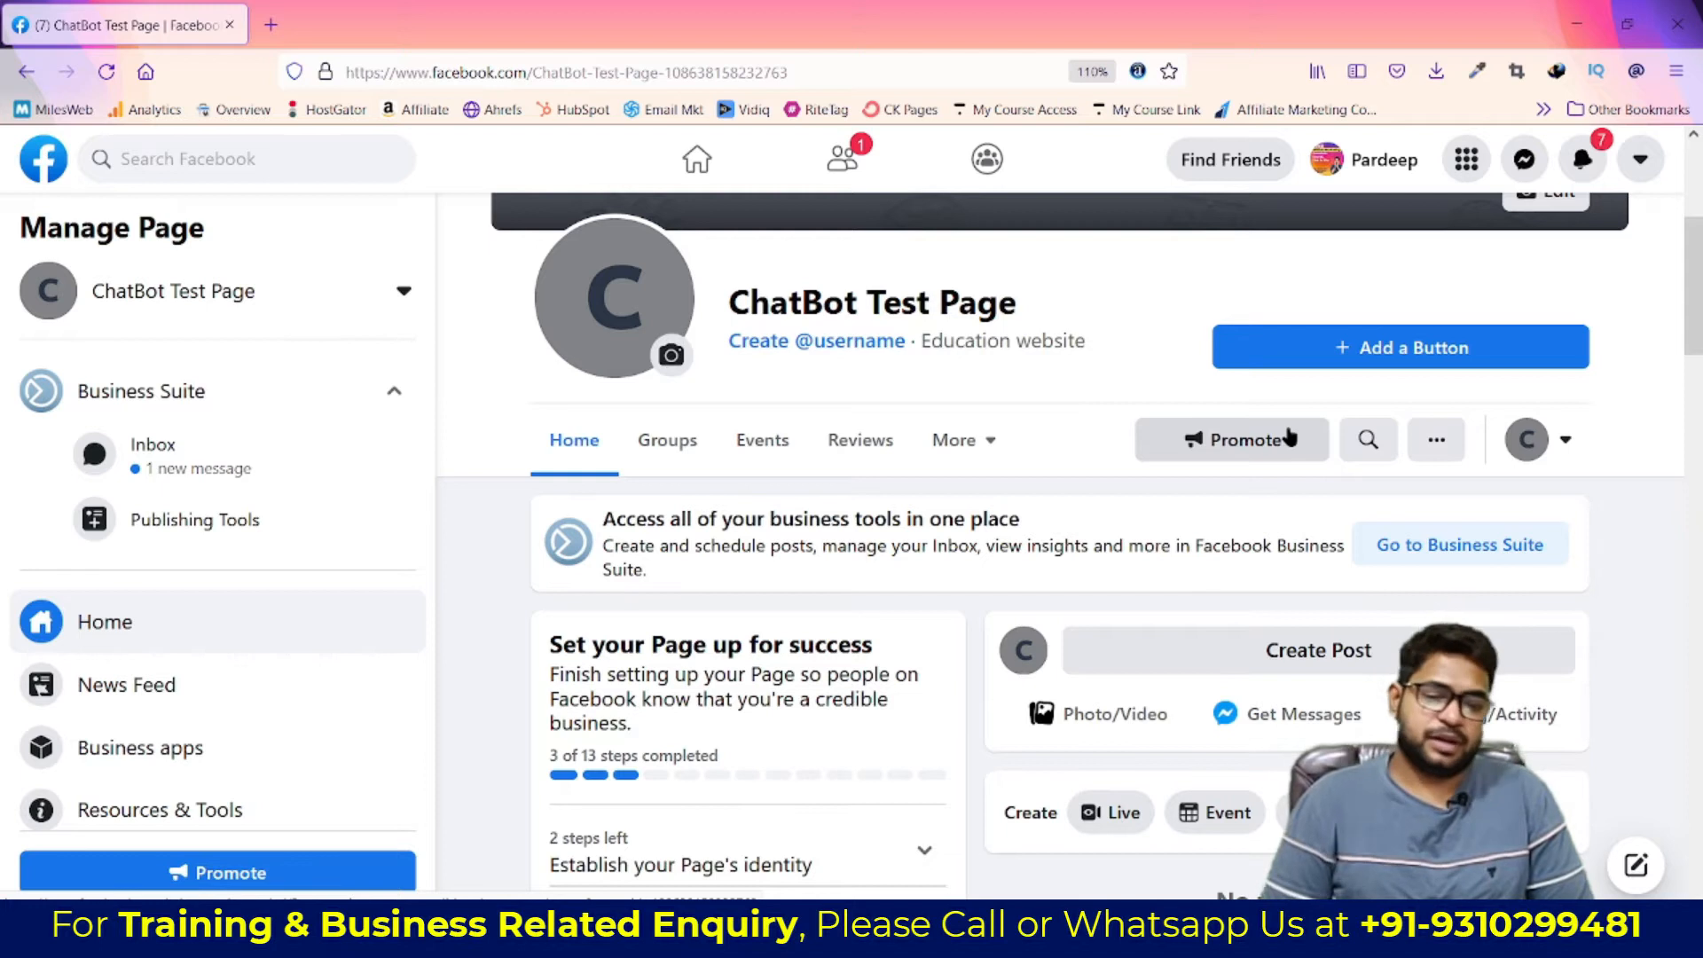
# Open a new browser tab and go to ManyChat's automation flows for ChatBot Test Page
pyautogui.click(266, 12)
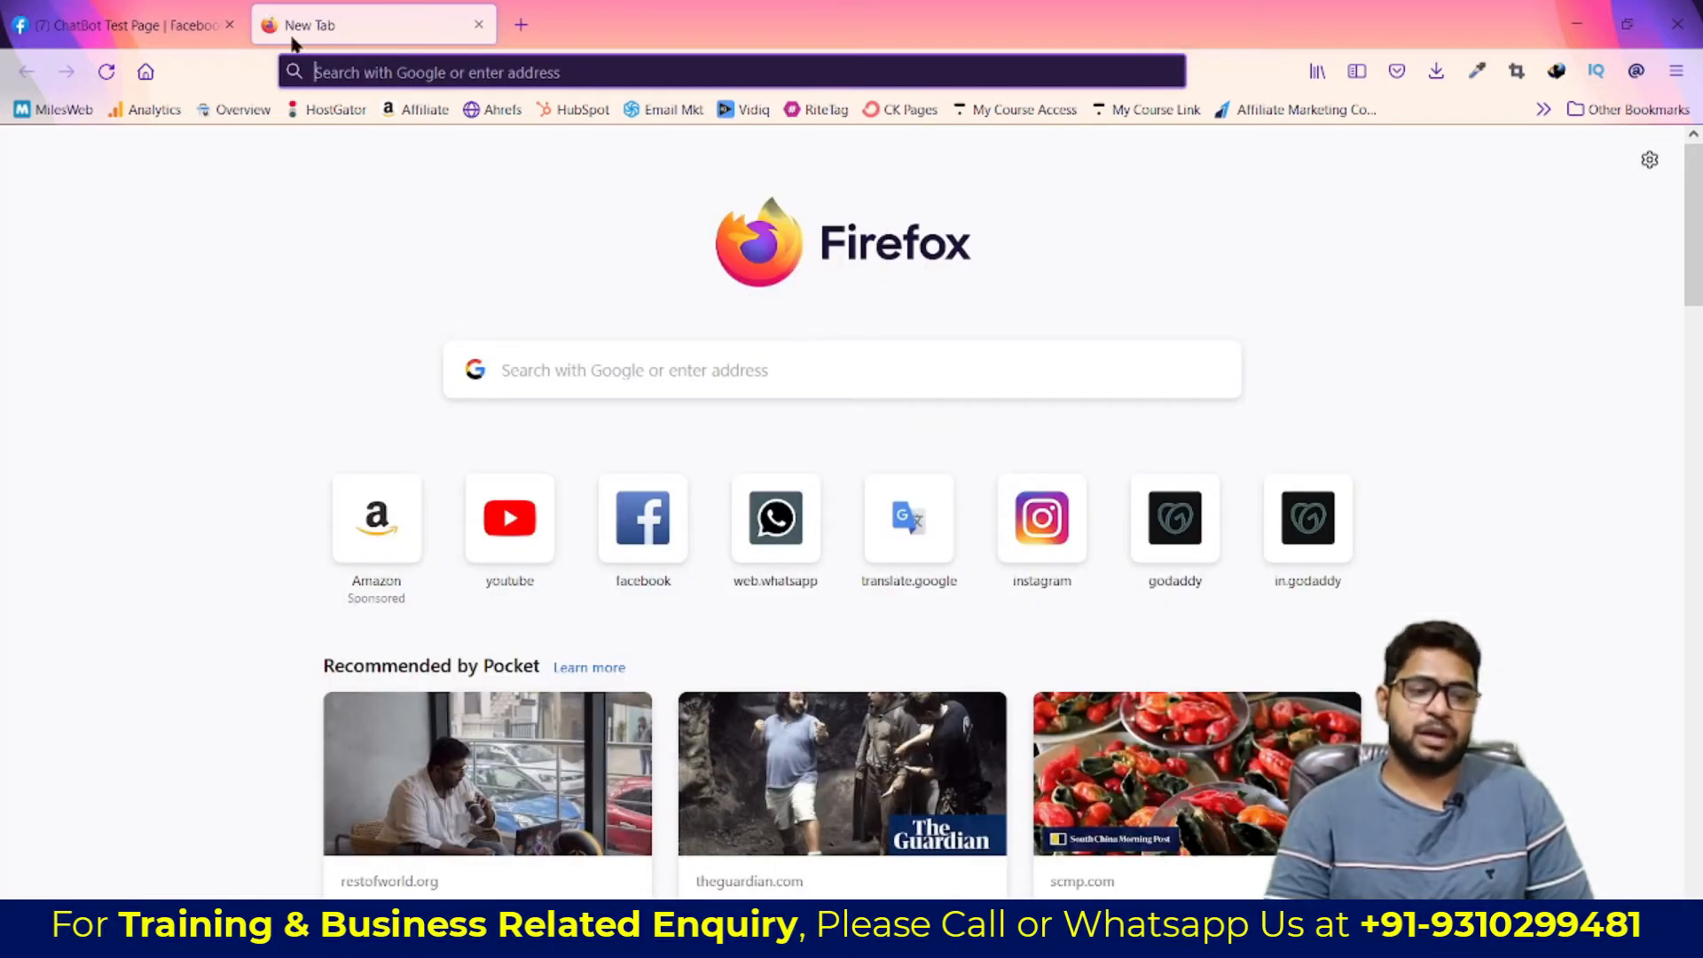
pyautogui.click(138, 10)
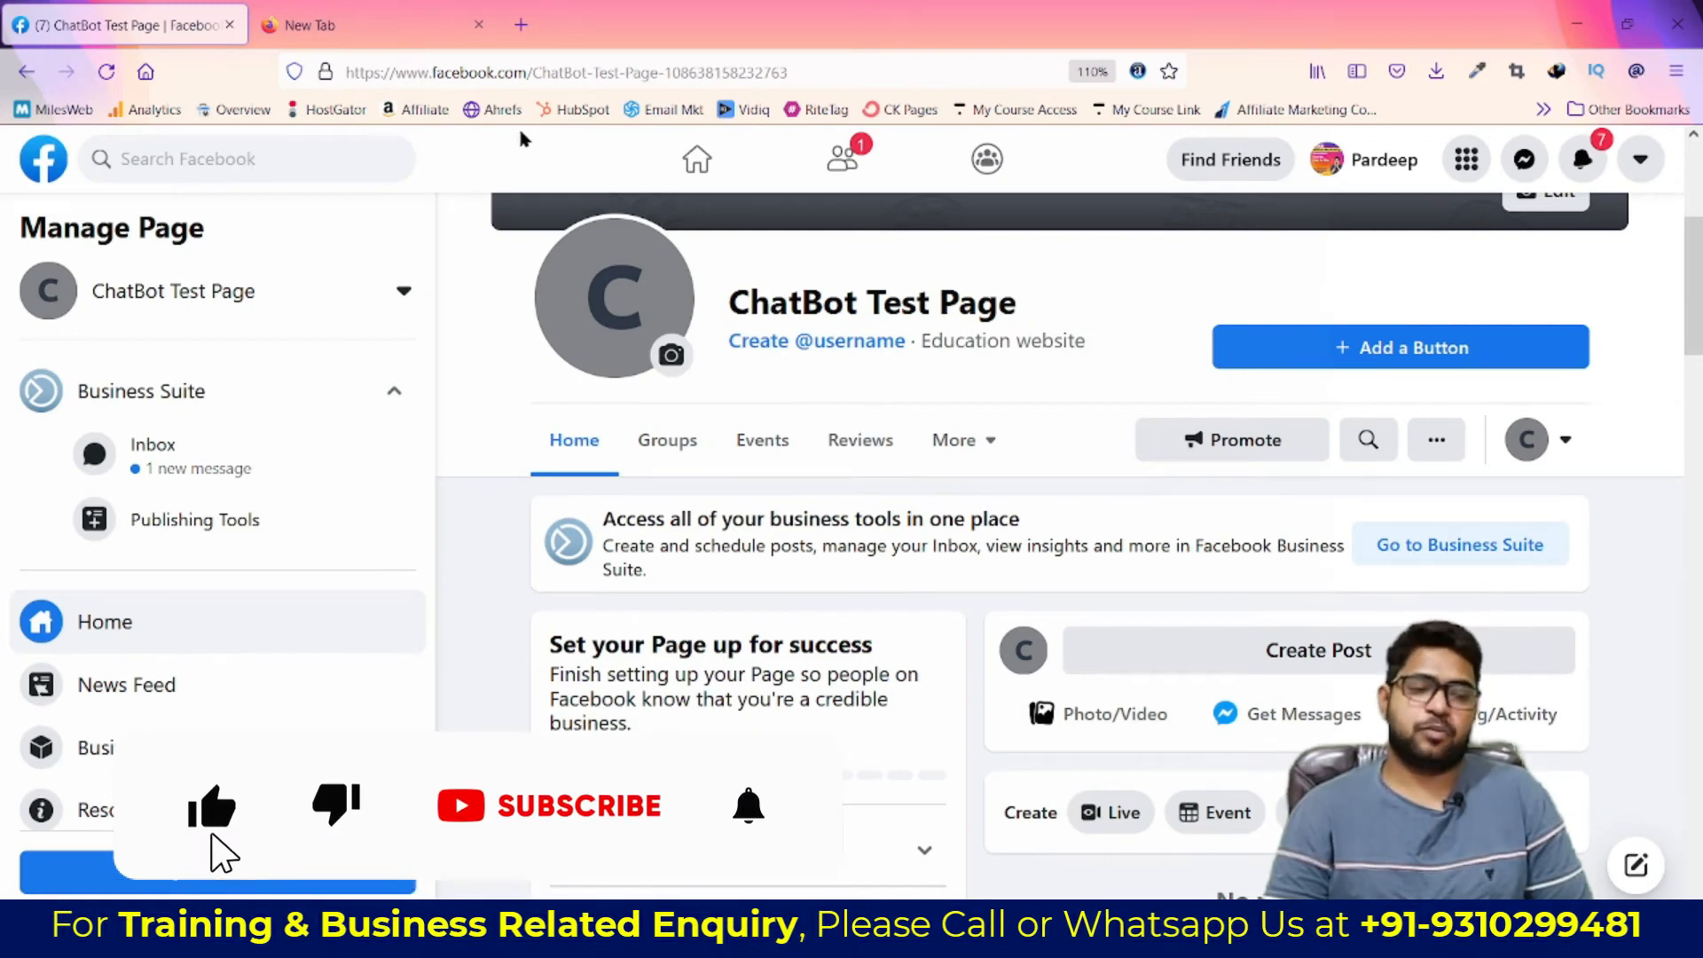
pyautogui.click(393, 28)
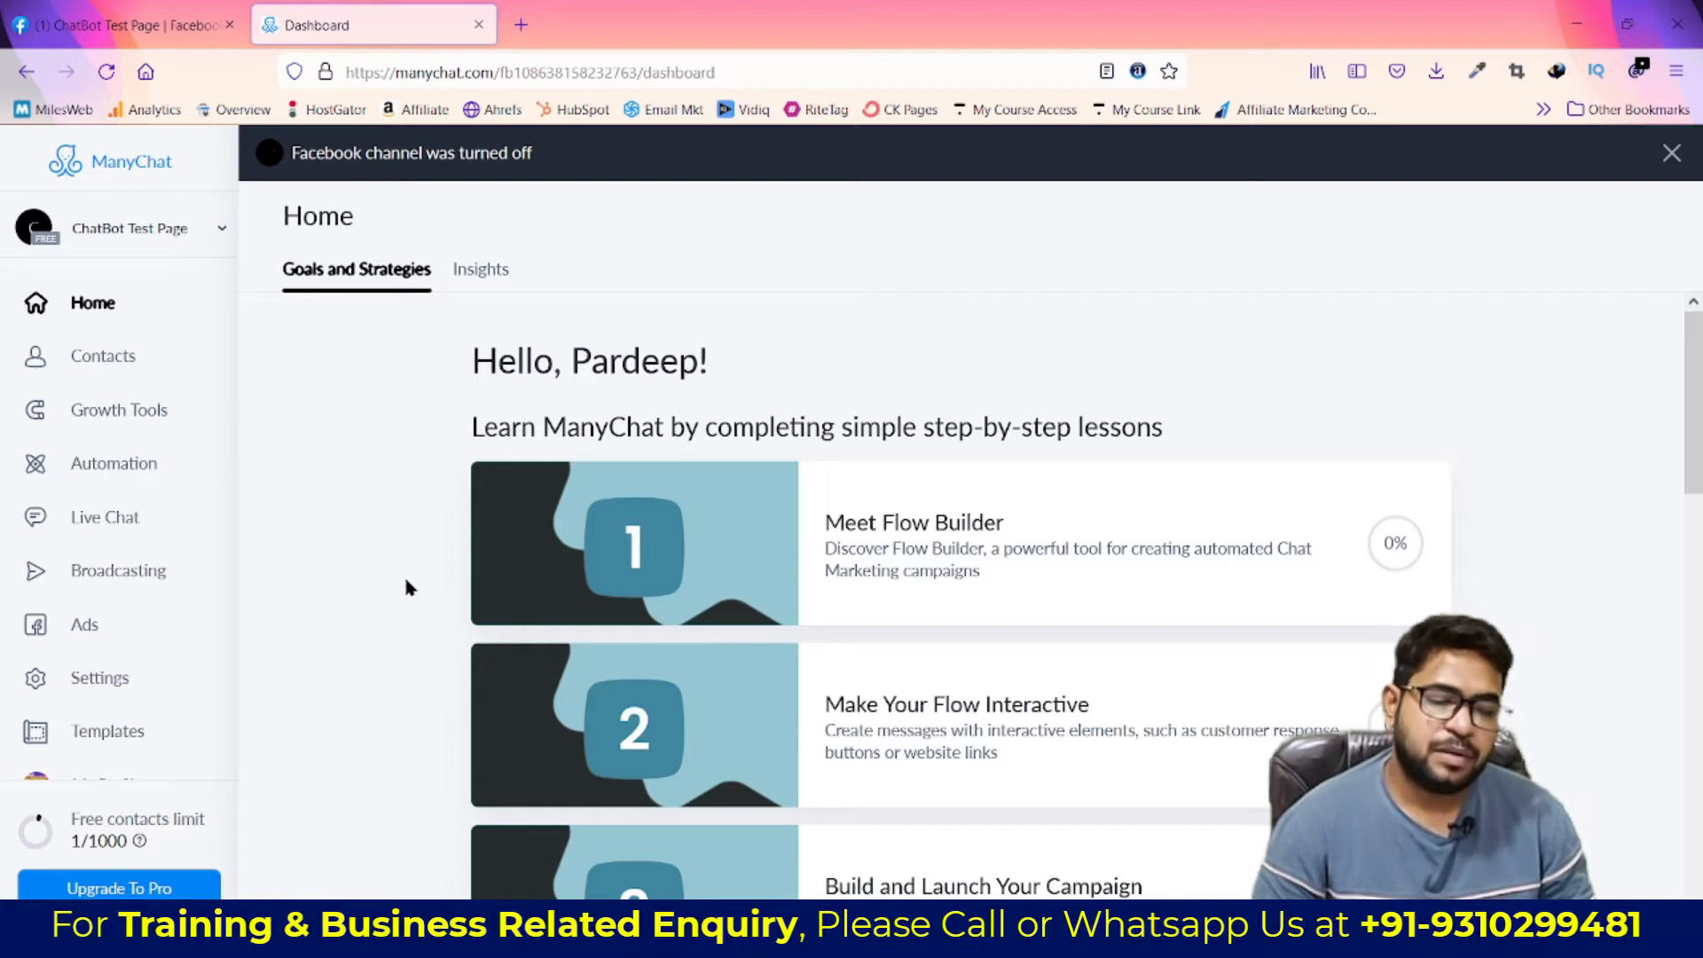
pyautogui.click(110, 457)
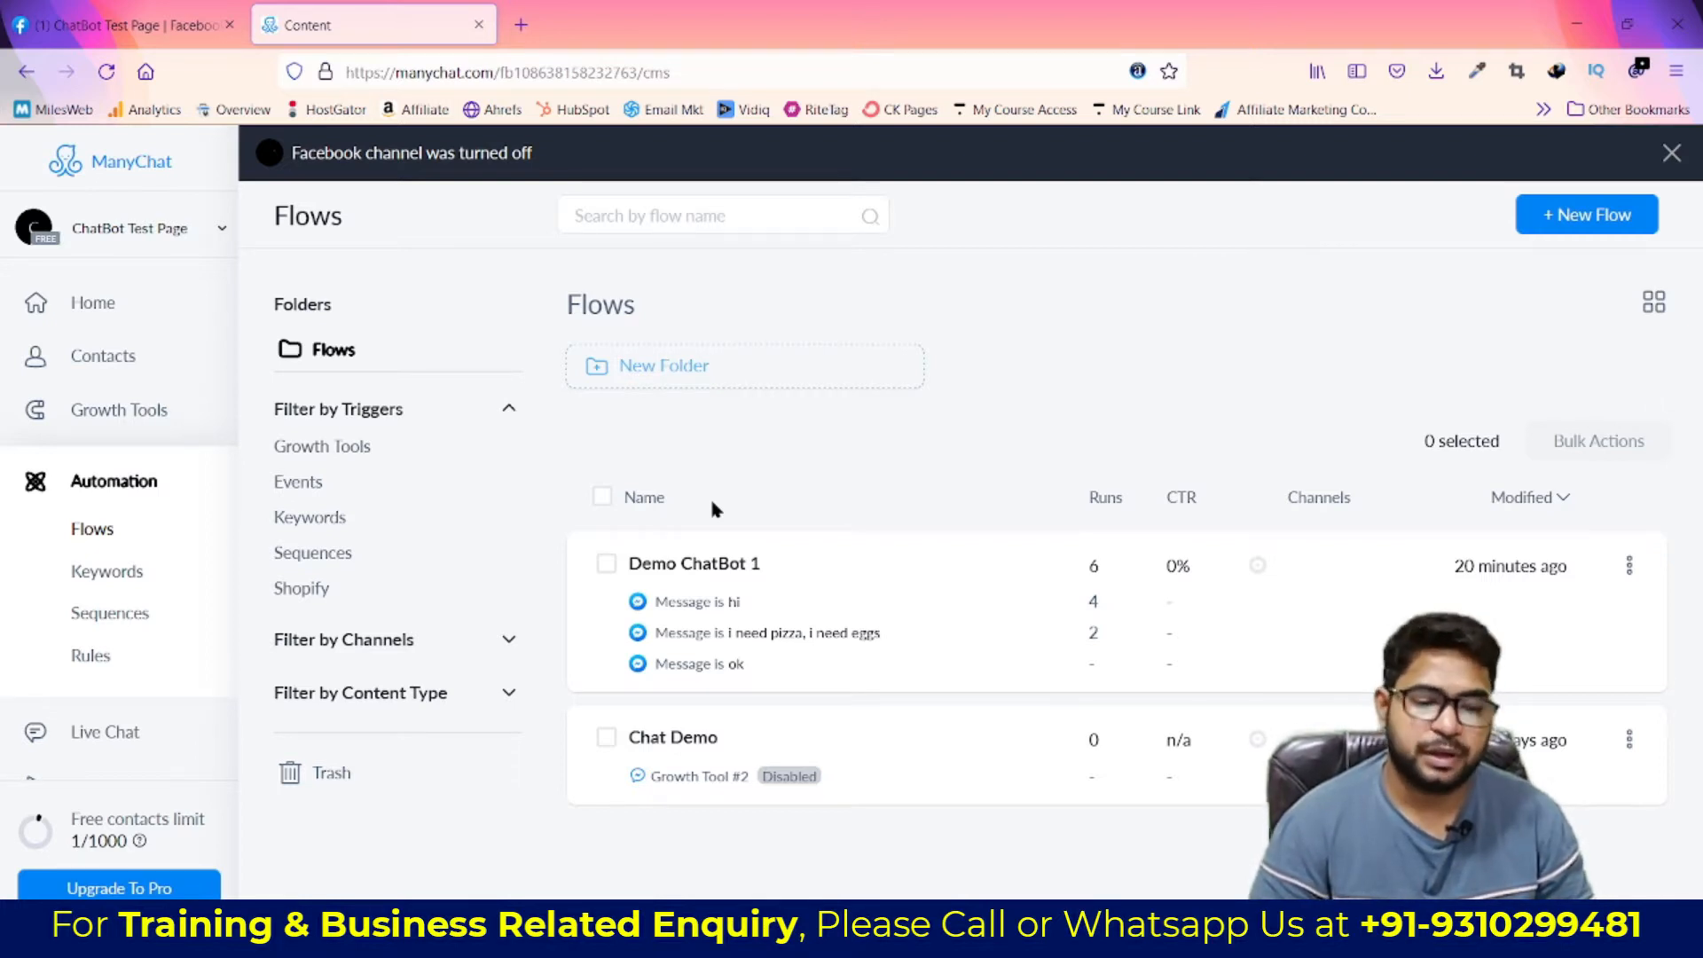
# Delete all existing flows, Demo ChatBot 1 and Chat Demo, in one bulk action
pyautogui.click(602, 497)
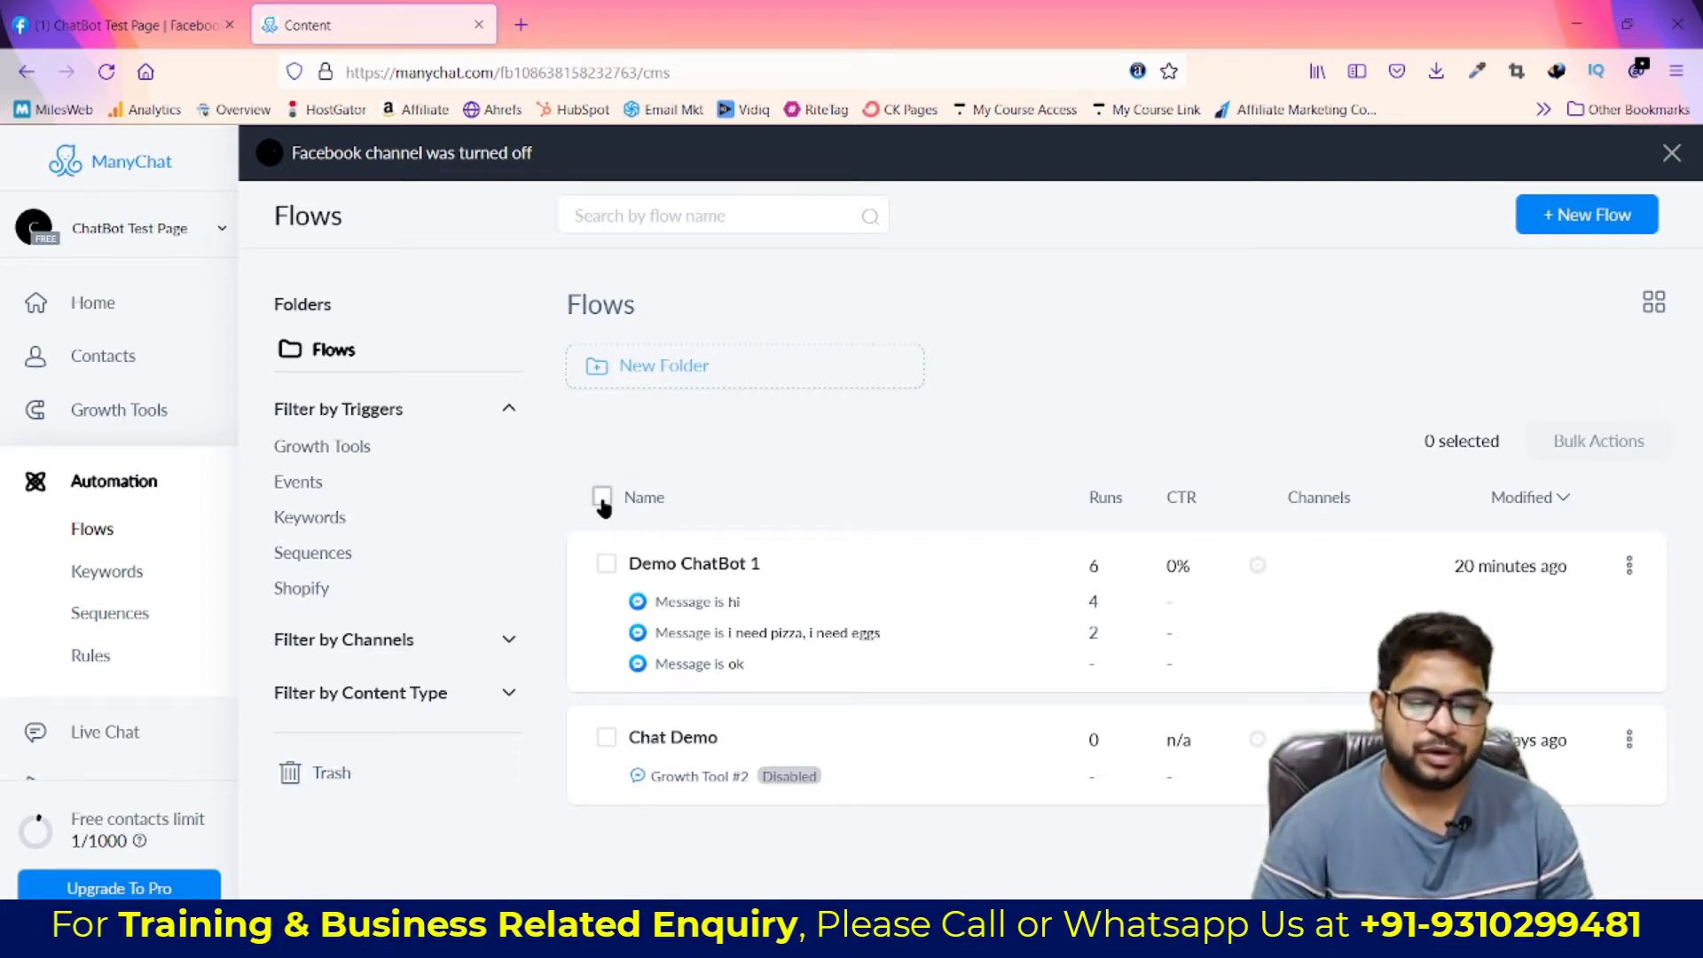
pyautogui.click(1596, 440)
pyautogui.click(1589, 488)
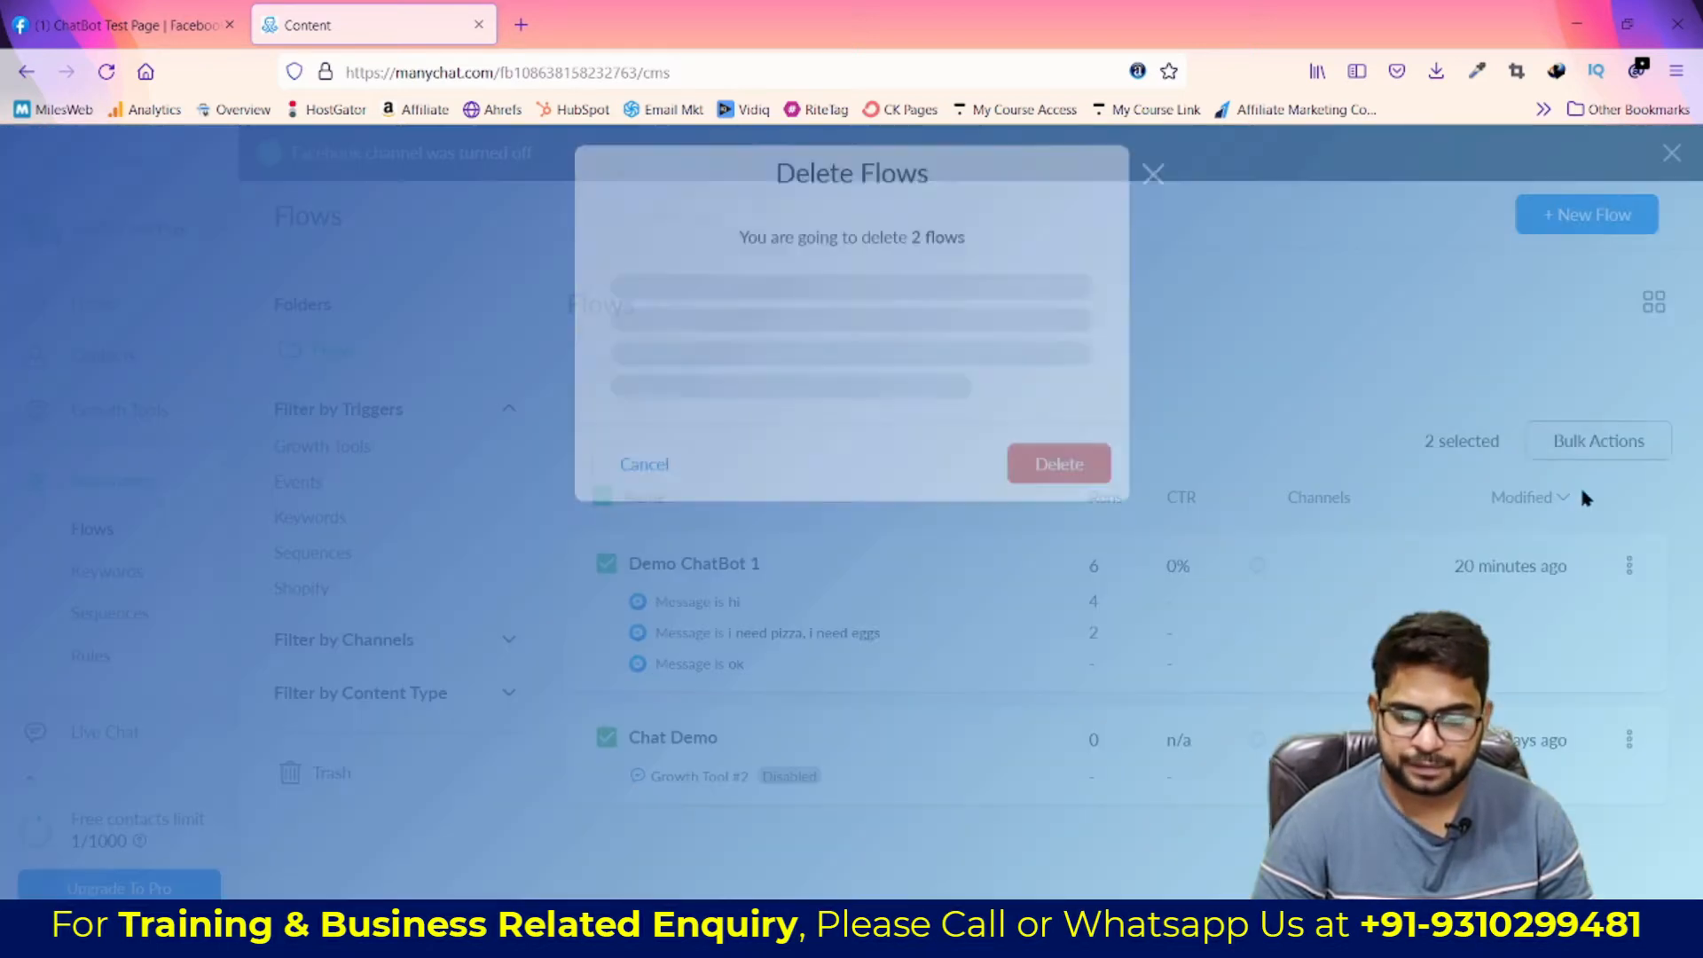
pyautogui.click(1042, 701)
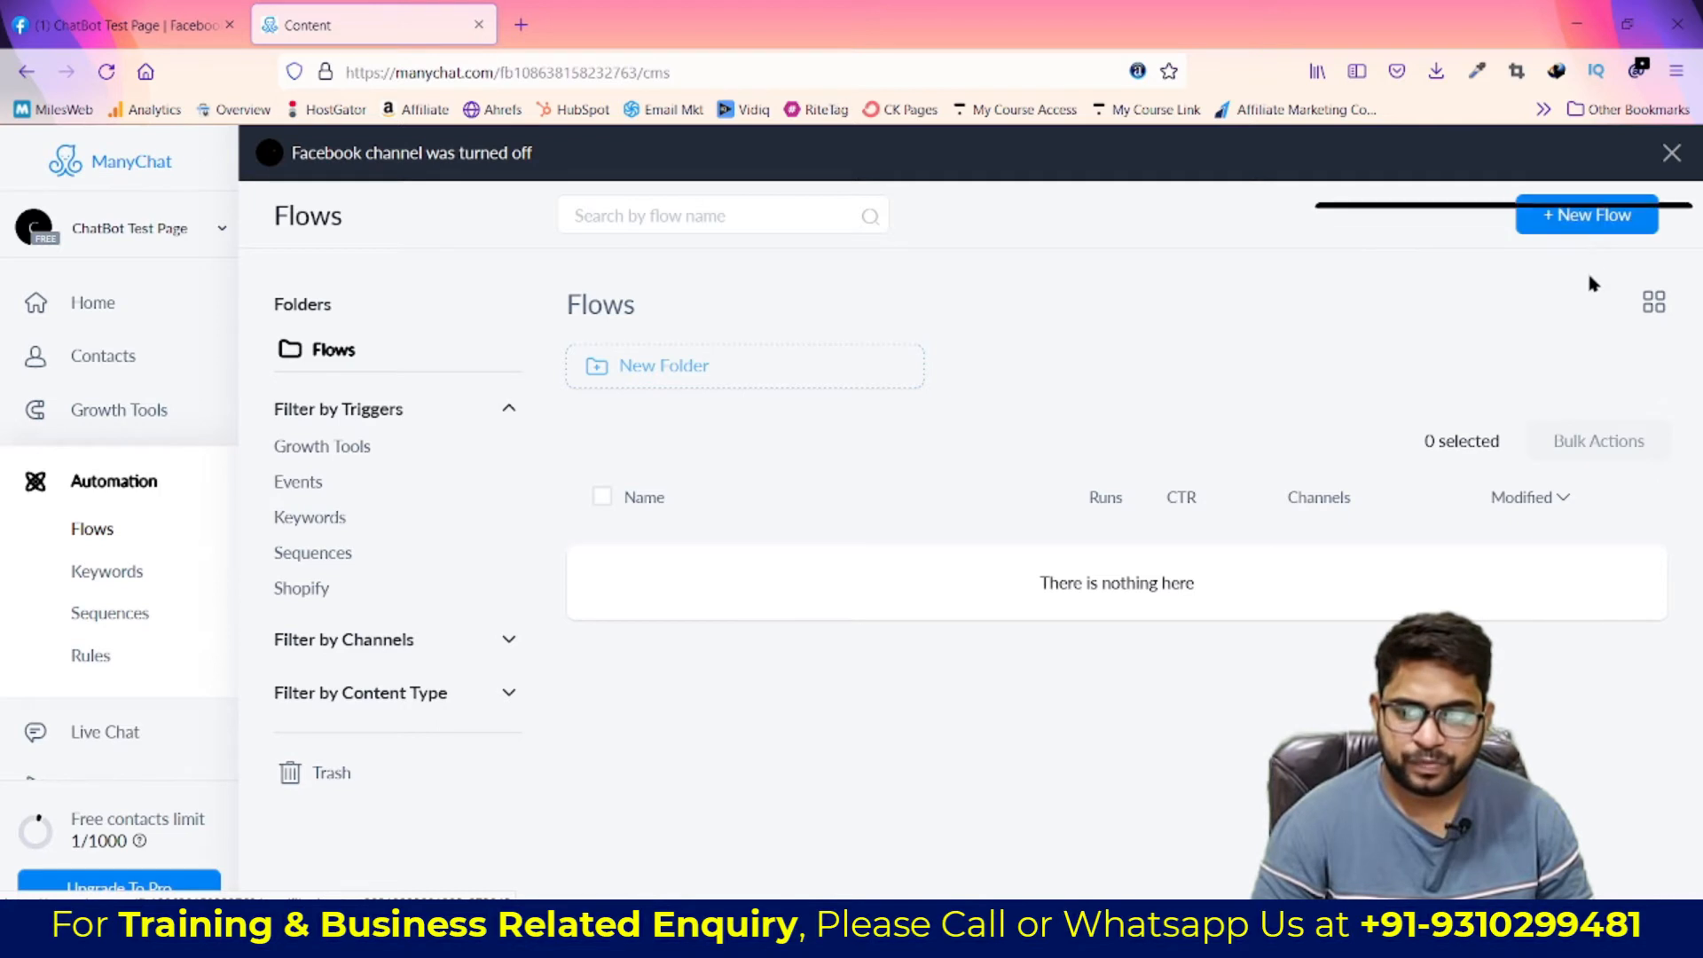
# Create a new flow named "ChatBot Demo 1" in the Flows folder
pyautogui.click(1587, 228)
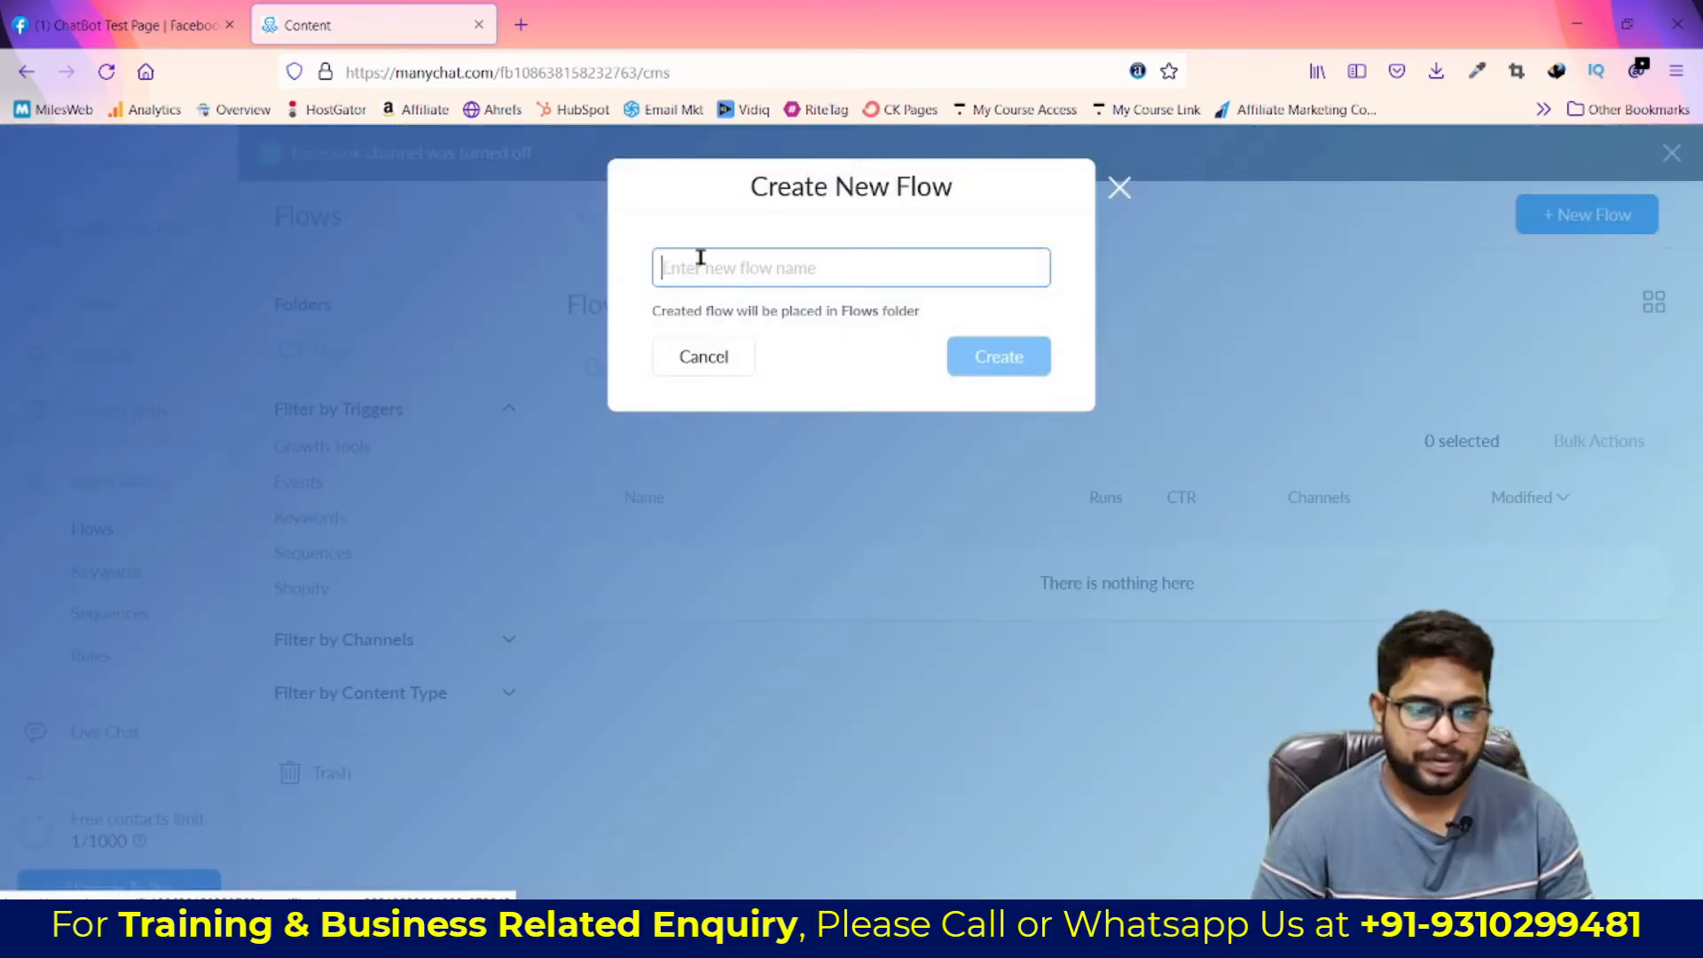
pyautogui.write('Cha')
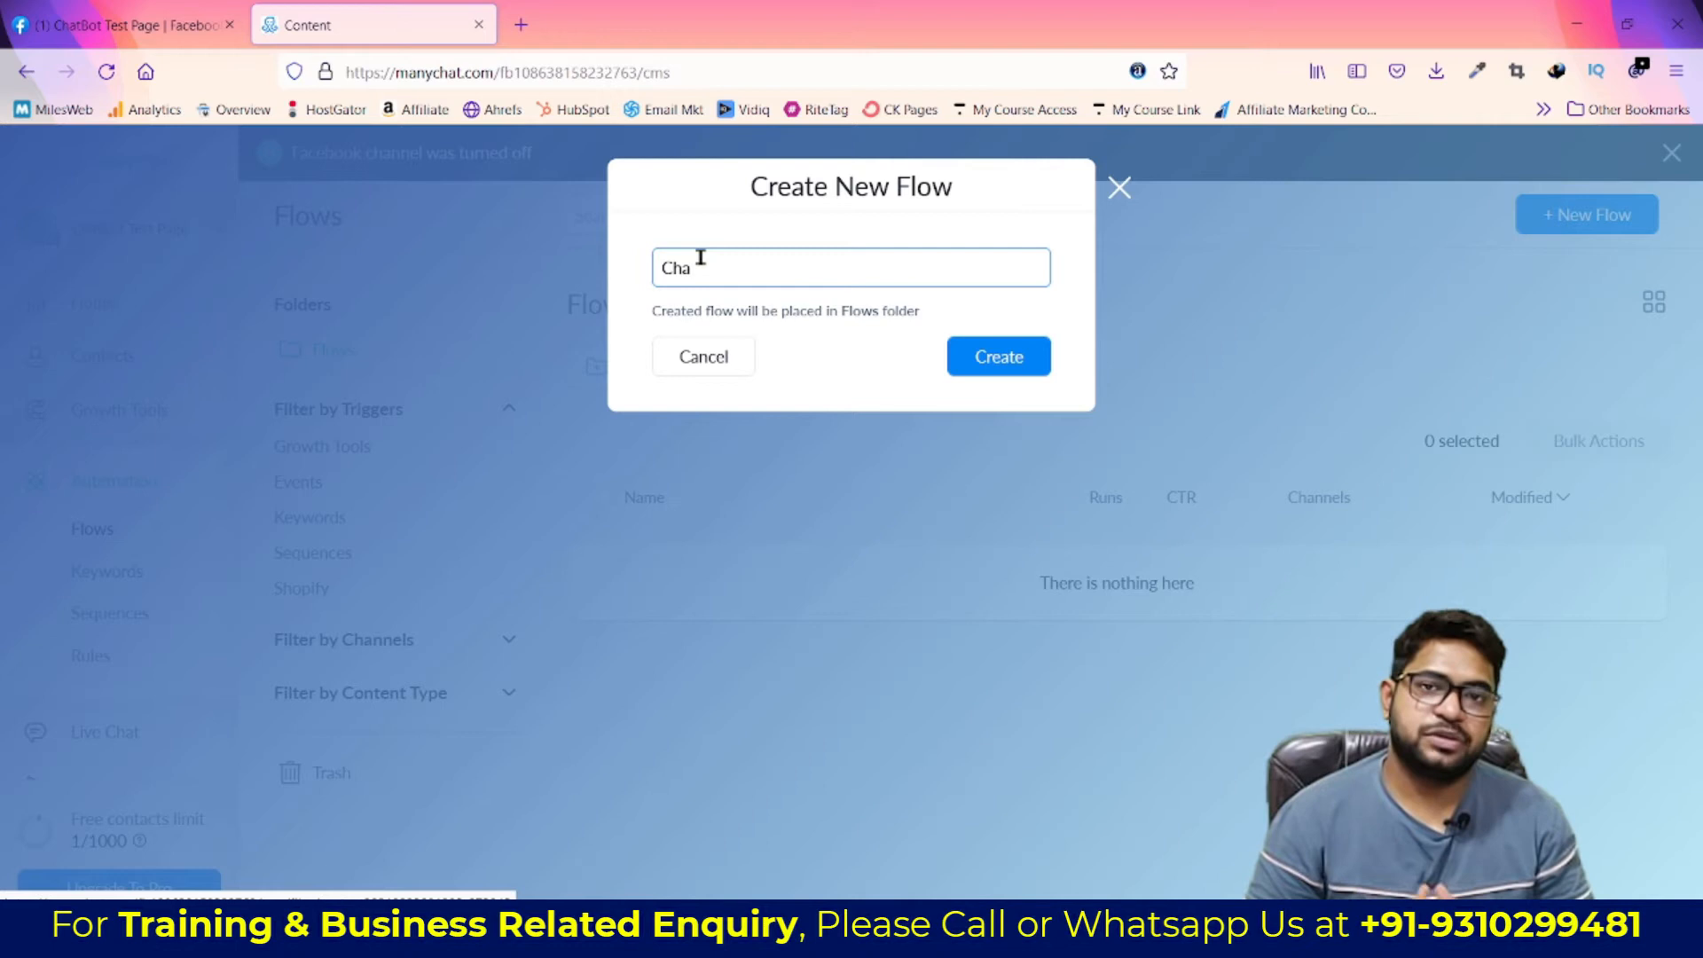
pyautogui.write('tb')
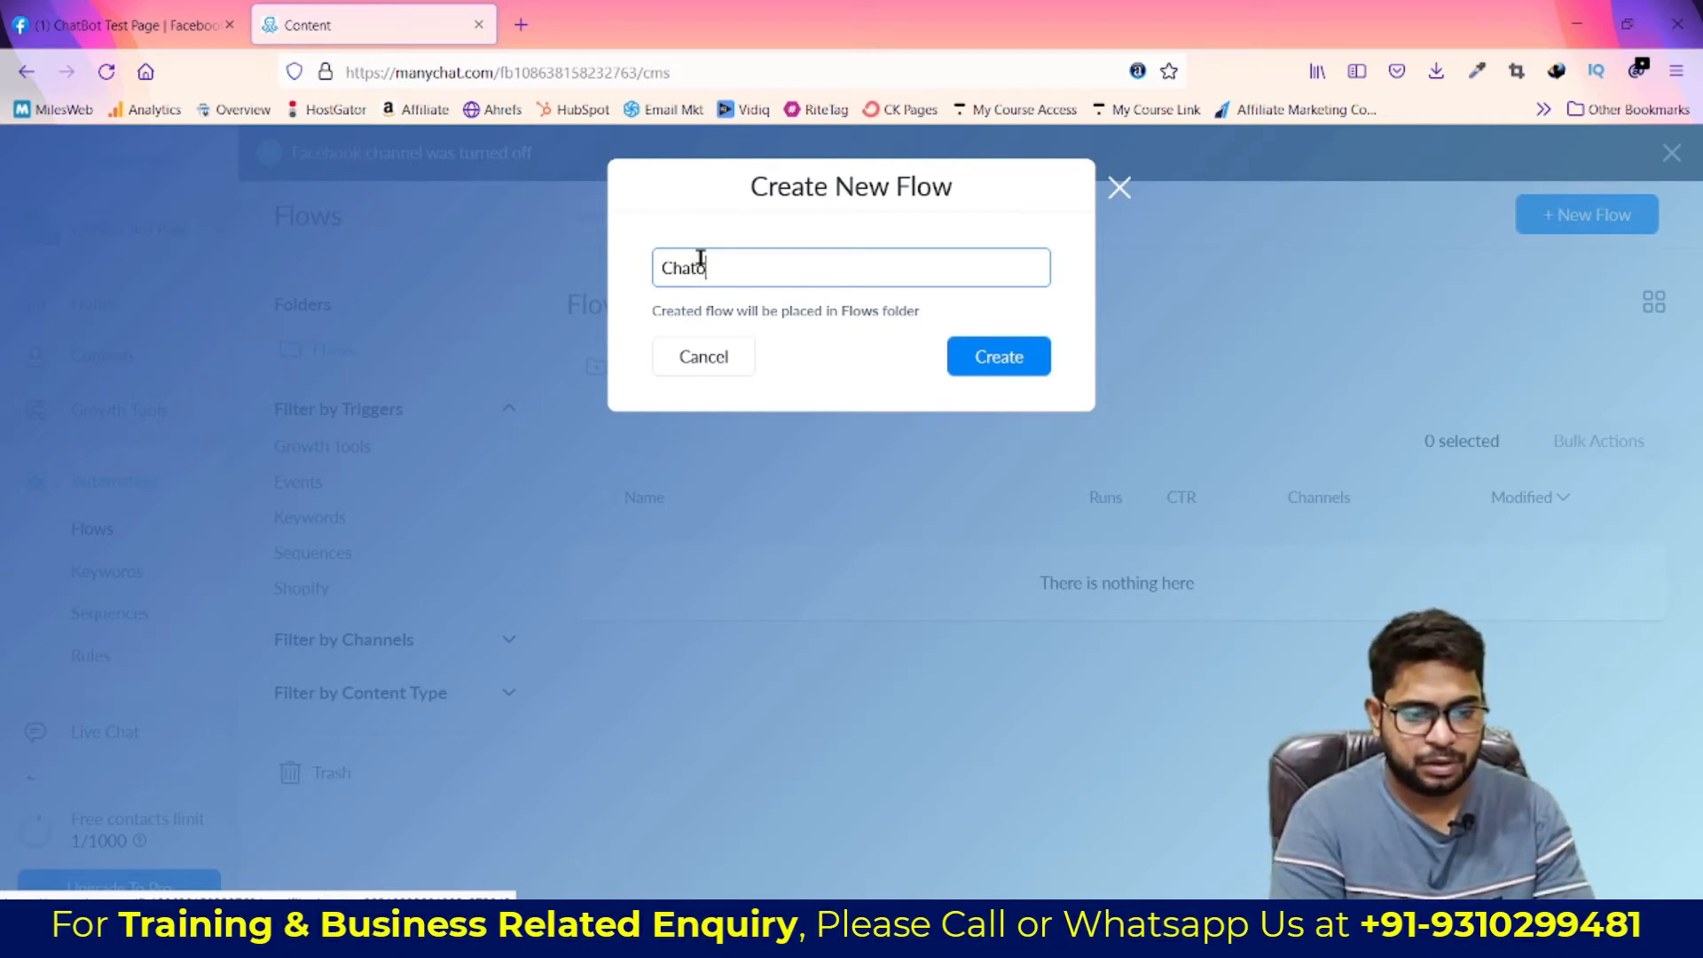
pyautogui.write('ot Demo 1')
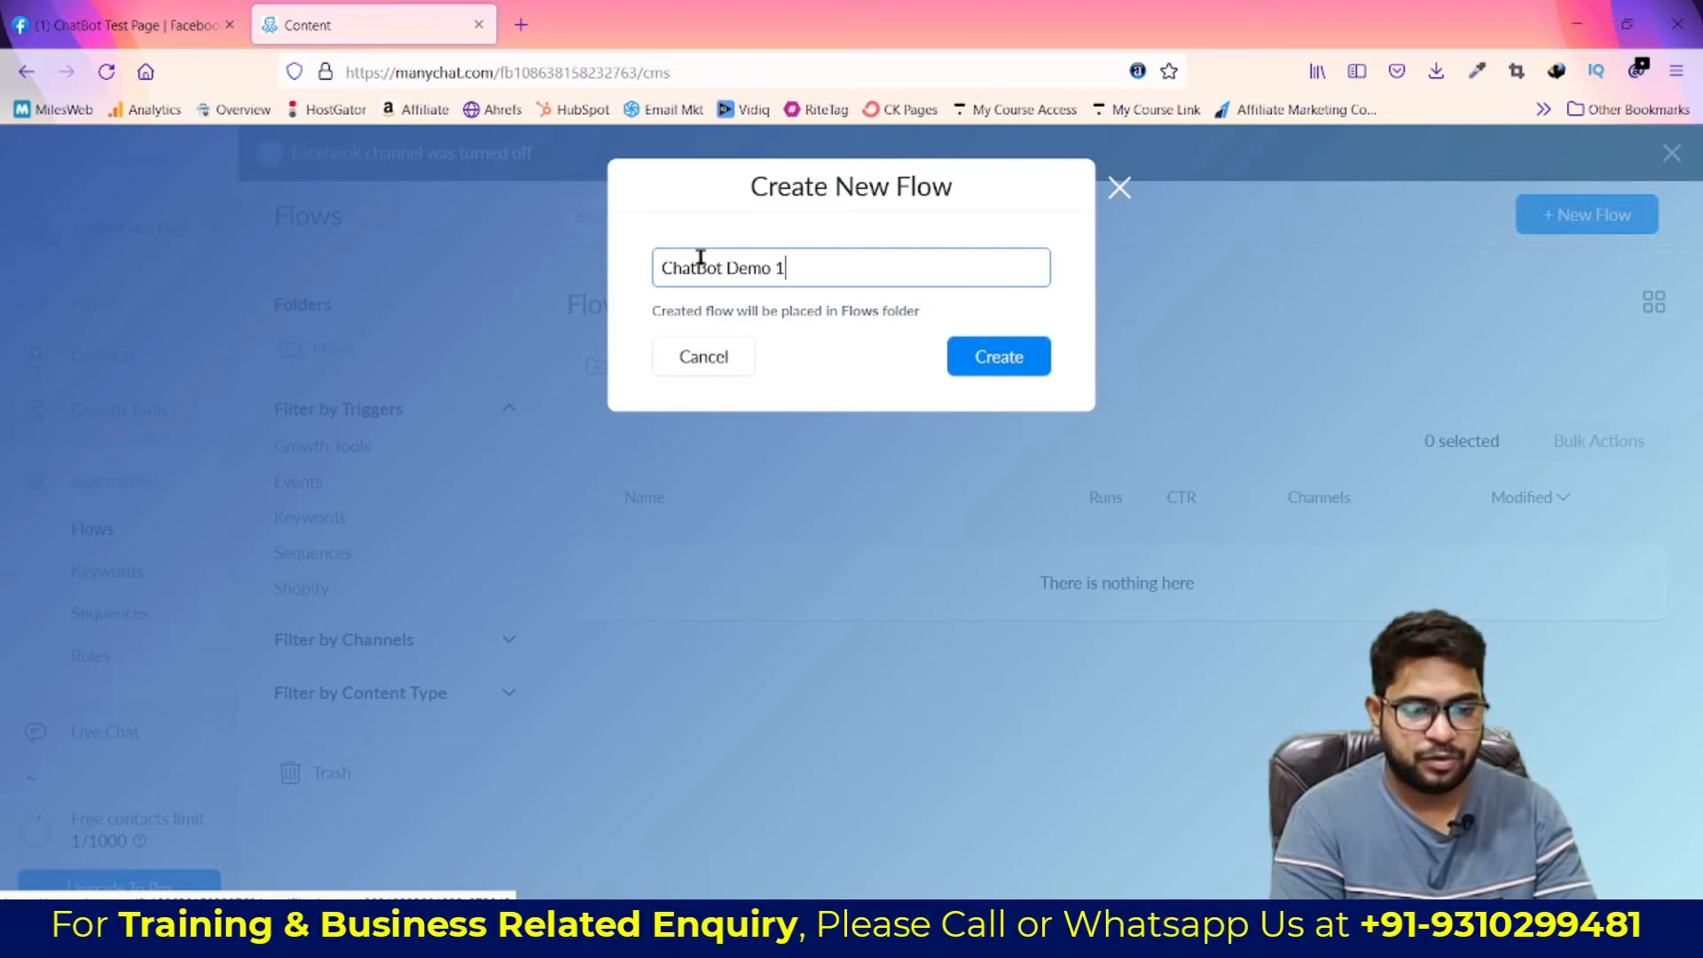
pyautogui.hotkey('ctrl', 'a')
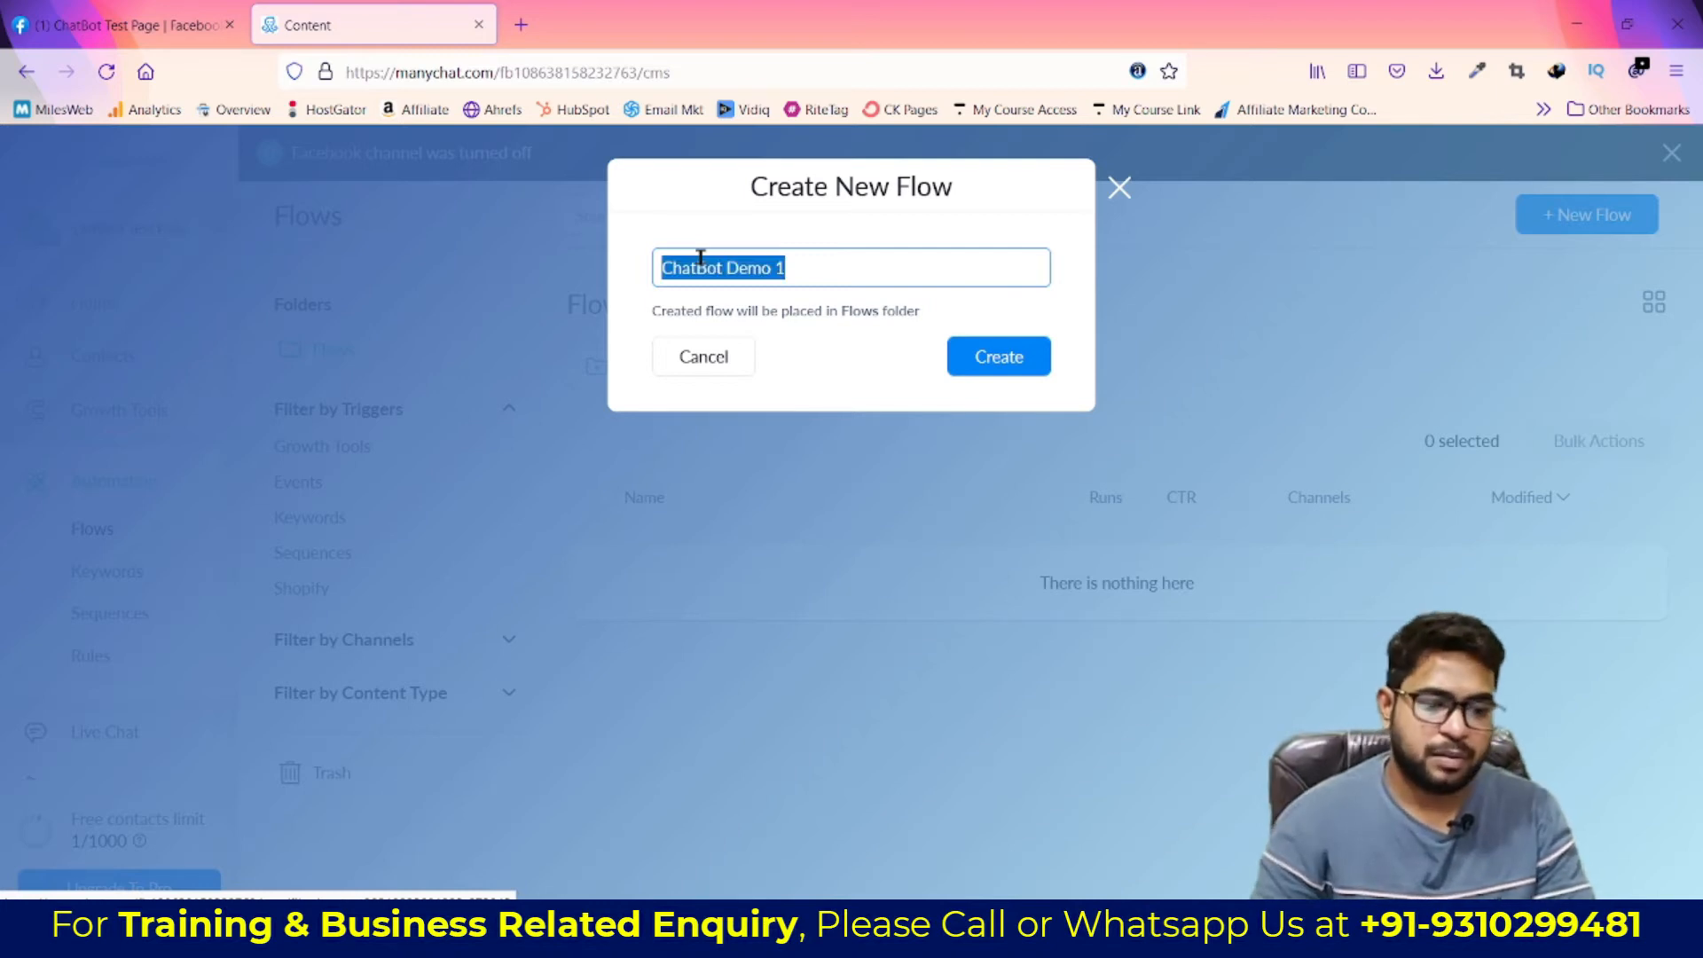
pyautogui.click(1020, 368)
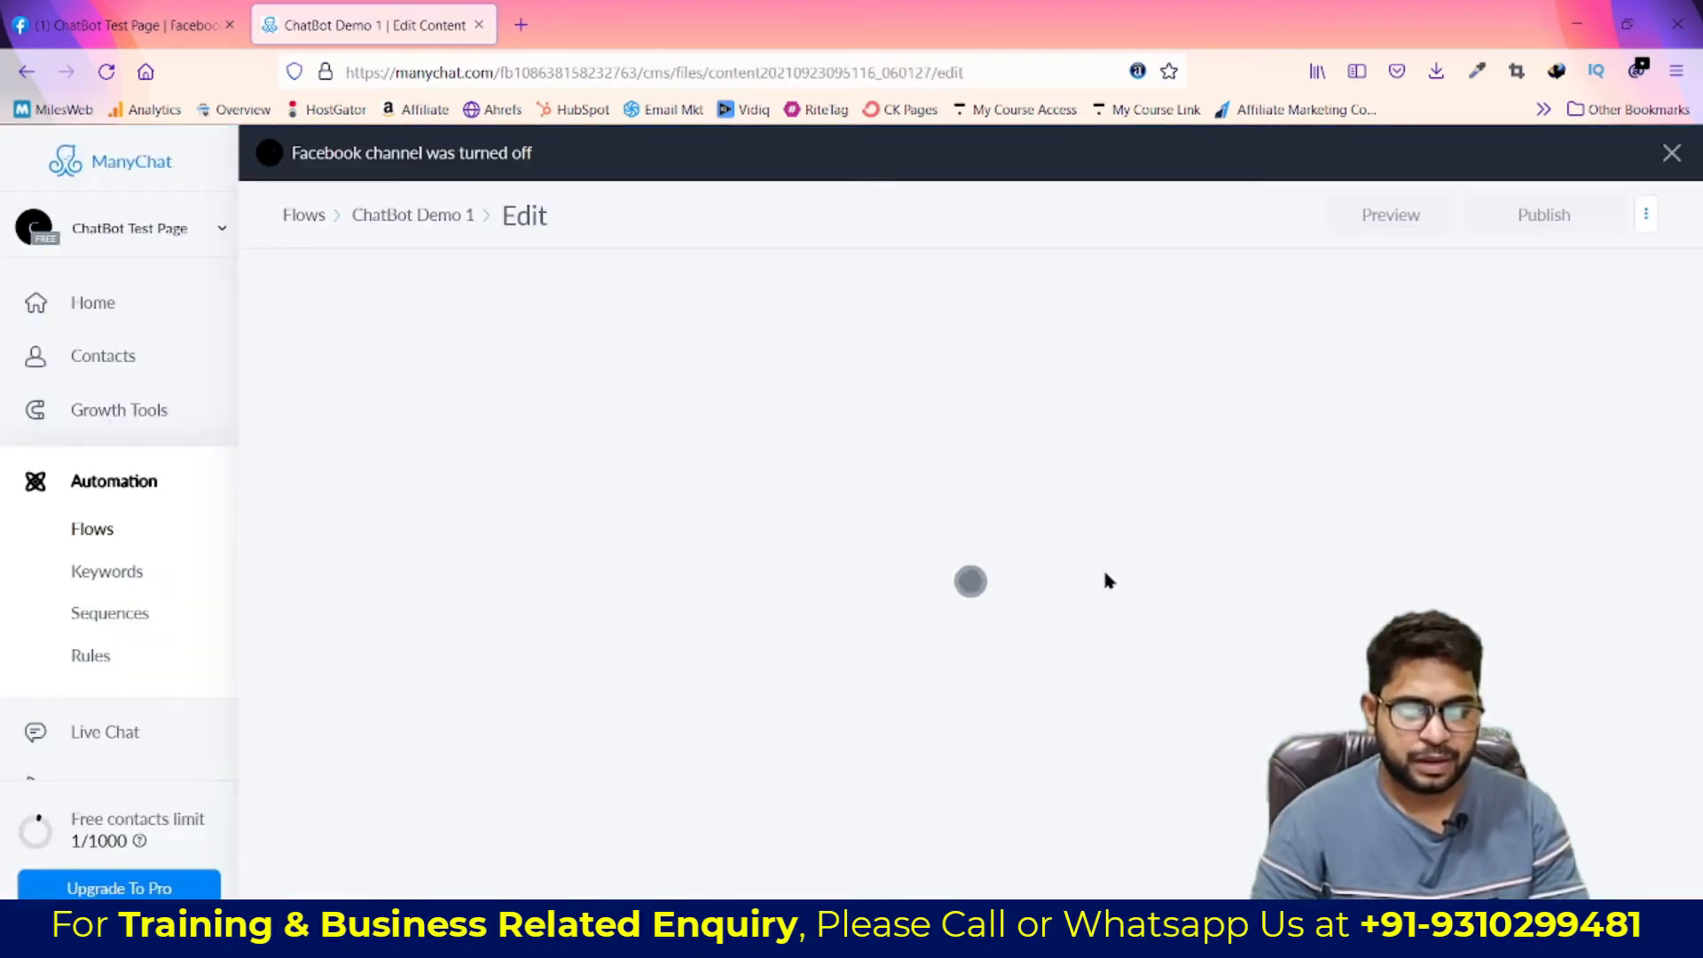
pyautogui.click(700, 585)
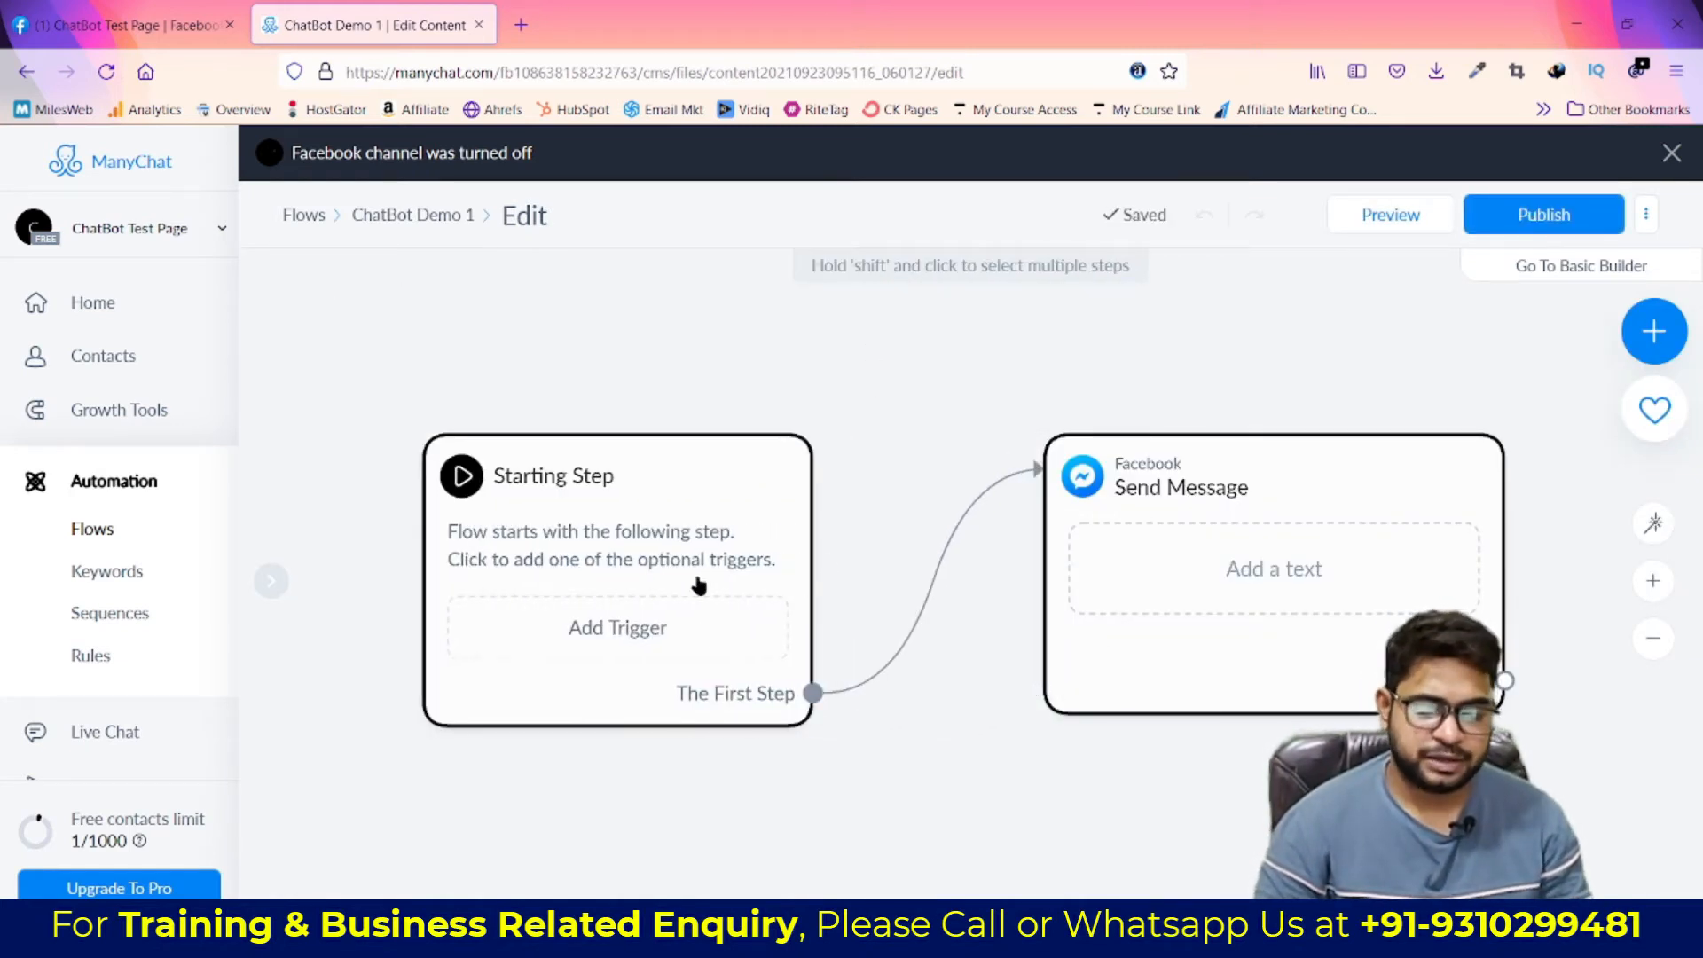
pyautogui.click(685, 641)
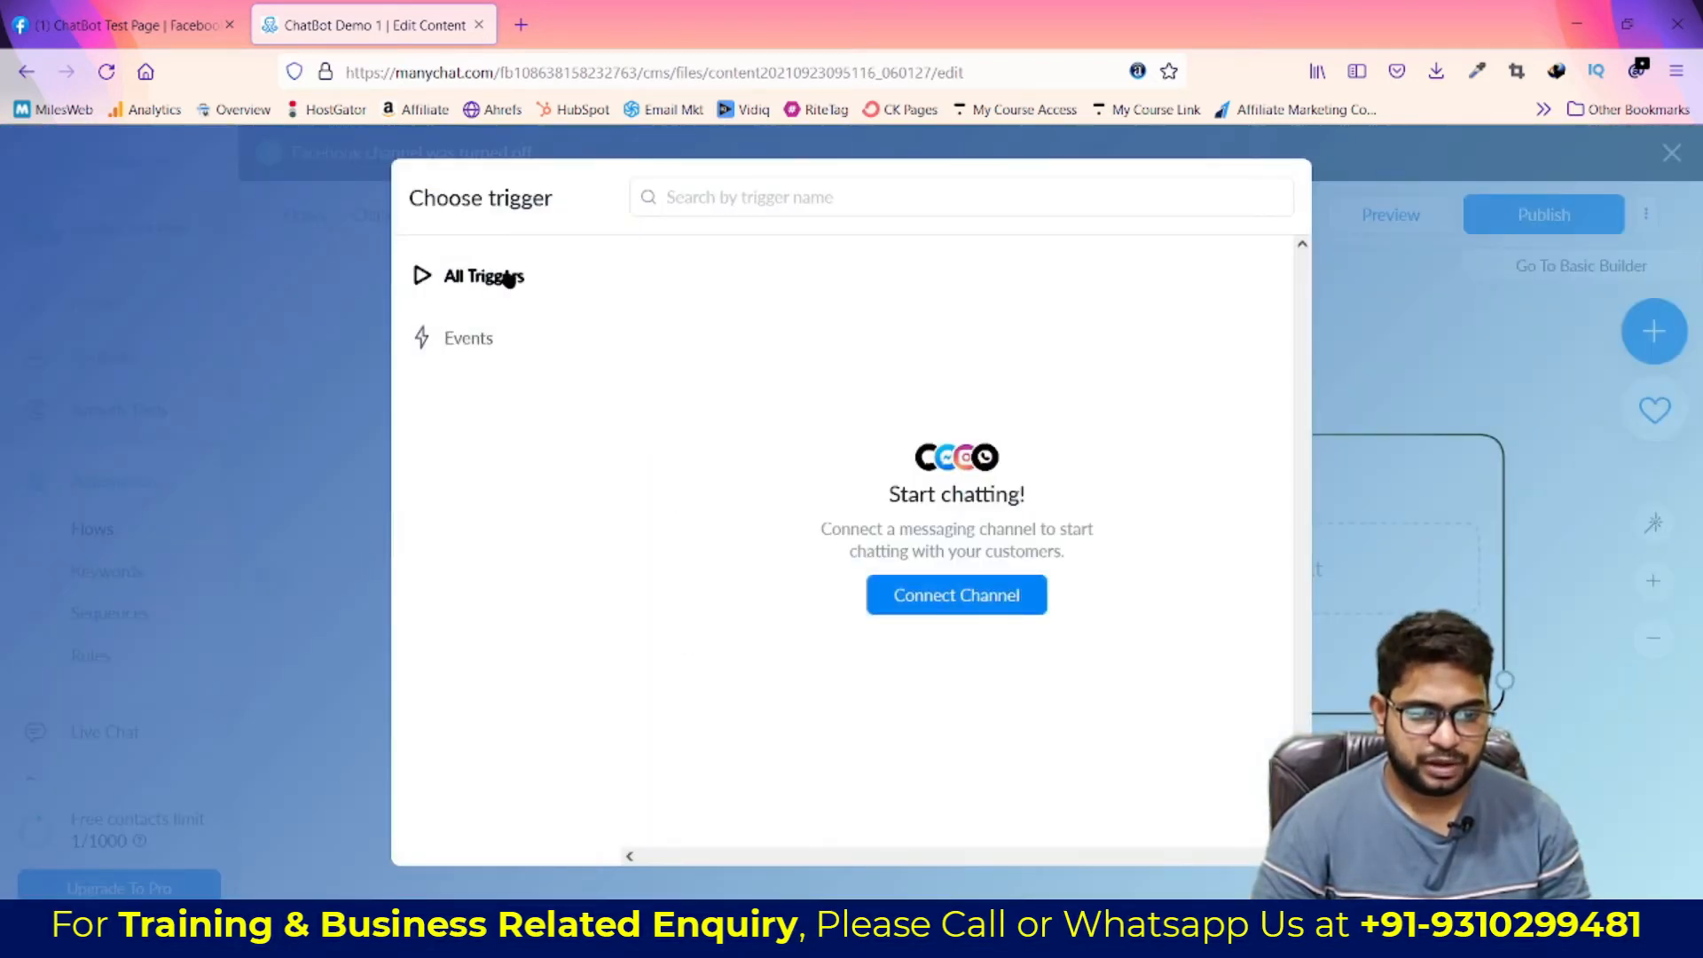
pyautogui.moveTo(901, 494); pyautogui.dragTo(1089, 500)
pyautogui.click(1090, 500)
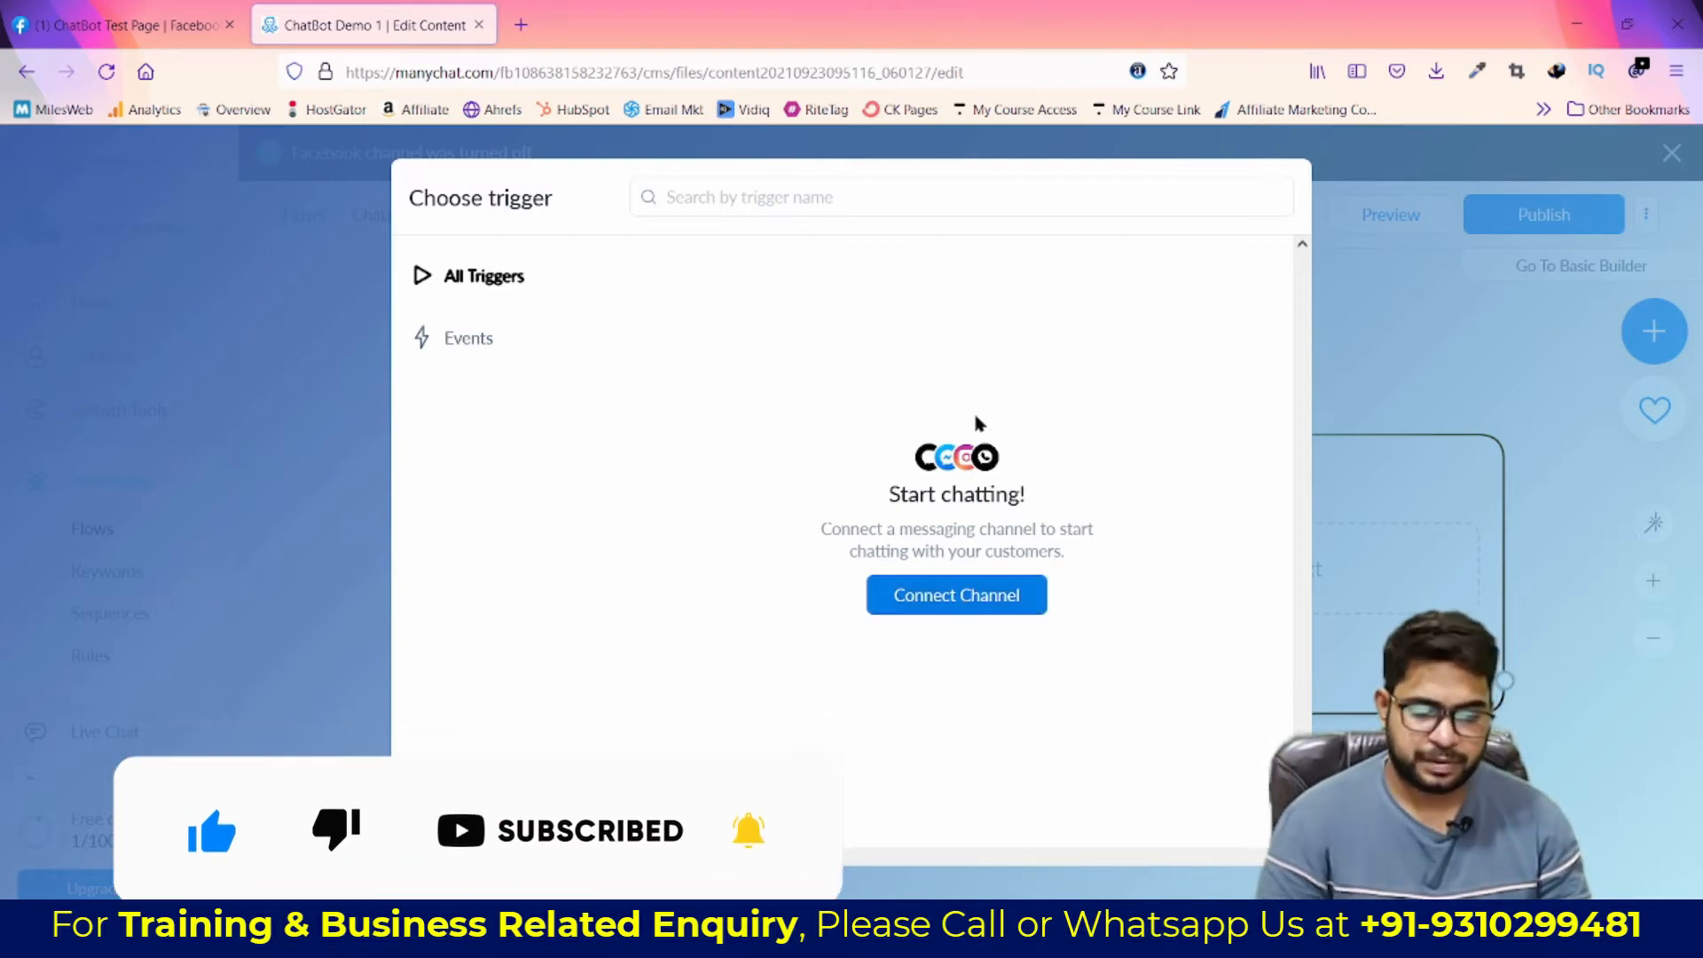
pyautogui.click(1375, 335)
# Connect the ChatBot Test Page Facebook page as the Messenger channel in the account settings
pyautogui.scroll(-3, 113, 479)
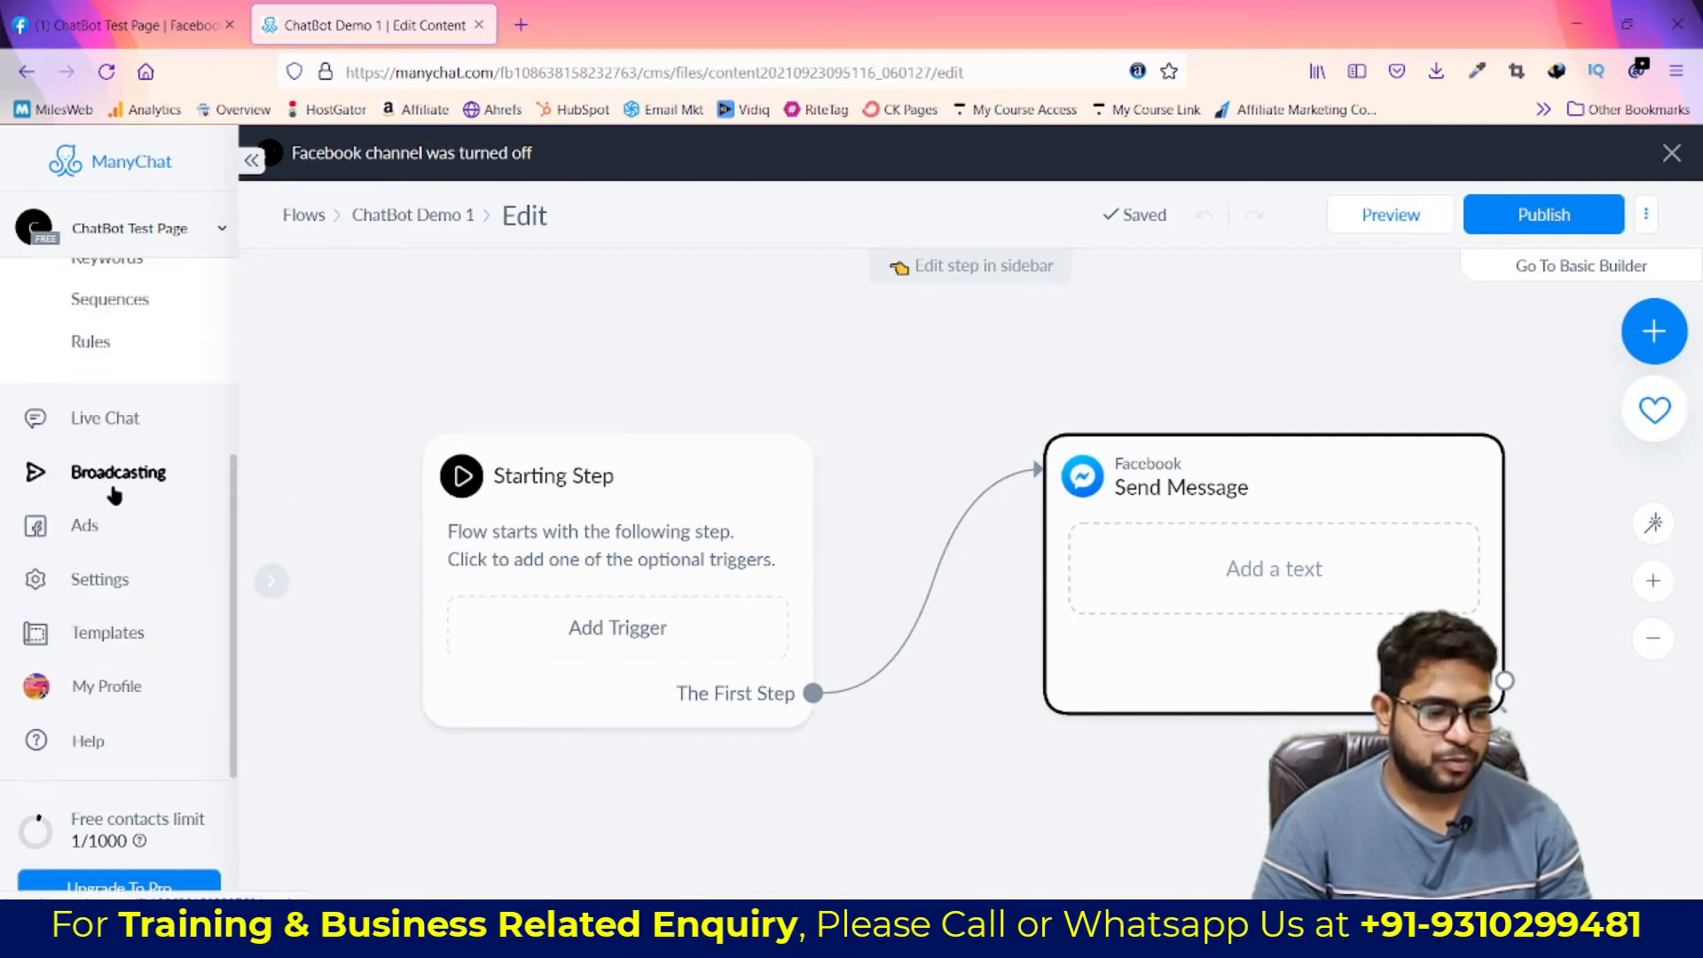
pyautogui.click(111, 582)
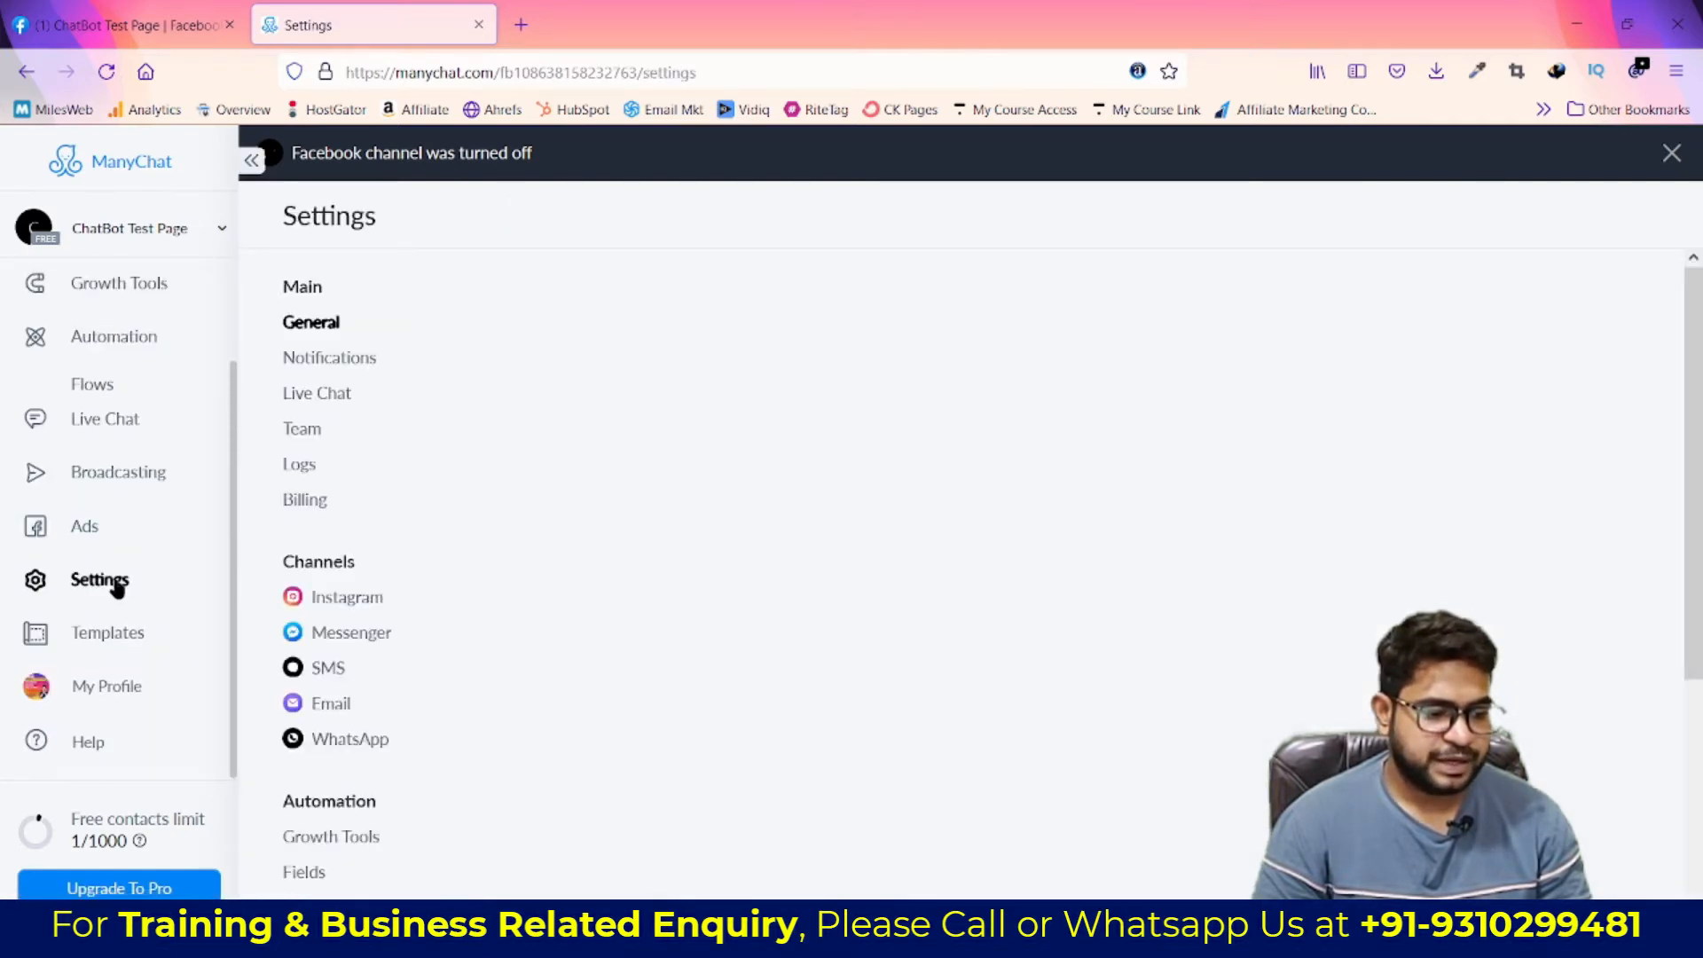
pyautogui.click(372, 633)
pyautogui.scroll(-3, 1193, 705)
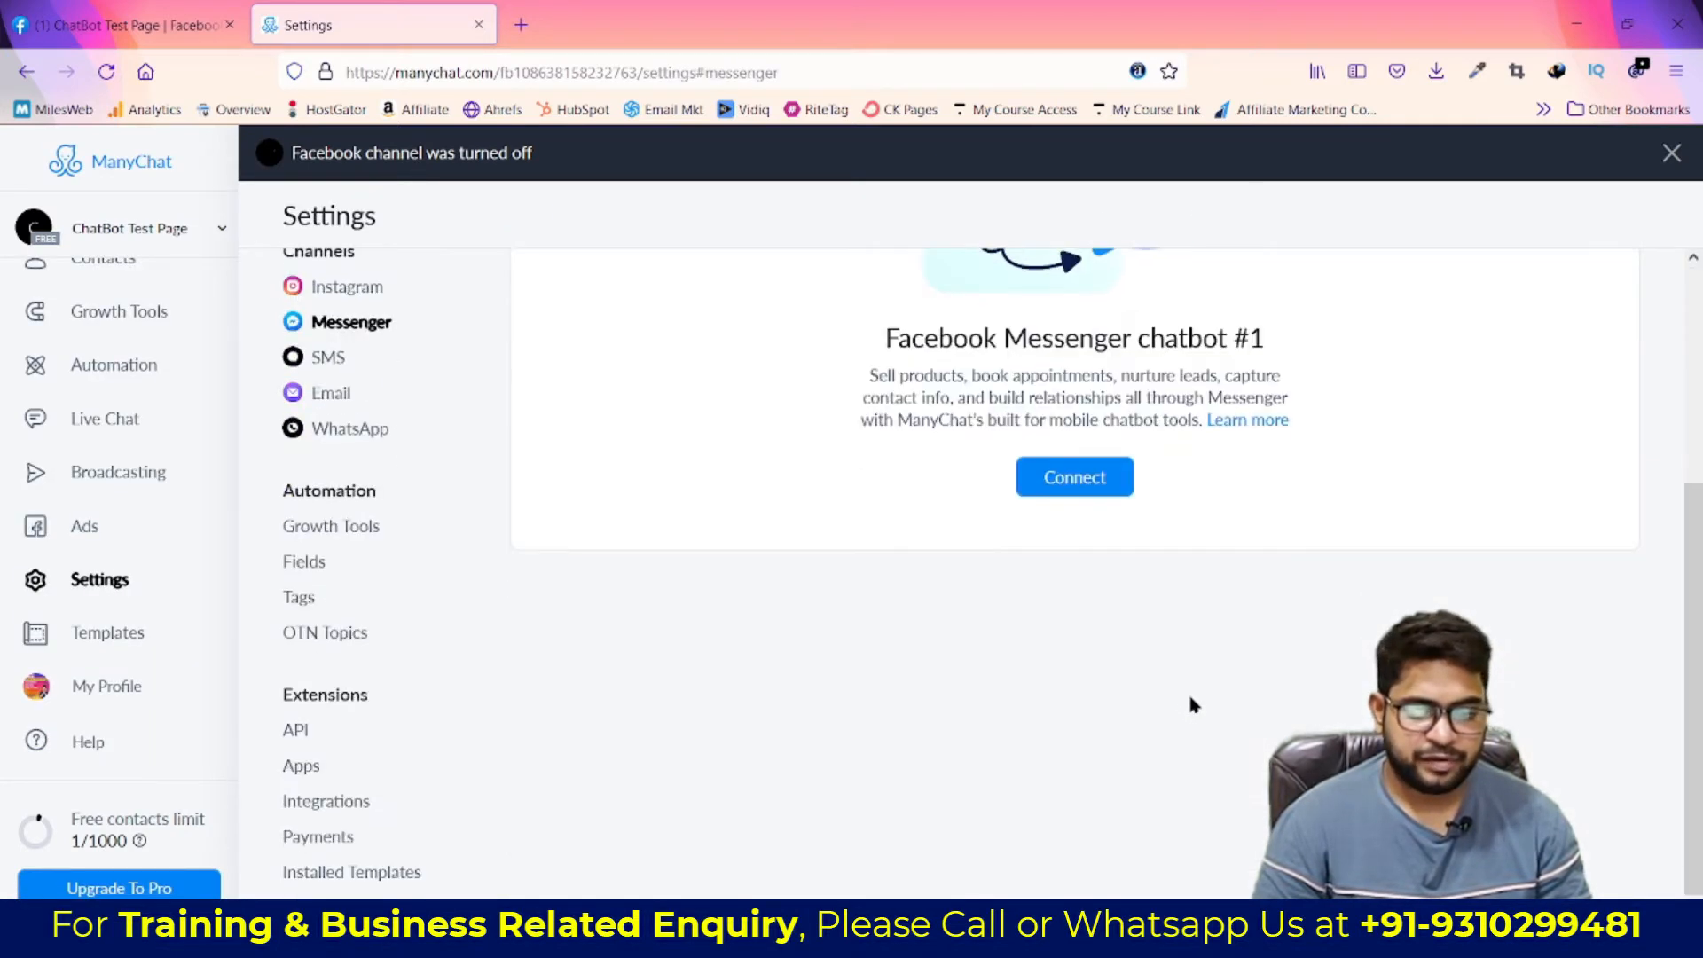
pyautogui.click(1072, 483)
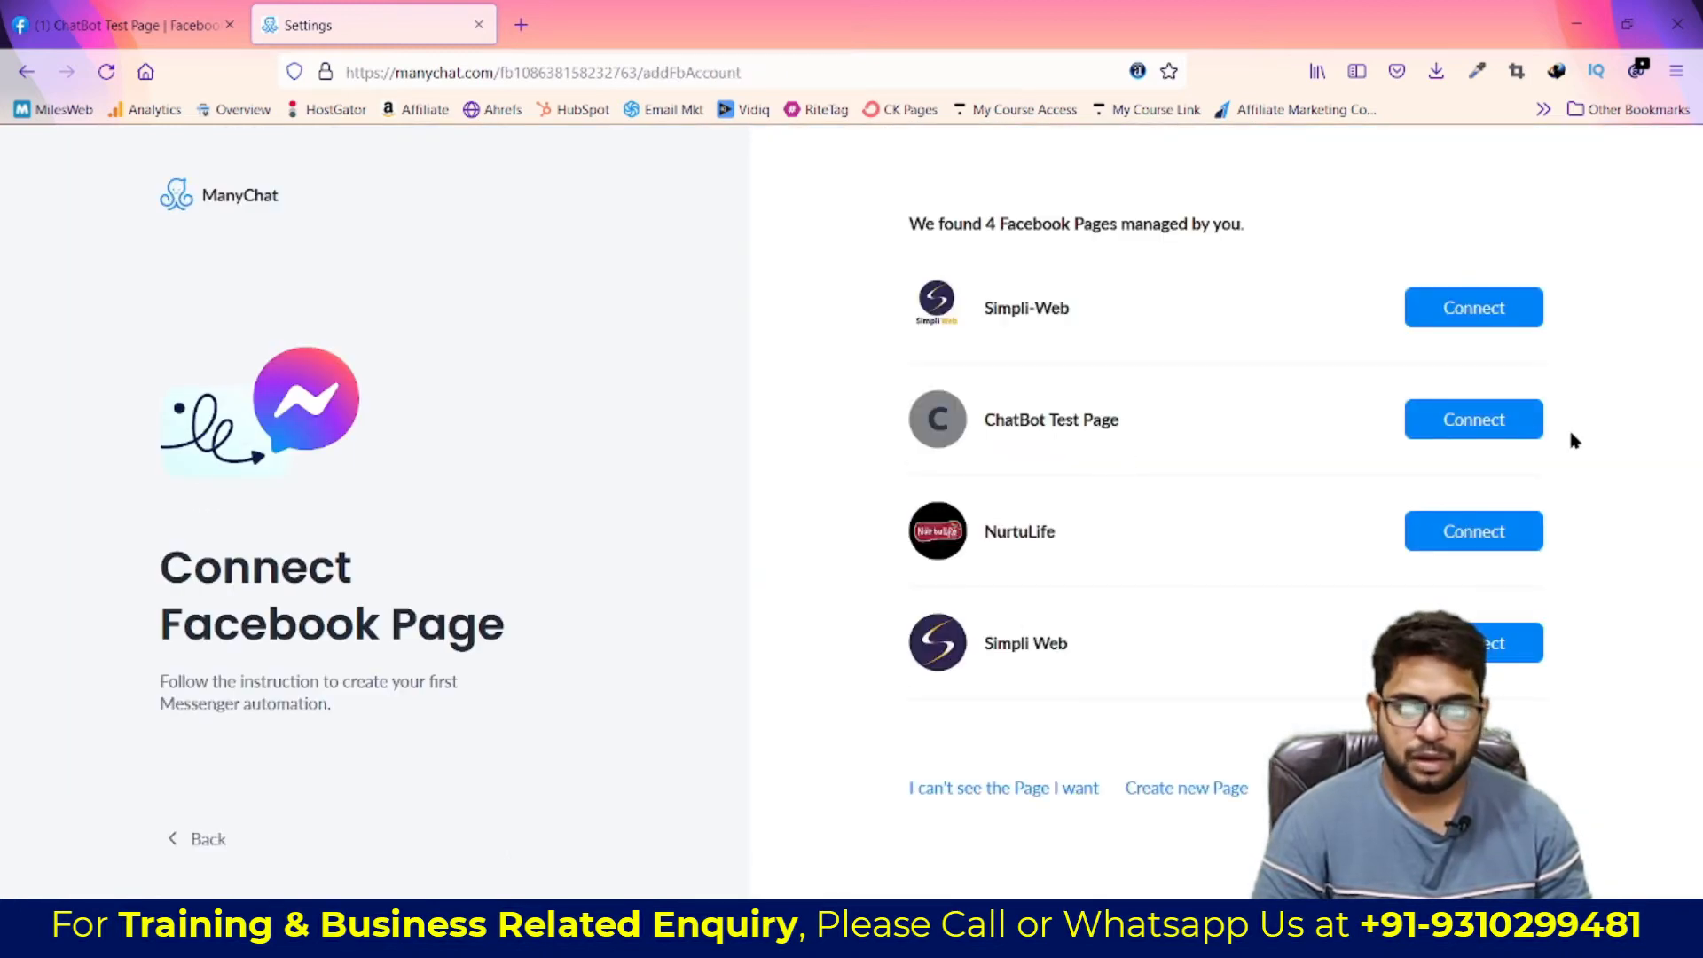
pyautogui.click(1459, 421)
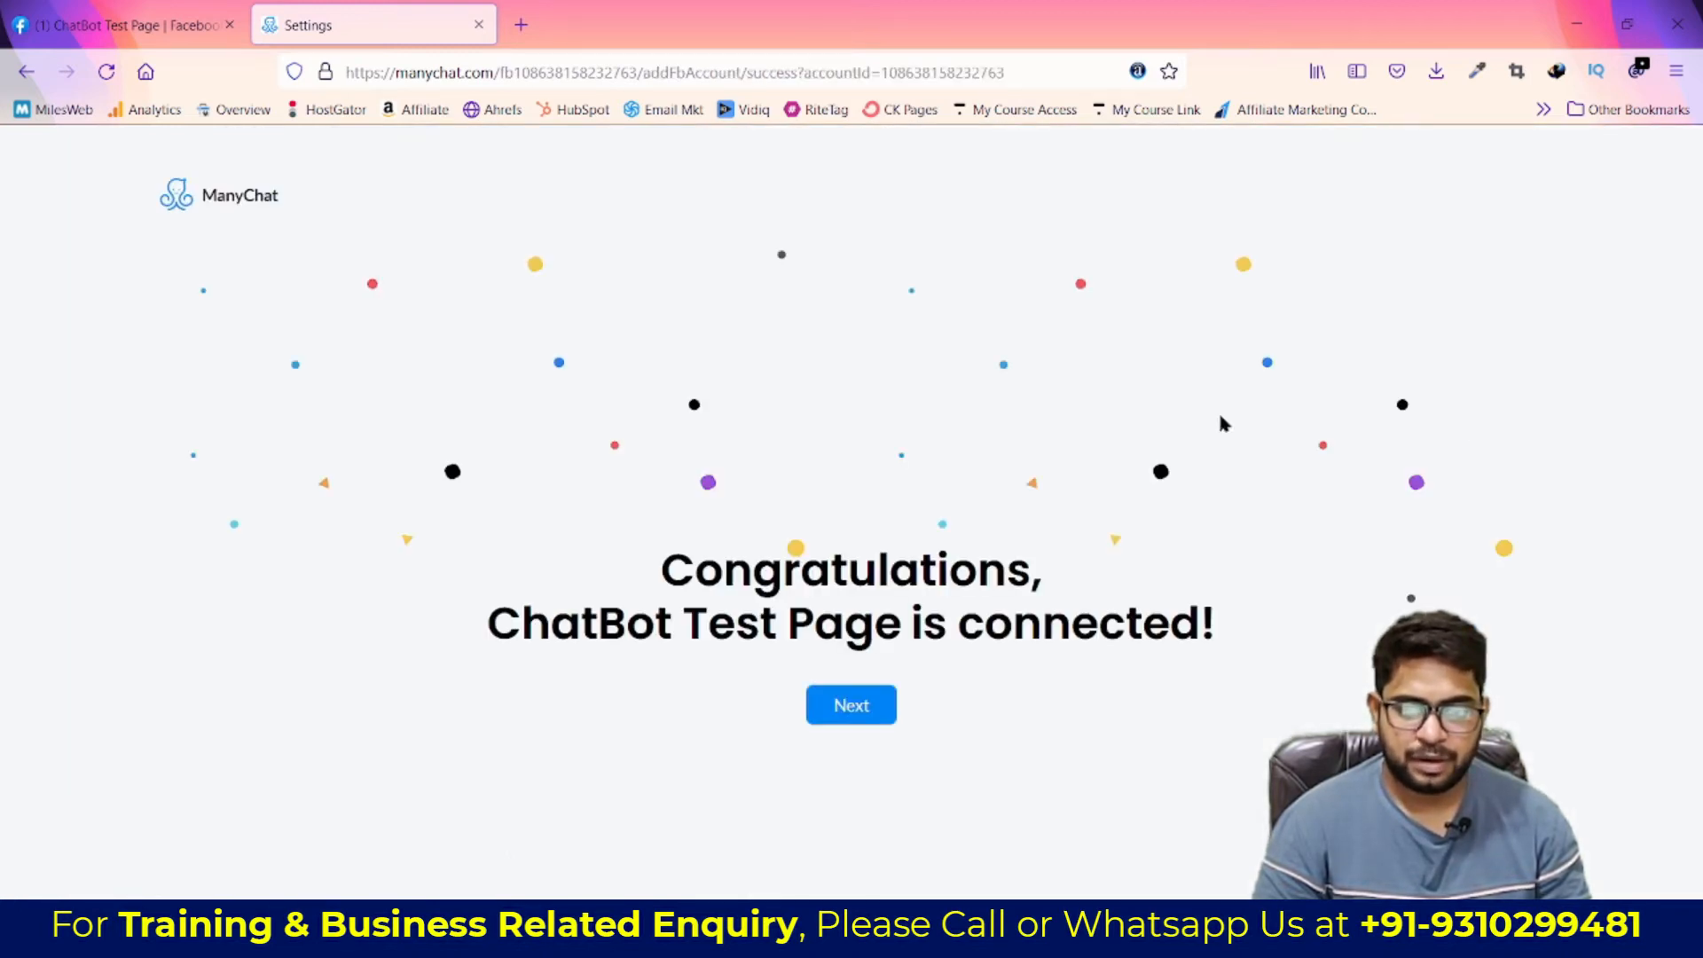
pyautogui.click(850, 705)
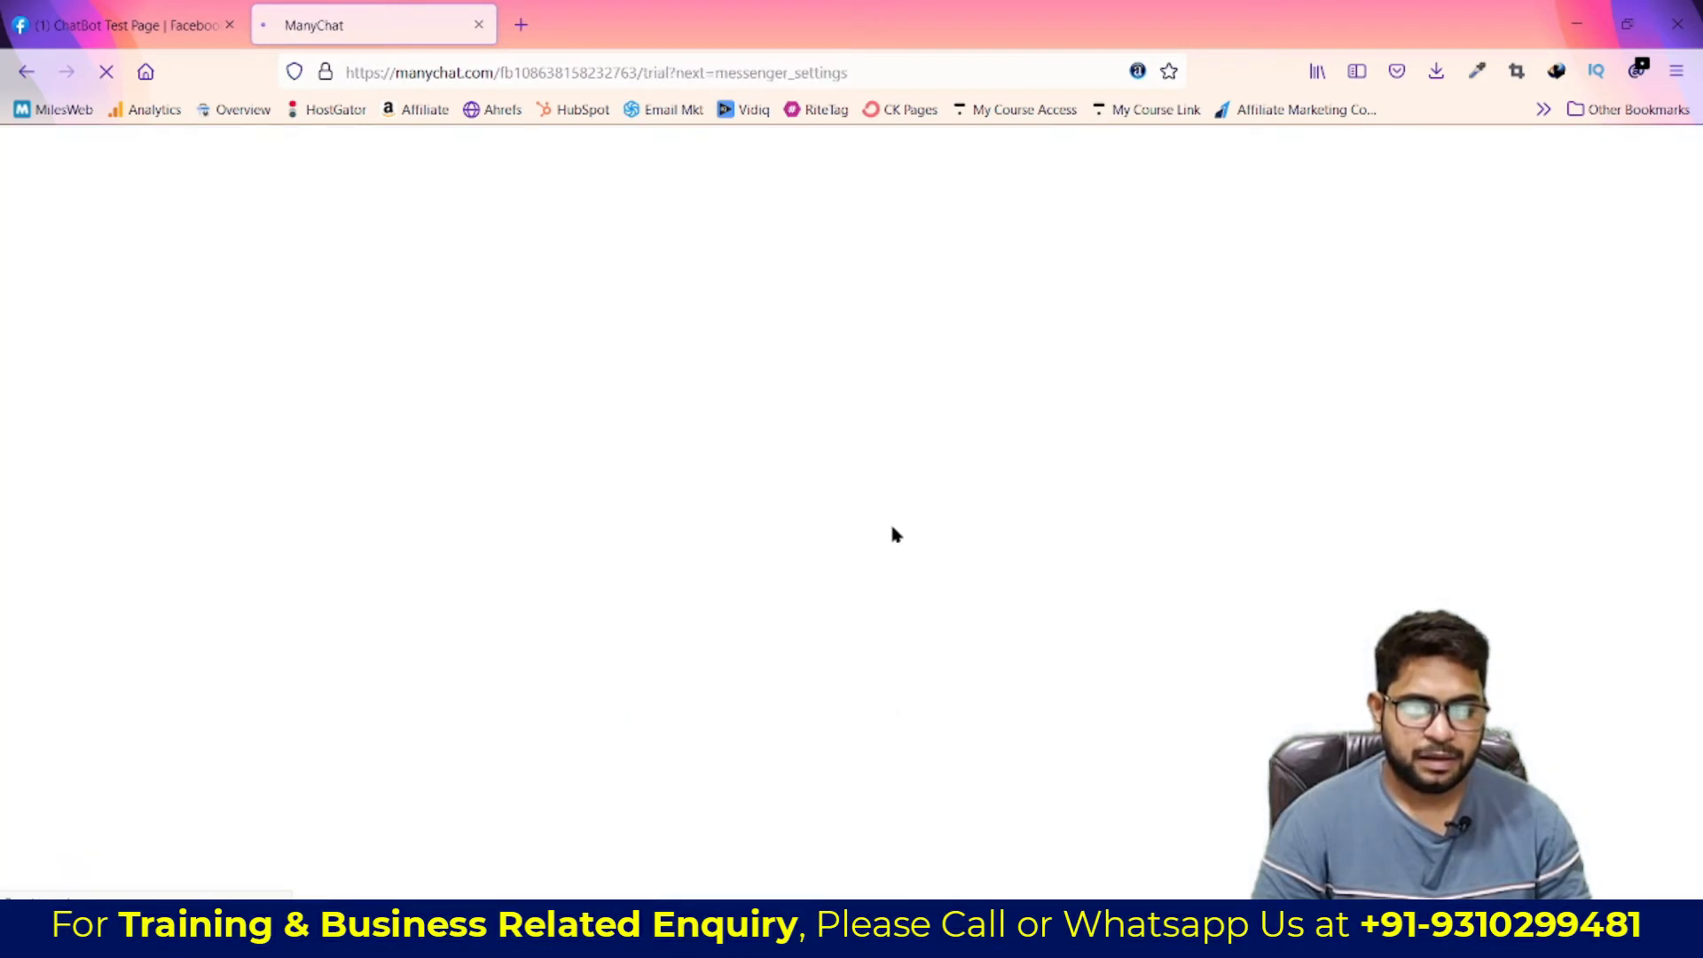
# Choose the Free $0 plan for the connected page and continue to the Messenger settings
pyautogui.click(1098, 715)
pyautogui.scroll(-2, 1098, 627)
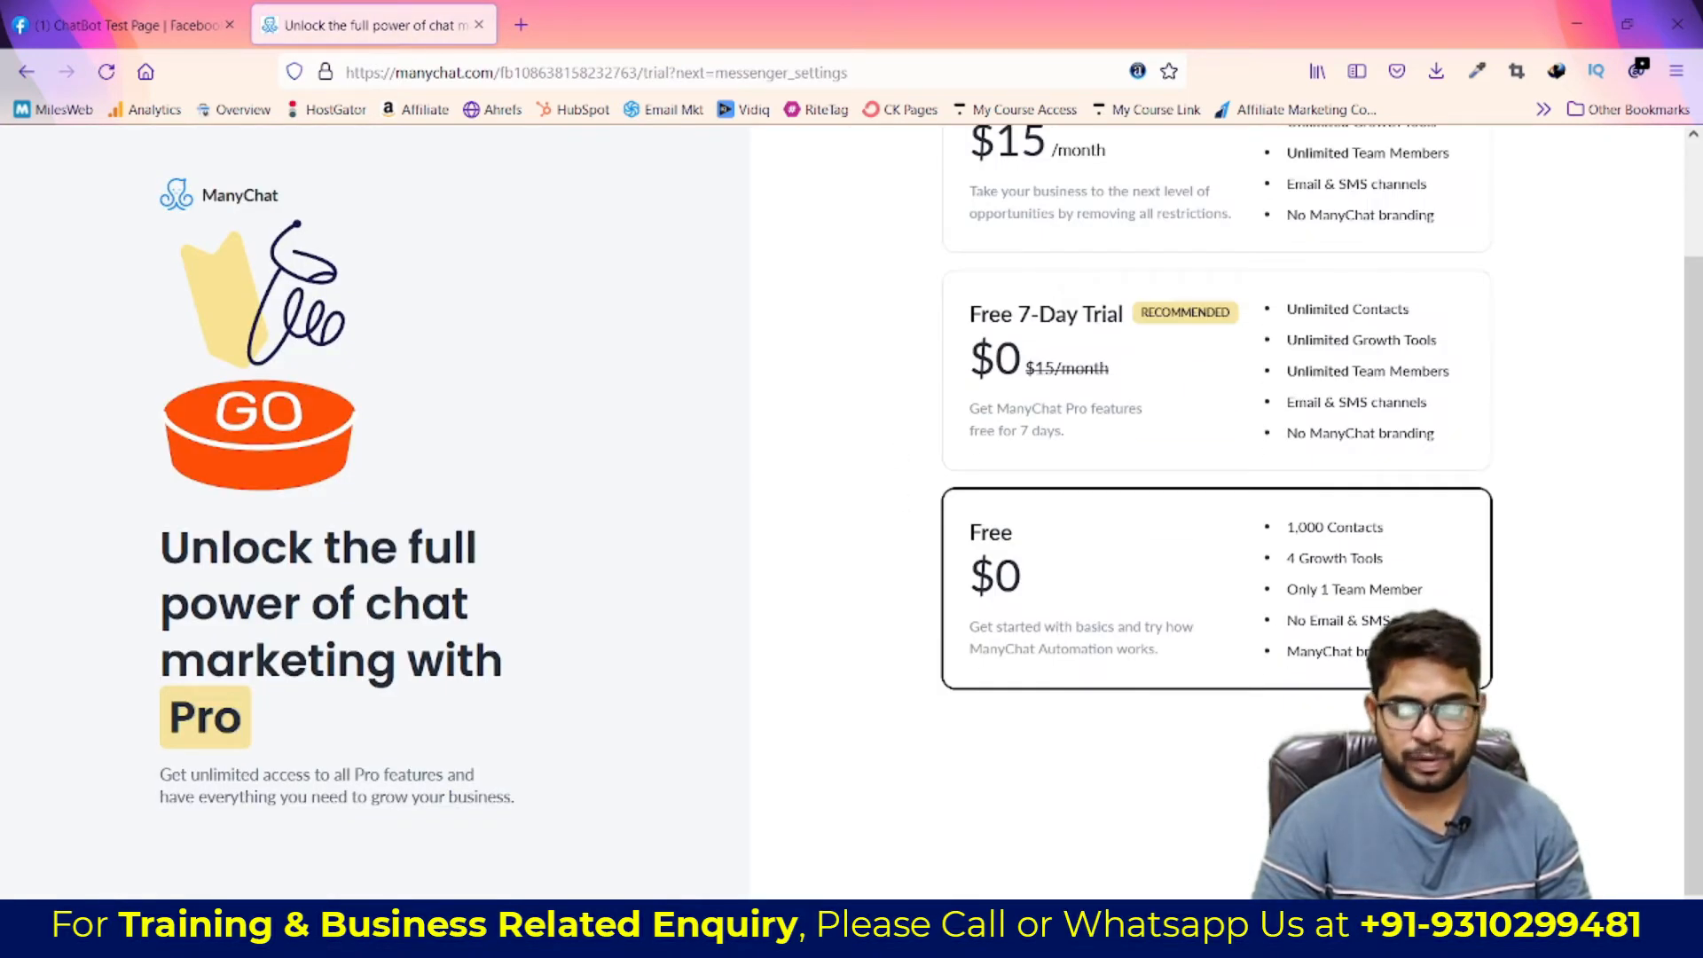
pyautogui.click(1430, 751)
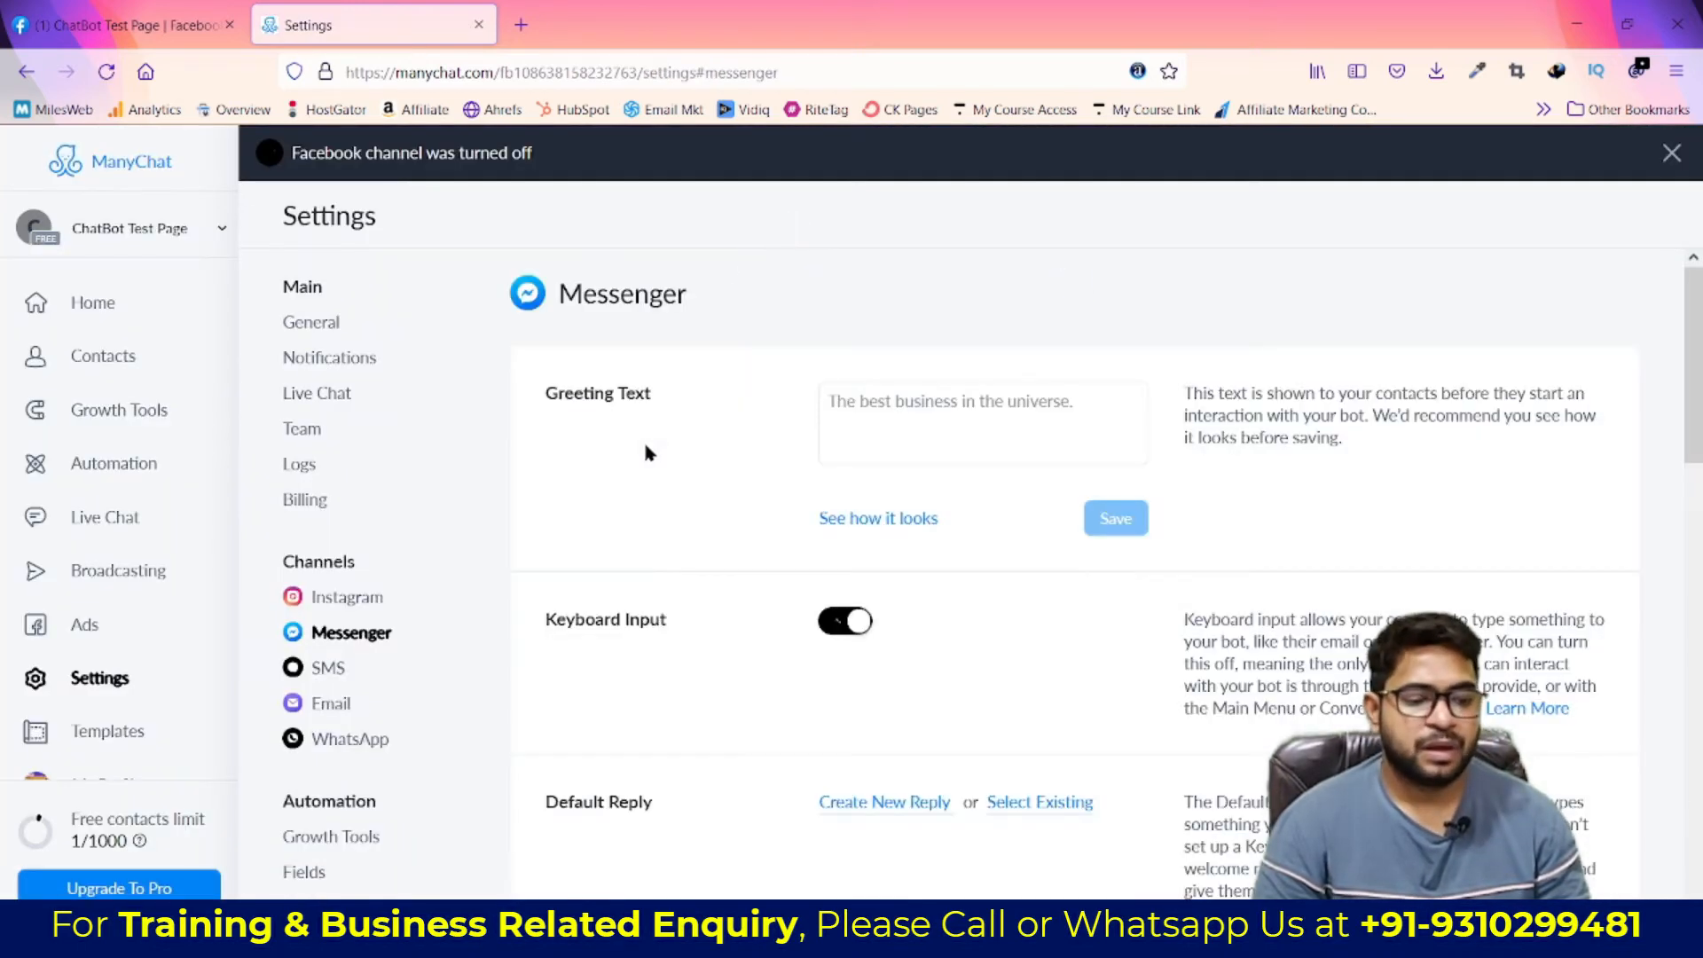
# Set the Messenger greeting text to "Welcome to Our Company" and save it
pyautogui.scroll(-2, 1002, 603)
pyautogui.click(967, 405)
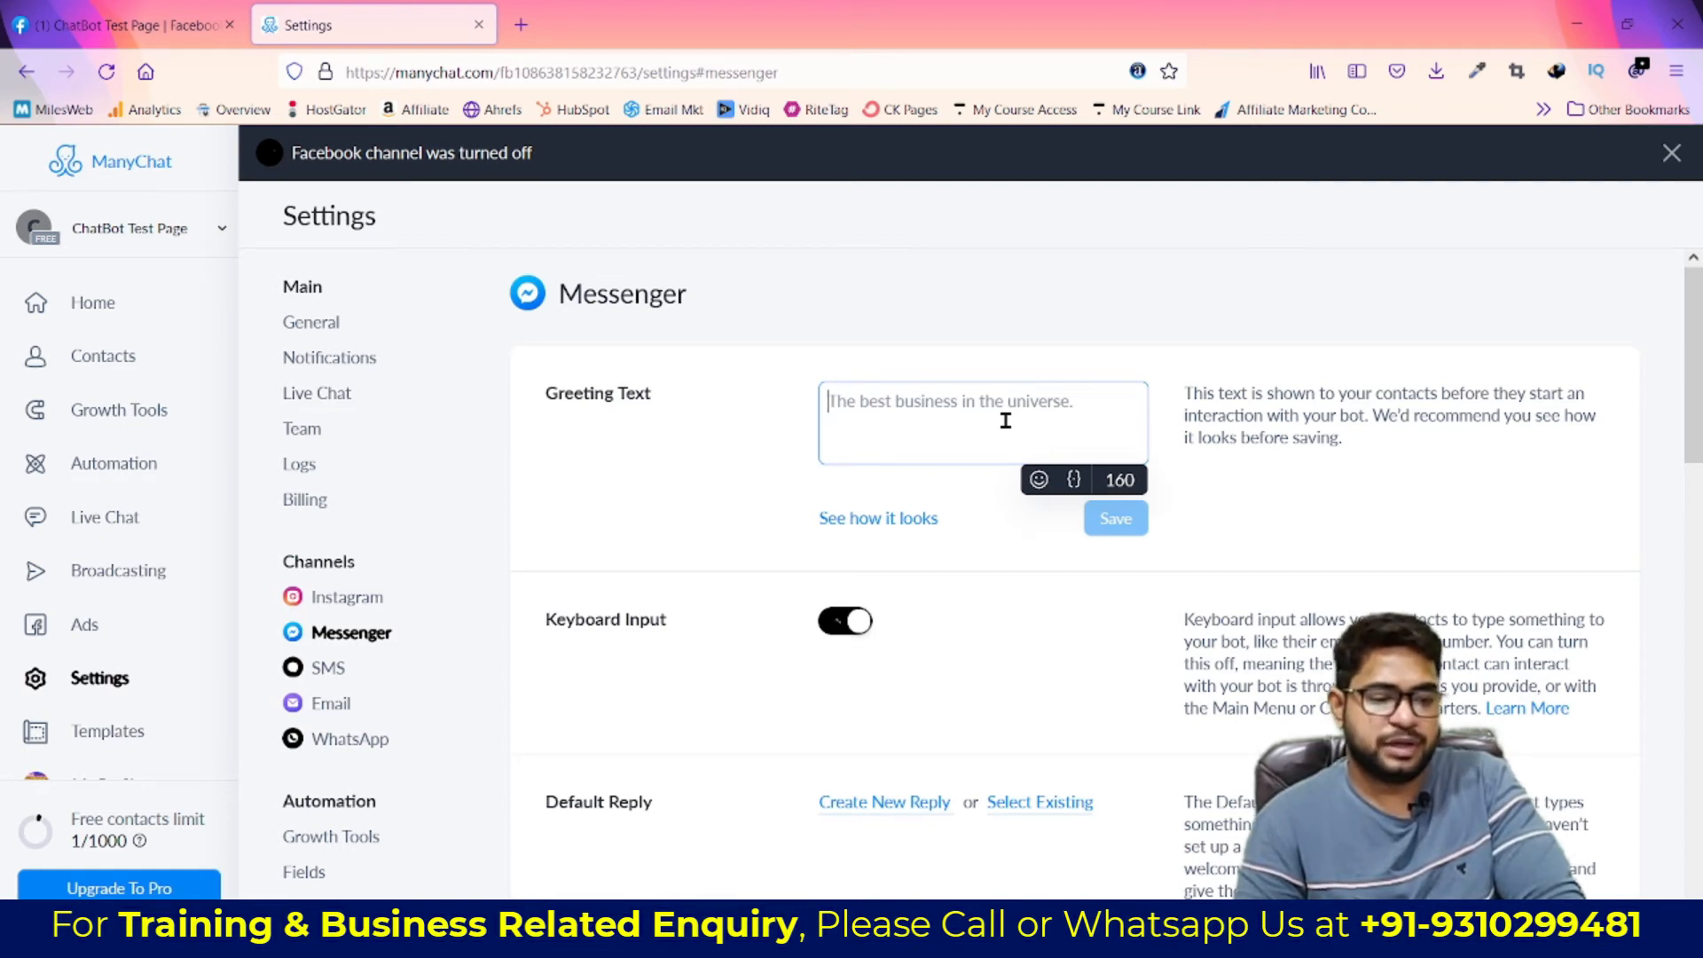
pyautogui.write('Welcome')
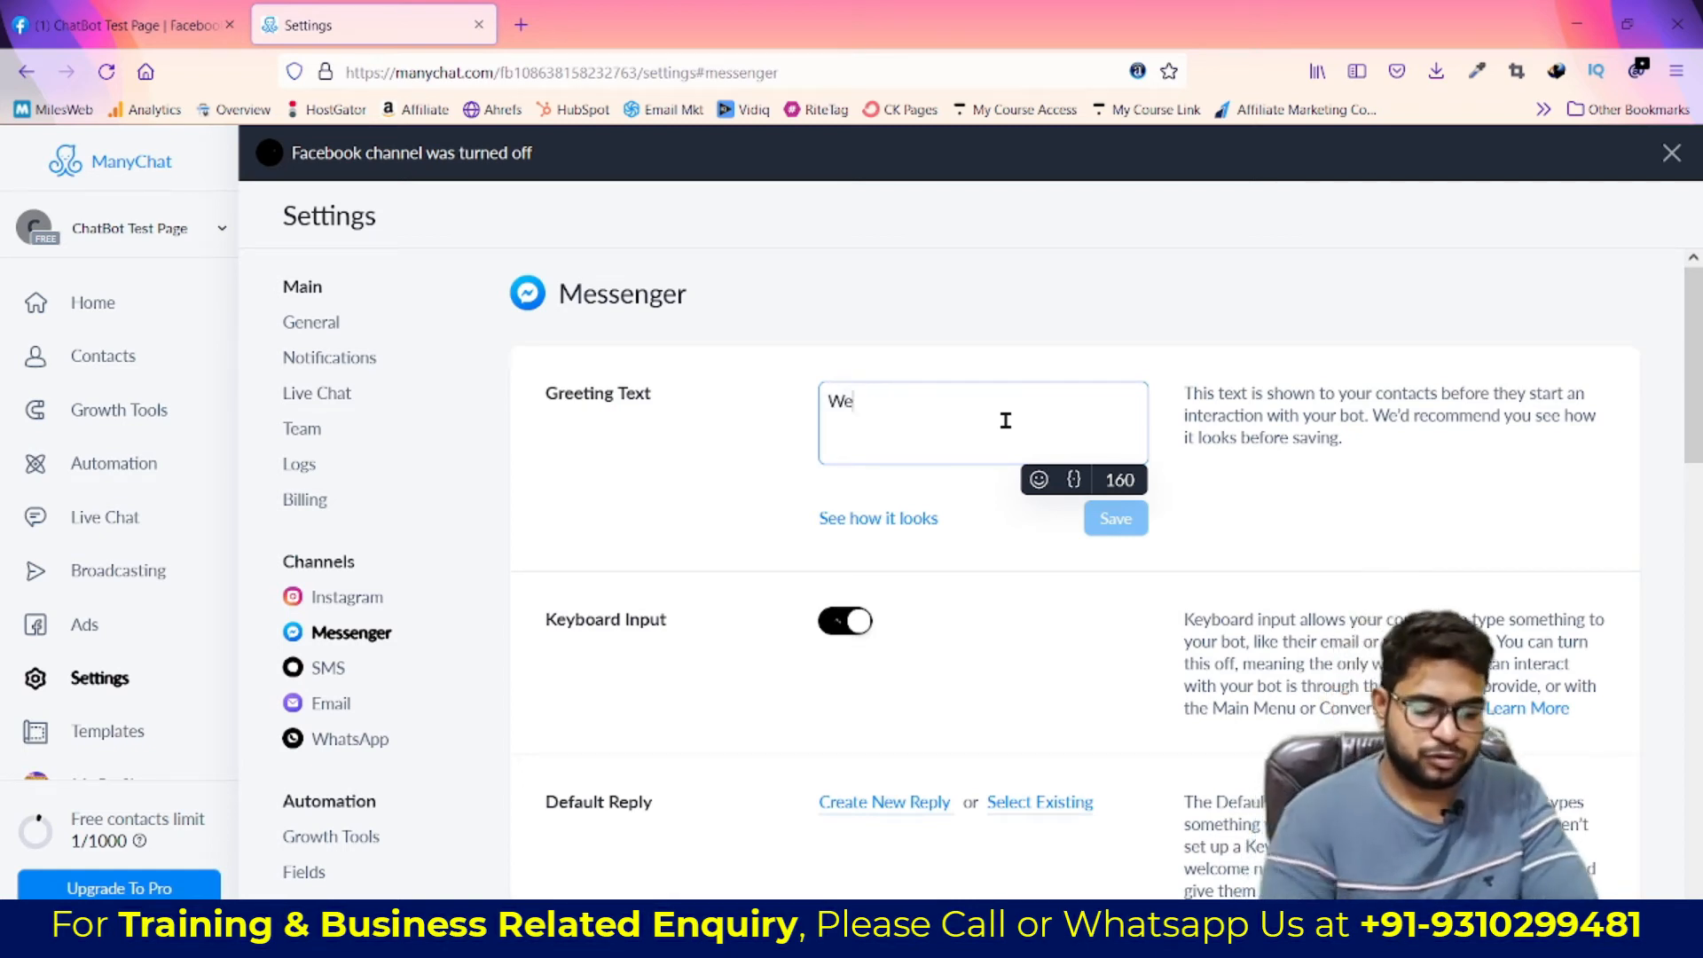
pyautogui.press('BackSpace')
pyautogui.press('BackSpace')
pyautogui.press('BackSpace')
pyautogui.write('ome ')
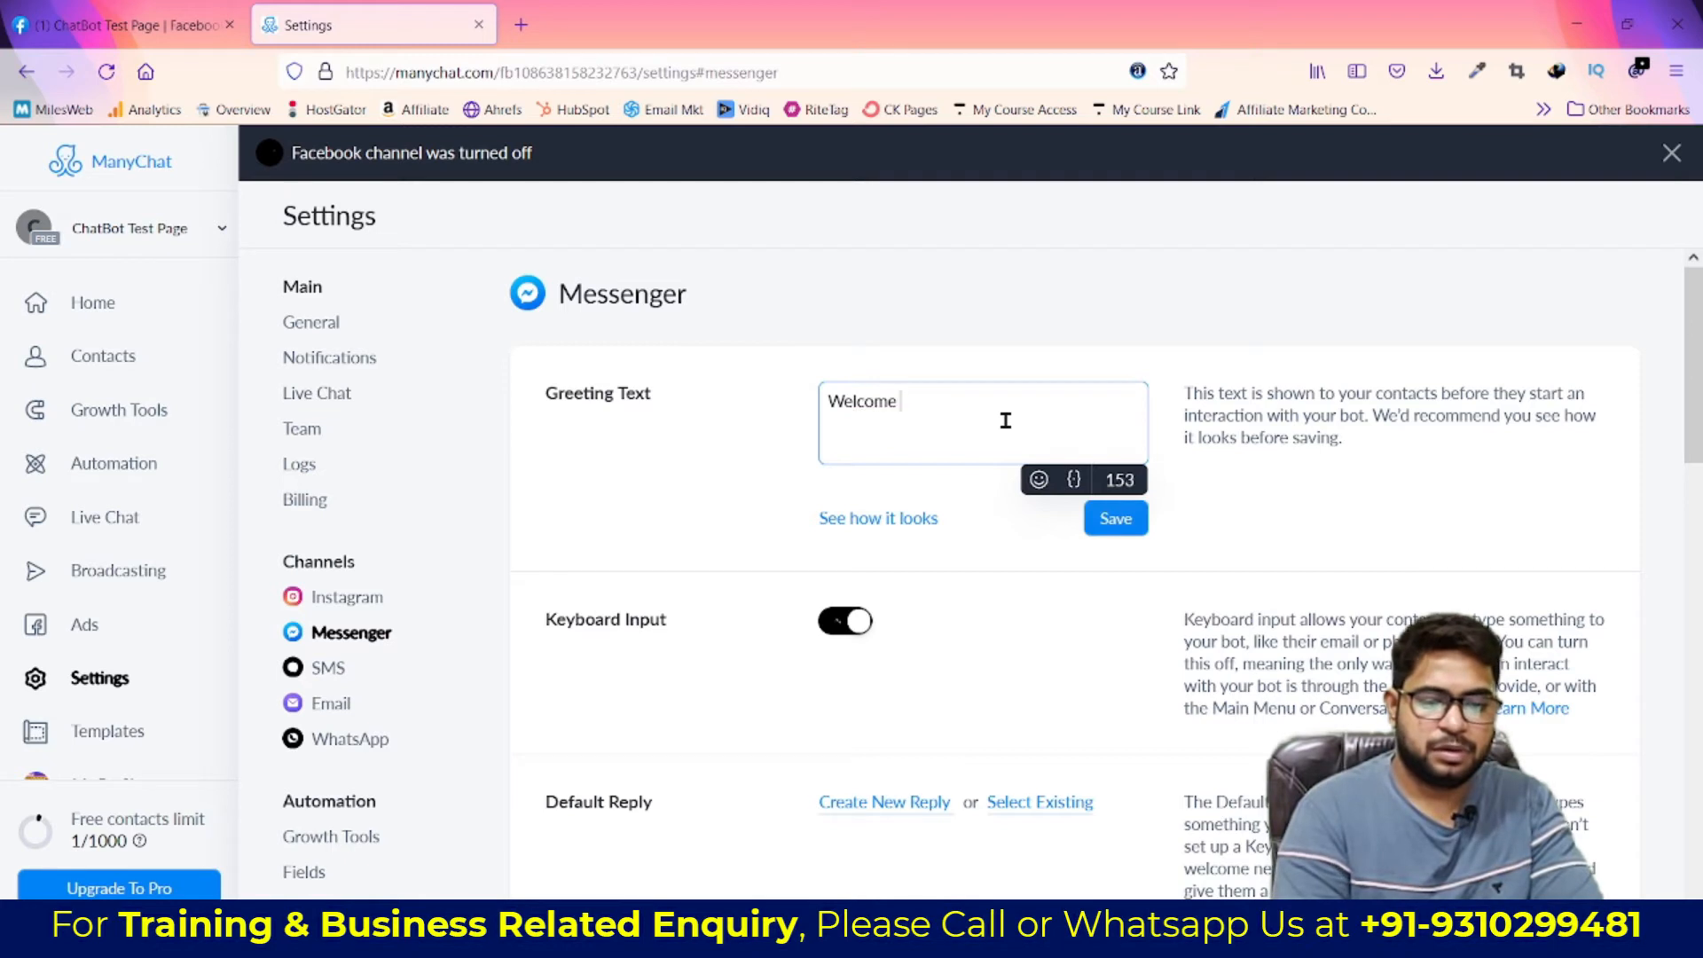
pyautogui.write('to Our Compa')
pyautogui.hotkey('ctrl', 'a')
pyautogui.click(1005, 421)
pyautogui.press('BackSpace')
pyautogui.press('BackSpace')
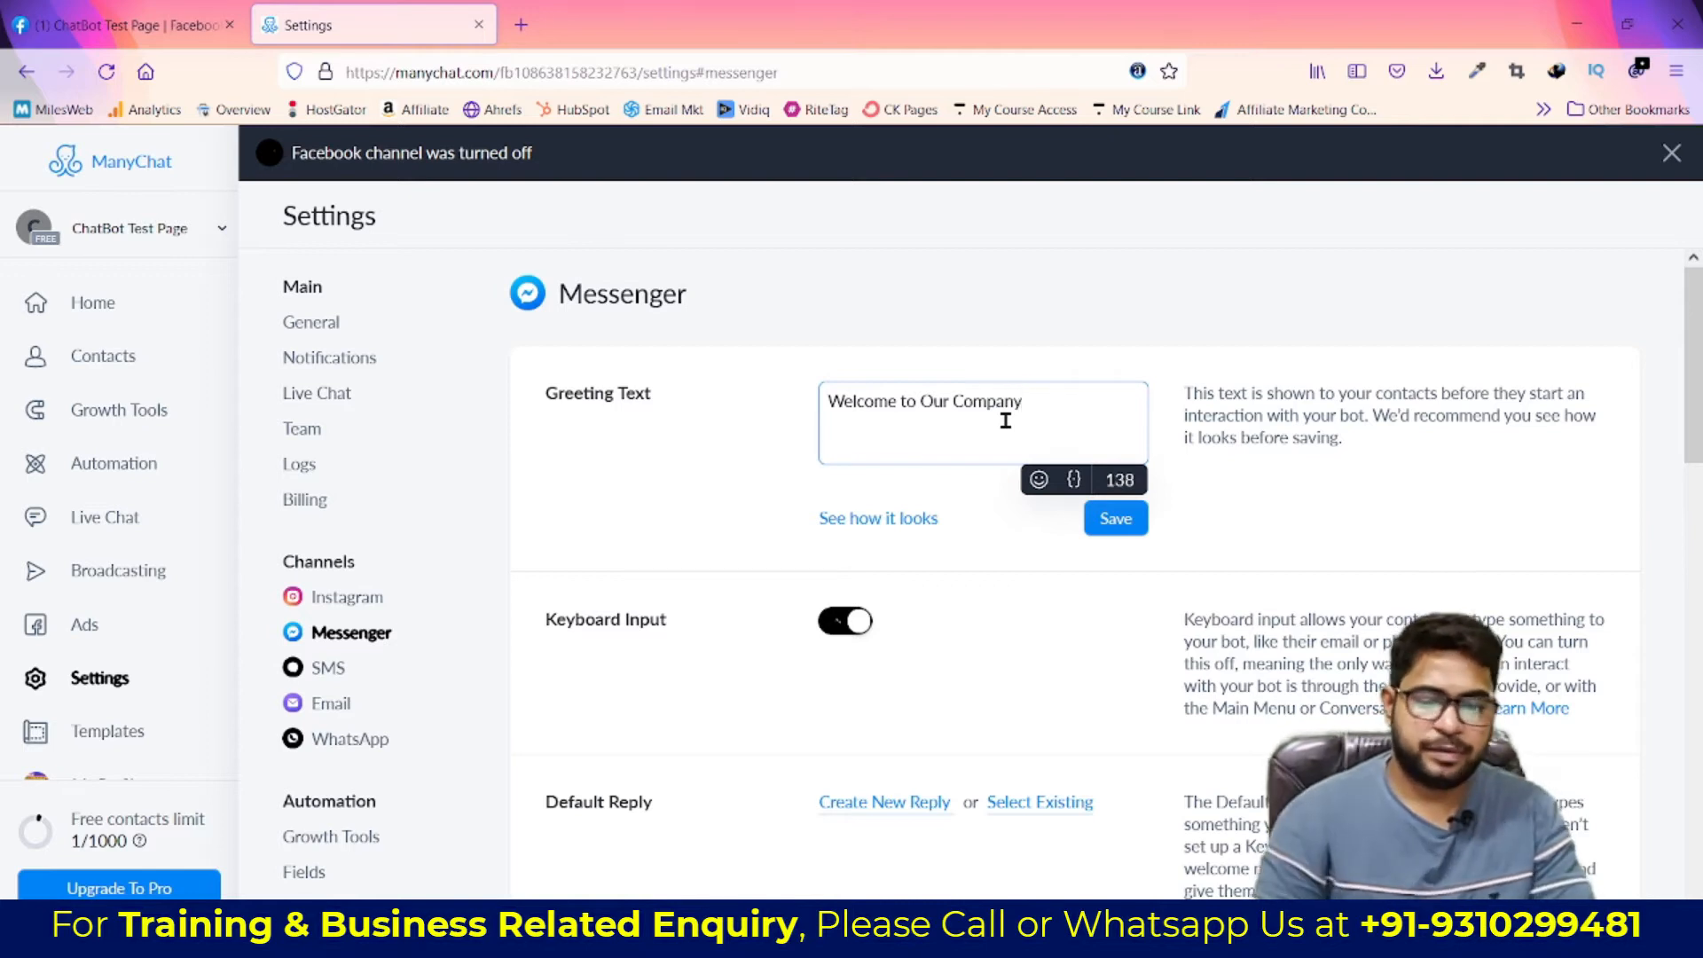
pyautogui.click(1115, 518)
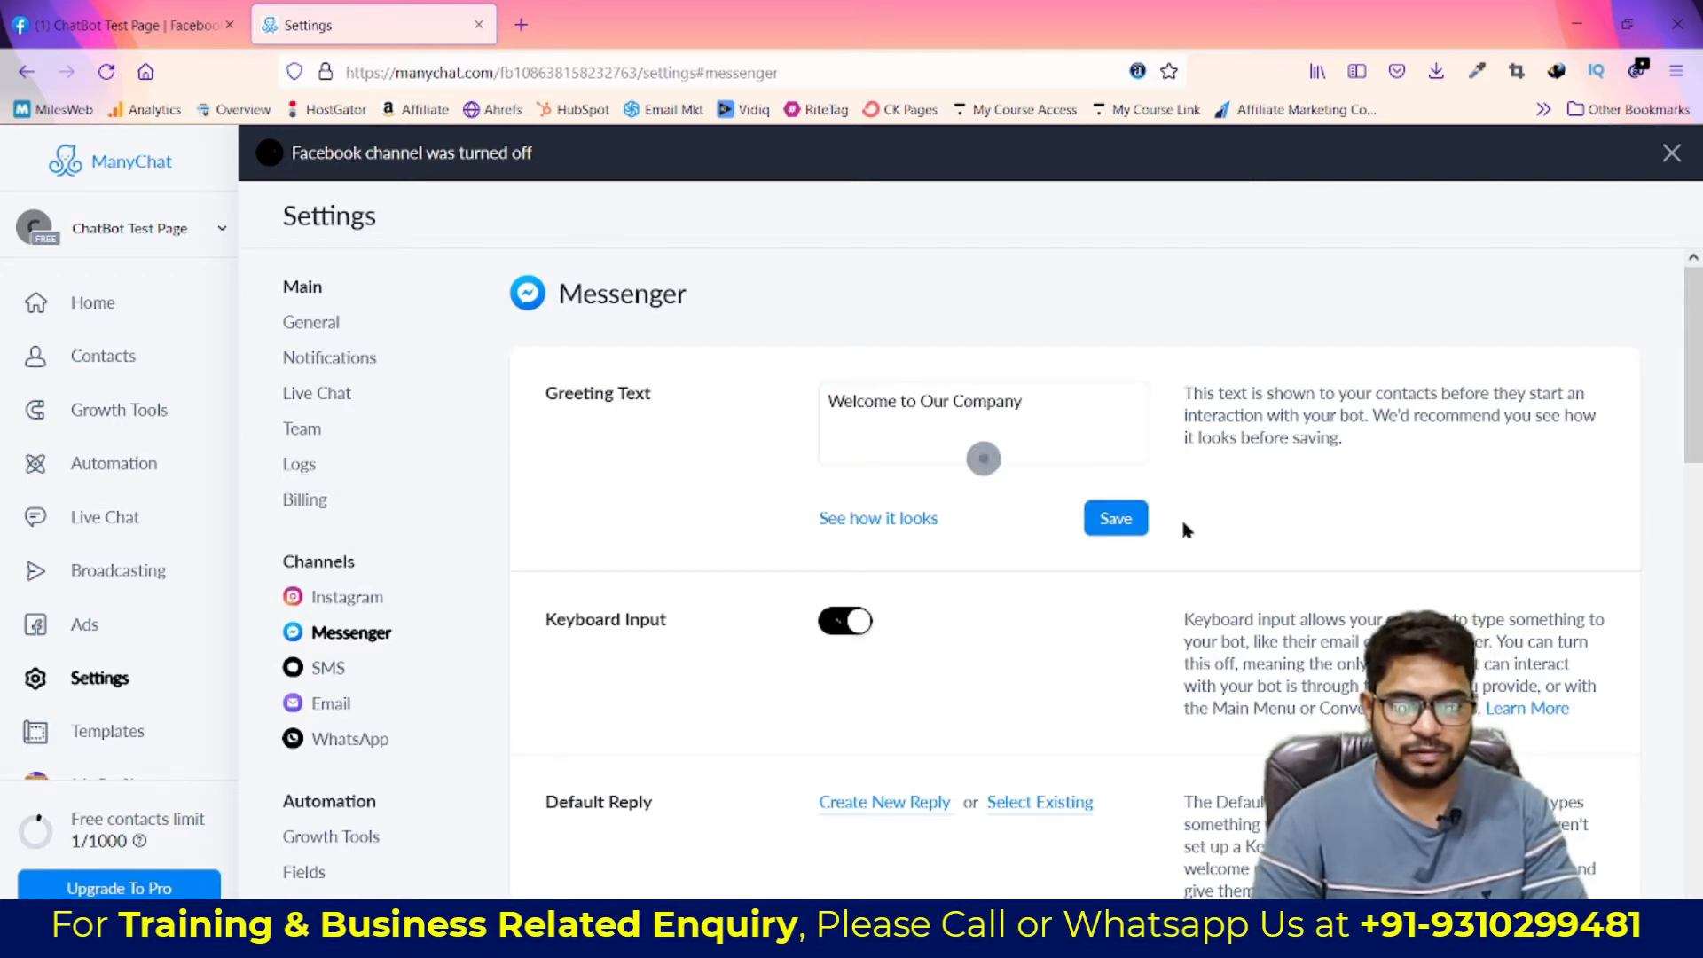
pyautogui.scroll(-15, 1193, 589)
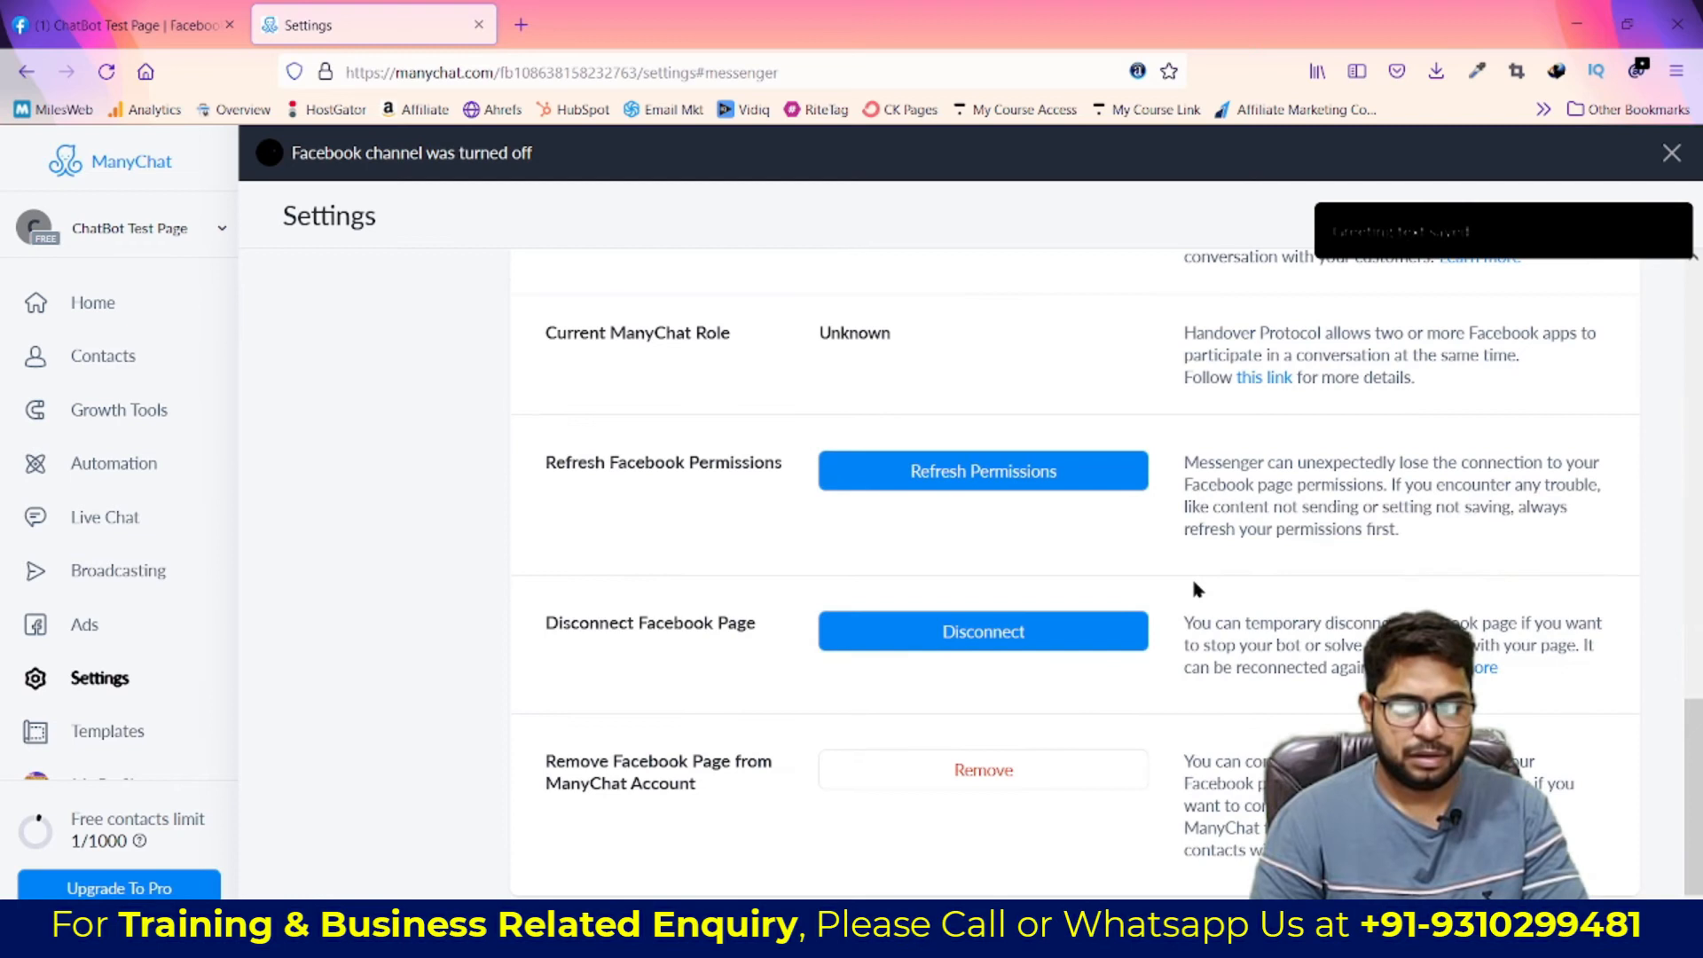
pyautogui.scroll(5, 1193, 589)
pyautogui.scroll(-5, 1180, 652)
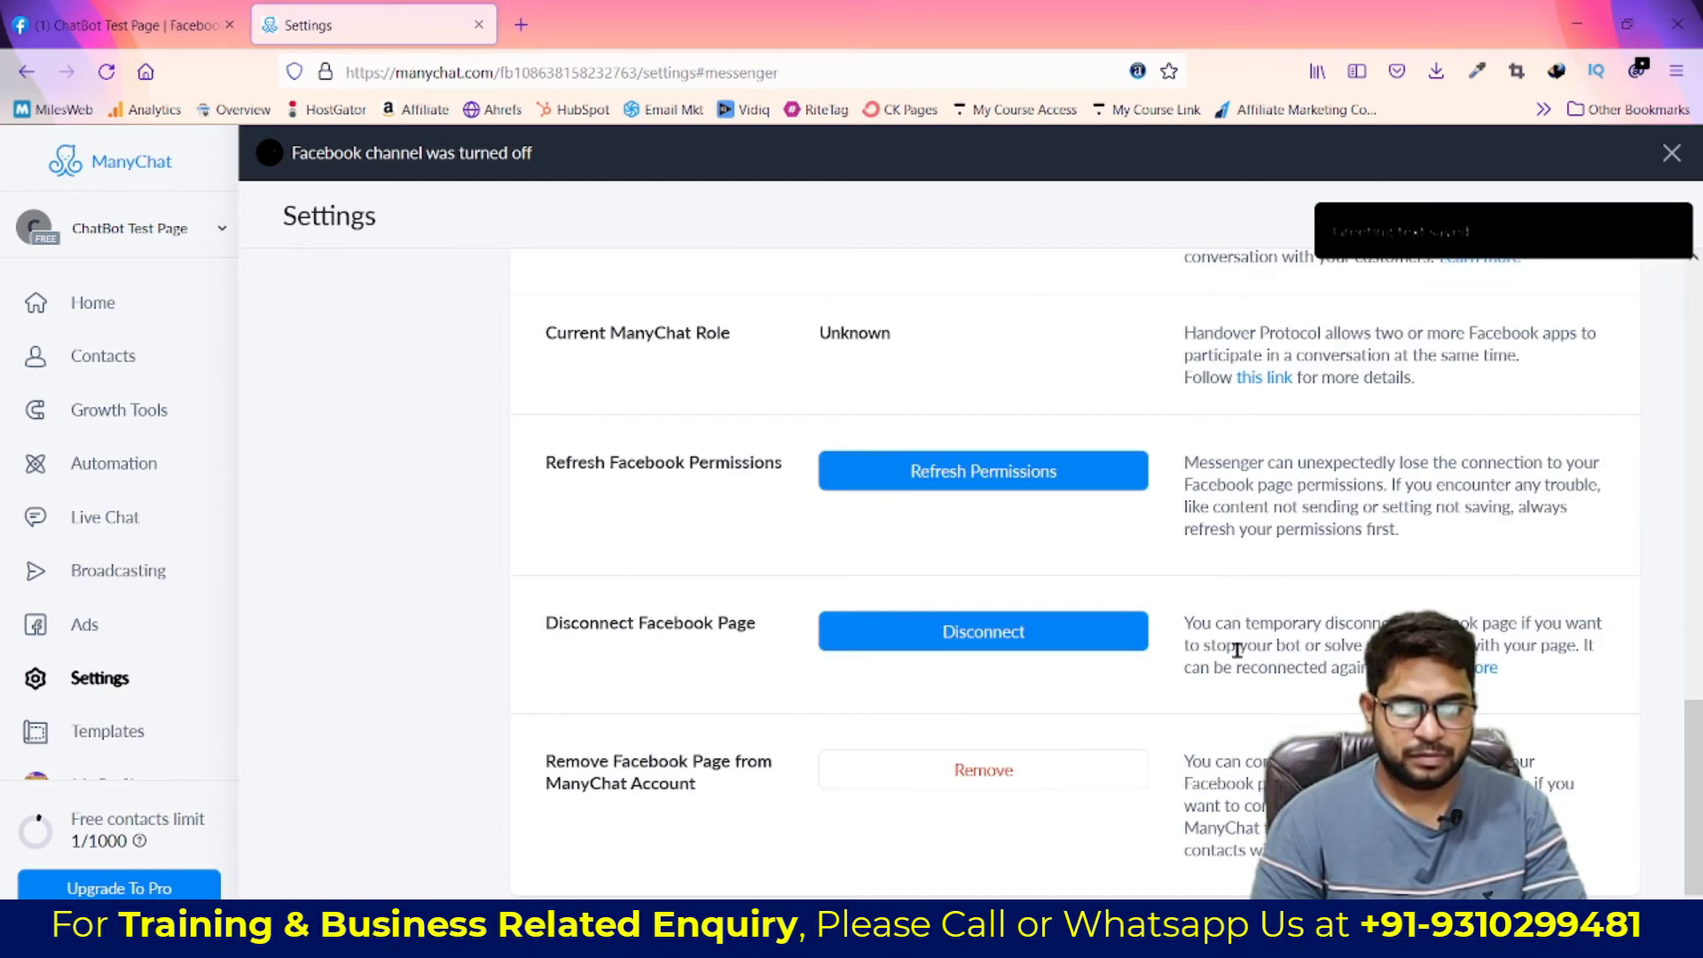
pyautogui.scroll(15, 996, 679)
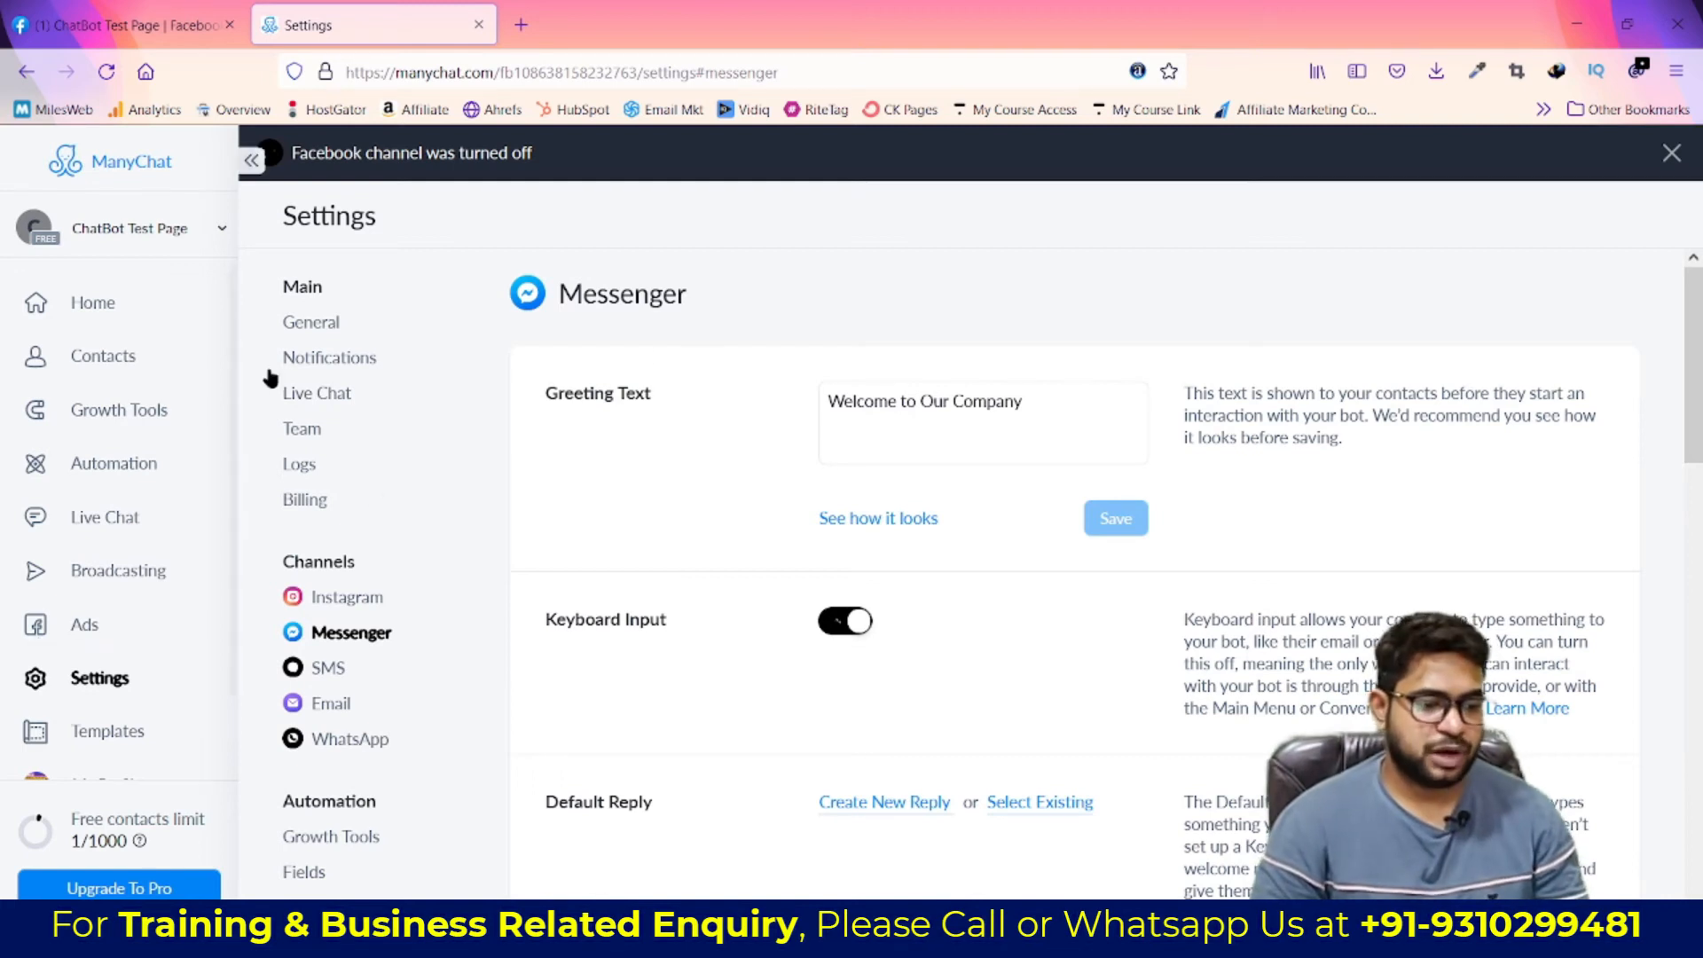
# Open the ChatBot Demo 1 flow and add a Facebook Keyword trigger to its Starting Step
pyautogui.click(133, 463)
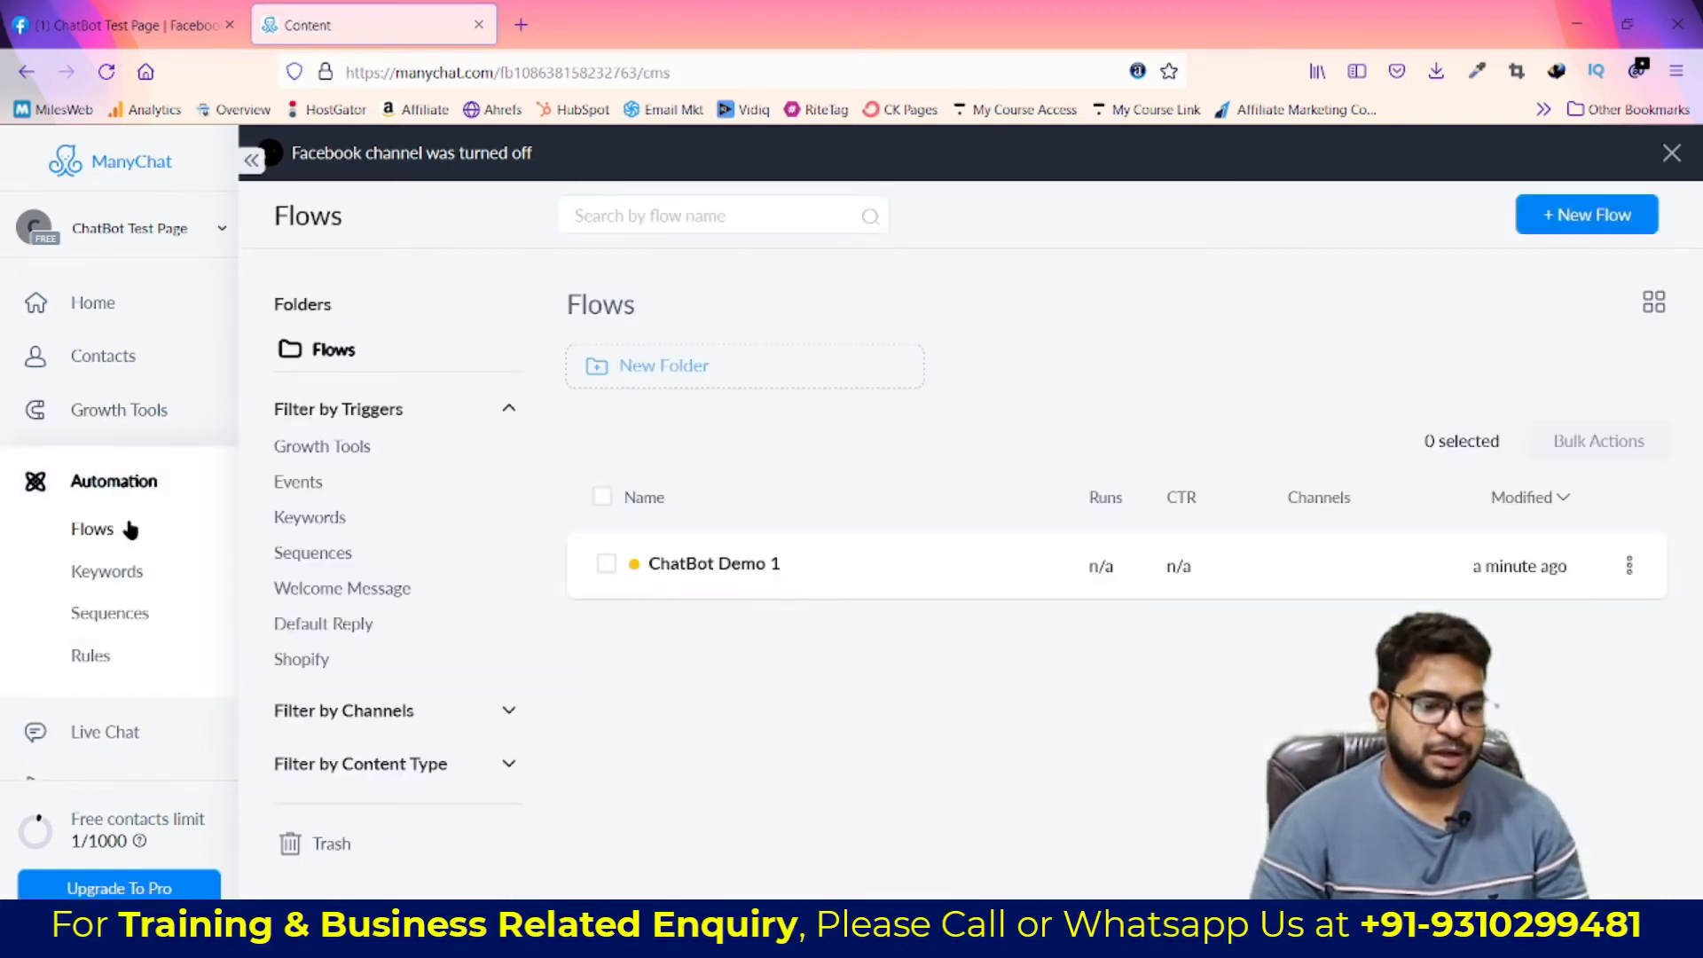
pyautogui.click(736, 581)
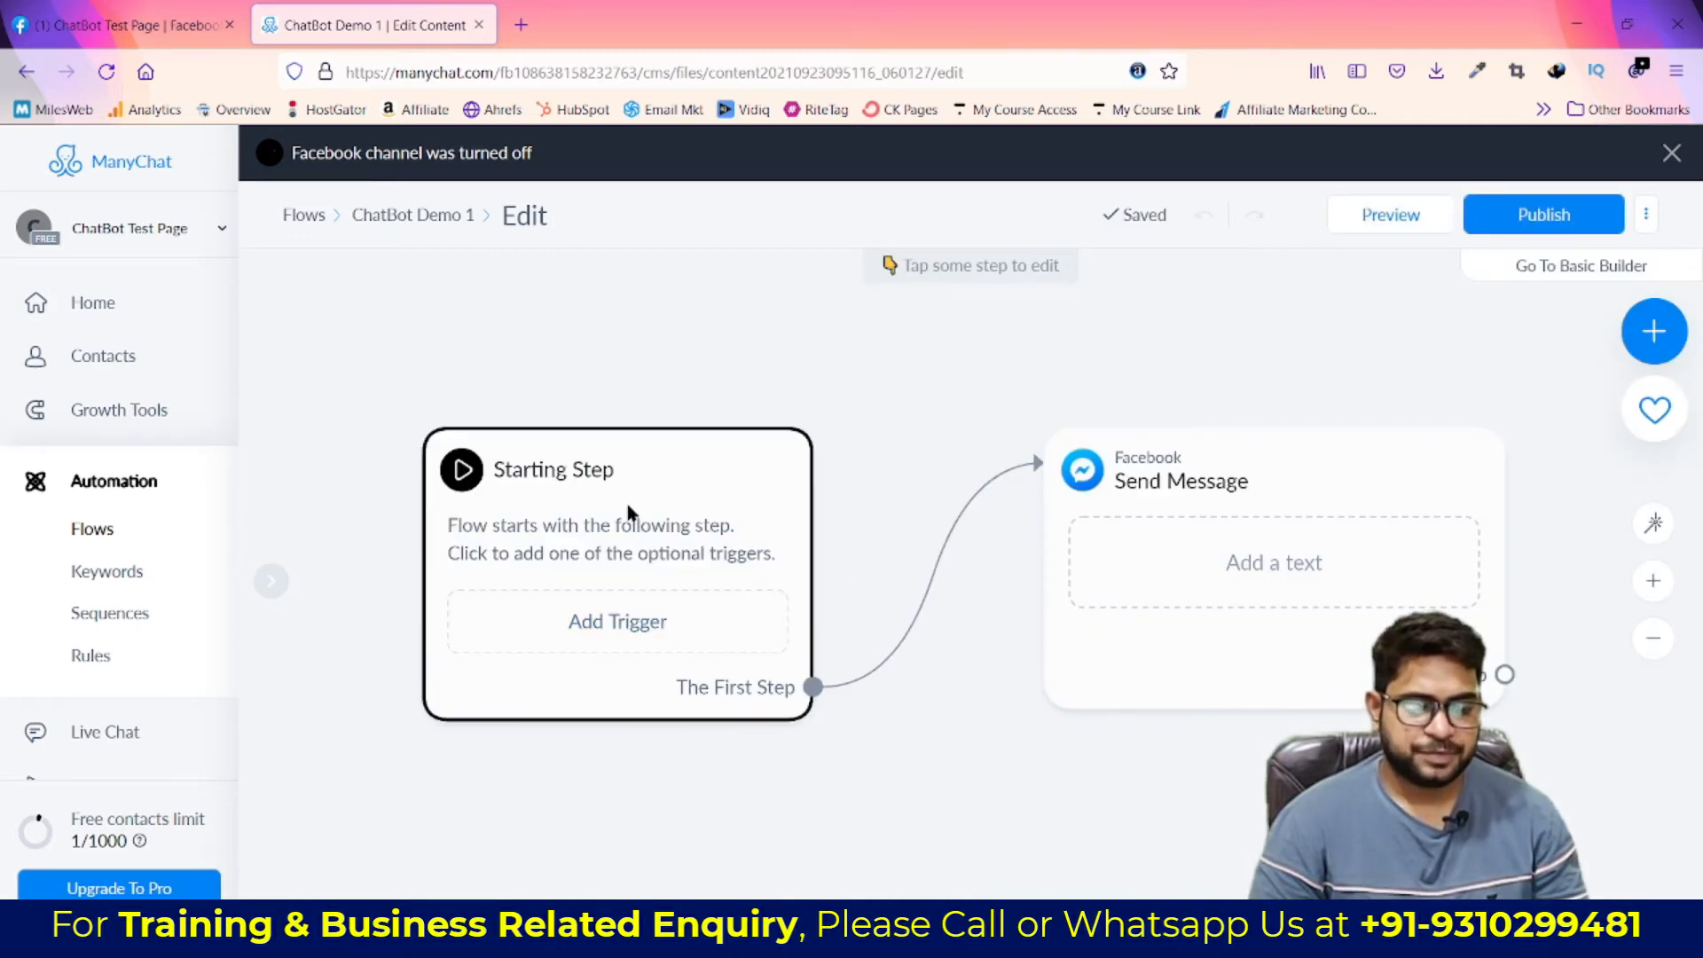
pyautogui.click(626, 621)
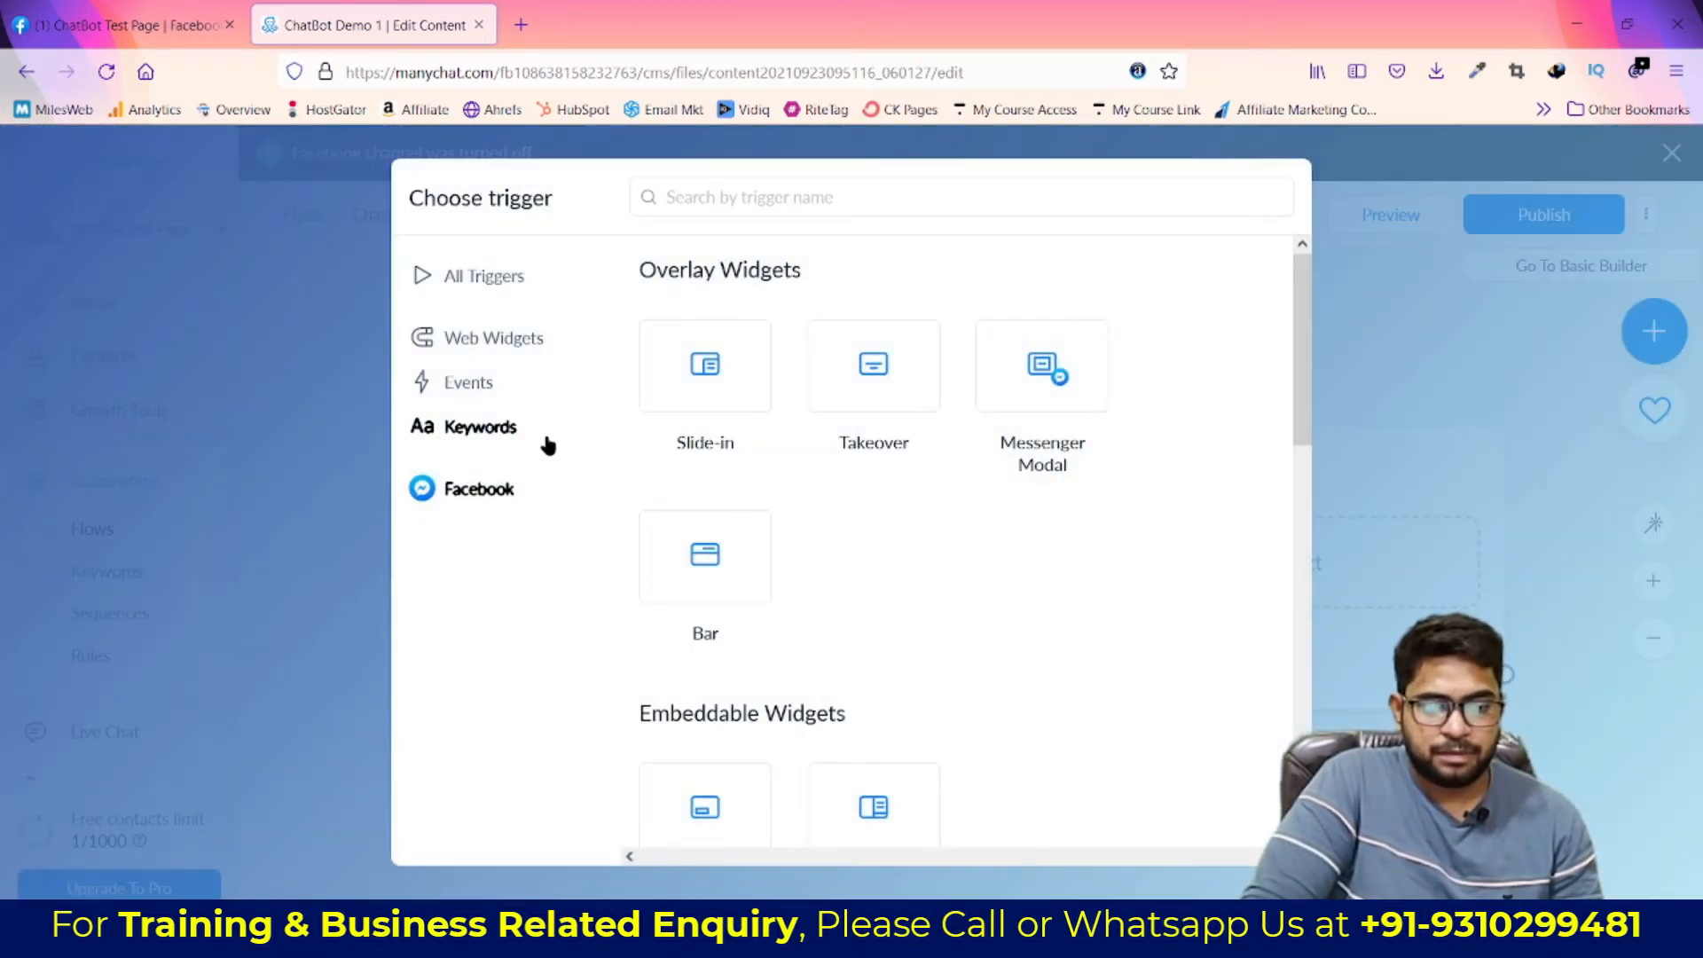
pyautogui.scroll(-6, 1062, 578)
pyautogui.scroll(8, 1064, 582)
pyautogui.click(492, 432)
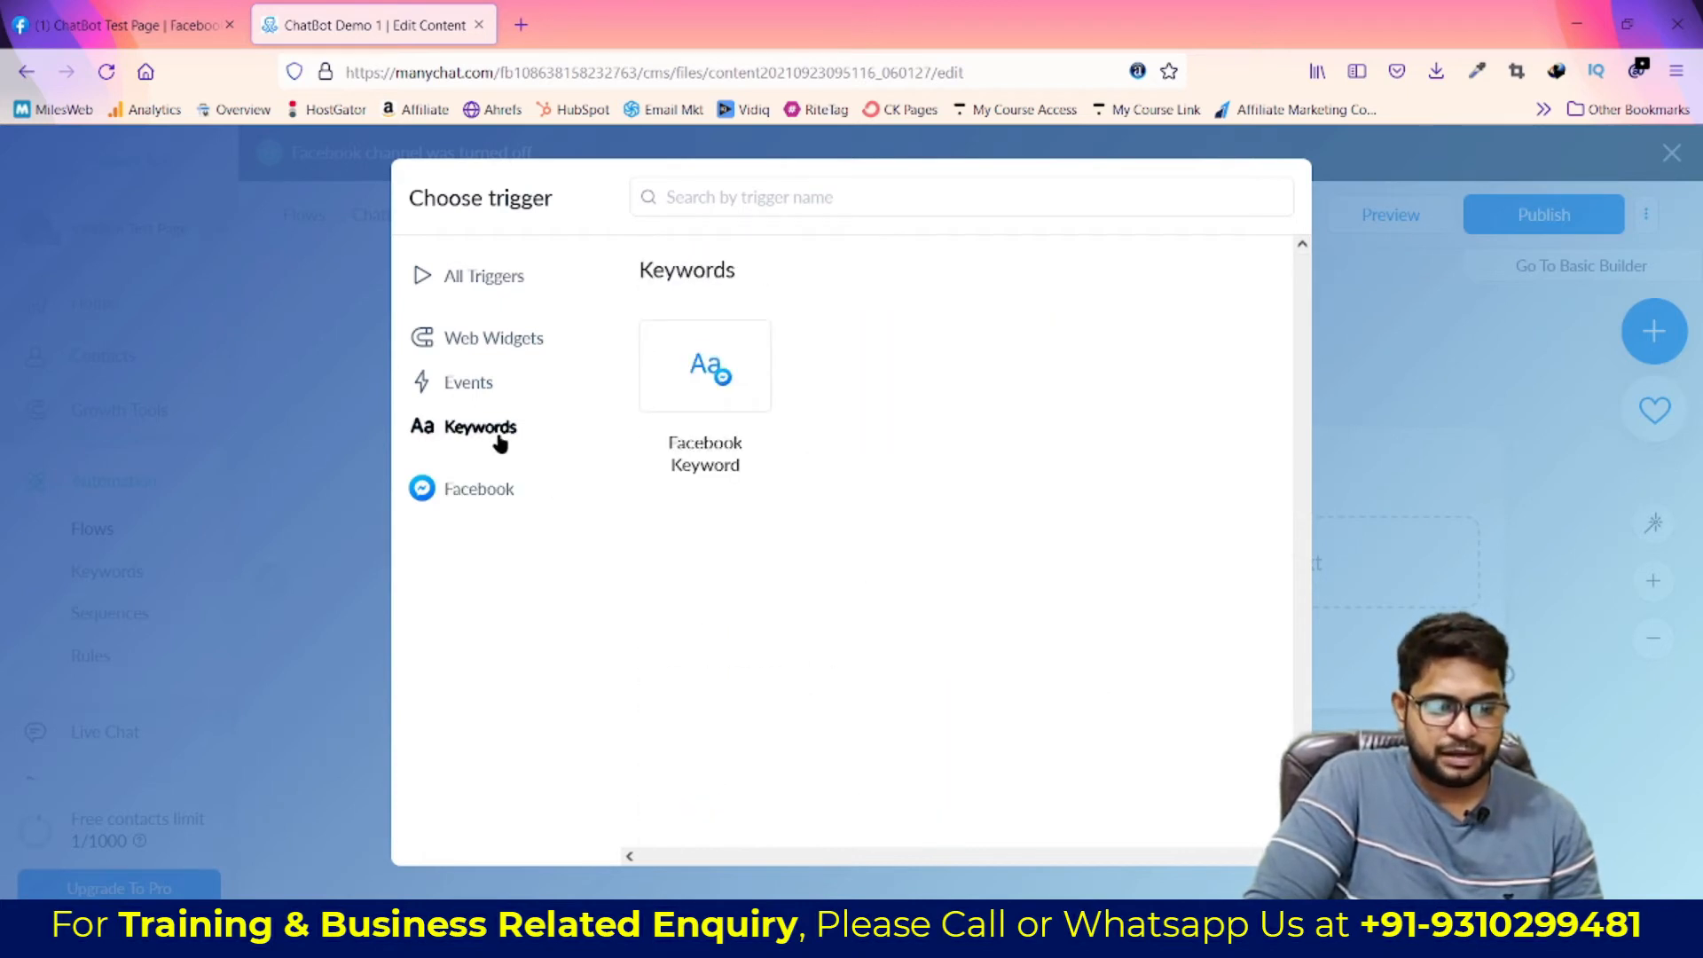
pyautogui.click(692, 355)
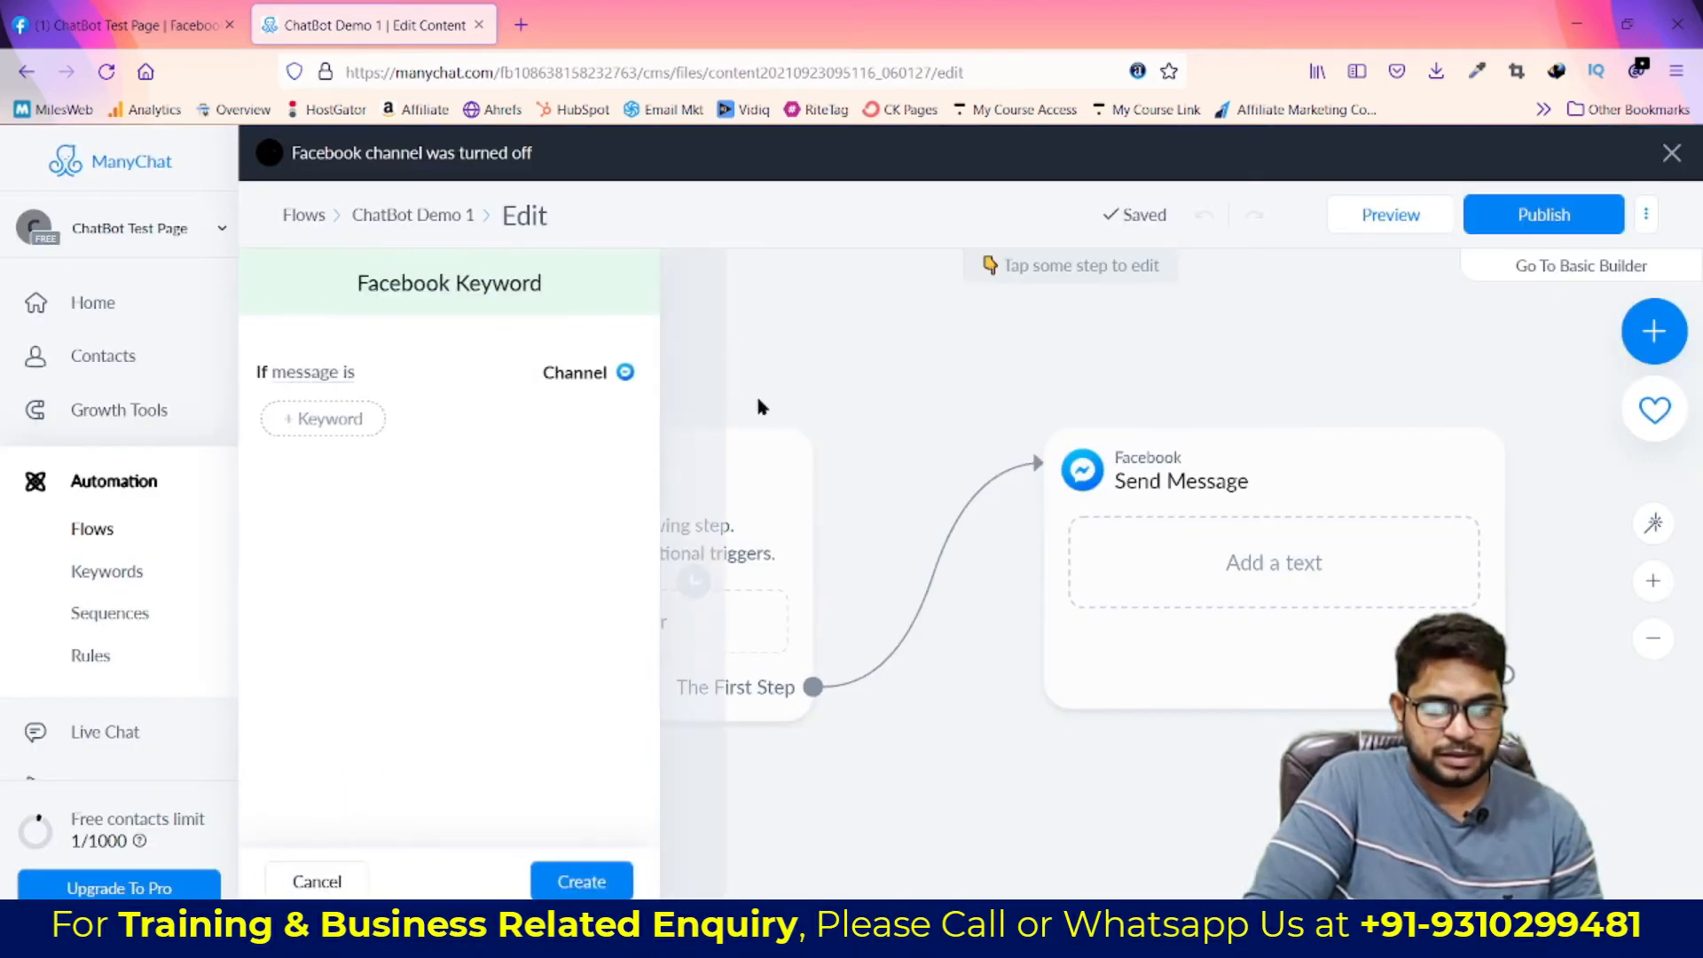
# Enter "Hi", "hello", "Welcome" and "4" as keywords for the Facebook Keyword trigger
pyautogui.click(316, 424)
pyautogui.write('Hi')
pyautogui.press('Return')
pyautogui.write('hello')
pyautogui.press('Return')
pyautogui.write('Welcome')
pyautogui.press('Return')
pyautogui.write('4')
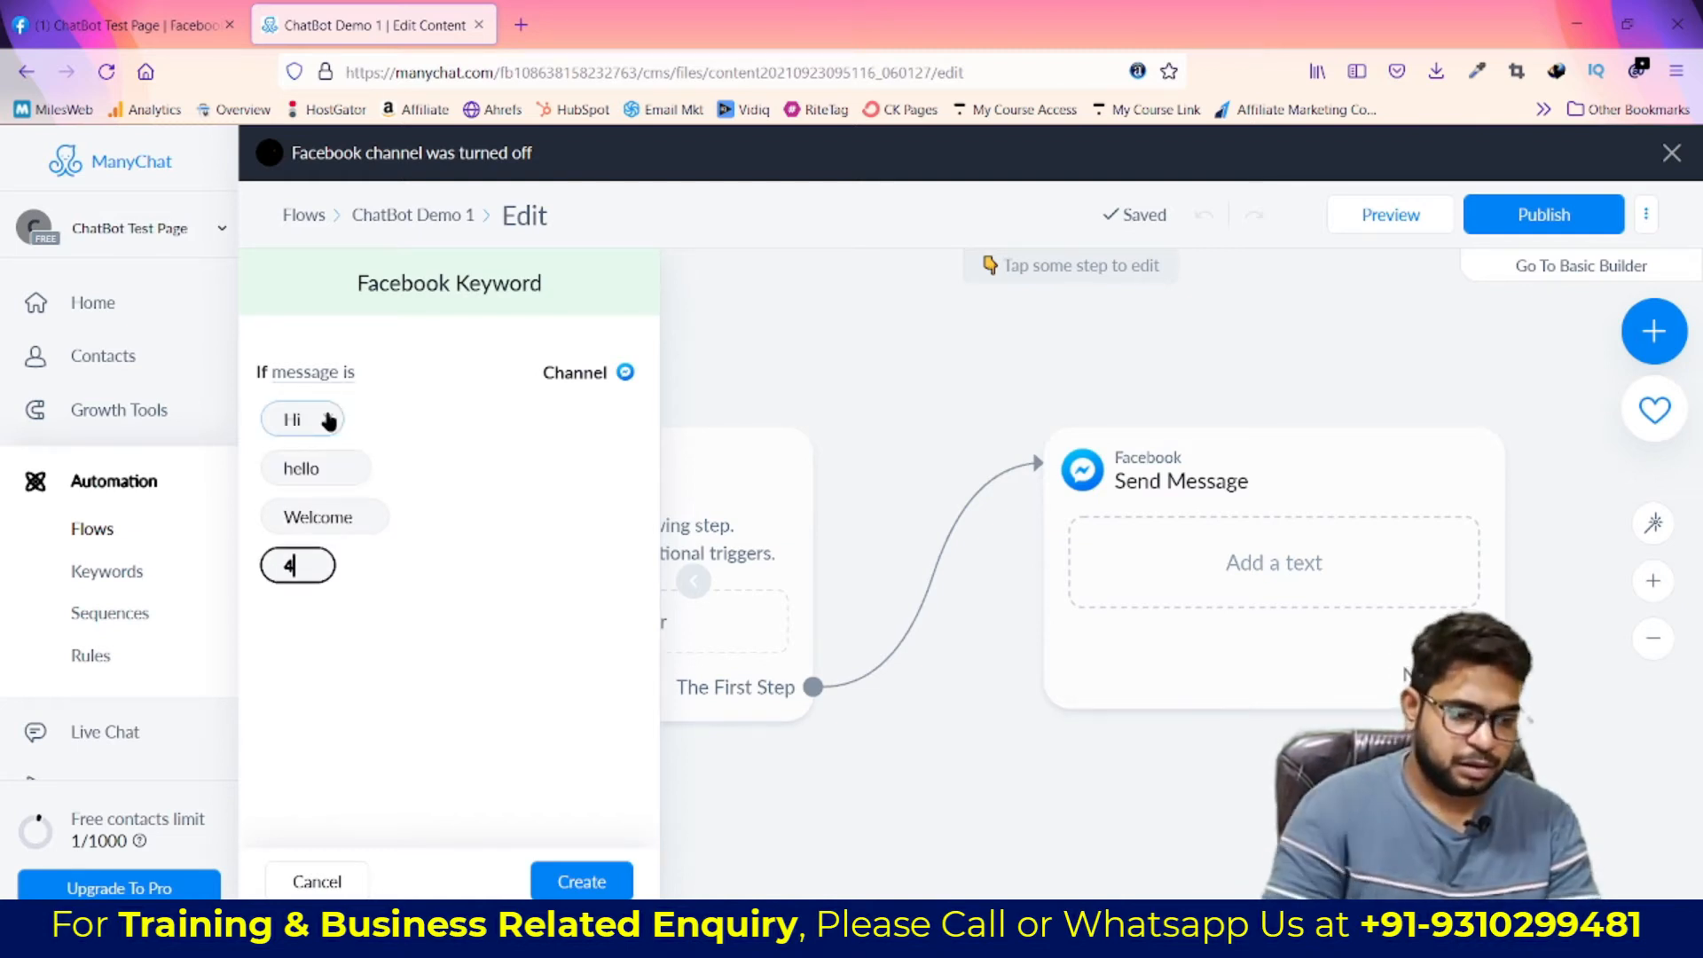
# Replace the keyword "Welcome" with "i need support" and the keyword "4" with "i need to buy"
pyautogui.click(321, 518)
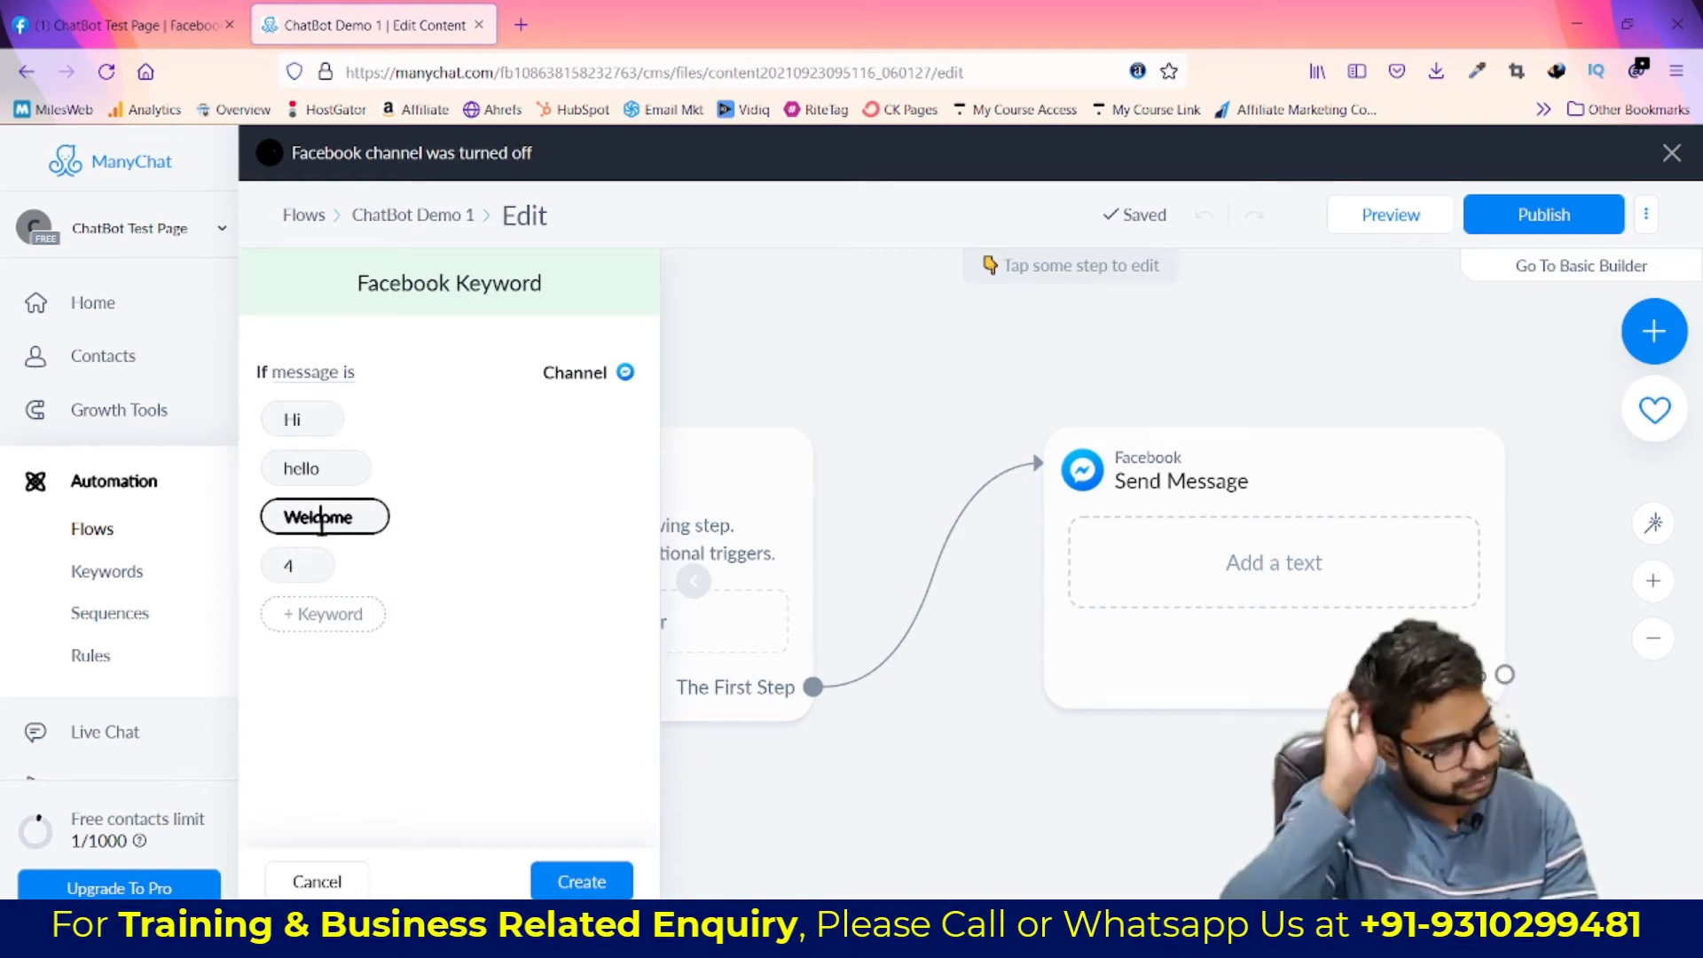
pyautogui.doubleClick(321, 518)
pyautogui.write('i need support')
pyautogui.press('Return')
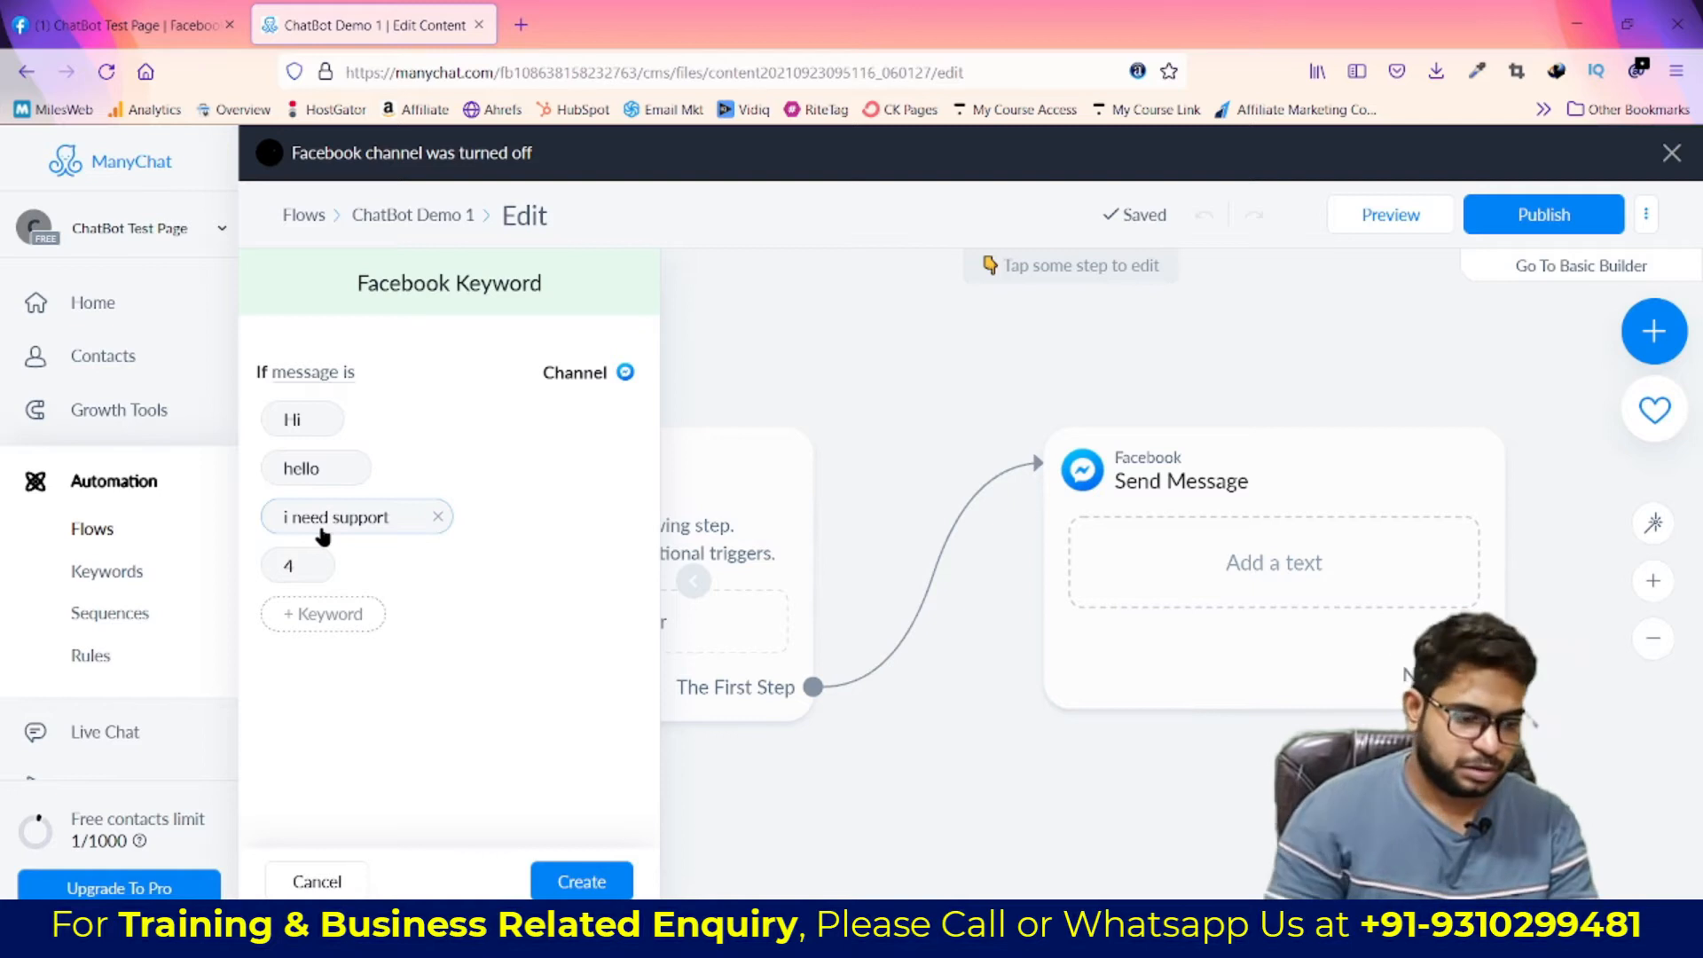
pyautogui.doubleClick(291, 568)
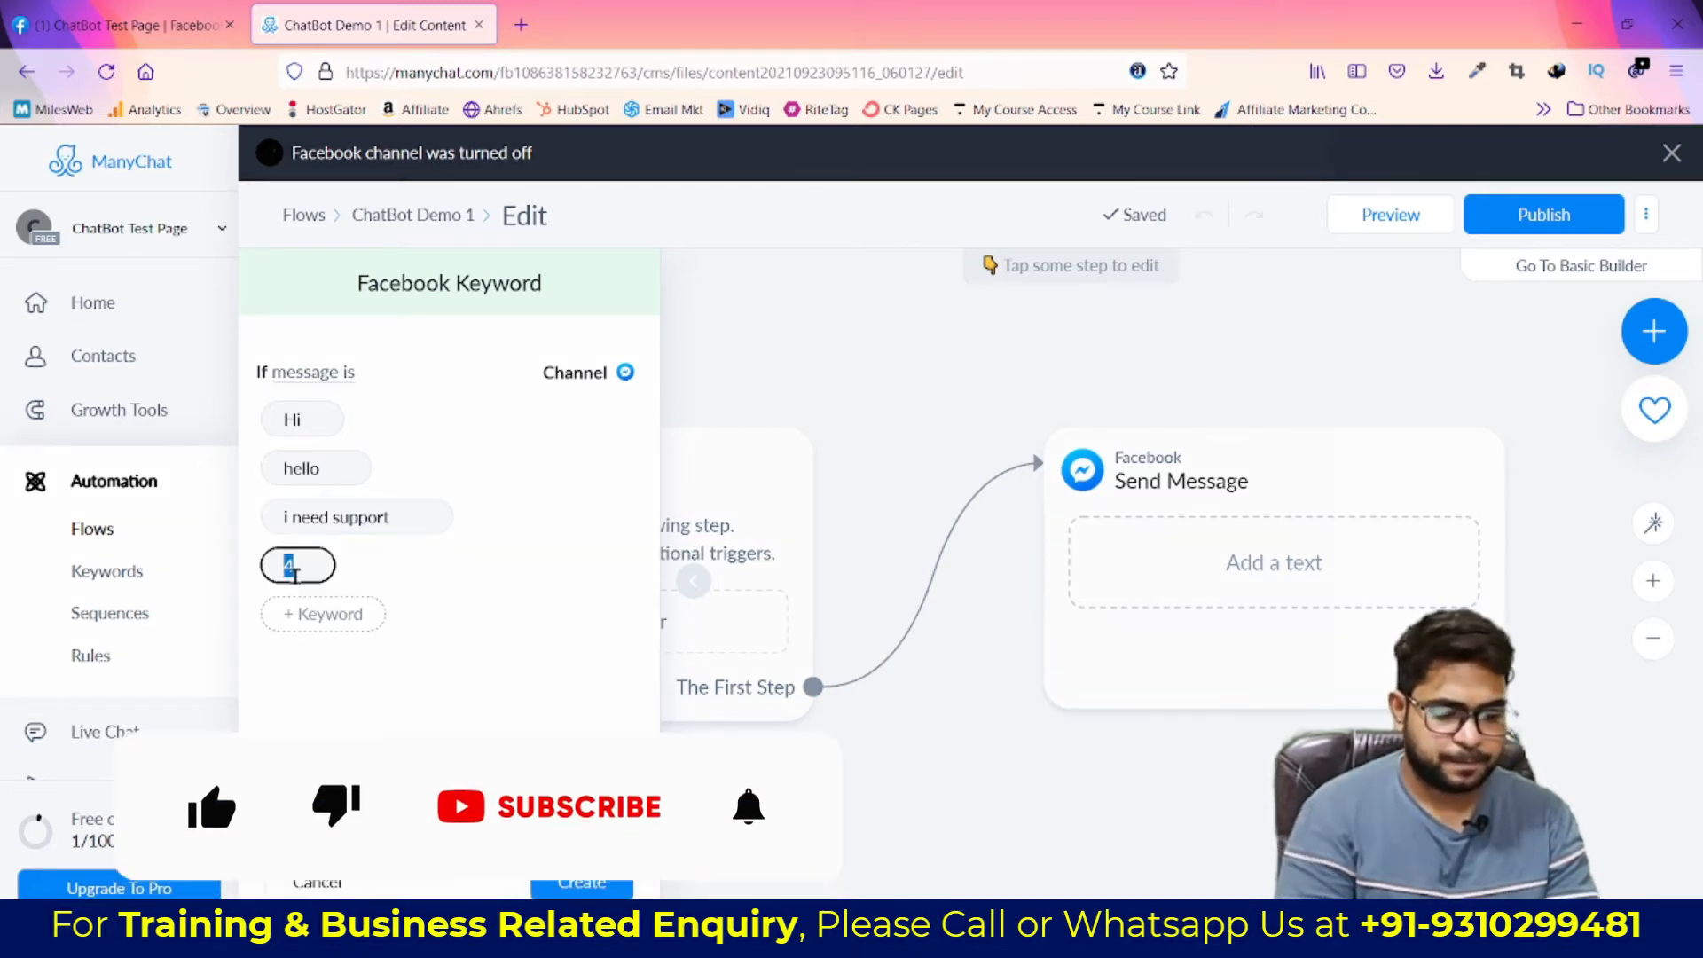
pyautogui.write('i need to buy')
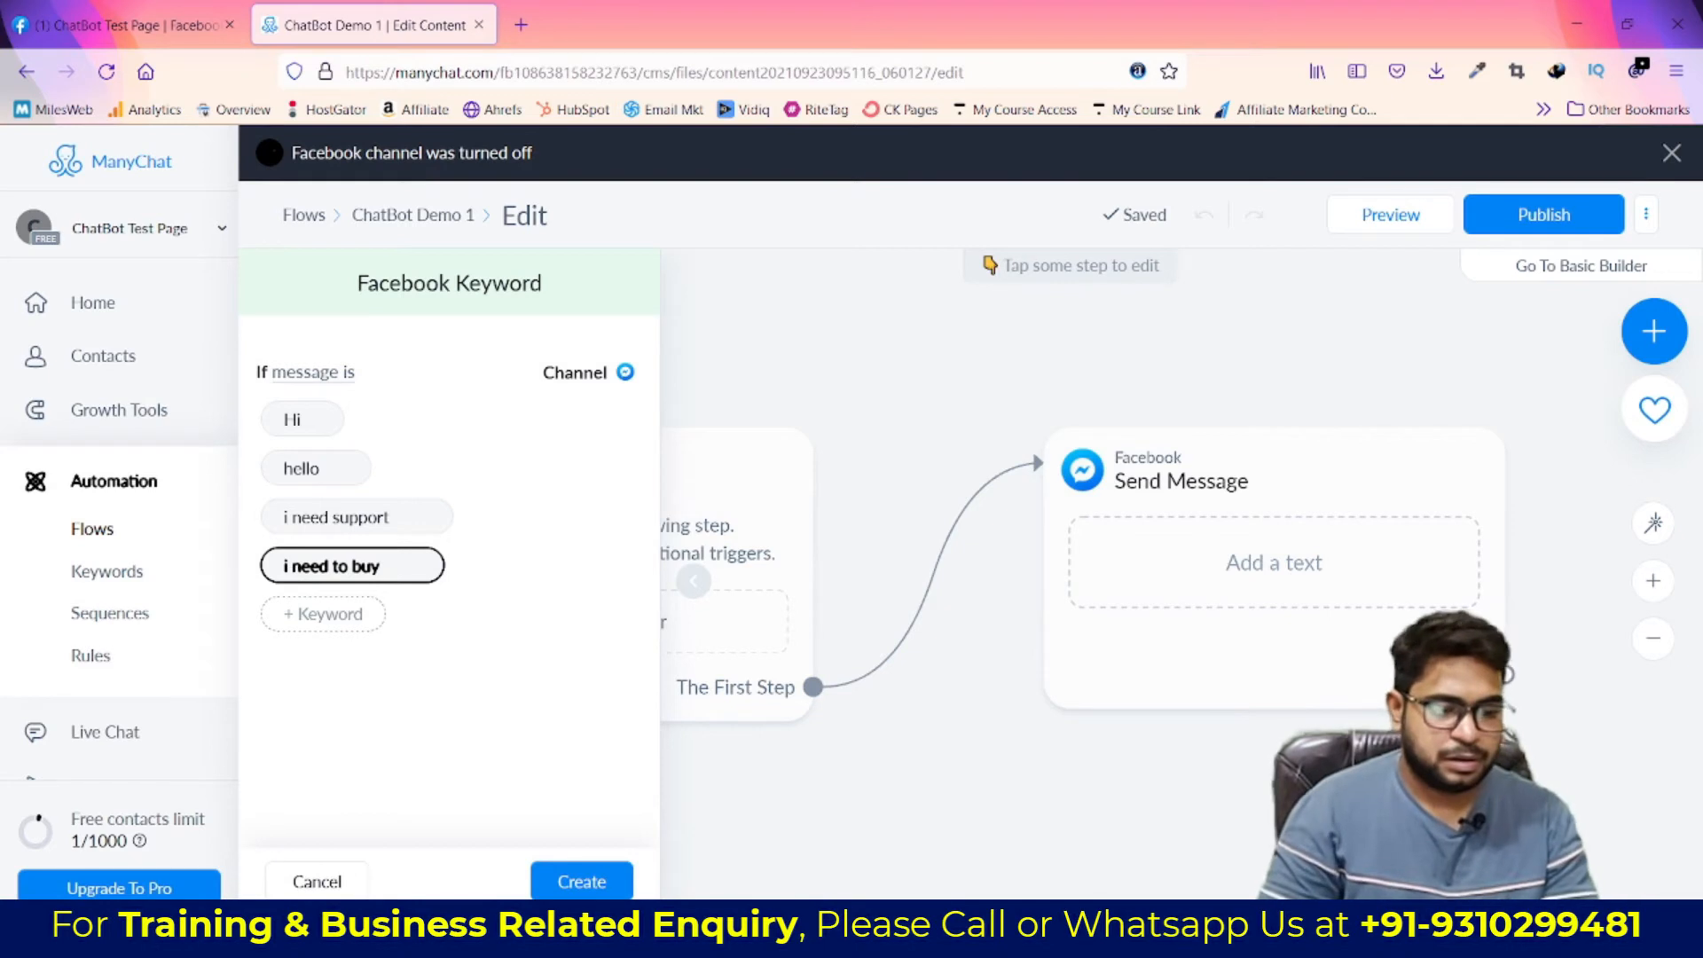
# Create the keyword trigger and move the Starting Step and Send Message blocks closer together on the canvas
pyautogui.click(581, 881)
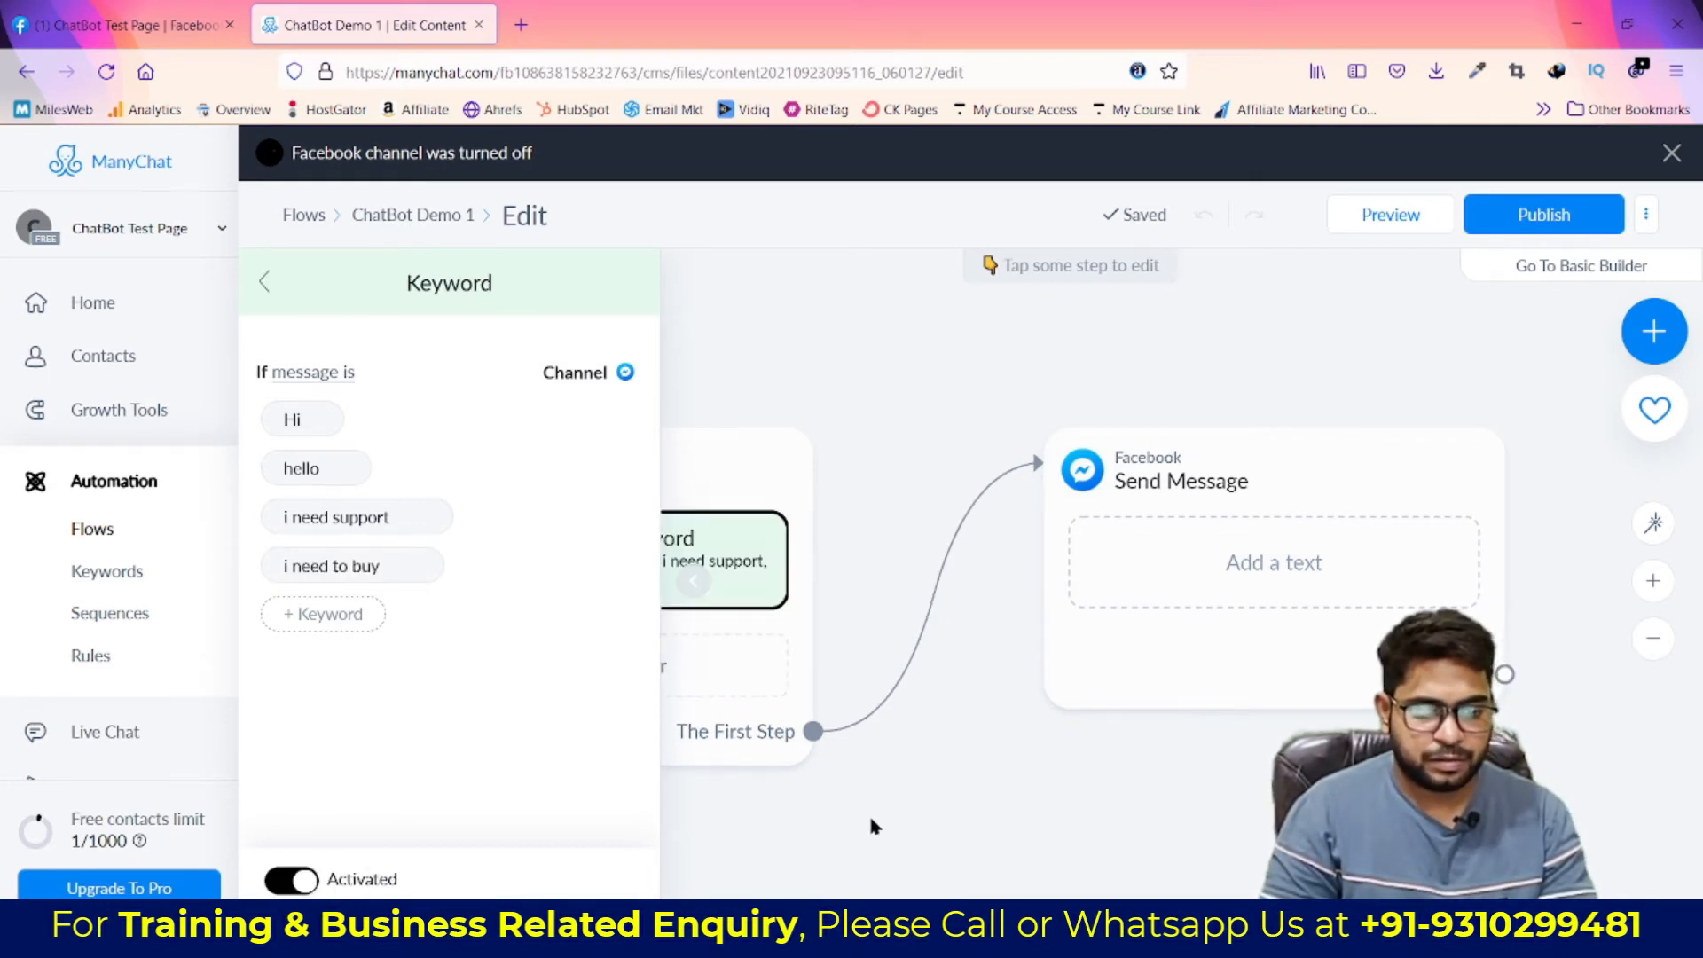
pyautogui.click(923, 858)
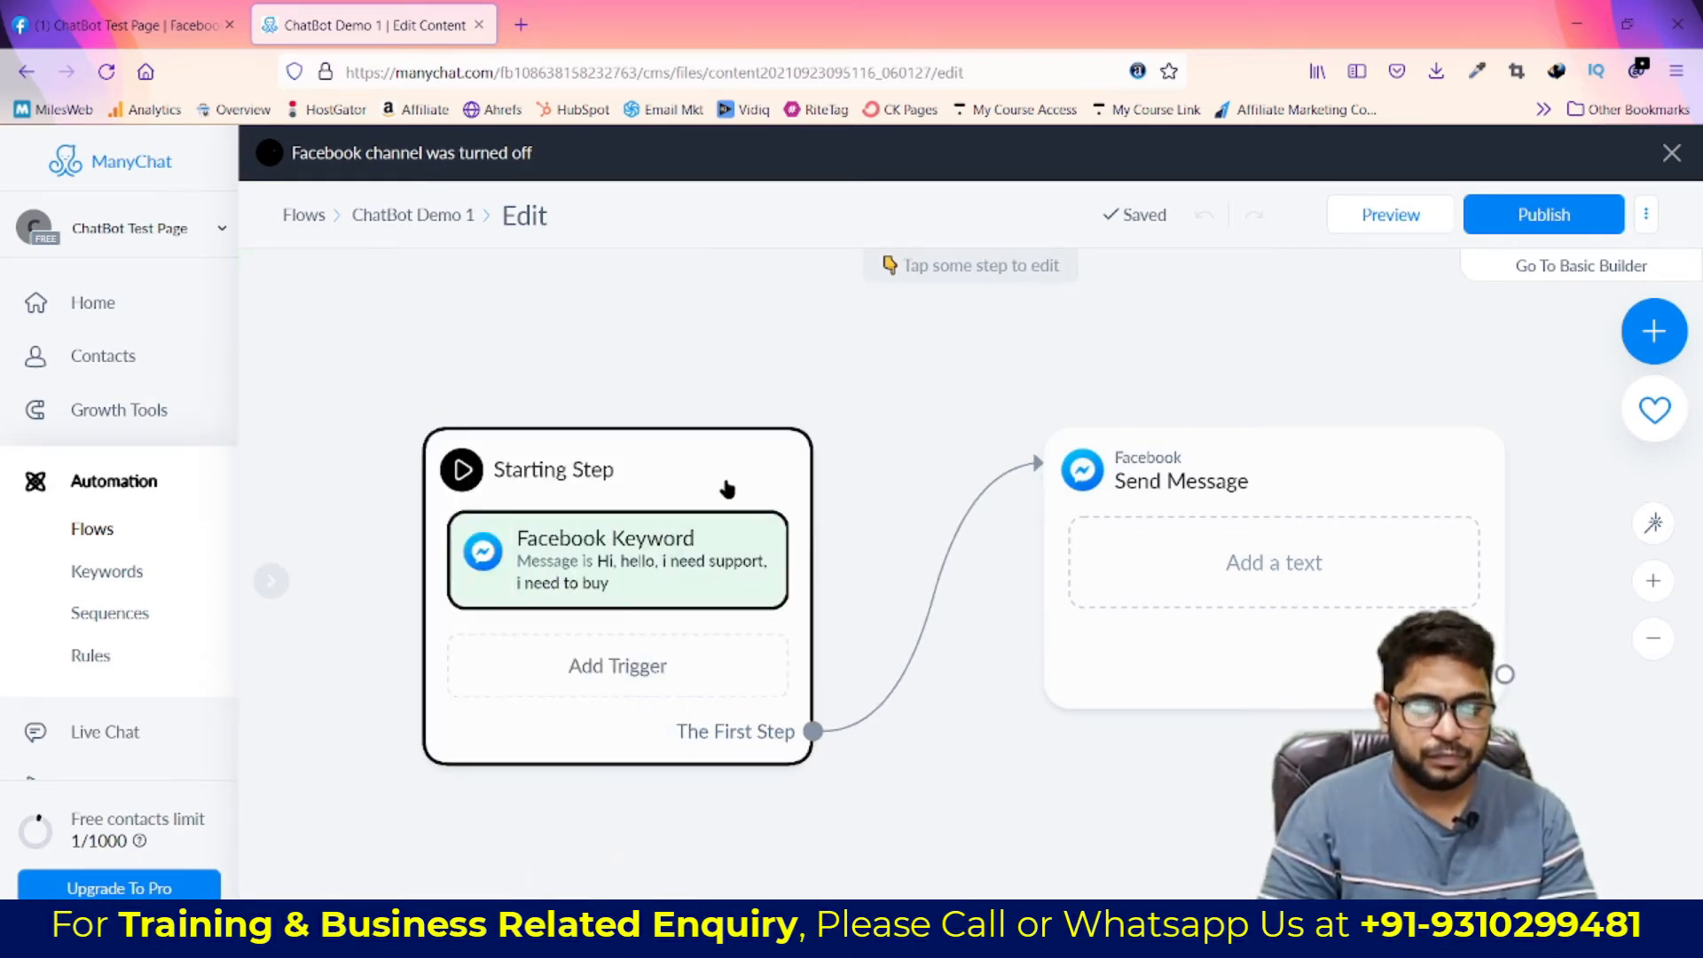
pyautogui.moveTo(726, 482); pyautogui.dragTo(701, 420)
pyautogui.moveTo(1338, 471); pyautogui.dragTo(1200, 421)
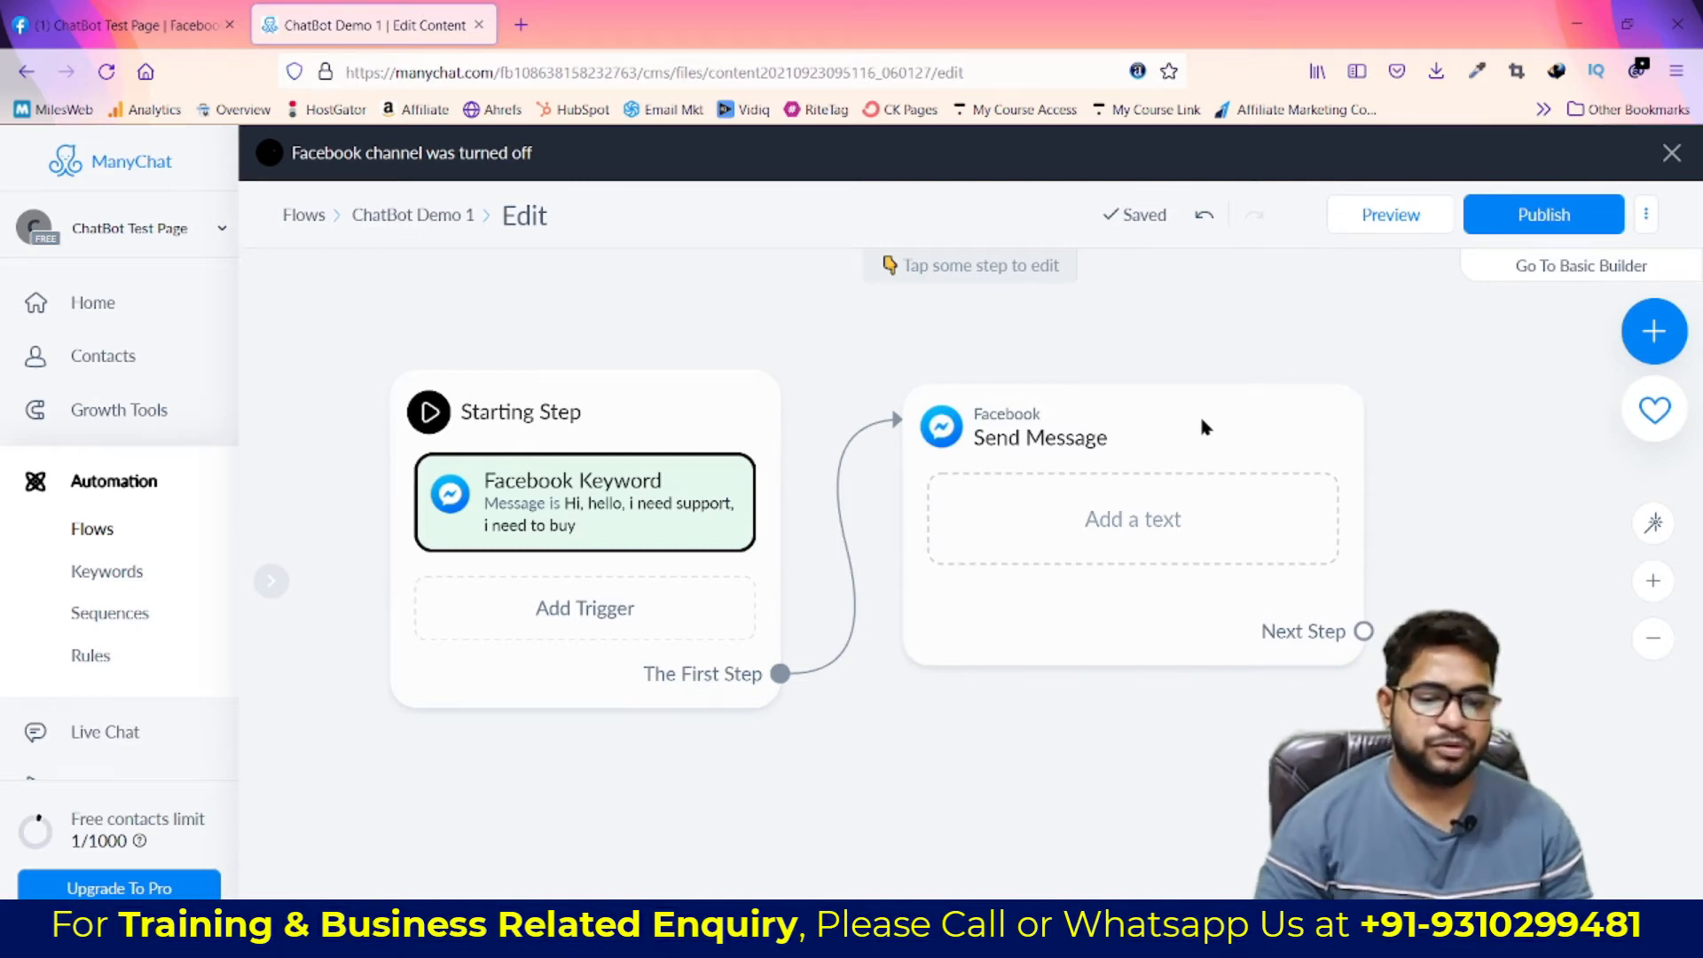
# Set the Send Message text to "Okay, please wait a minute, we will connect with our expert team members."
pyautogui.click(1156, 521)
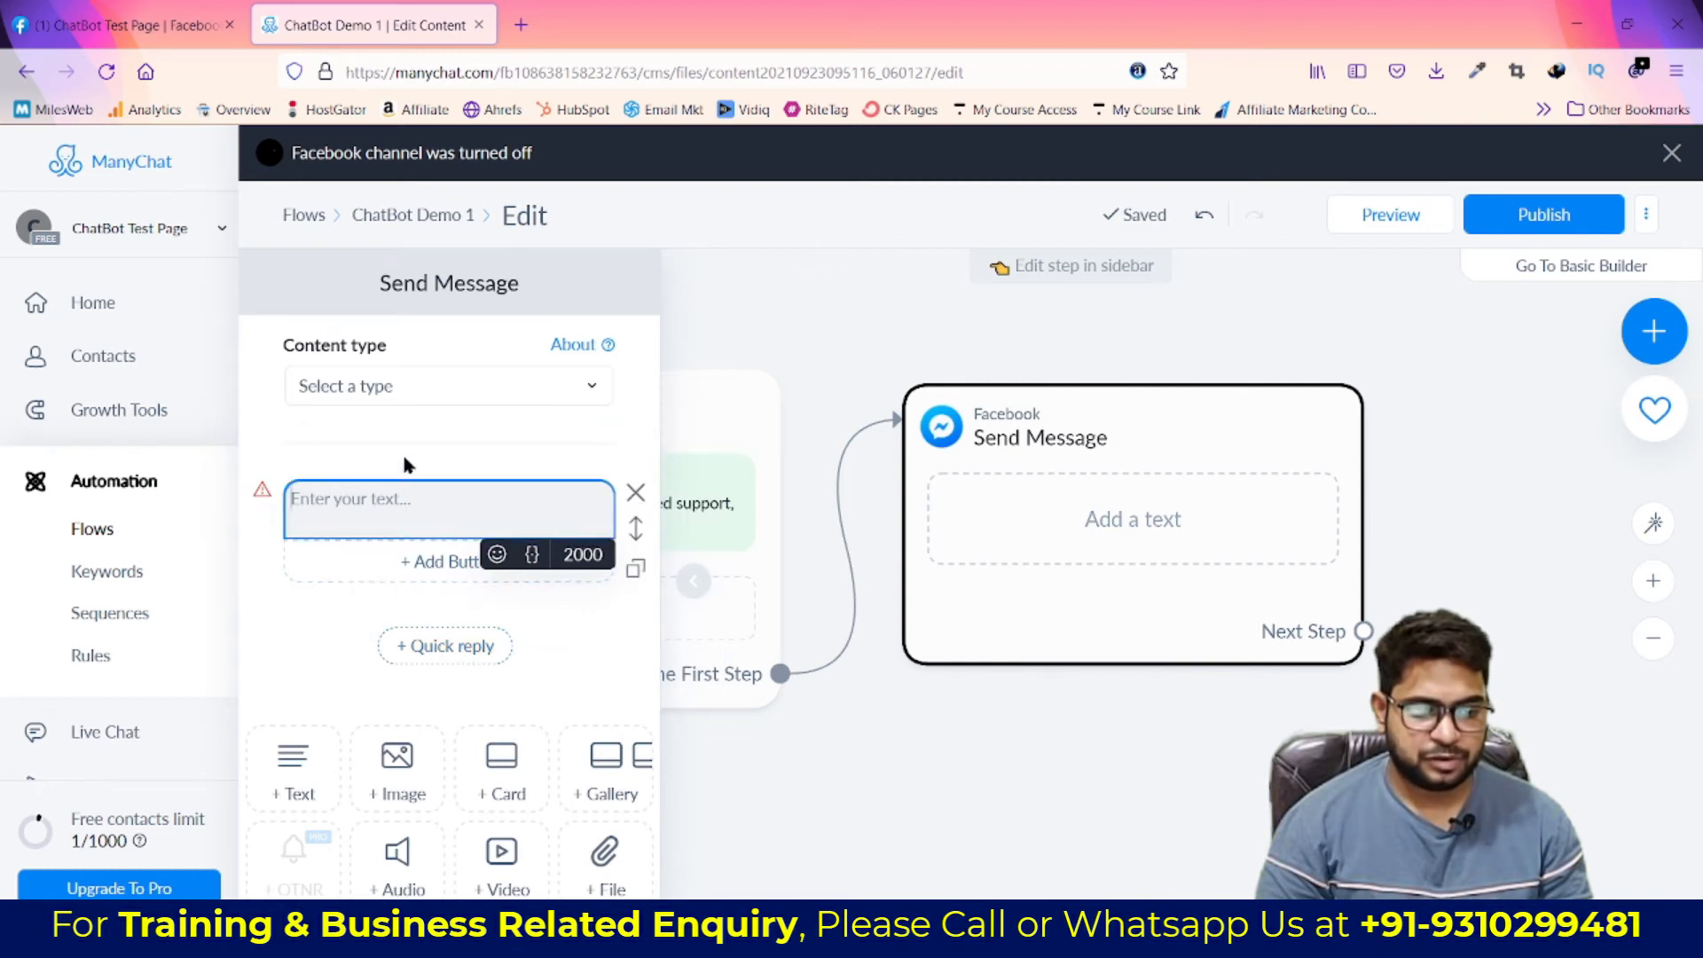
pyautogui.click(401, 384)
pyautogui.click(402, 388)
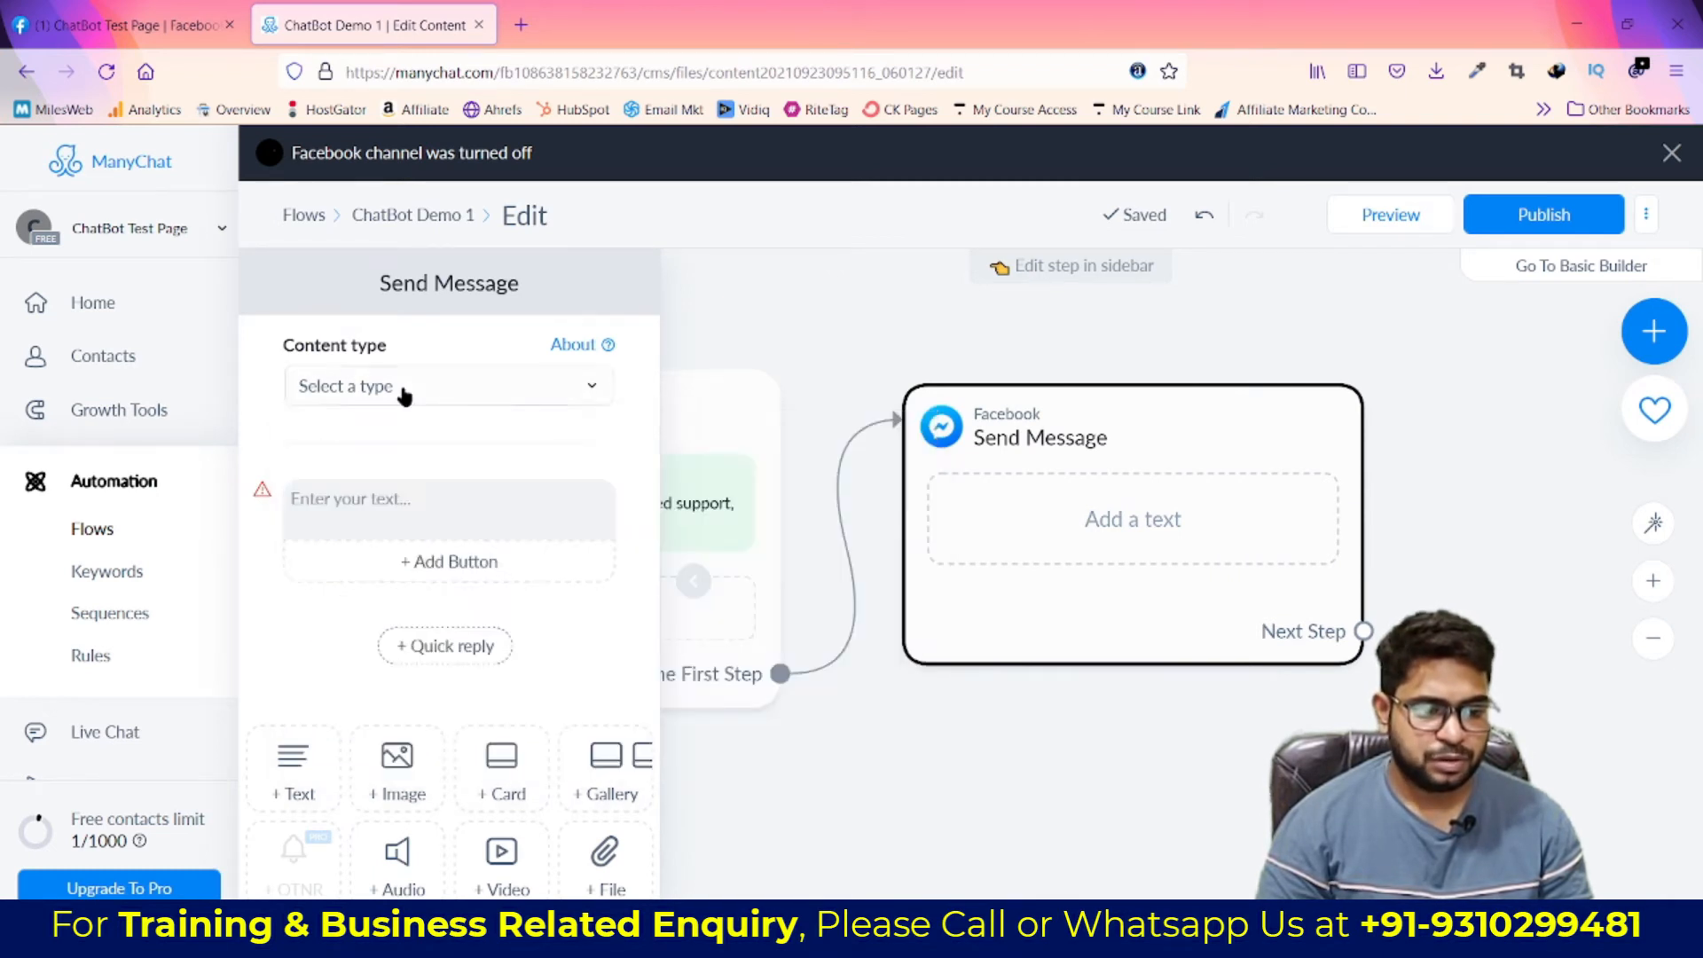
pyautogui.click(346, 496)
pyautogui.write('Okay')
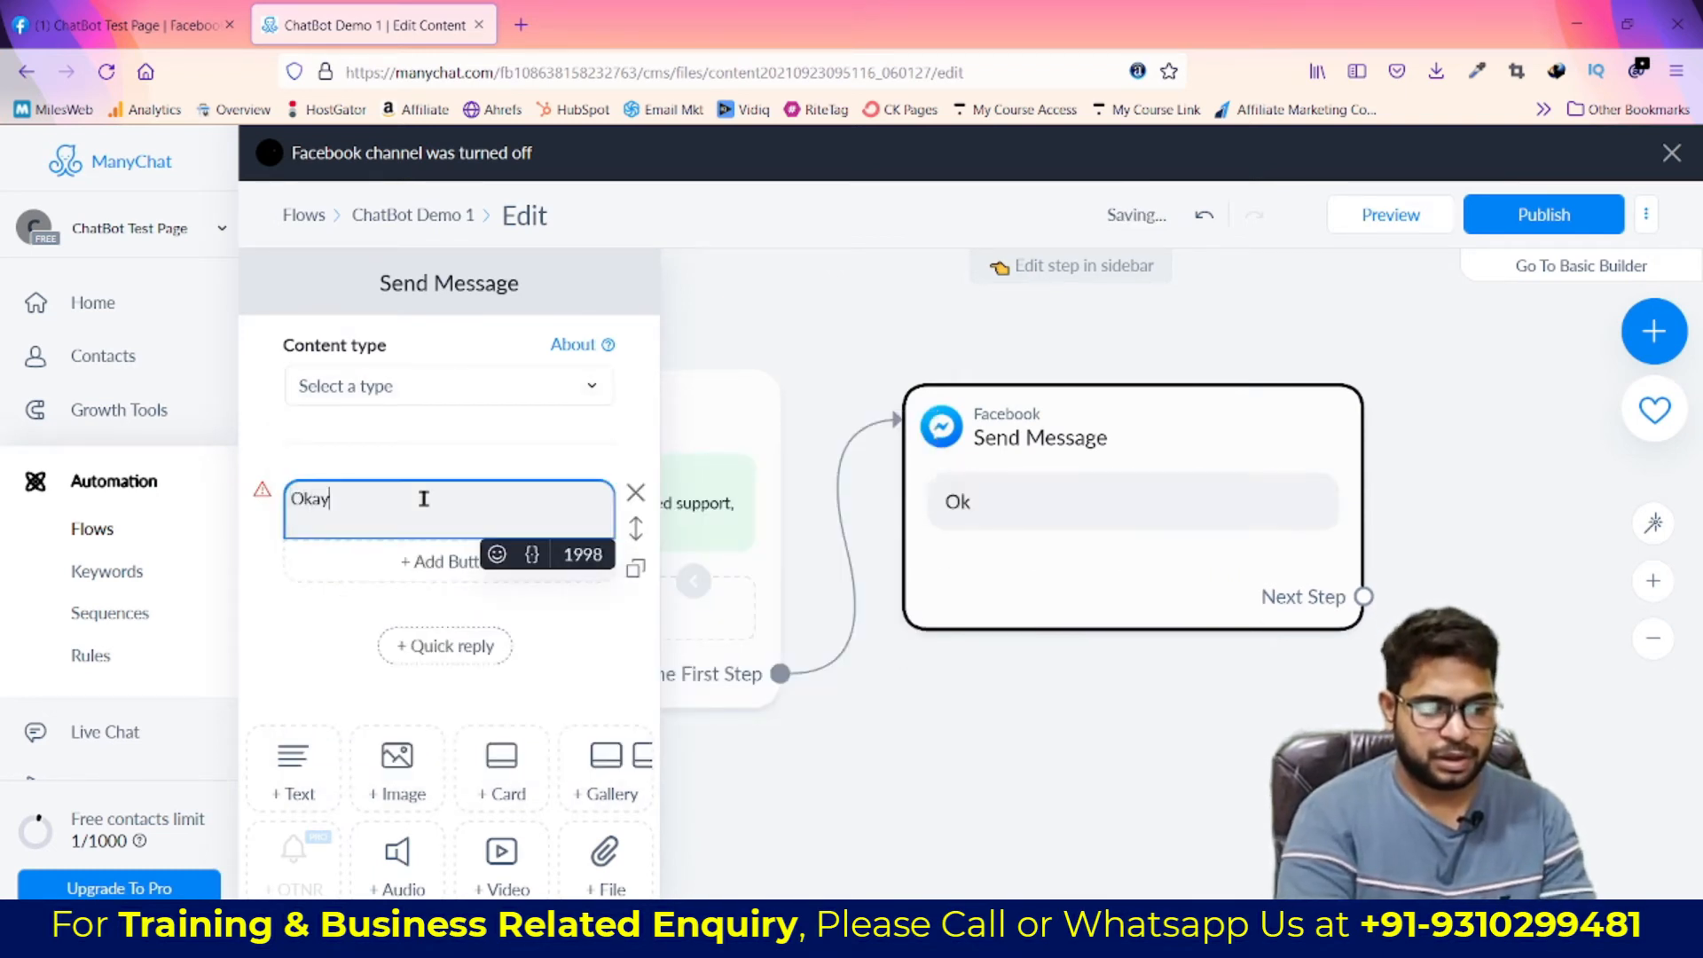
pyautogui.write(', please wait a minute')
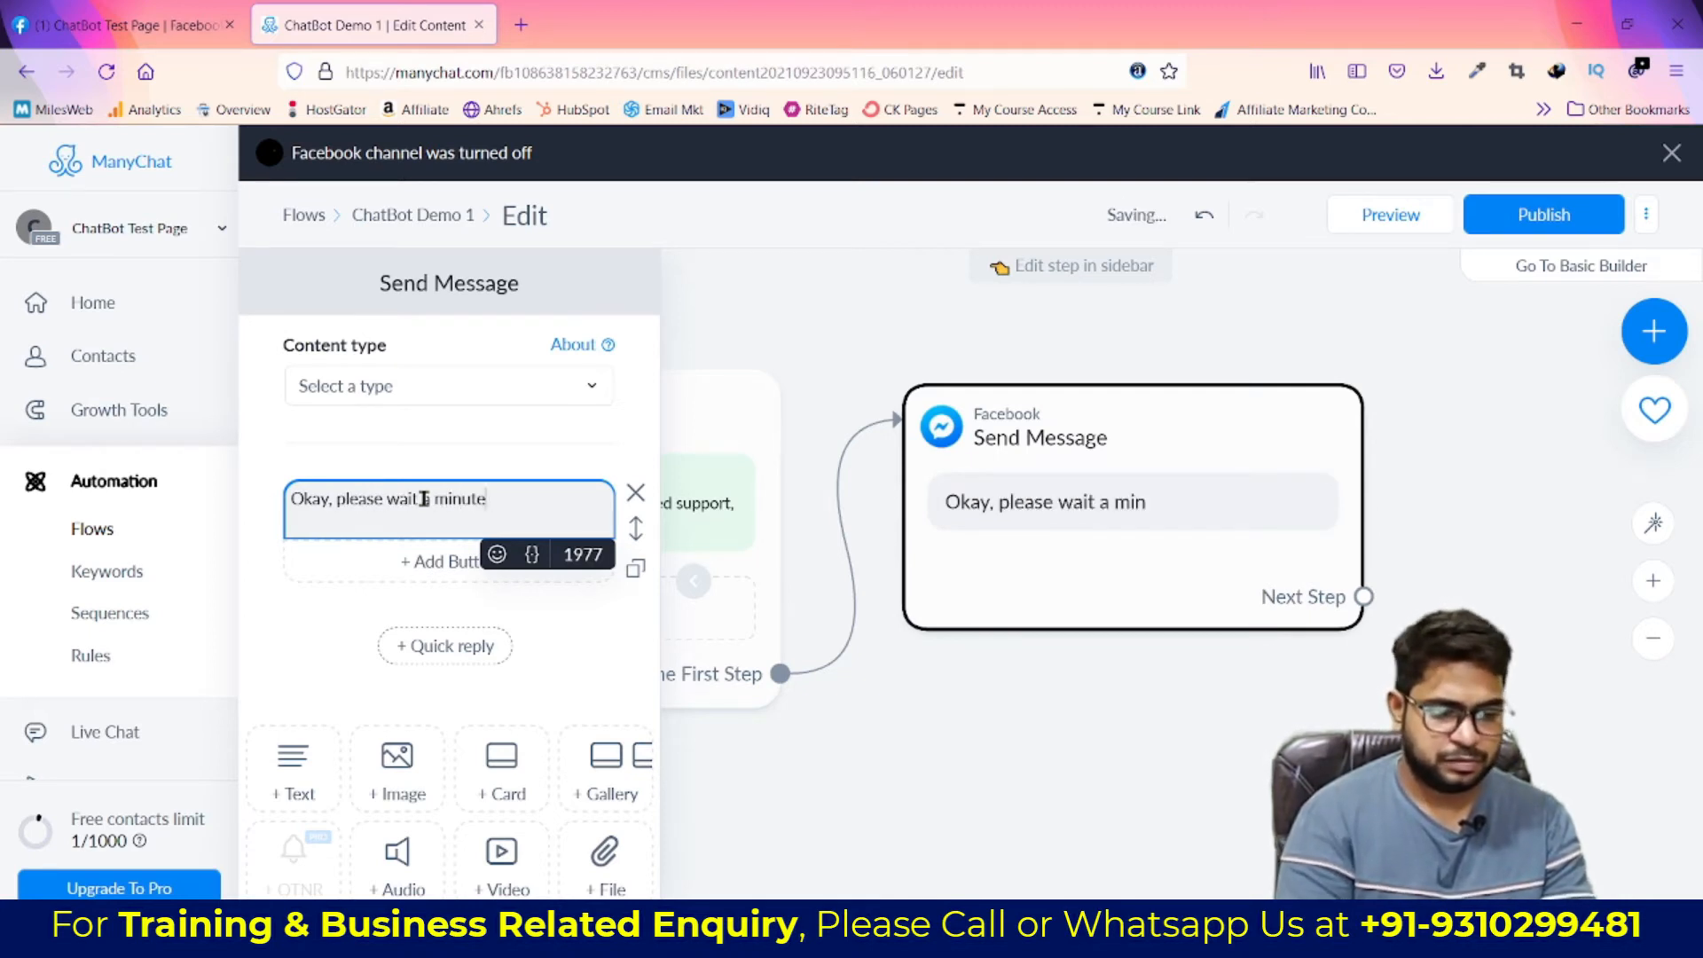
pyautogui.write(', we will connect with our')
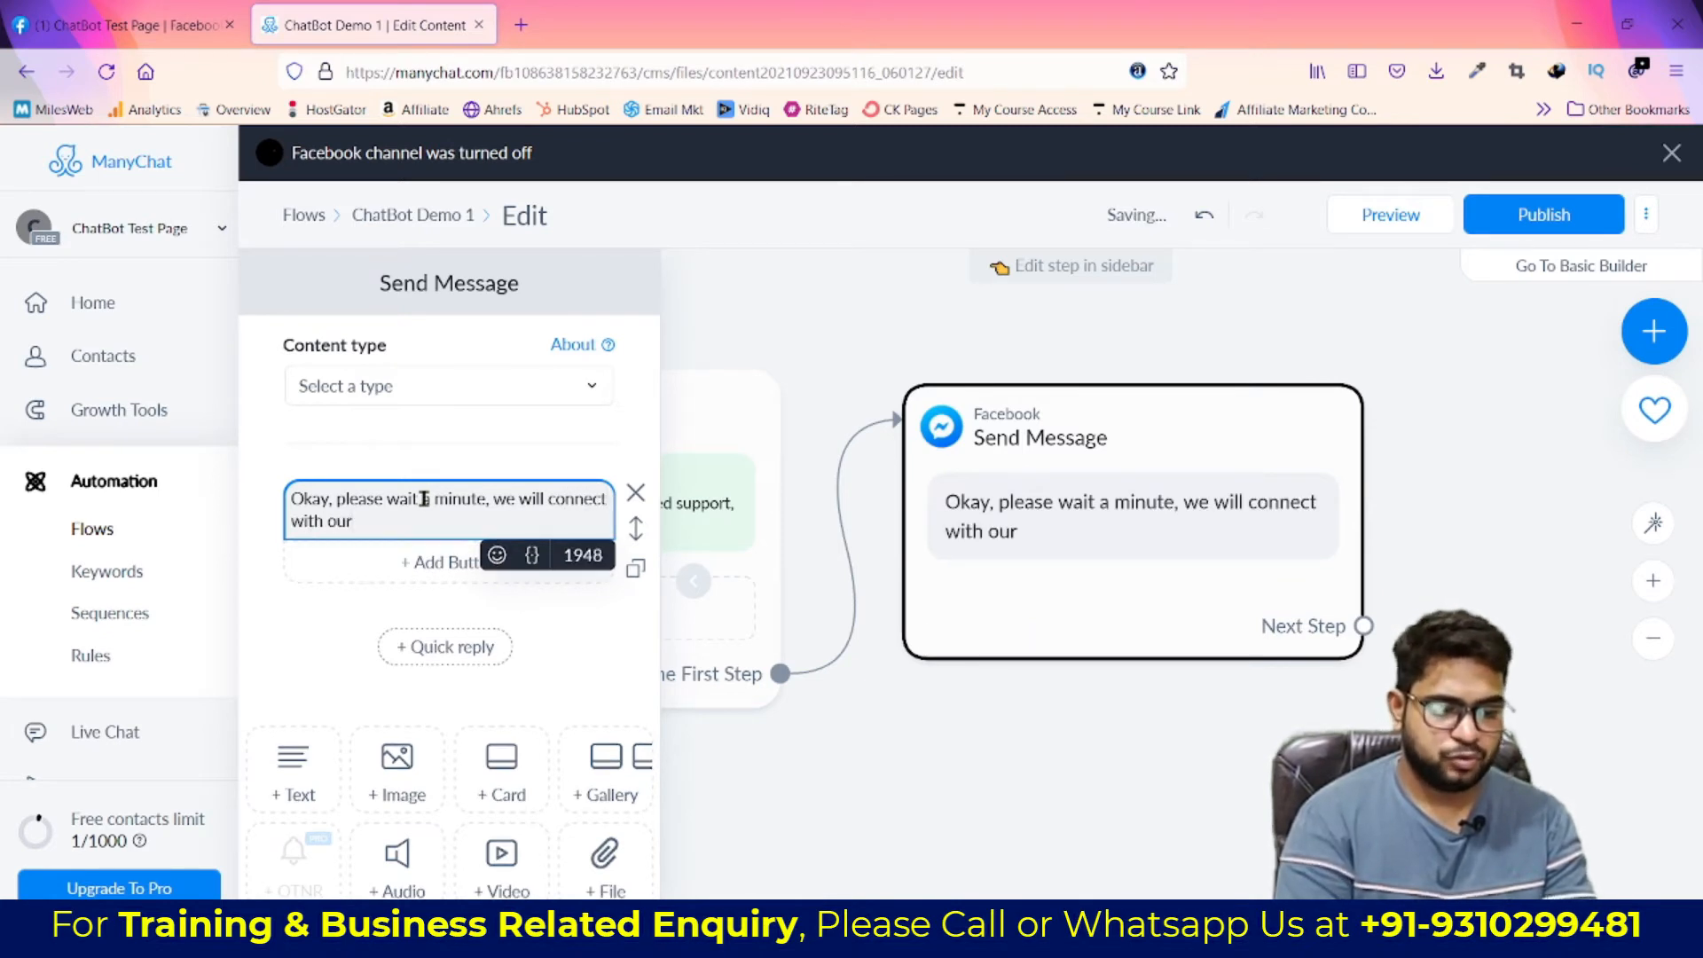
pyautogui.press('BackSpace')
pyautogui.press('BackSpace')
pyautogui.write('you')
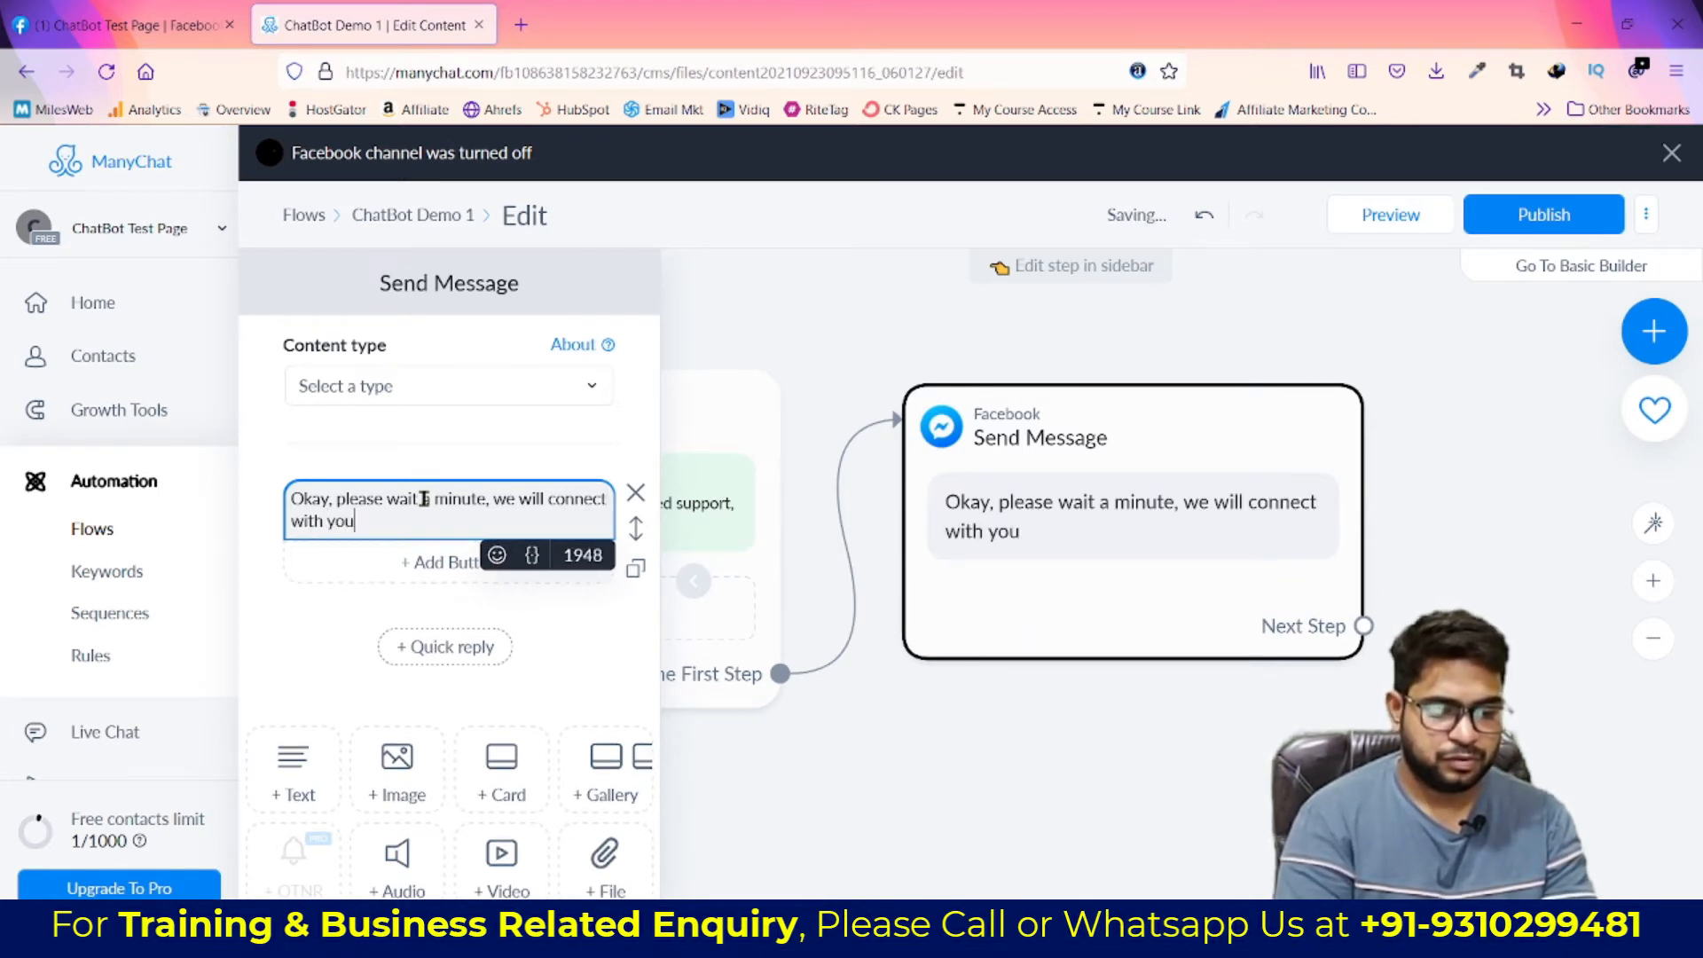
pyautogui.press('BackSpace')
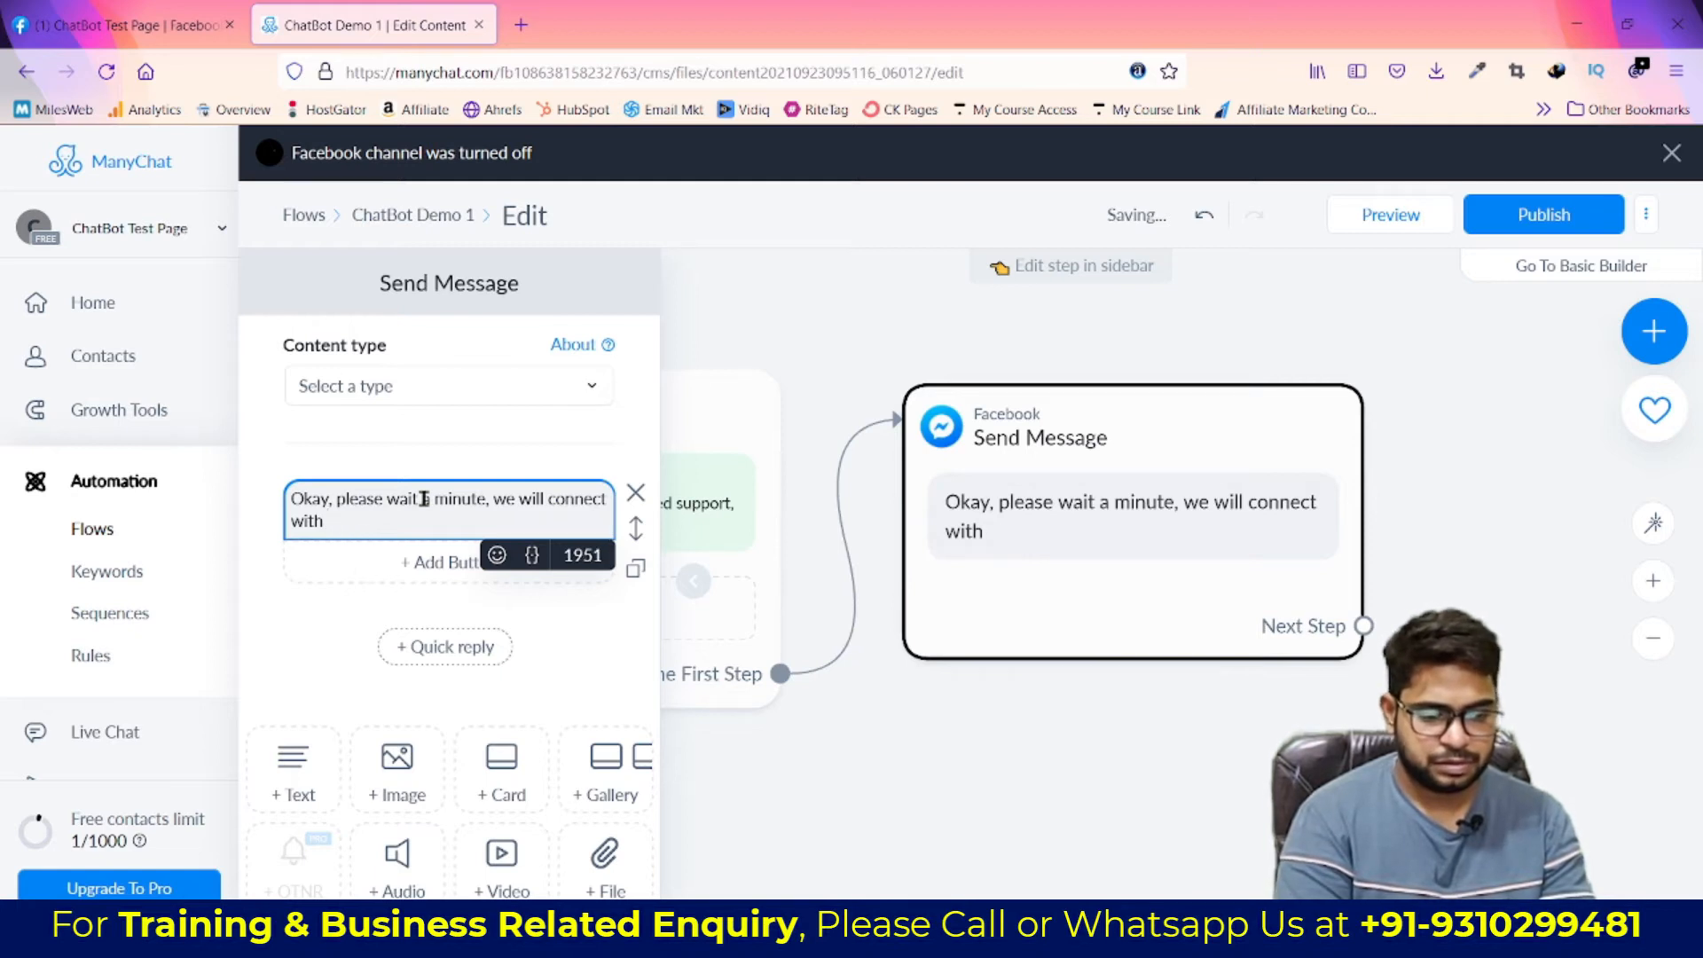
pyautogui.write('our expert team members.')
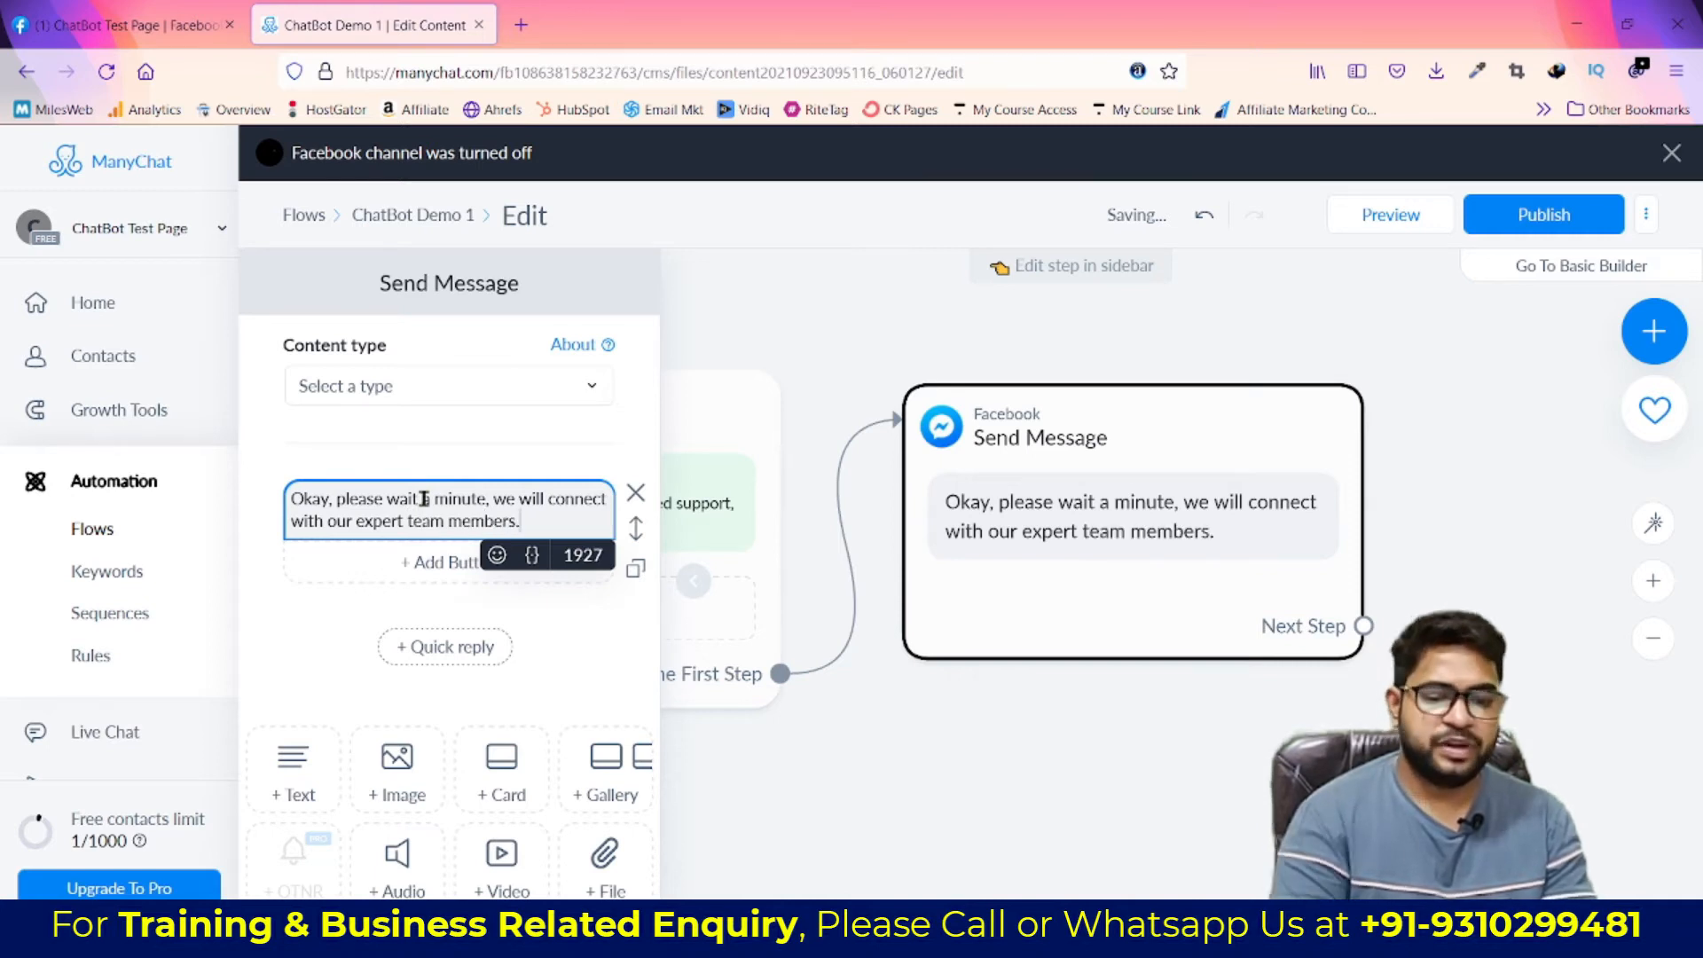
pyautogui.hotkey('ctrl', 'a')
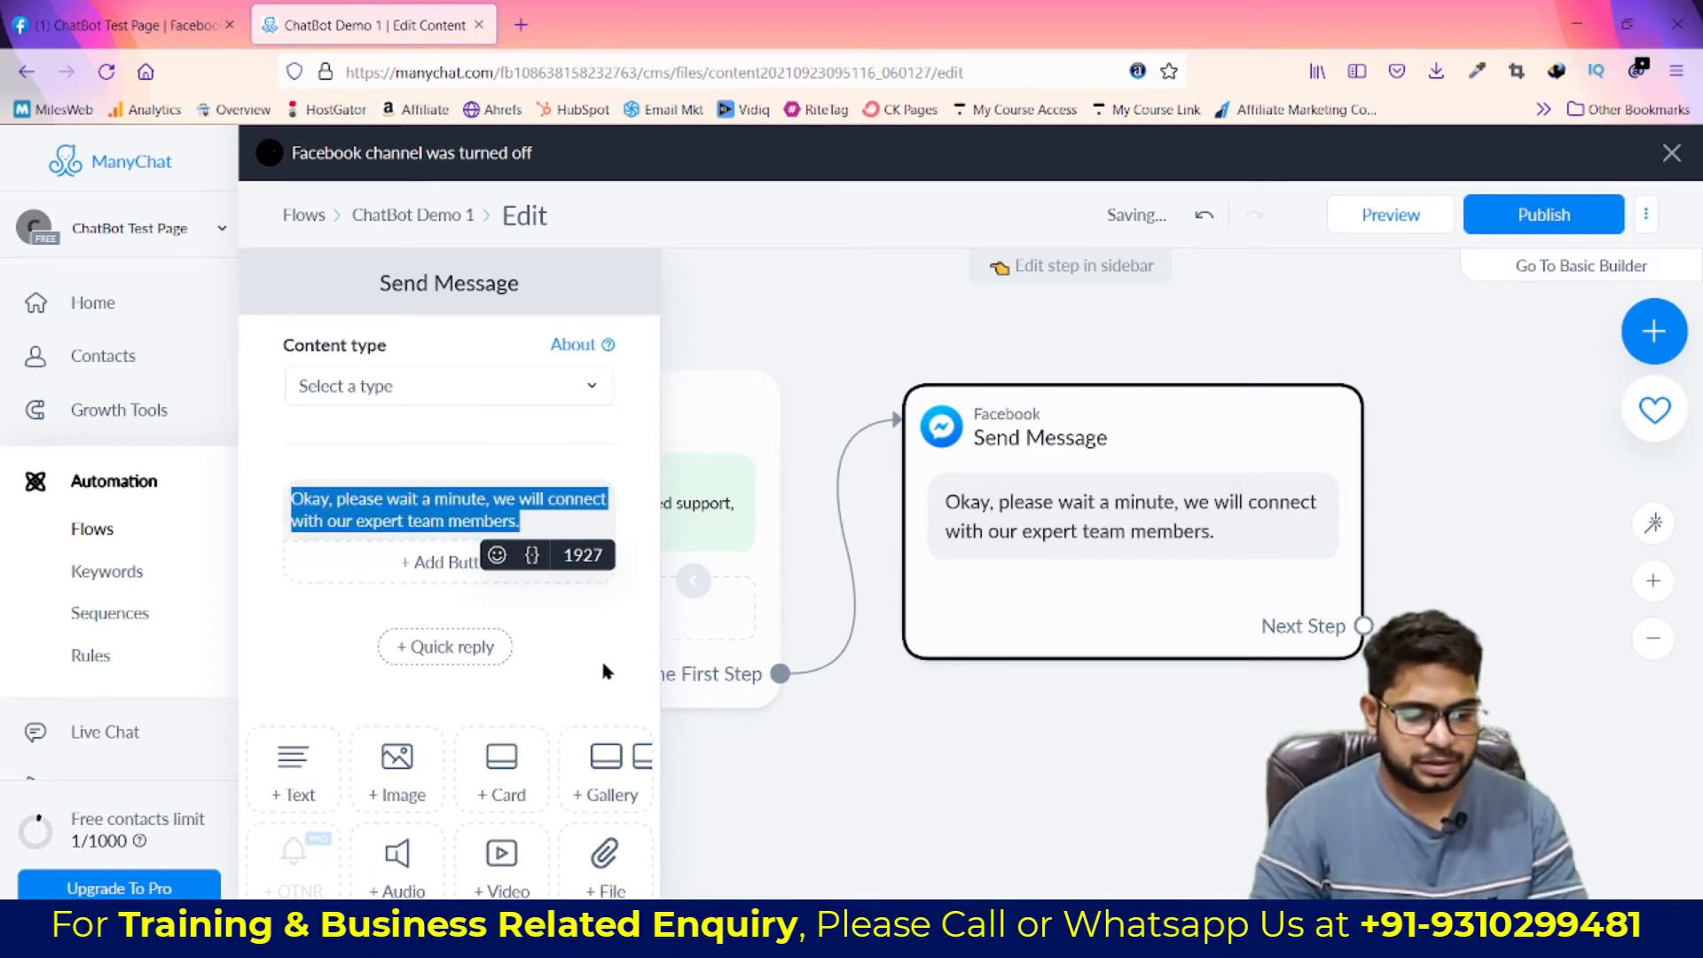
# Add an image block below the message text and upload the multicoloured flower logo to it
pyautogui.scroll(-3, 606, 672)
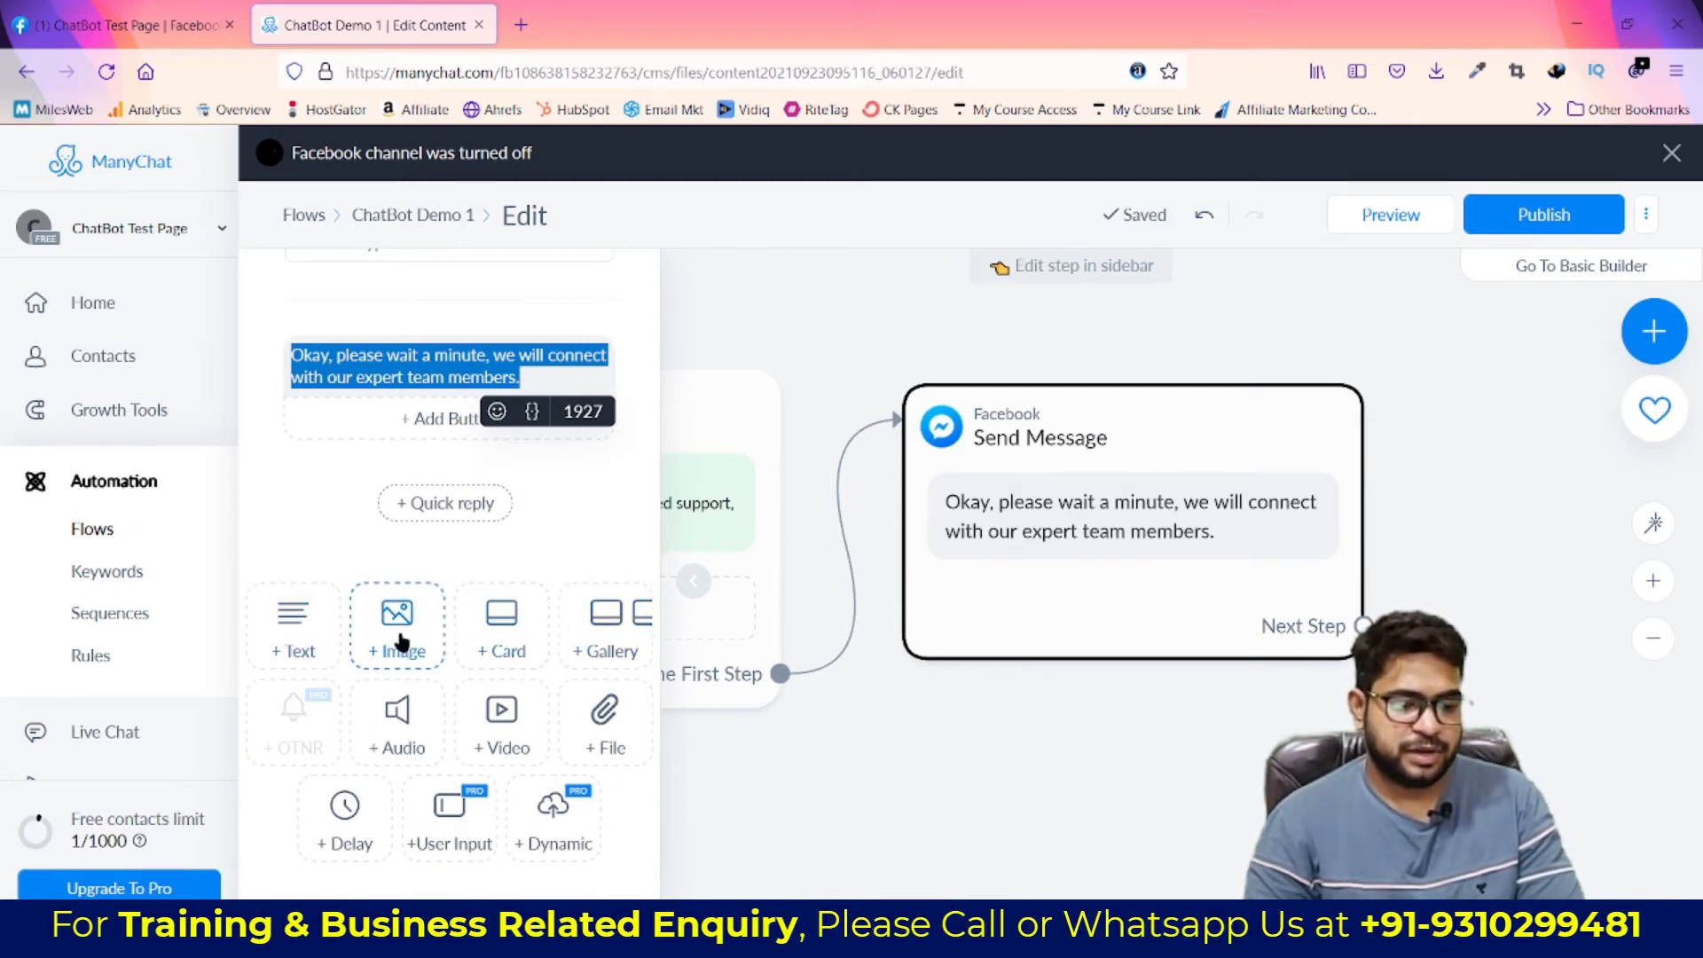
pyautogui.click(401, 640)
pyautogui.click(454, 540)
pyautogui.click(259, 186)
pyautogui.doubleClick(260, 186)
pyautogui.doubleClick(258, 185)
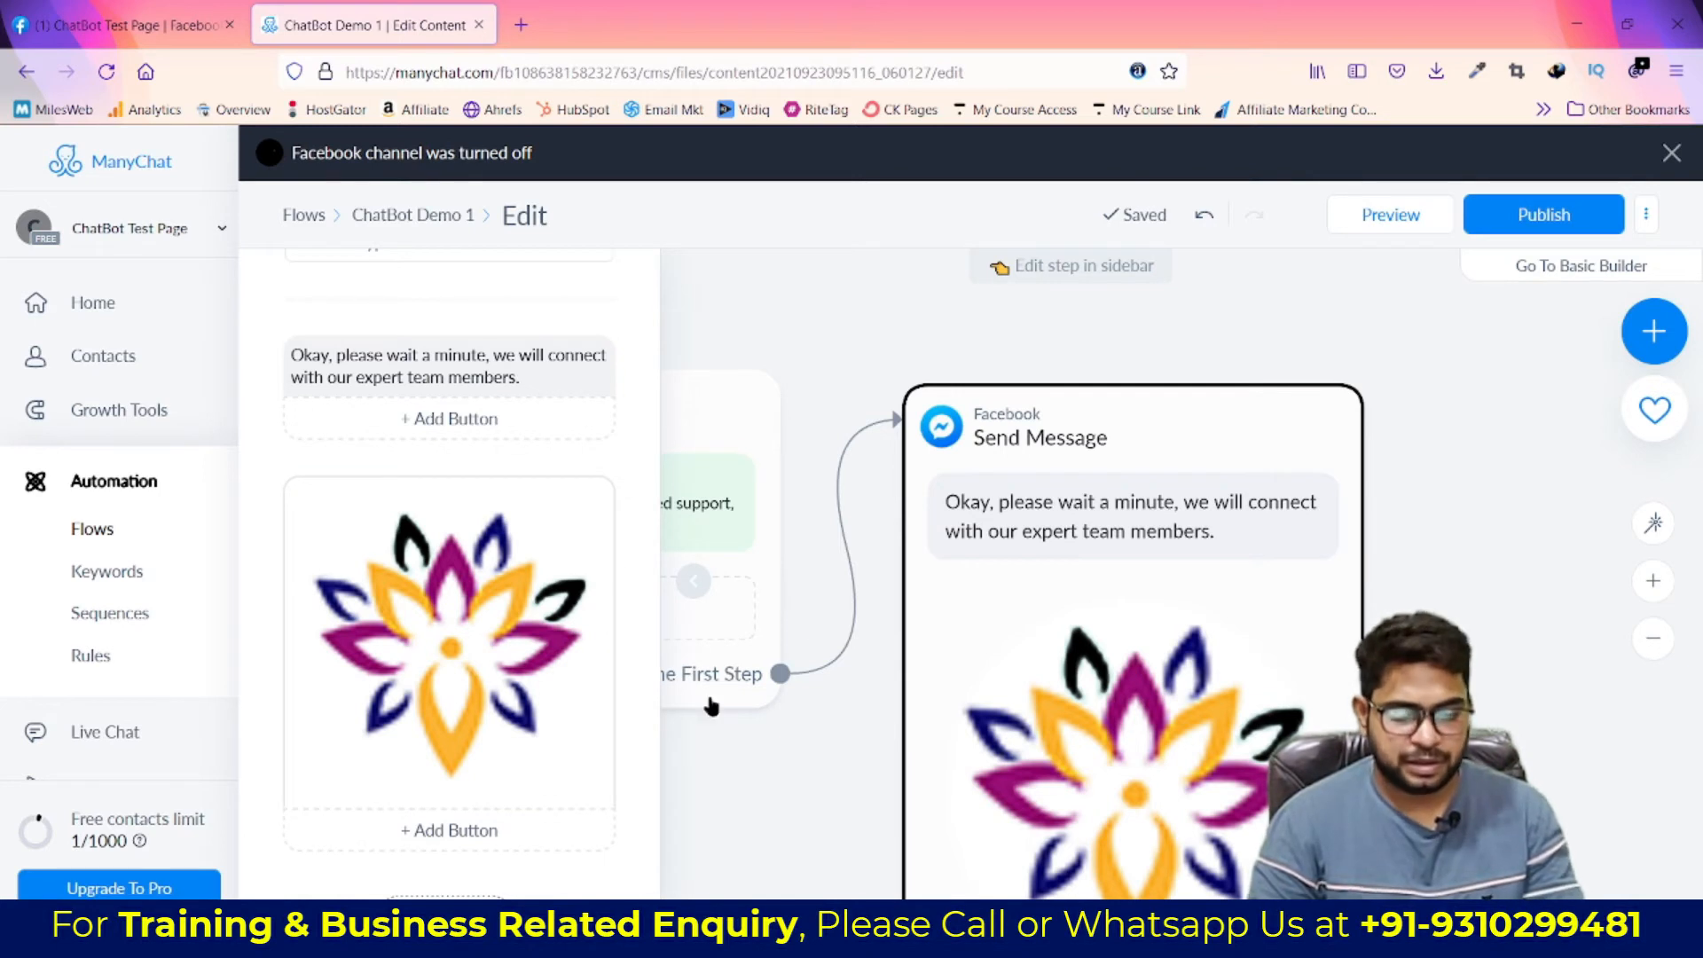
pyautogui.scroll(2, 502, 612)
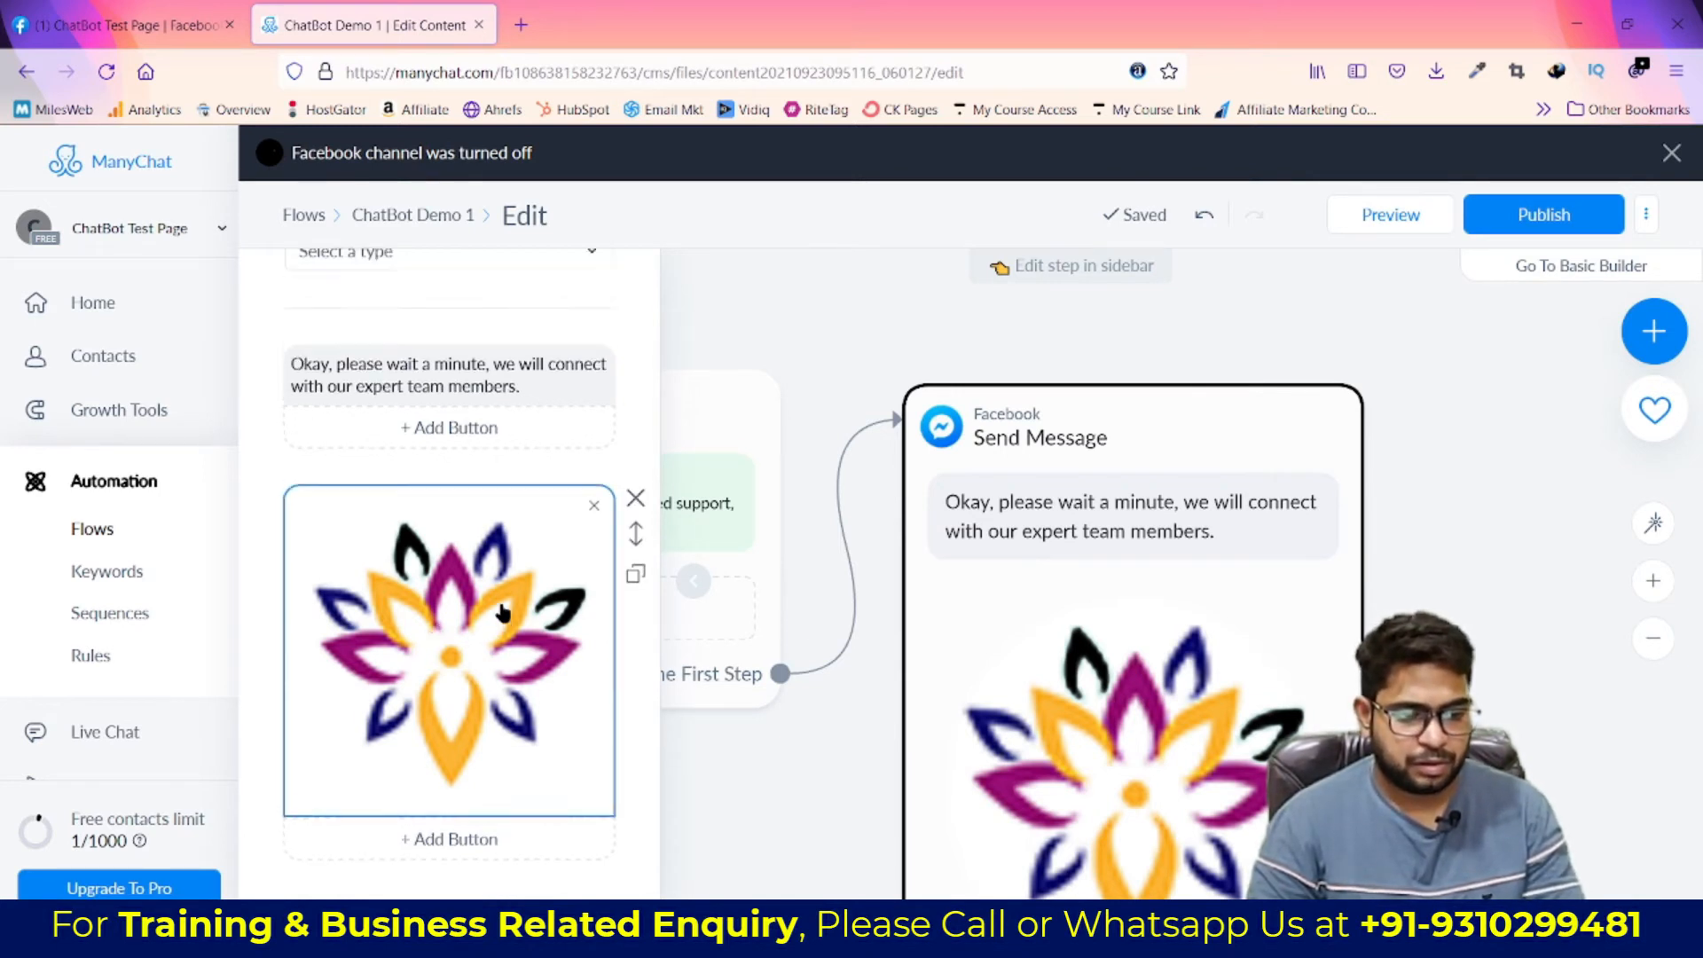
pyautogui.click(399, 393)
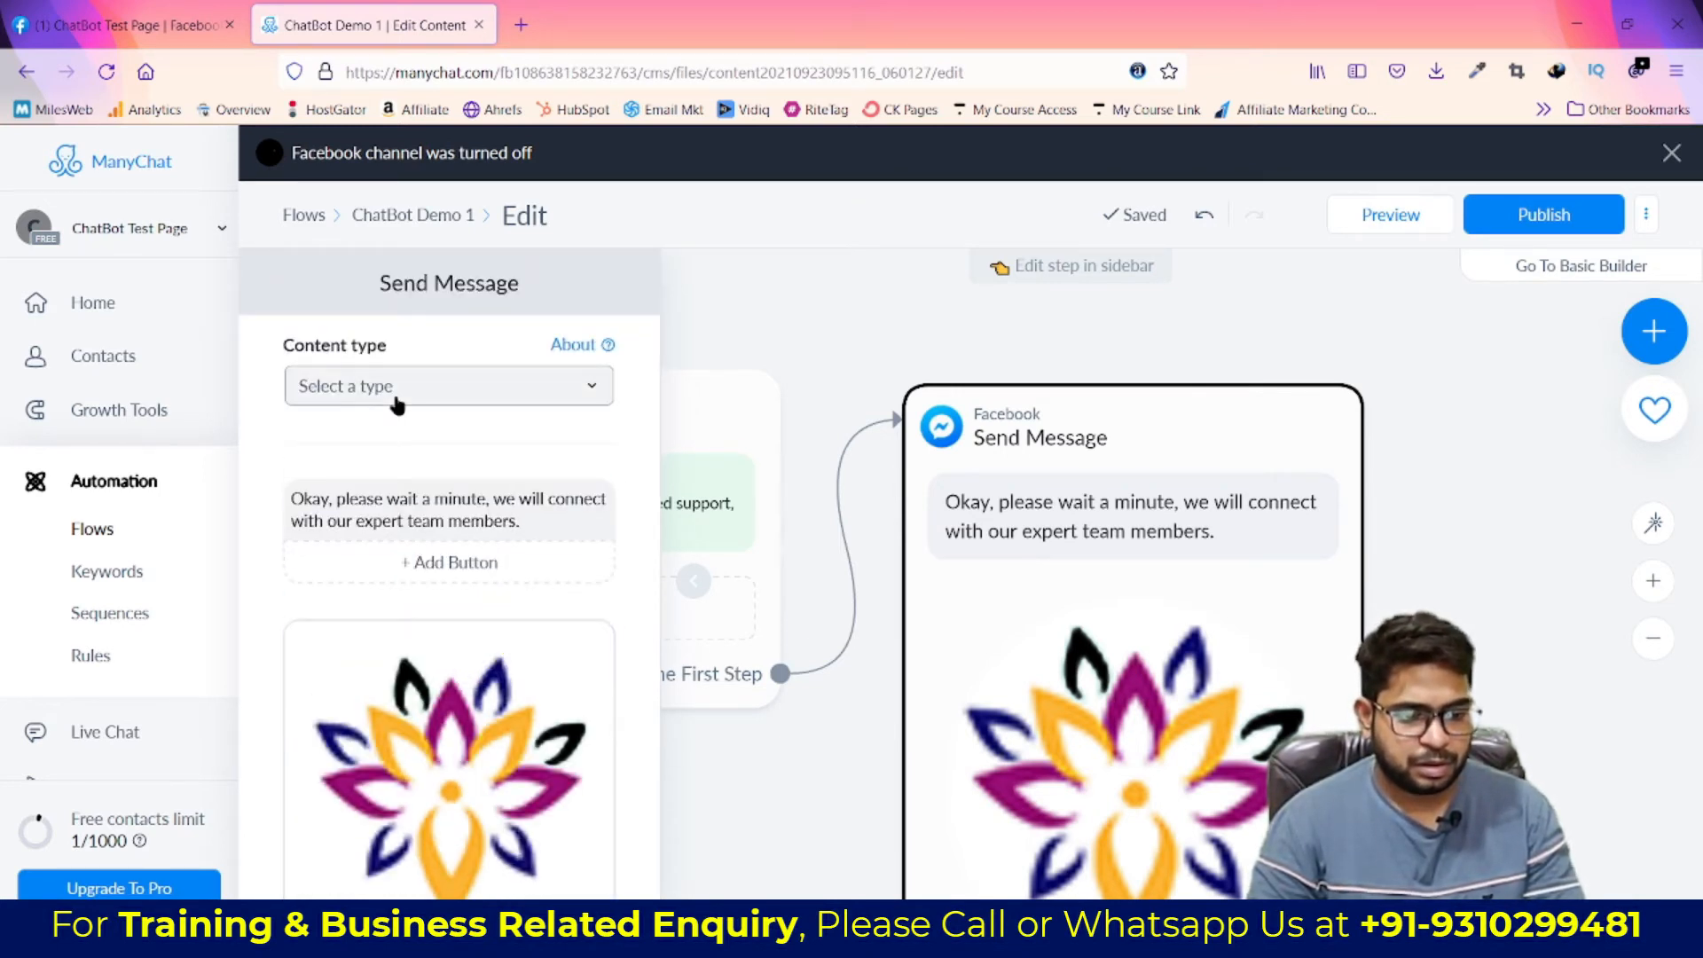
pyautogui.click(397, 401)
pyautogui.scroll(-6, 356, 438)
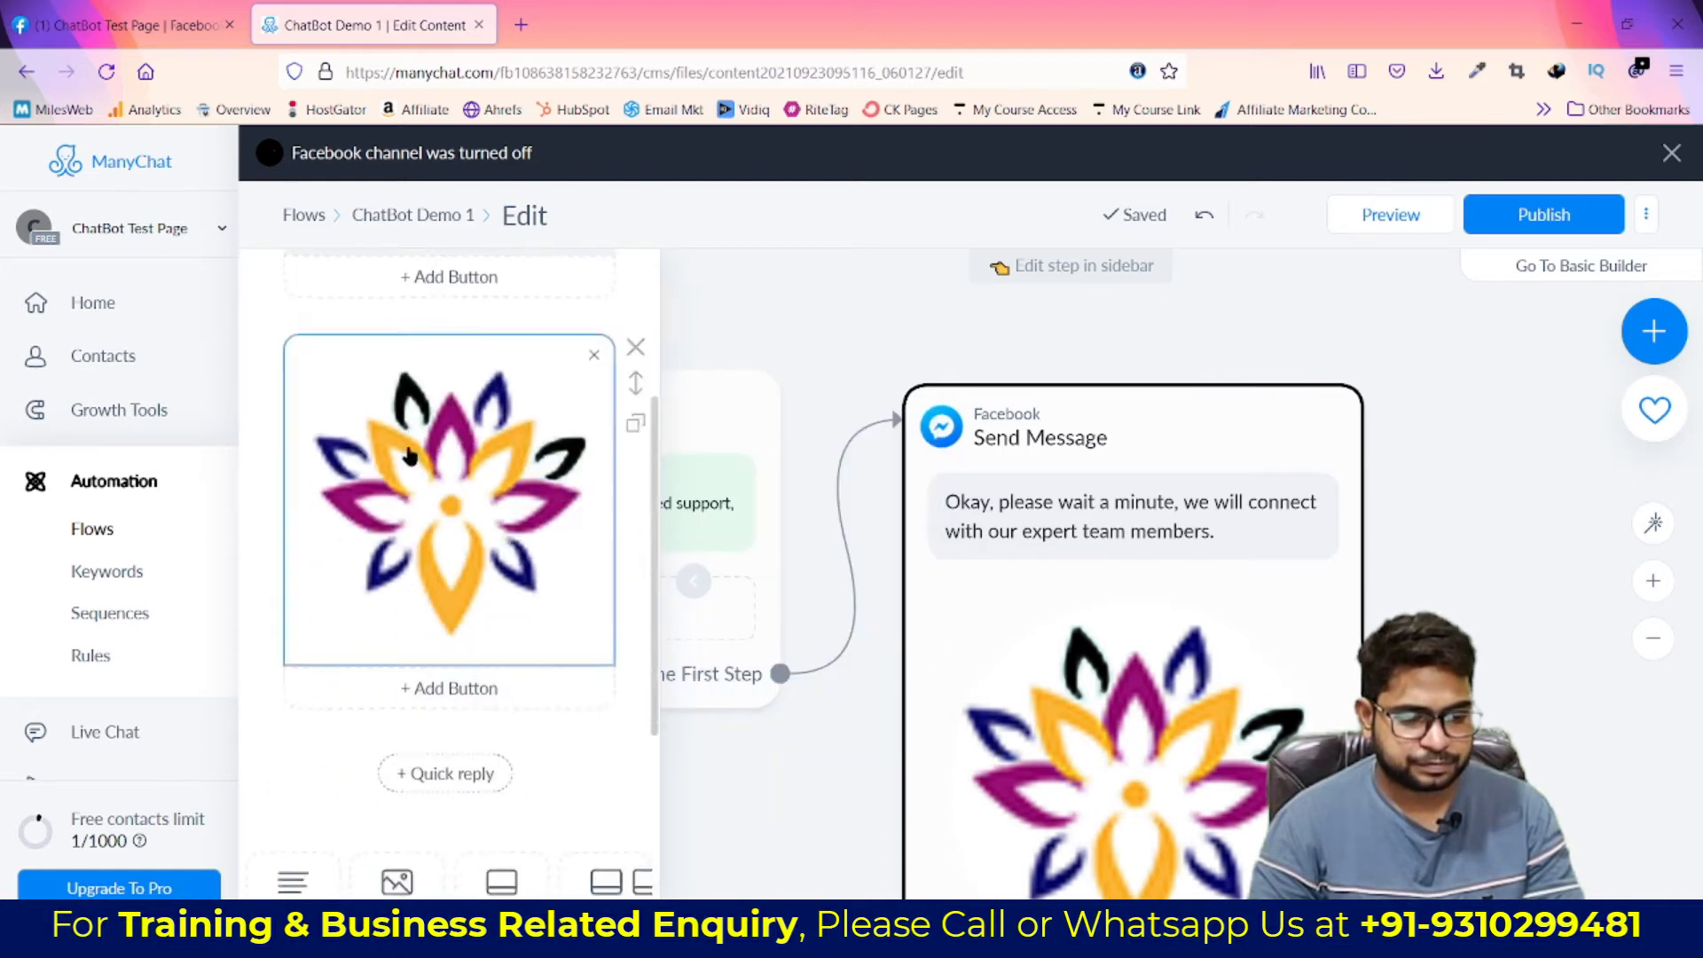
pyautogui.scroll(4, 413, 465)
pyautogui.scroll(2, 417, 475)
# Add a quick reply labelled "Please help me" to the Send Message step, without assigning an action
pyautogui.scroll(-5, 467, 504)
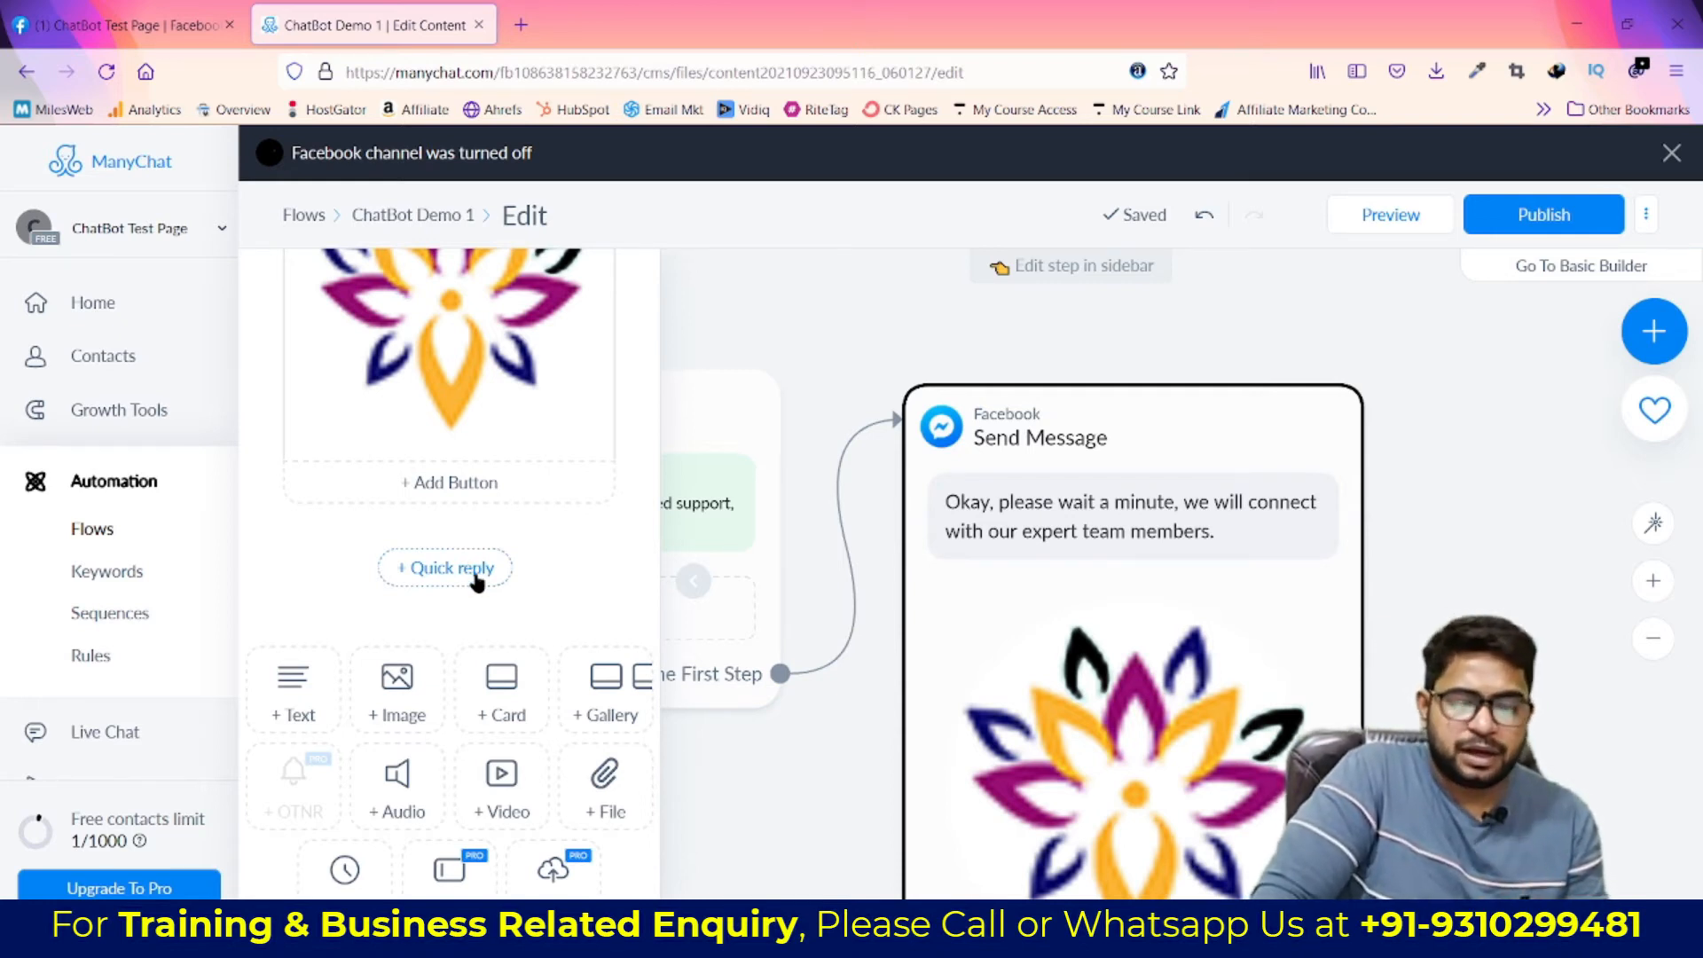
pyautogui.click(448, 569)
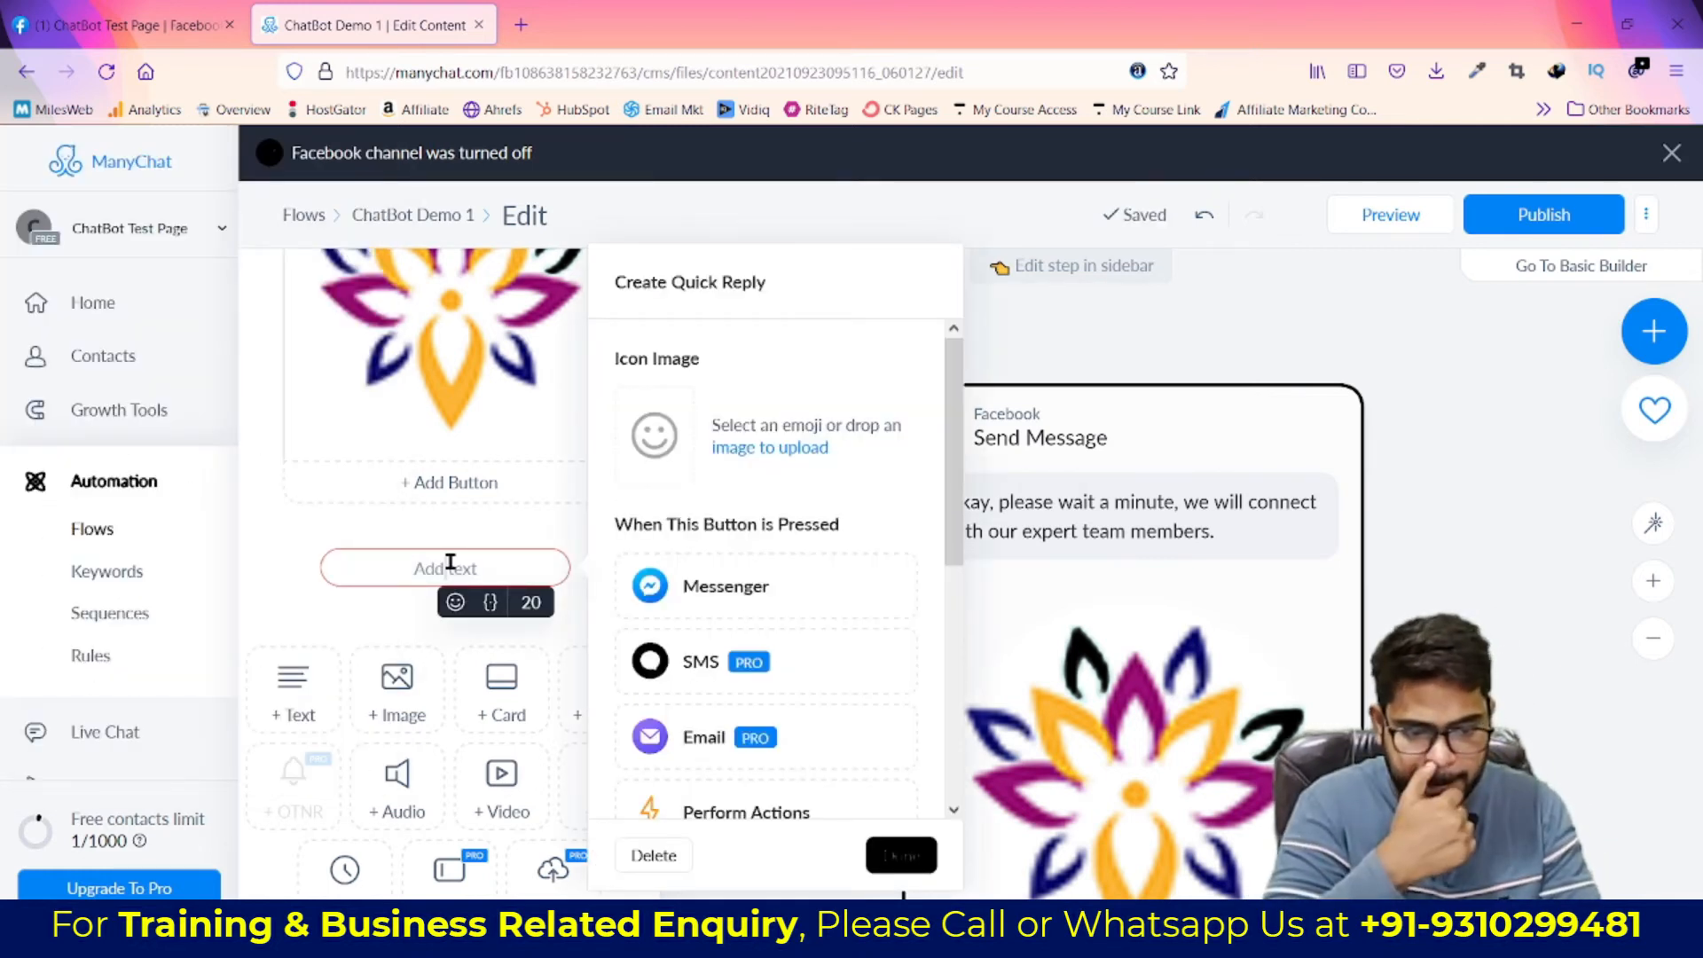
pyautogui.write('Wec')
pyautogui.press('BackSpace')
pyautogui.press('BackSpace')
pyautogui.press('BackSpace')
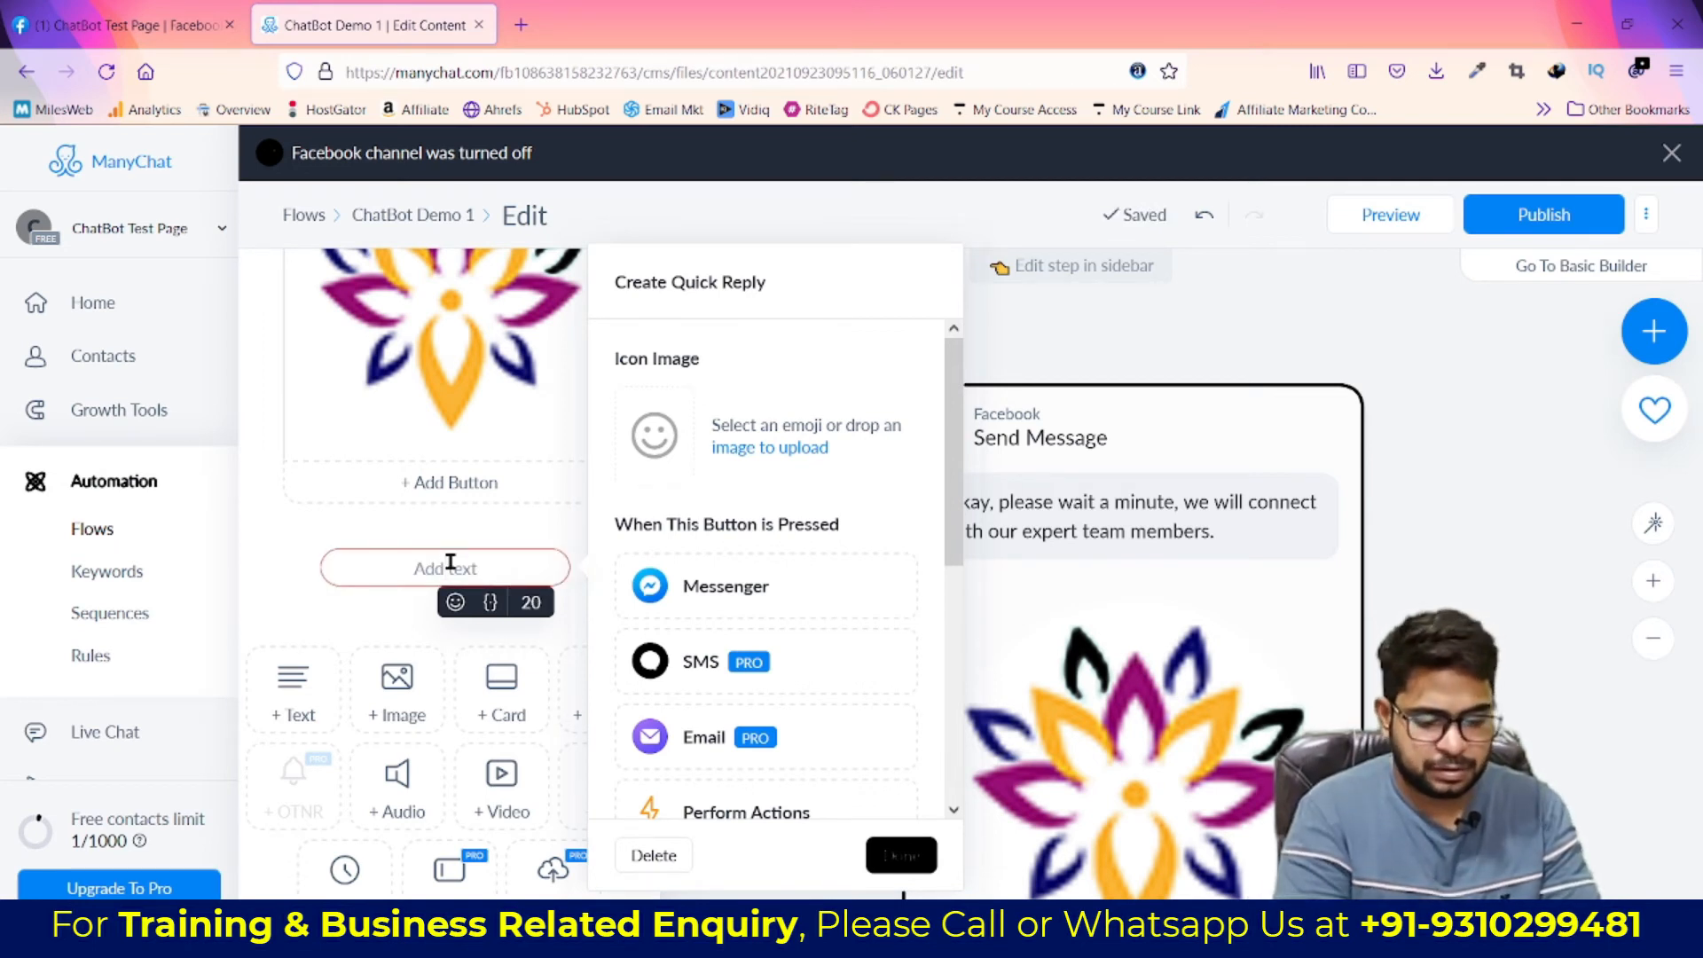
pyautogui.write('Please help me')
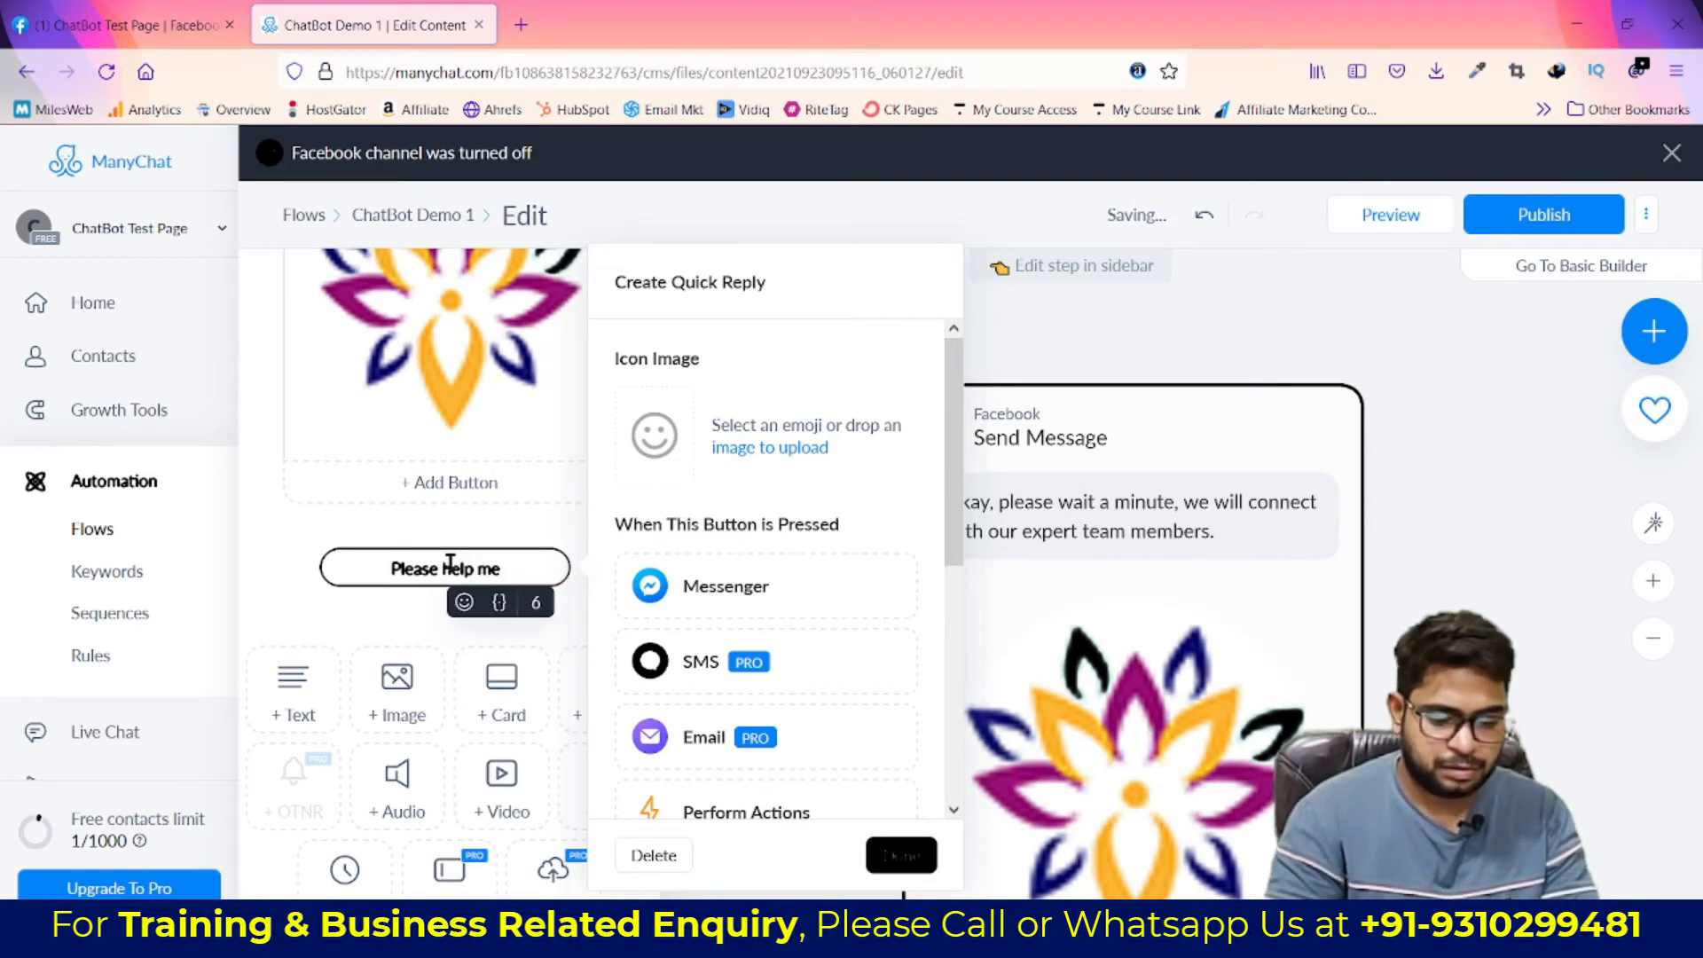
pyautogui.scroll(-1, 740, 640)
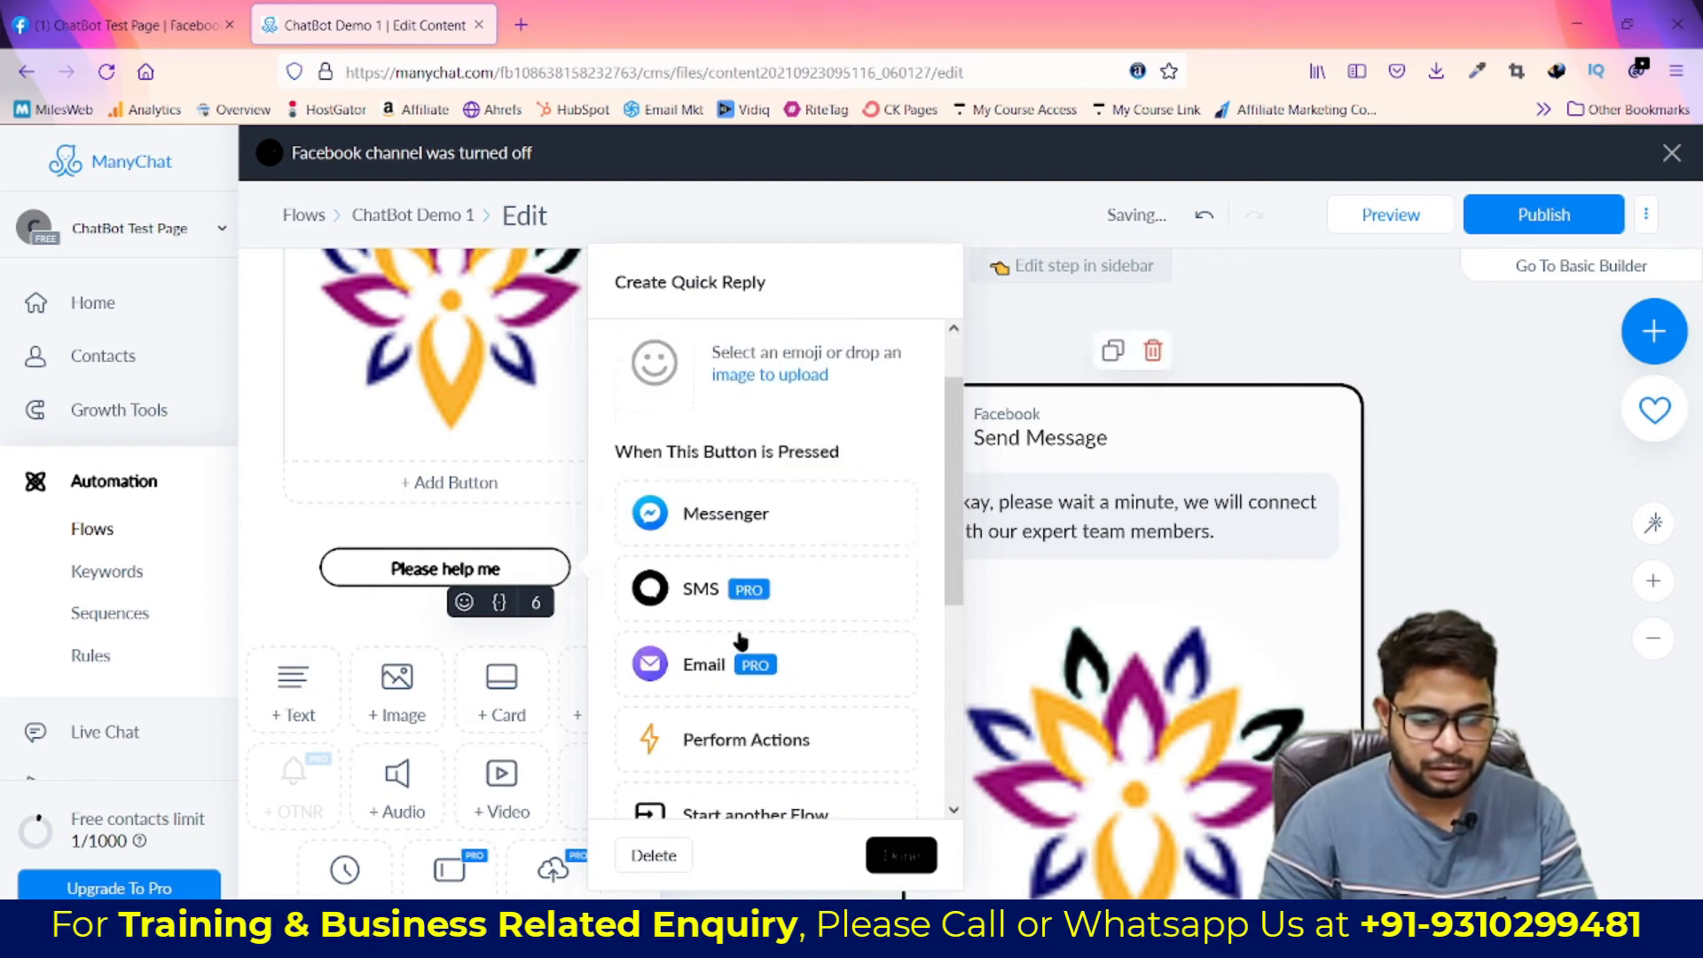
pyautogui.scroll(-3, 740, 641)
pyautogui.click(901, 855)
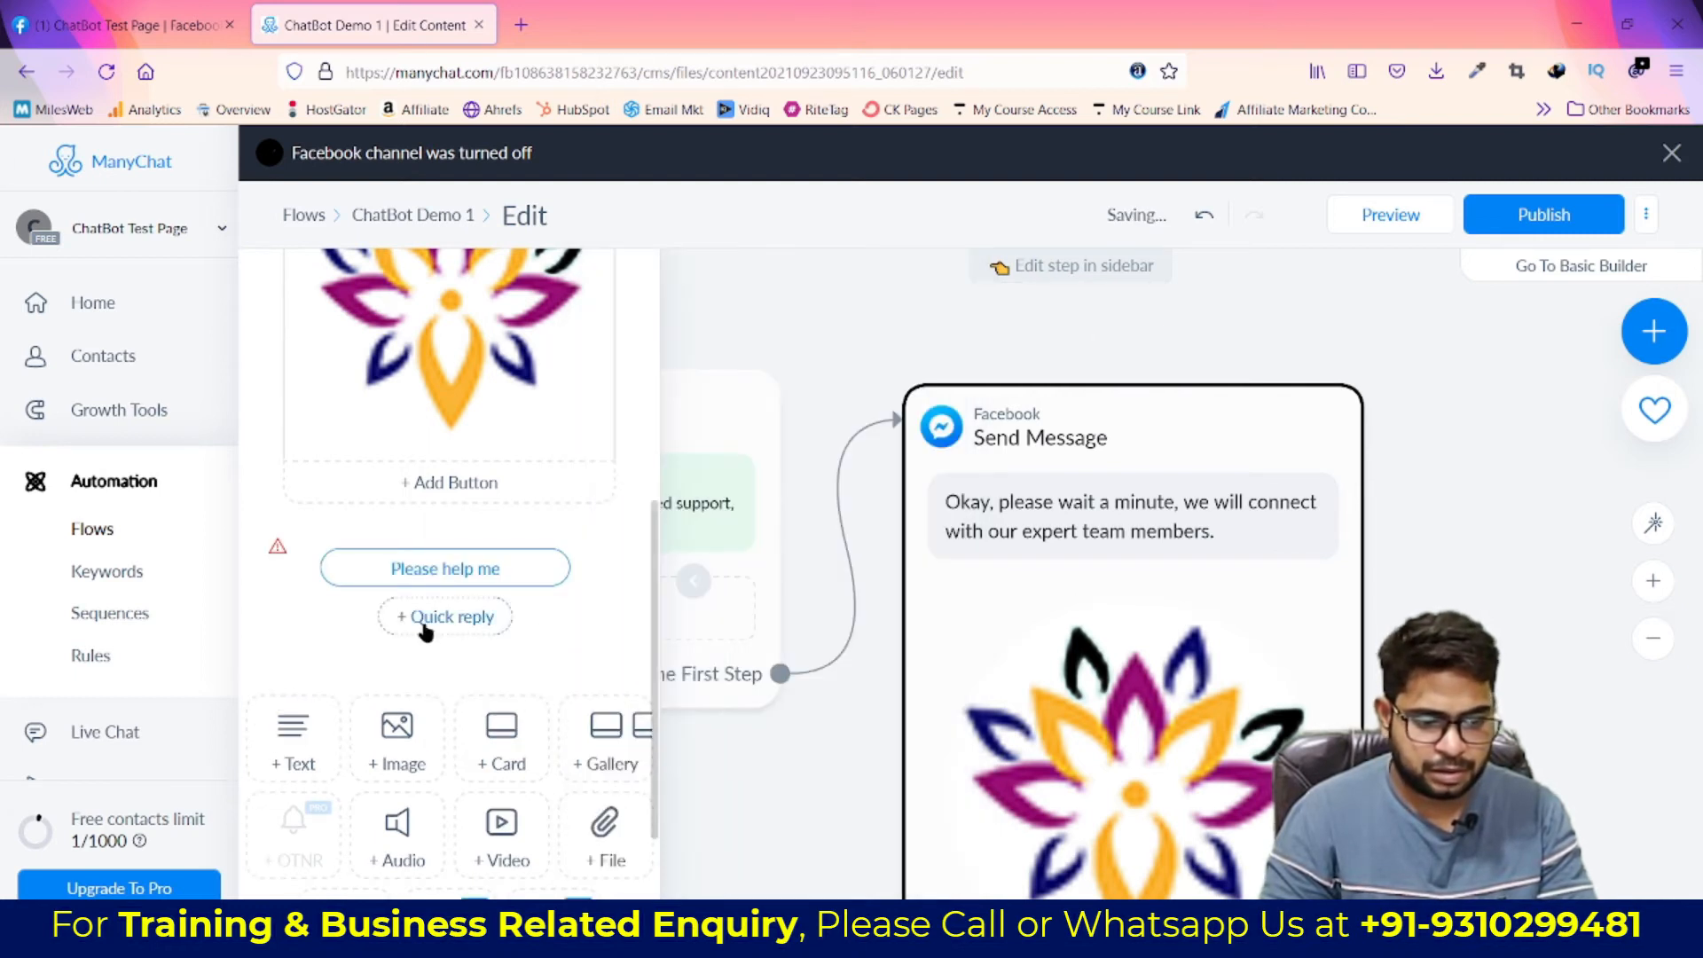
# Add two more quick replies to the Send Message step, labelled "I need pizza" and "Send me location", without assigning actions
pyautogui.click(426, 621)
pyautogui.write('I')
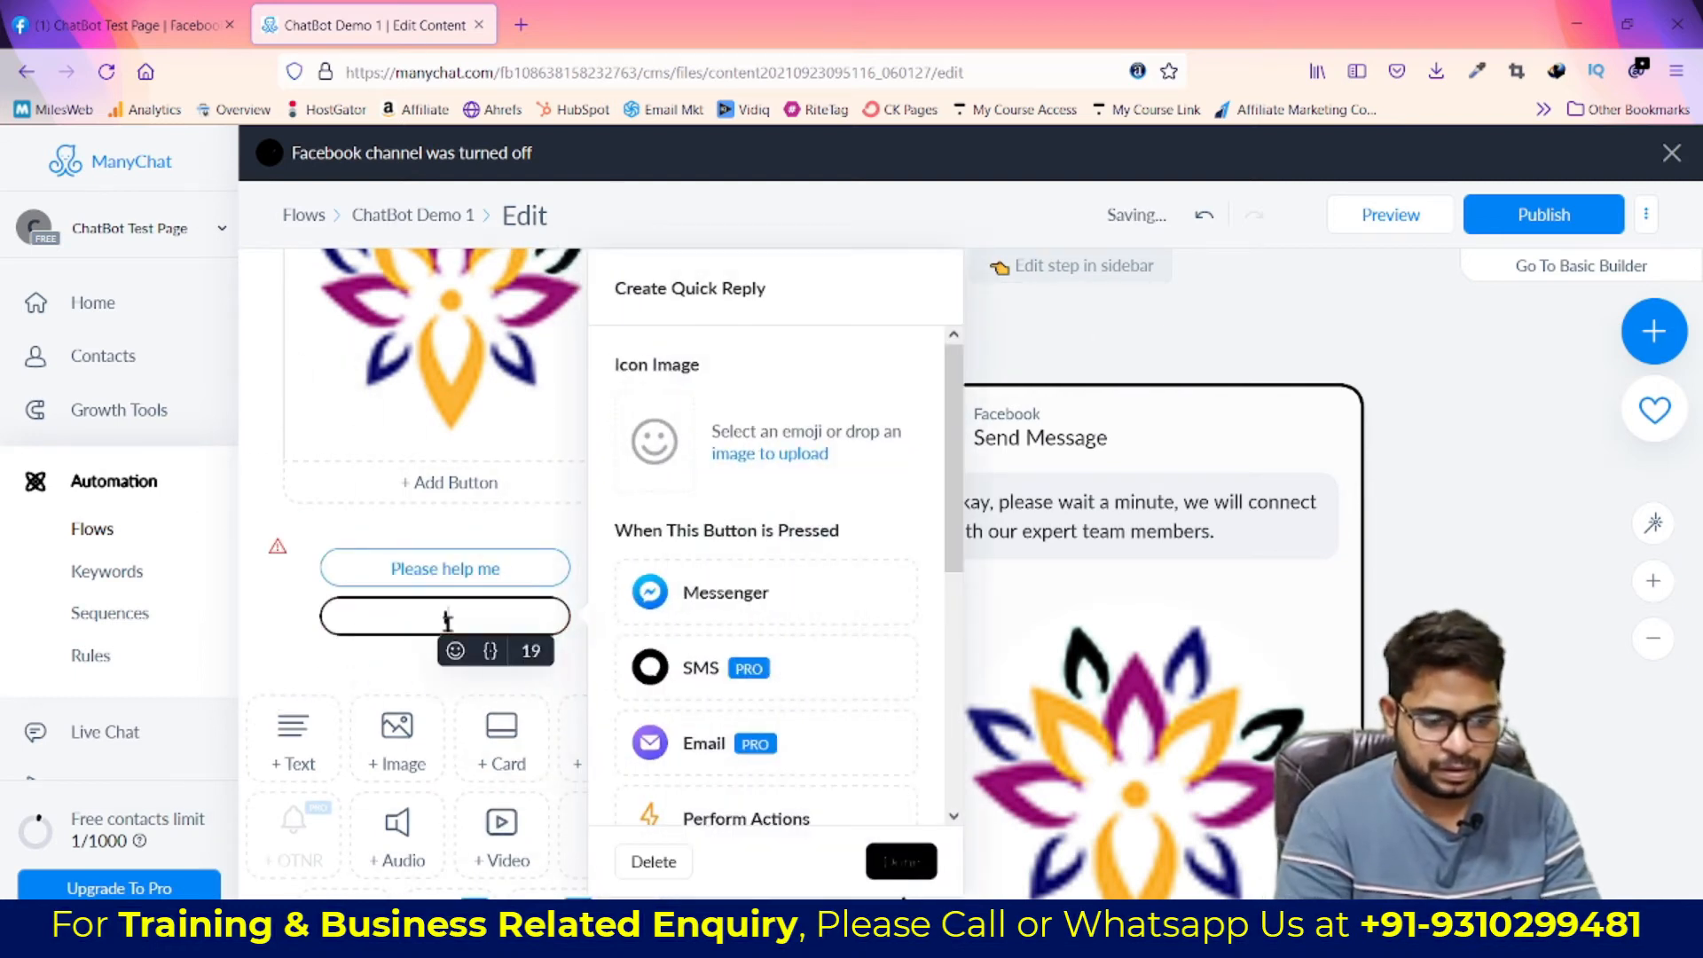
pyautogui.write(' need pizza')
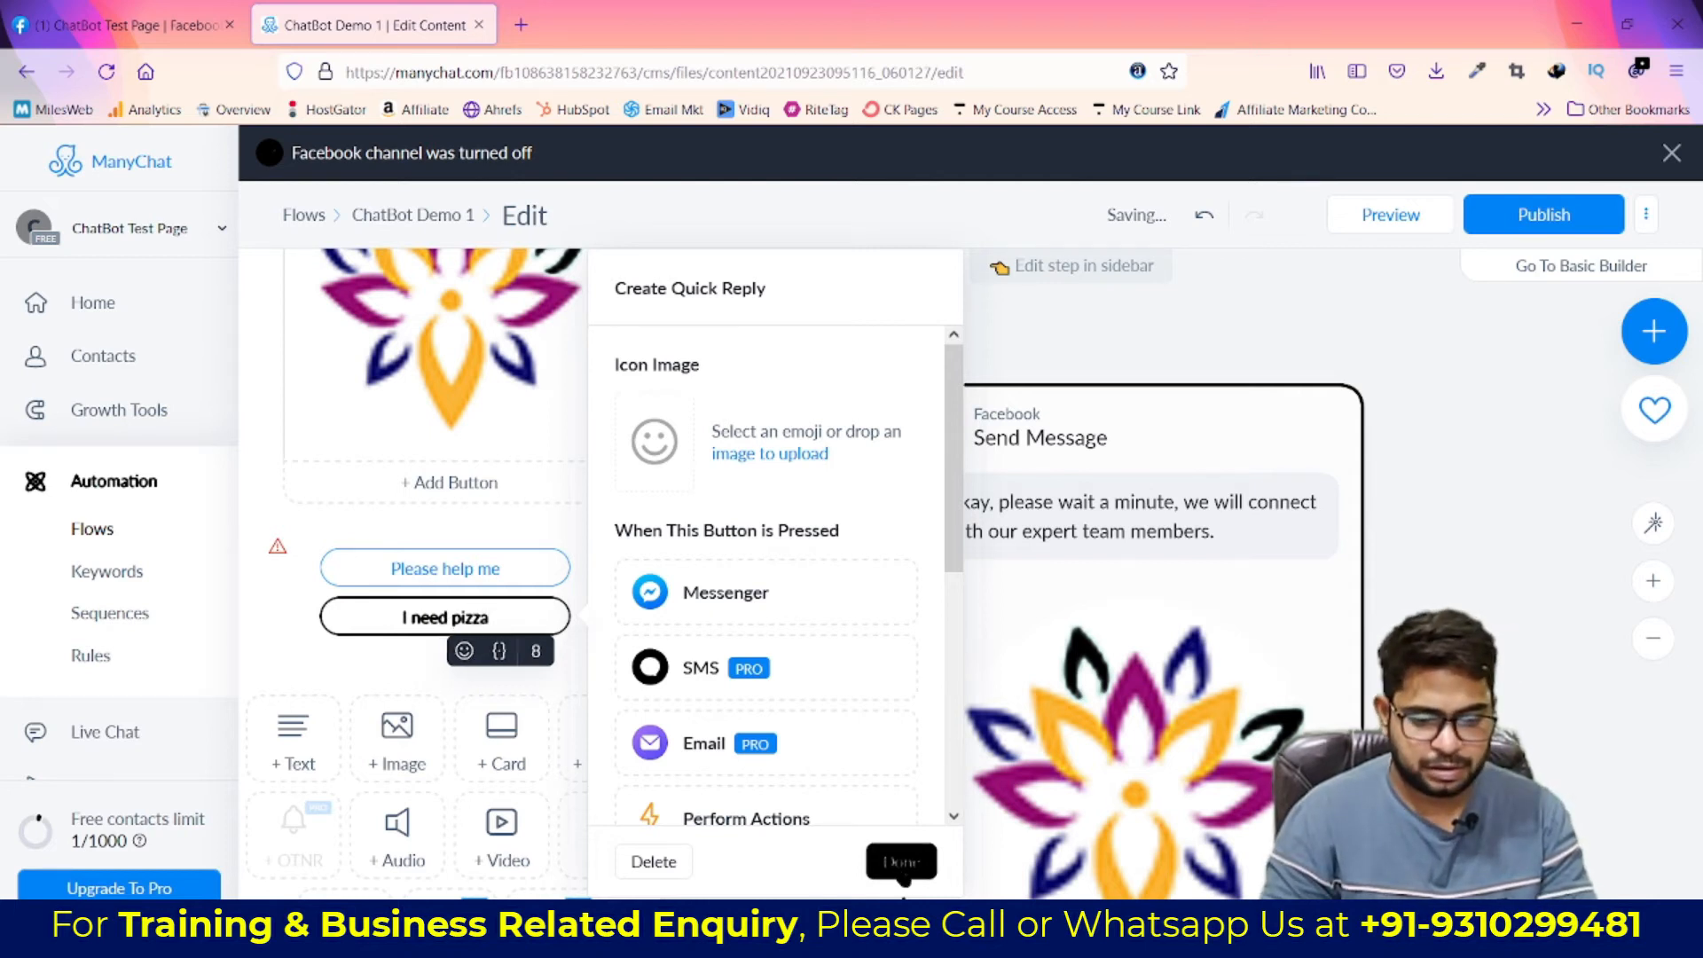
pyautogui.click(901, 862)
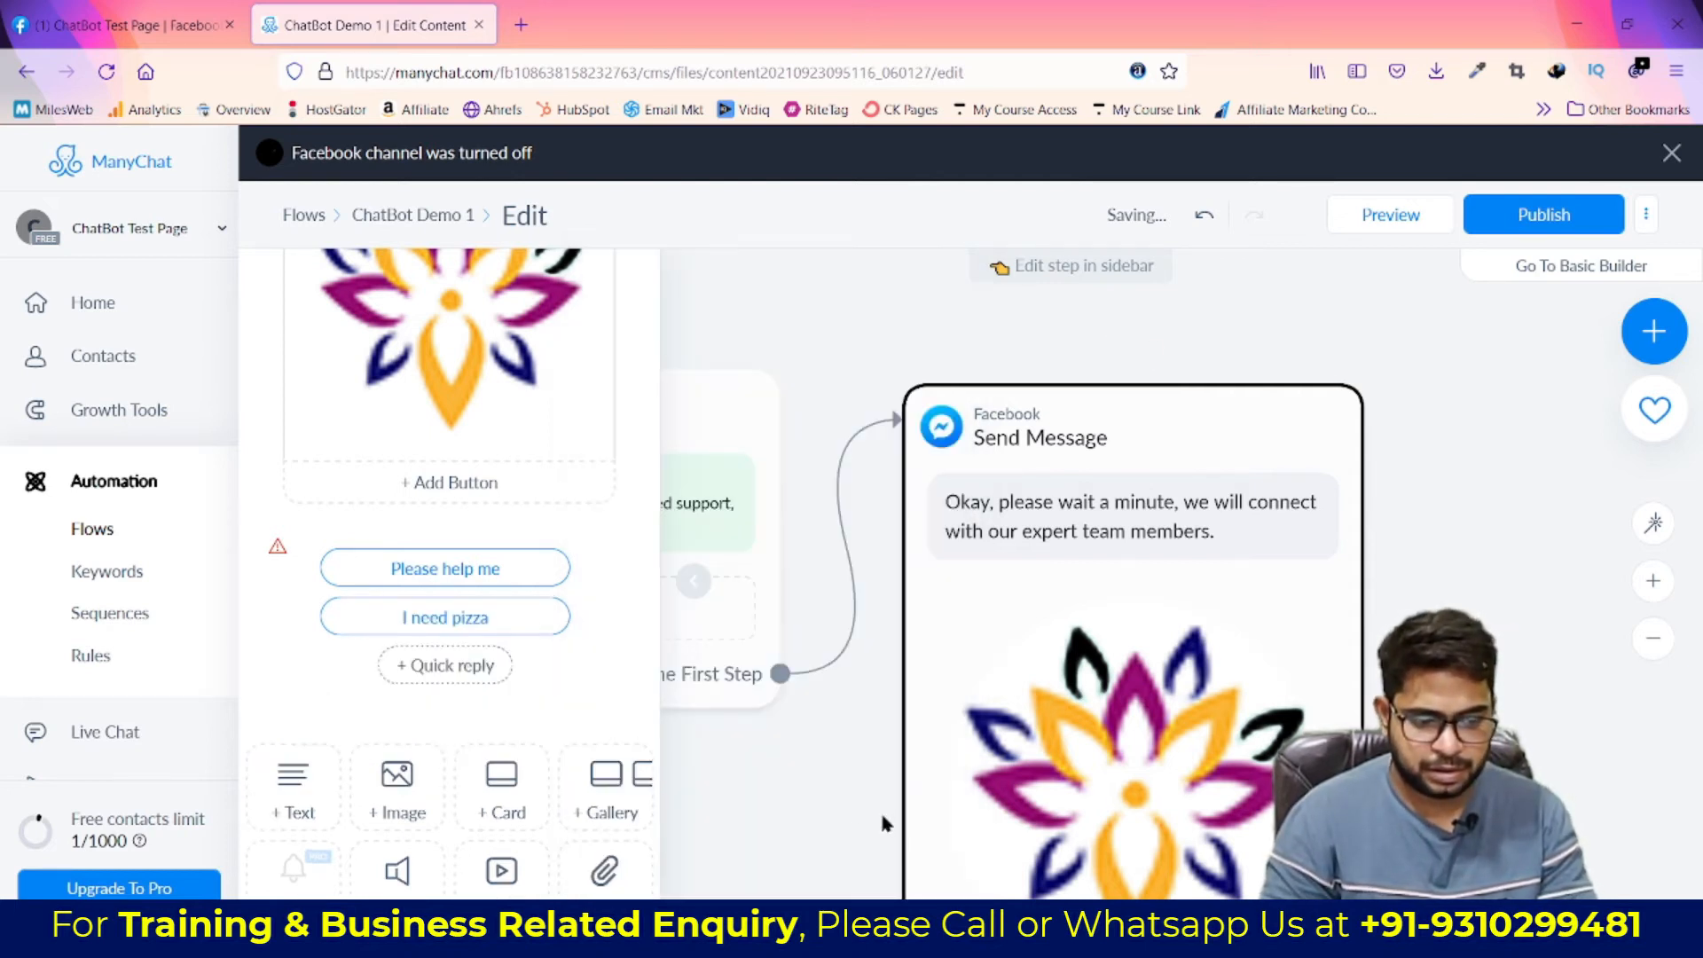
pyautogui.click(492, 667)
pyautogui.write('Send me location')
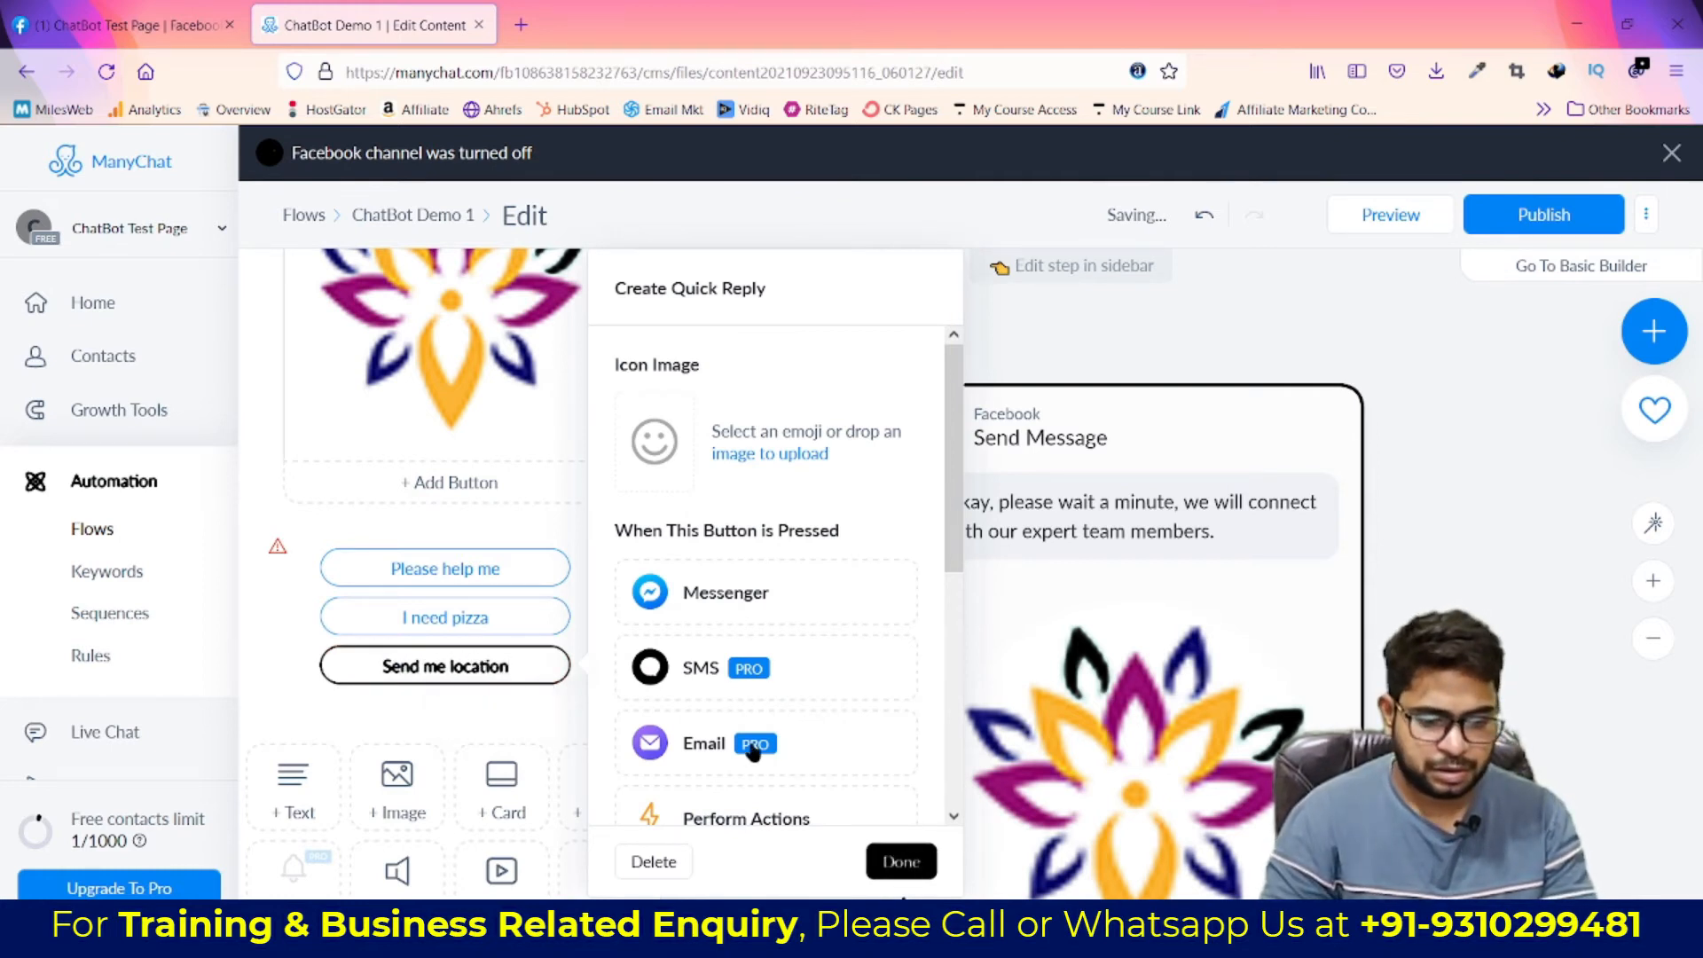
pyautogui.click(901, 862)
# Review the Send Message step's text, image, quick replies and available content blocks
pyautogui.scroll(5, 521, 547)
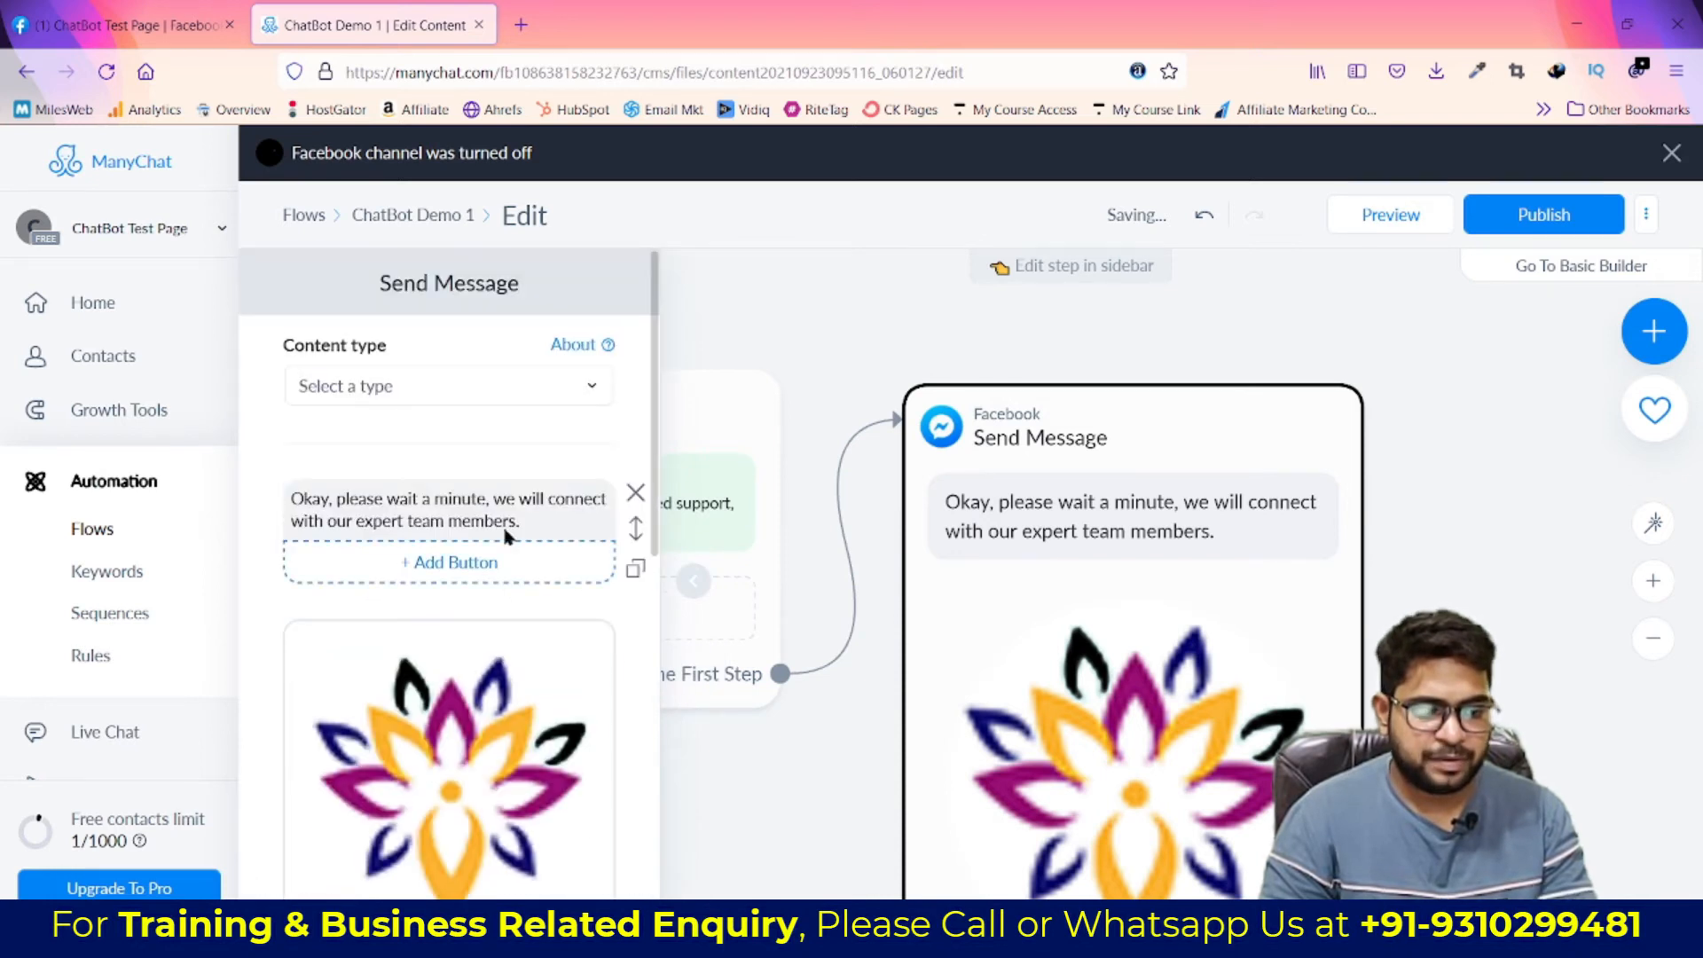
pyautogui.click(422, 523)
pyautogui.tripleClick(422, 523)
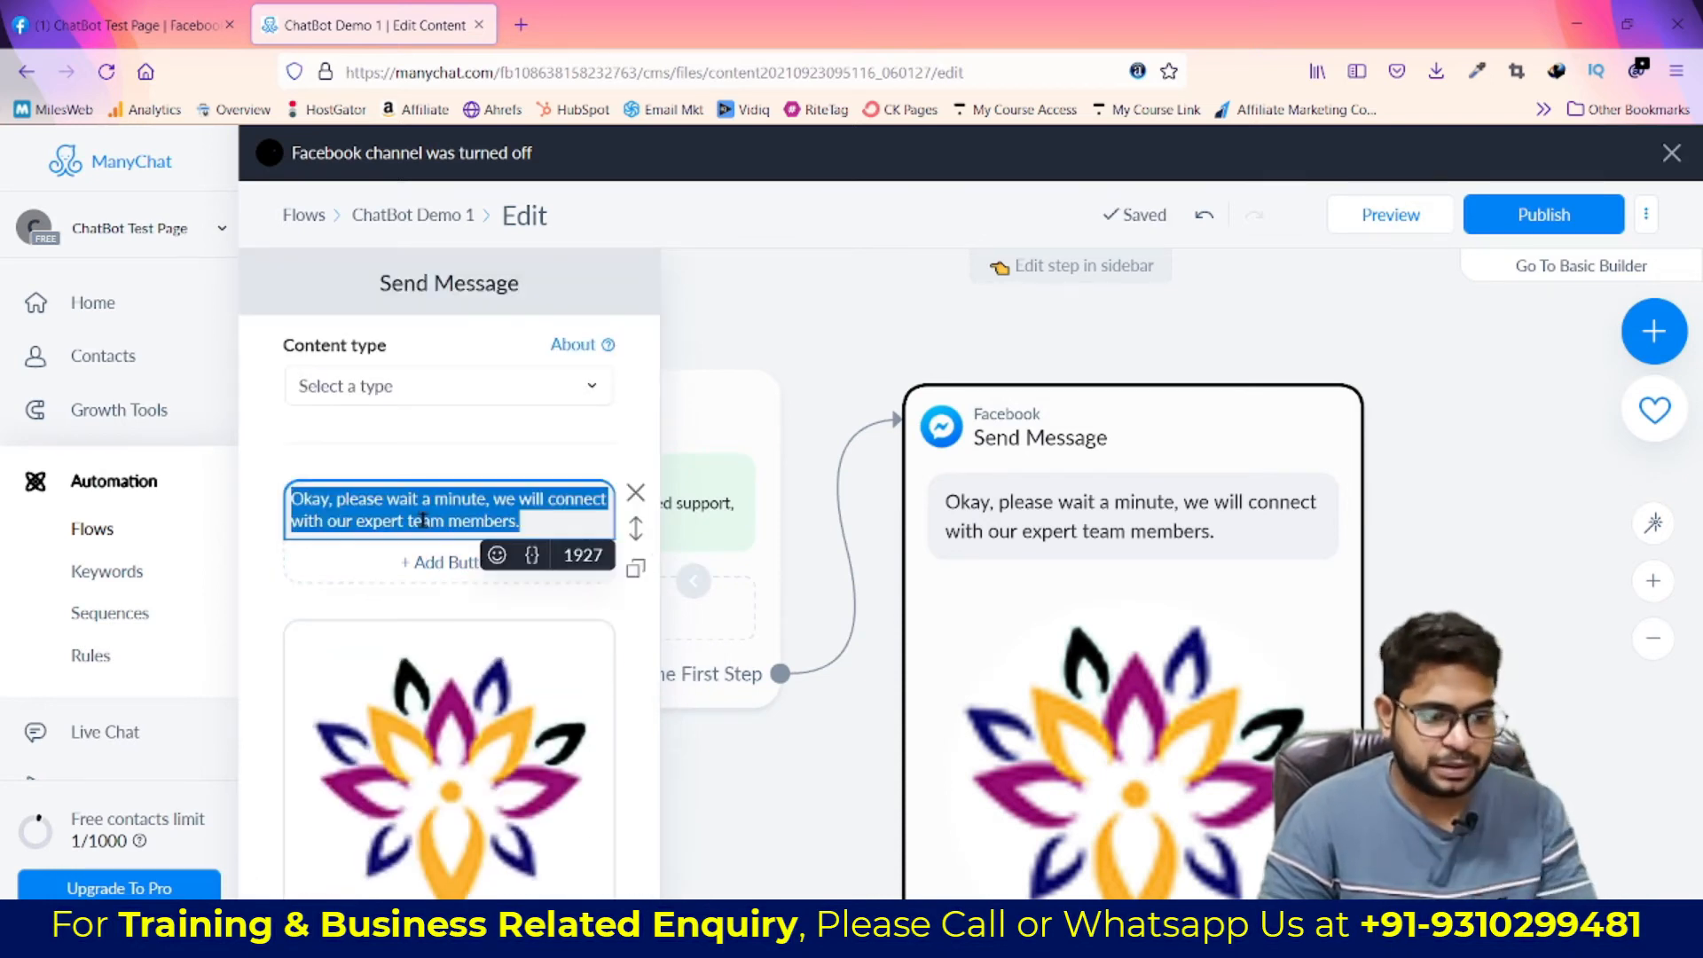
pyautogui.scroll(-5, 555, 647)
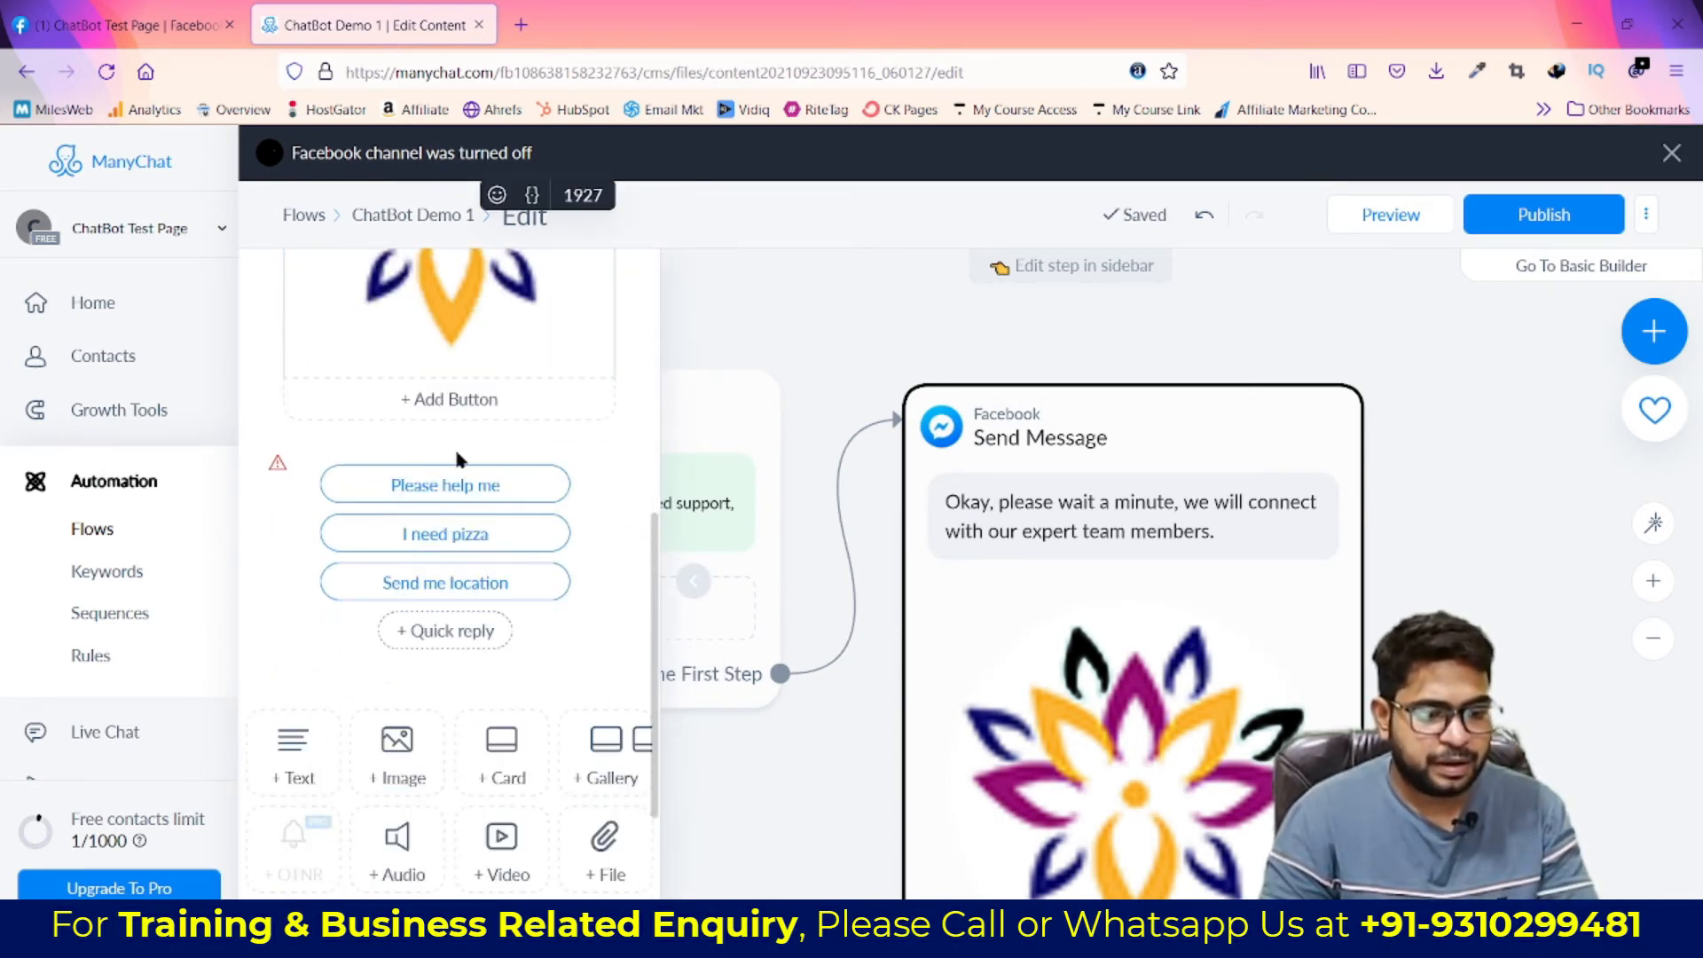
pyautogui.scroll(3, 417, 505)
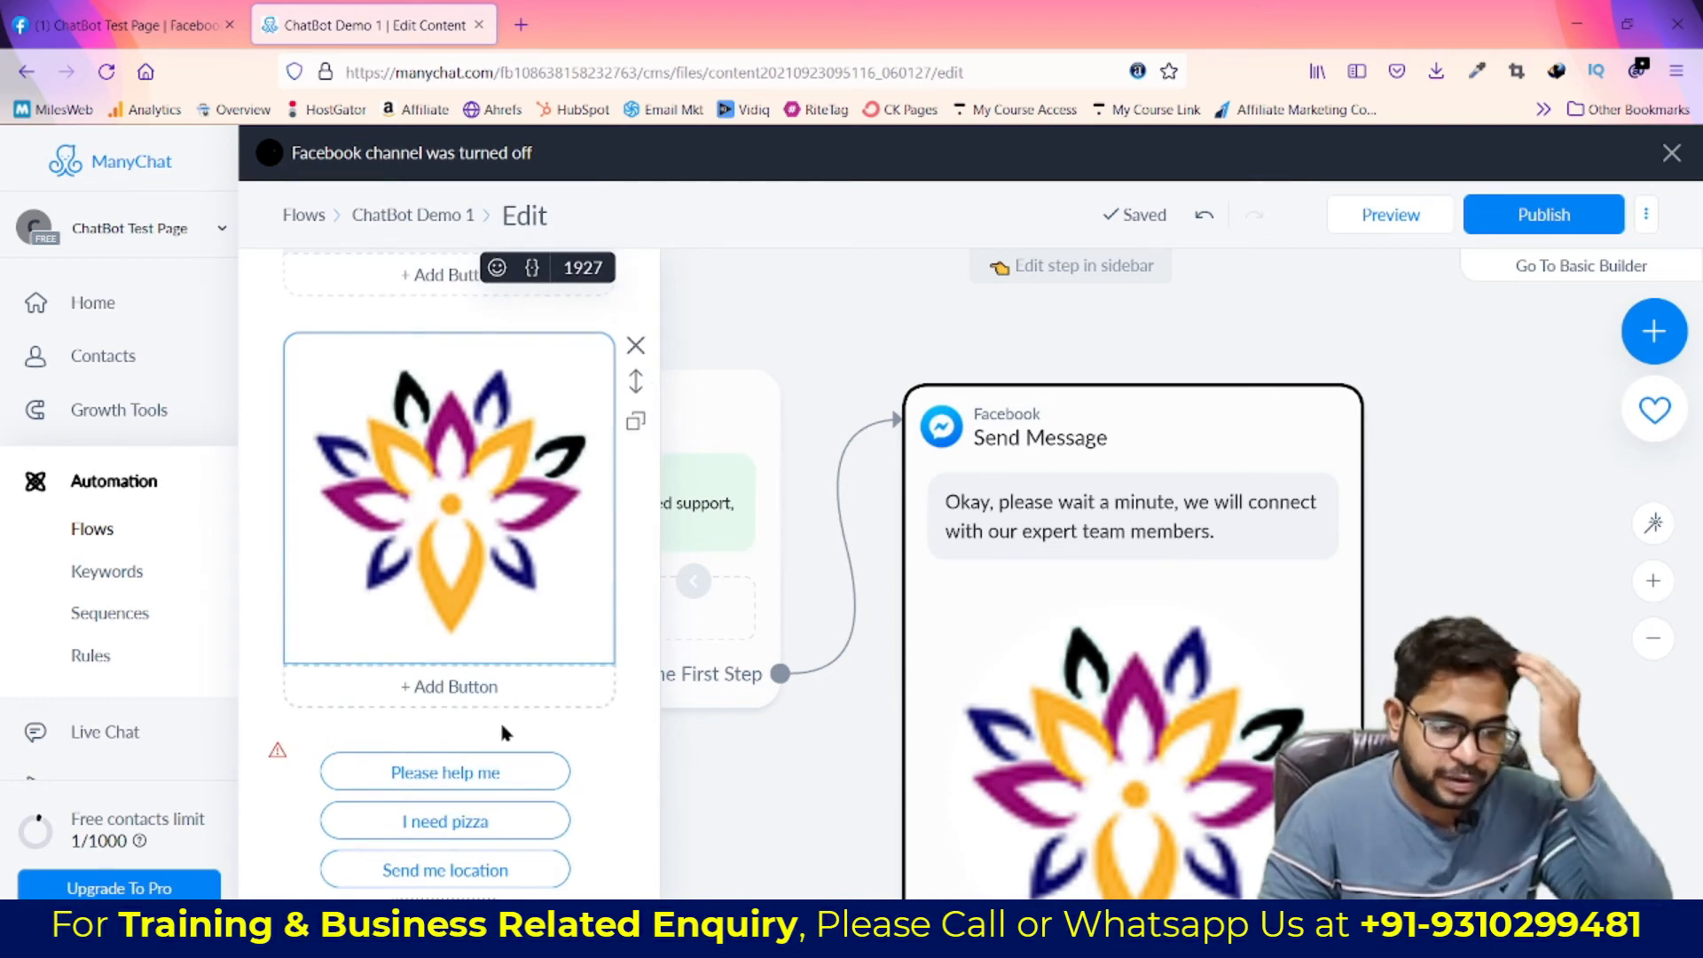
pyautogui.scroll(-2, 479, 692)
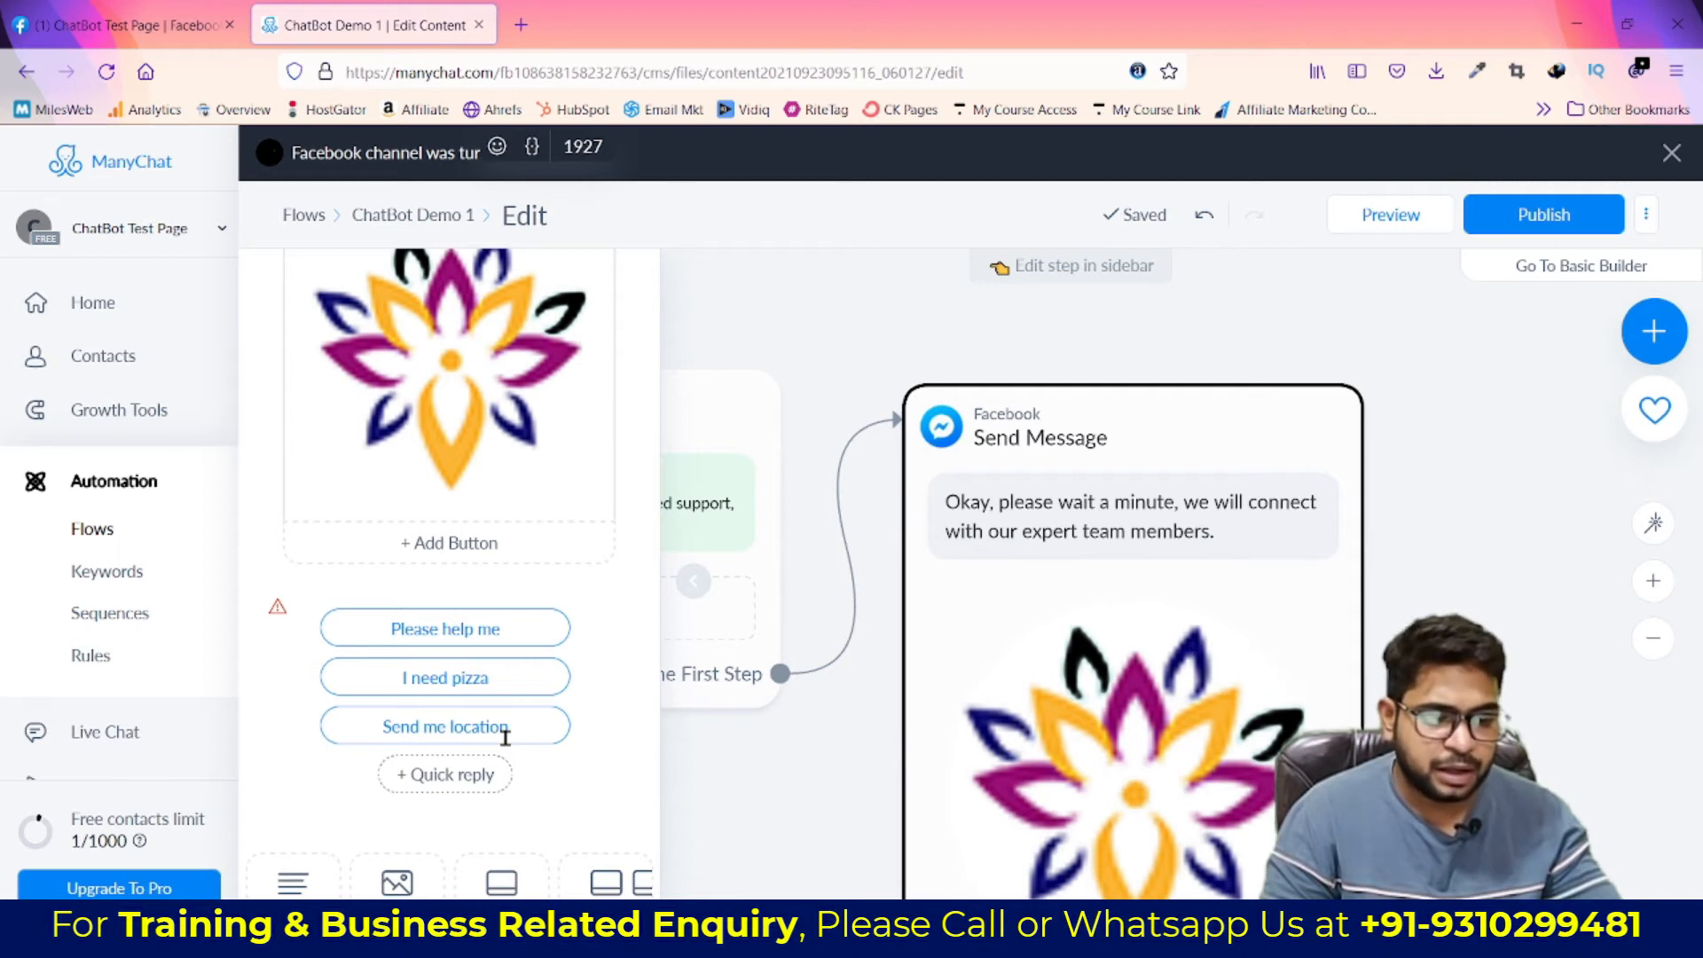
pyautogui.scroll(-4, 521, 722)
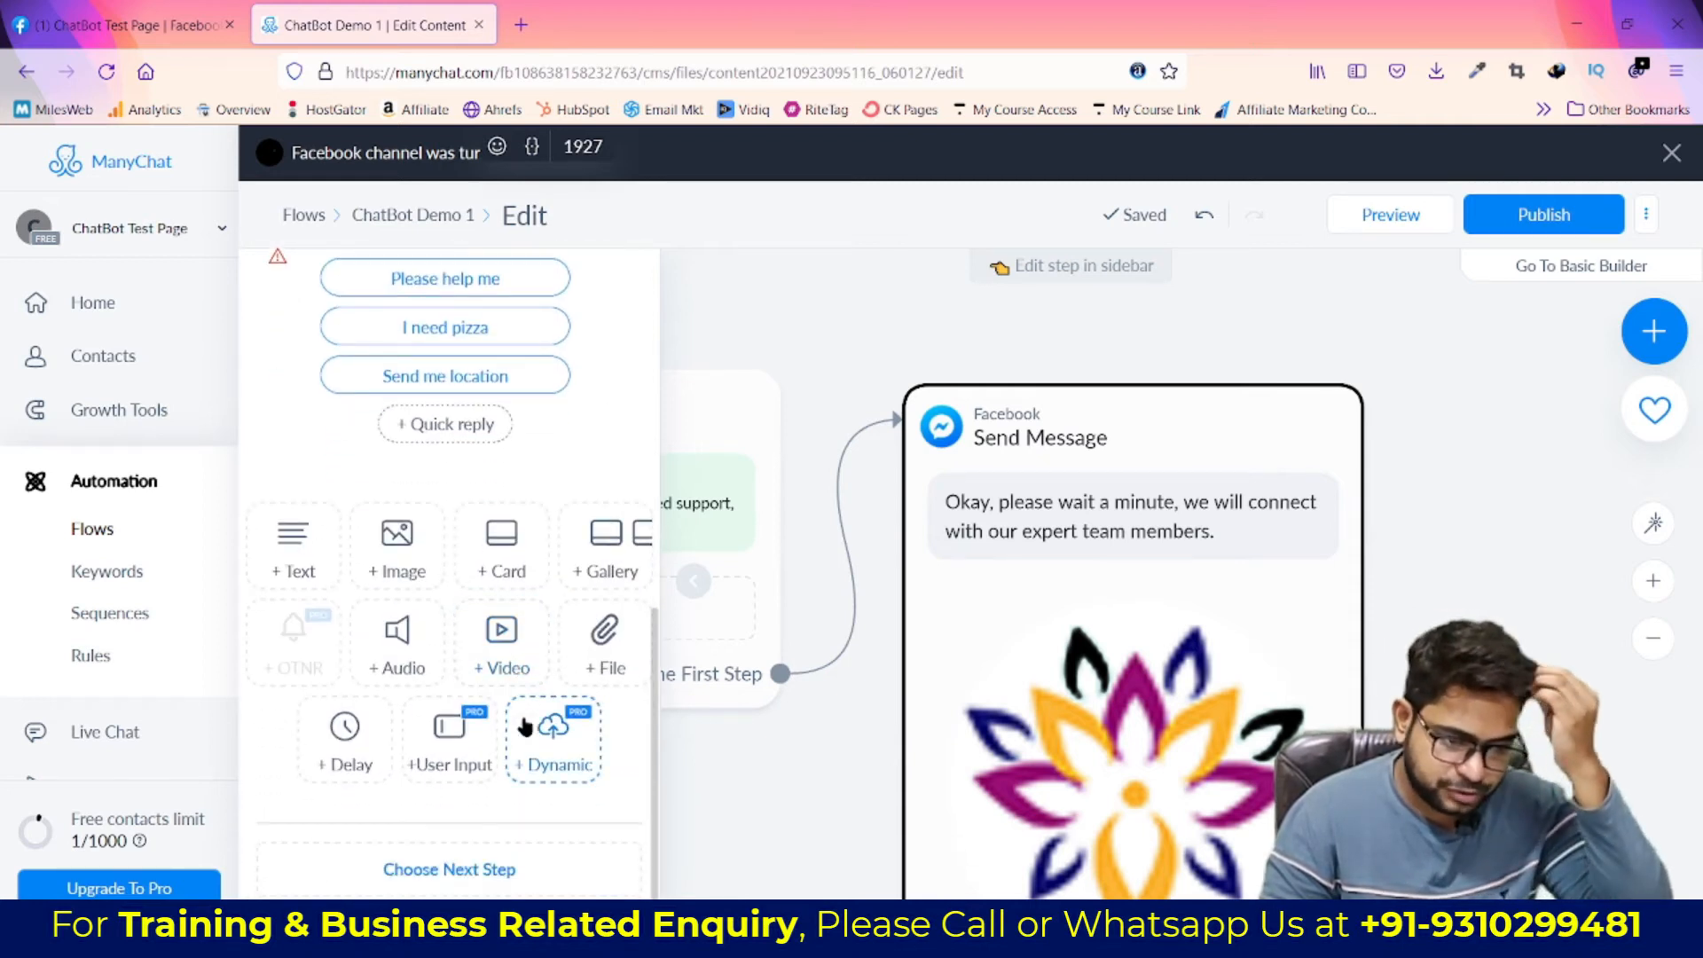
pyautogui.scroll(8, 524, 722)
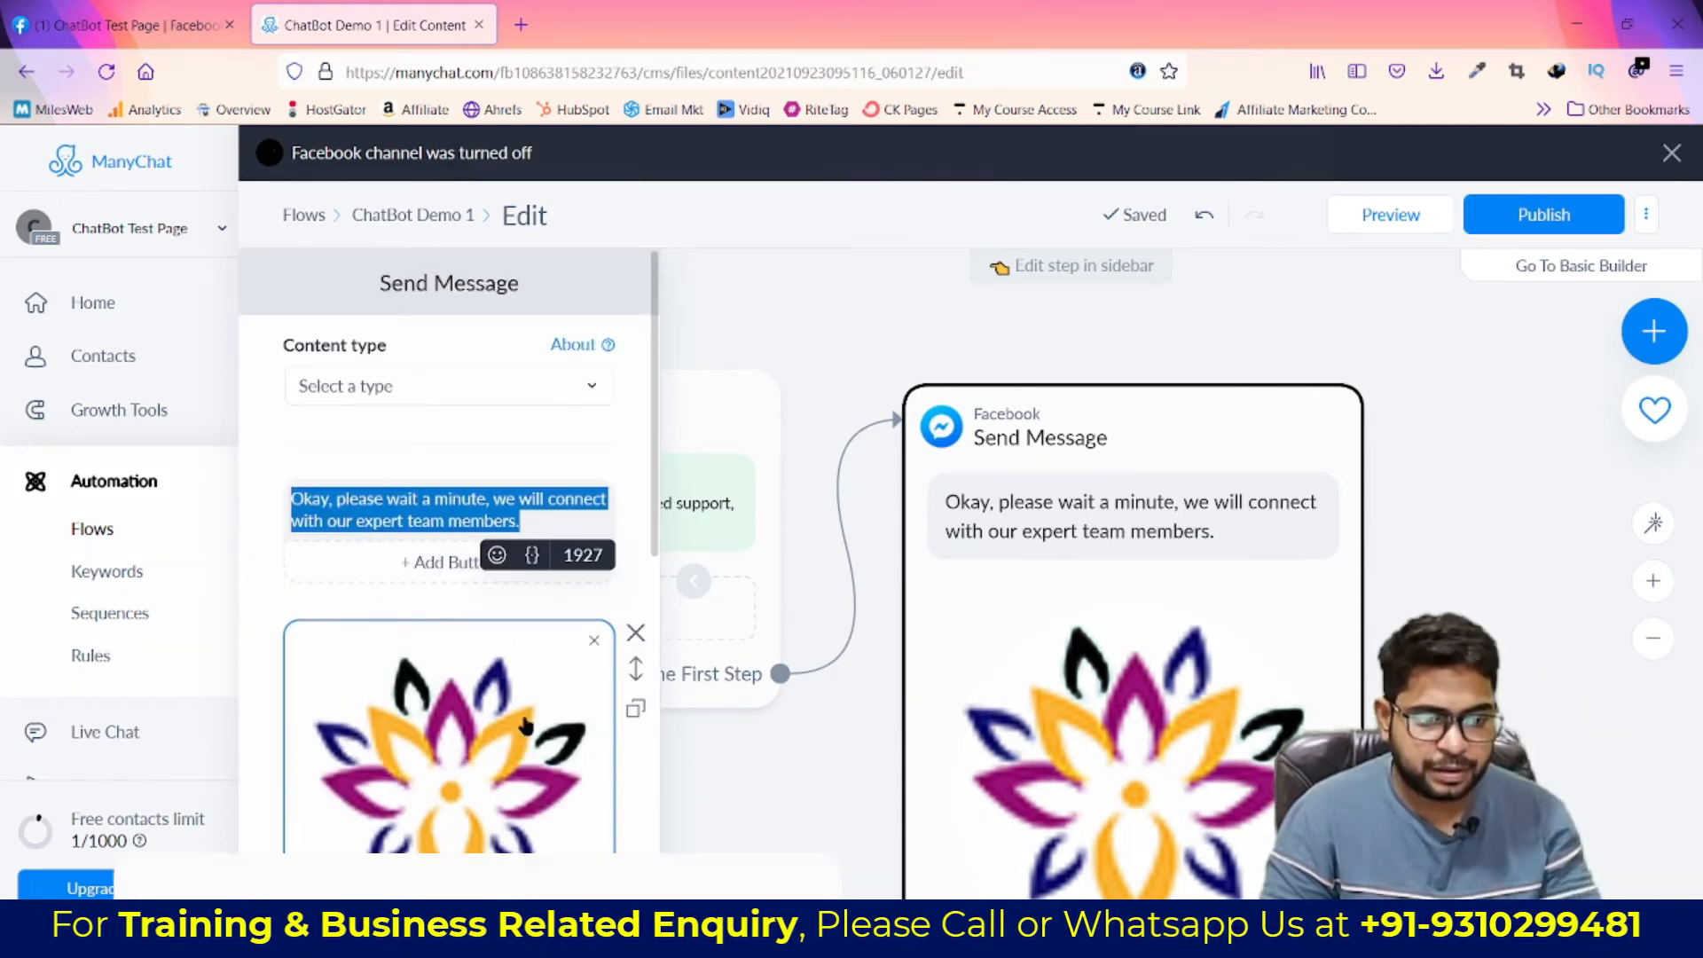
# Close the step editor and try to publish the flow with its three quick replies
pyautogui.click(828, 334)
pyautogui.scroll(-3, 1537, 479)
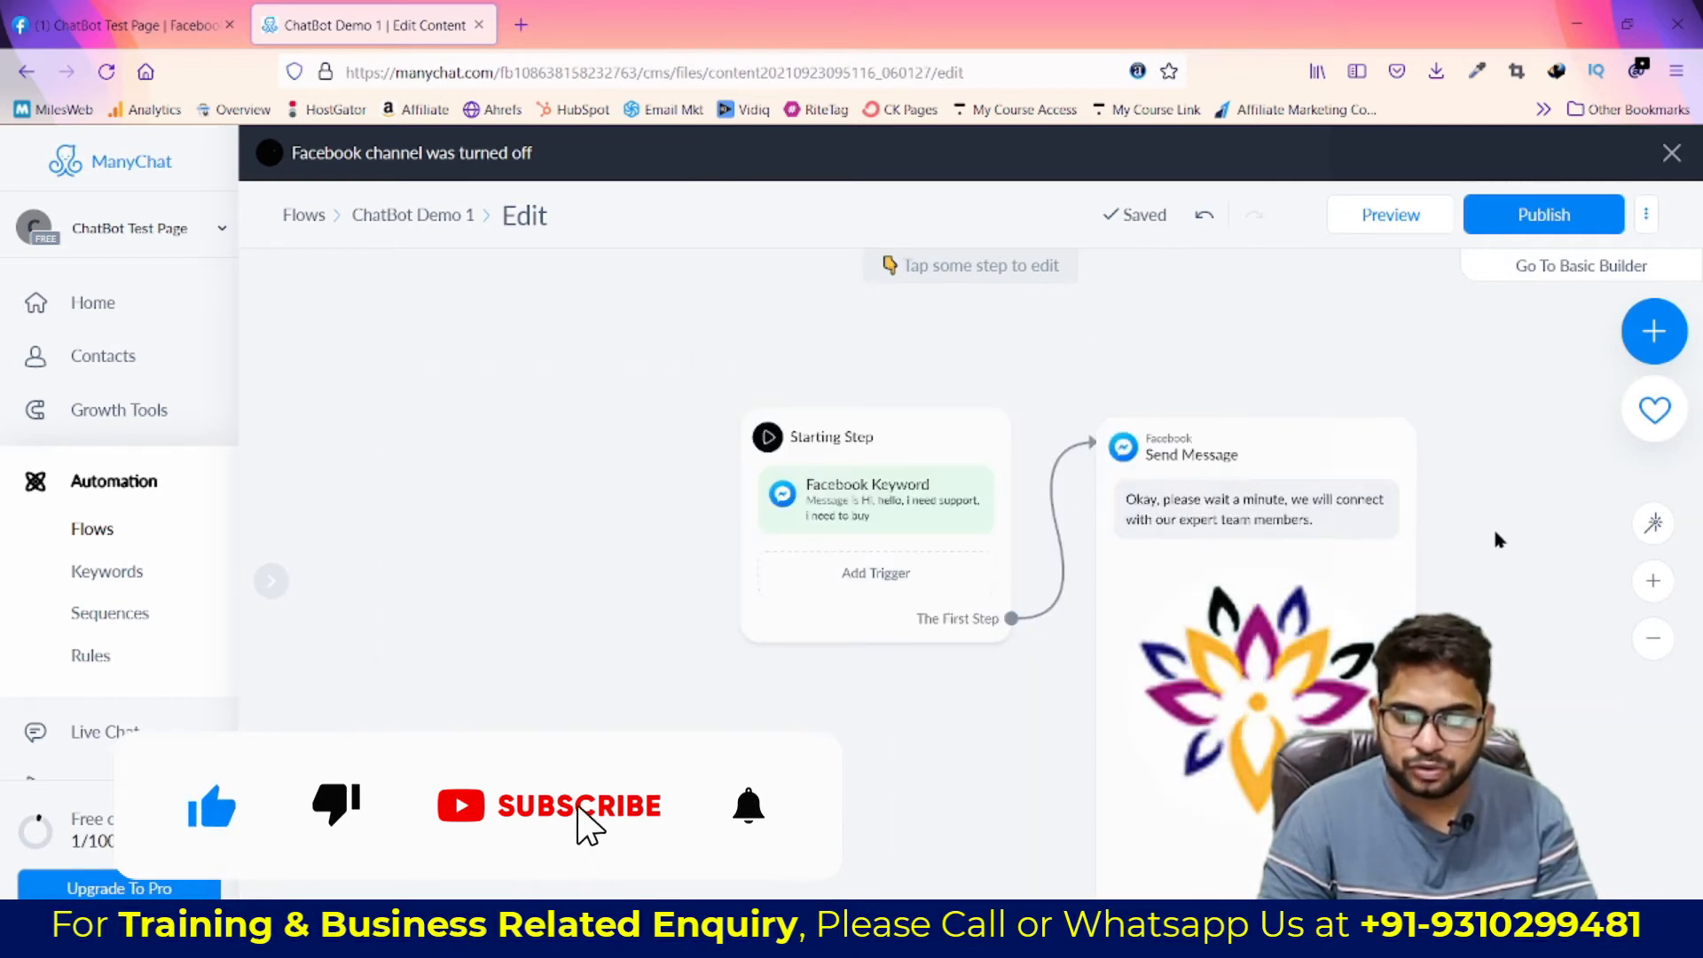
pyautogui.moveTo(826, 746); pyautogui.dragTo(559, 626)
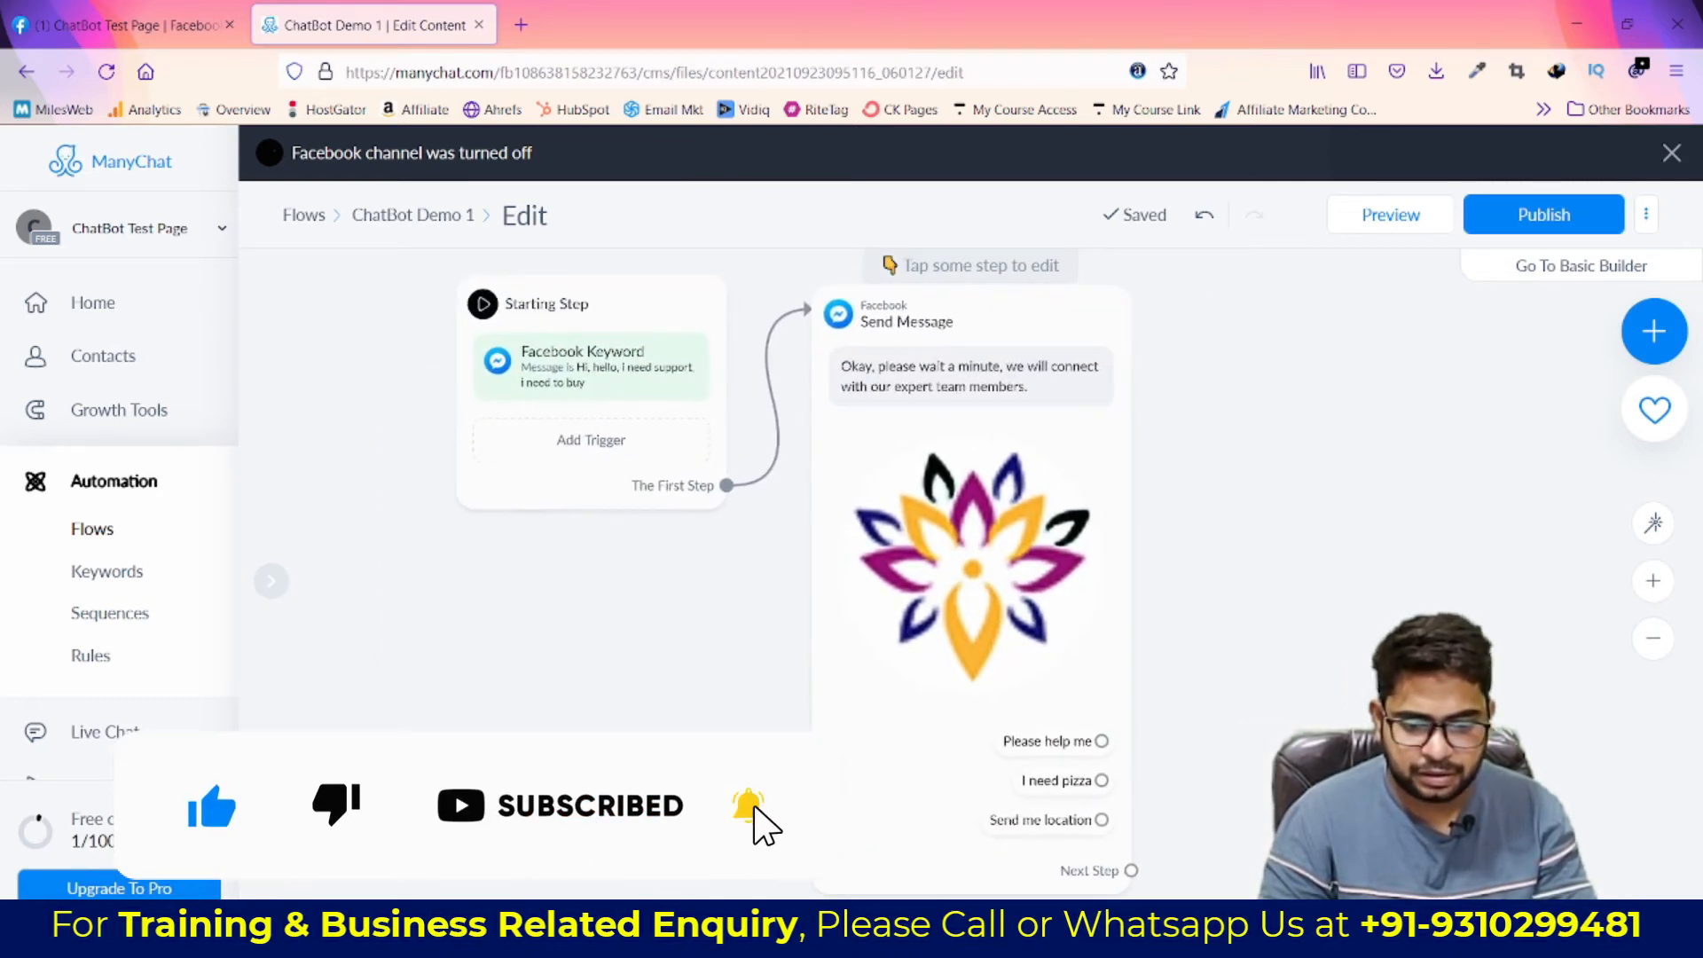
pyautogui.click(1539, 216)
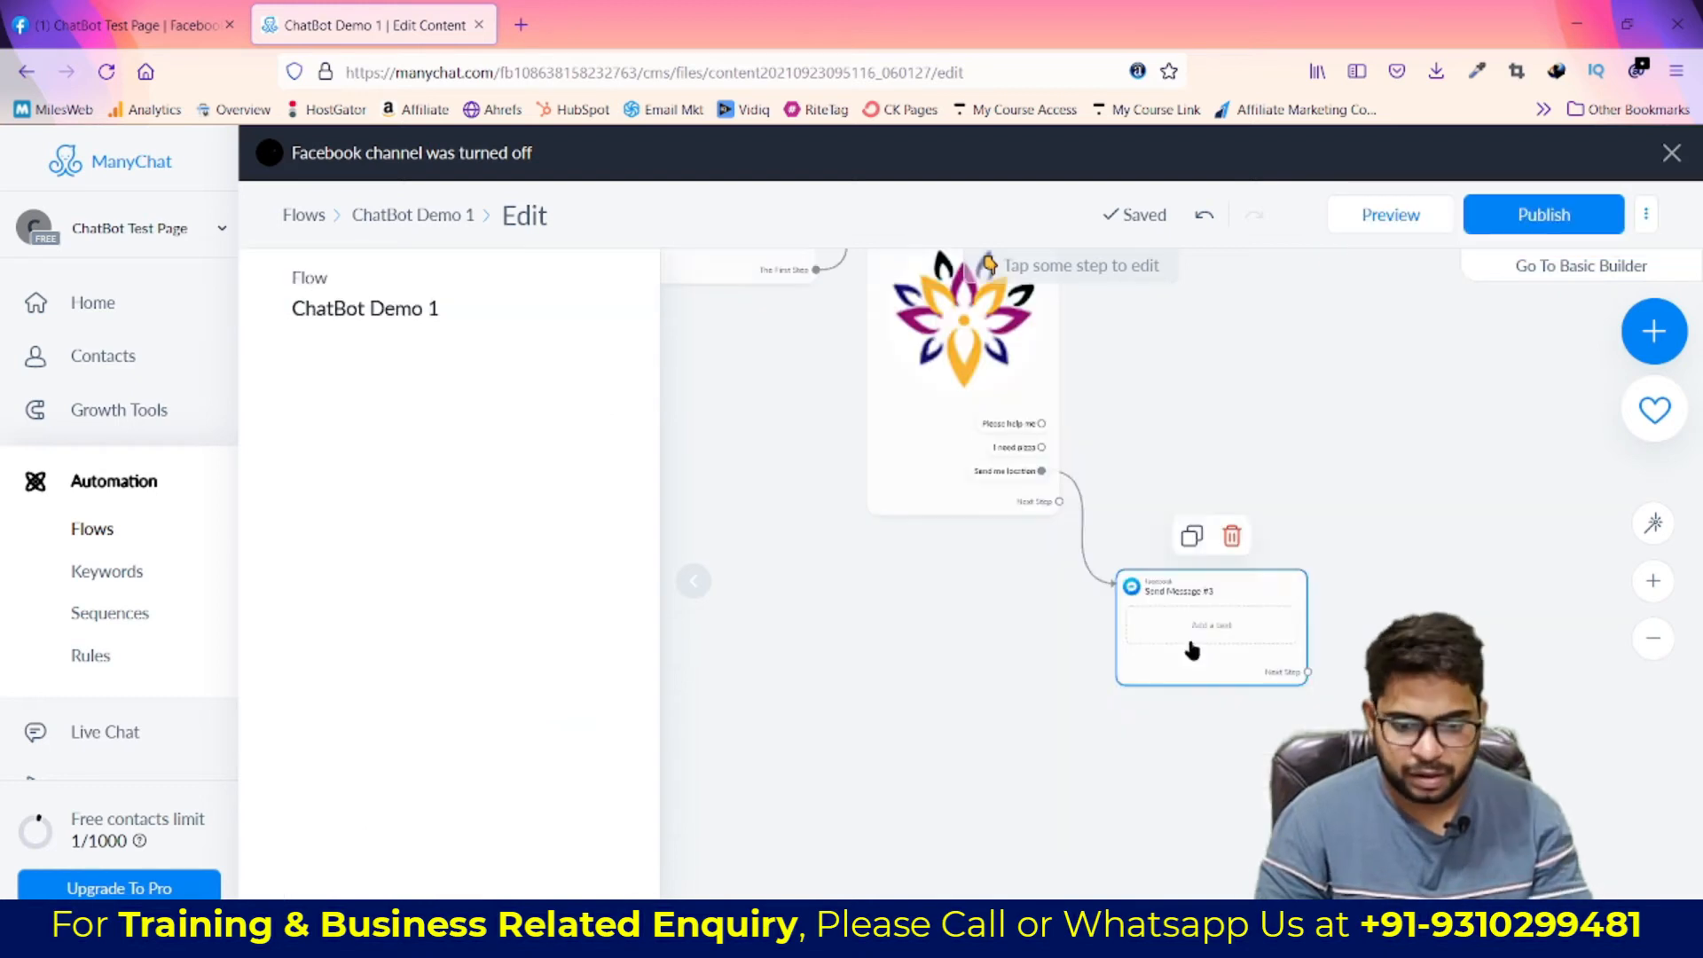
# Place the Send Message #3 block beside the Send Message block and set its text to "Thanks for choosing our product!"
pyautogui.moveTo(1190, 647); pyautogui.dragTo(1246, 417)
pyautogui.moveTo(1238, 490); pyautogui.dragTo(1087, 693)
pyautogui.click(1118, 608)
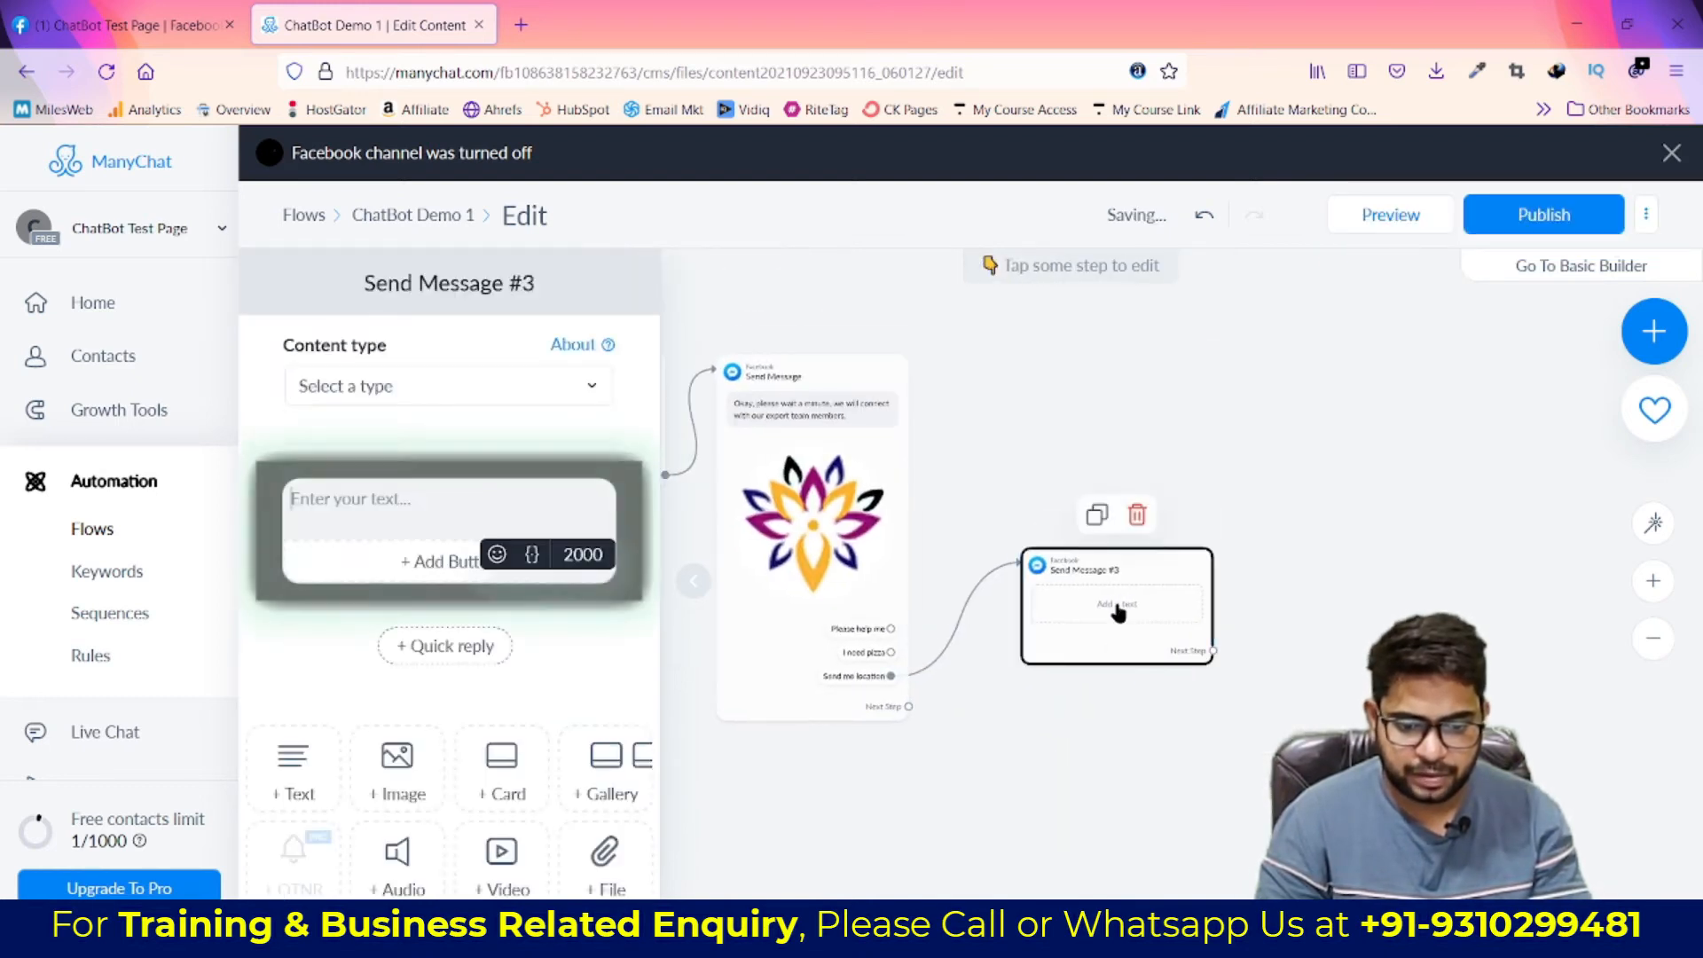
pyautogui.click(418, 495)
pyautogui.write('Thanks for choosing our pr')
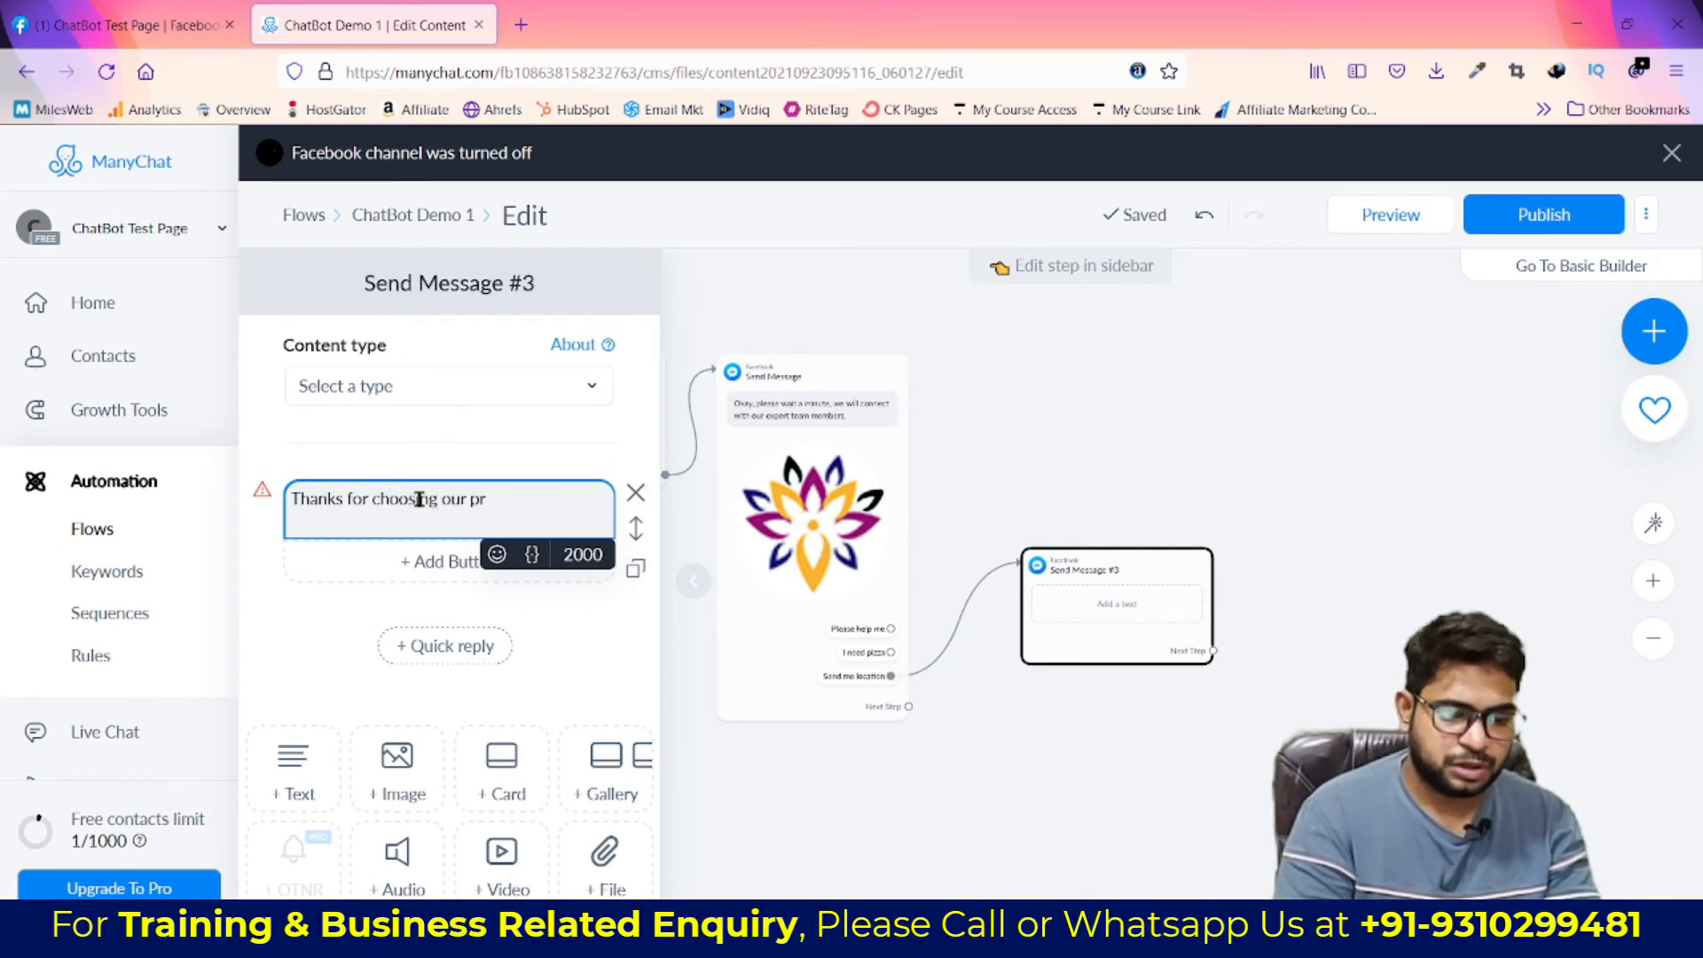
pyautogui.write('oduct!')
pyautogui.click(1340, 422)
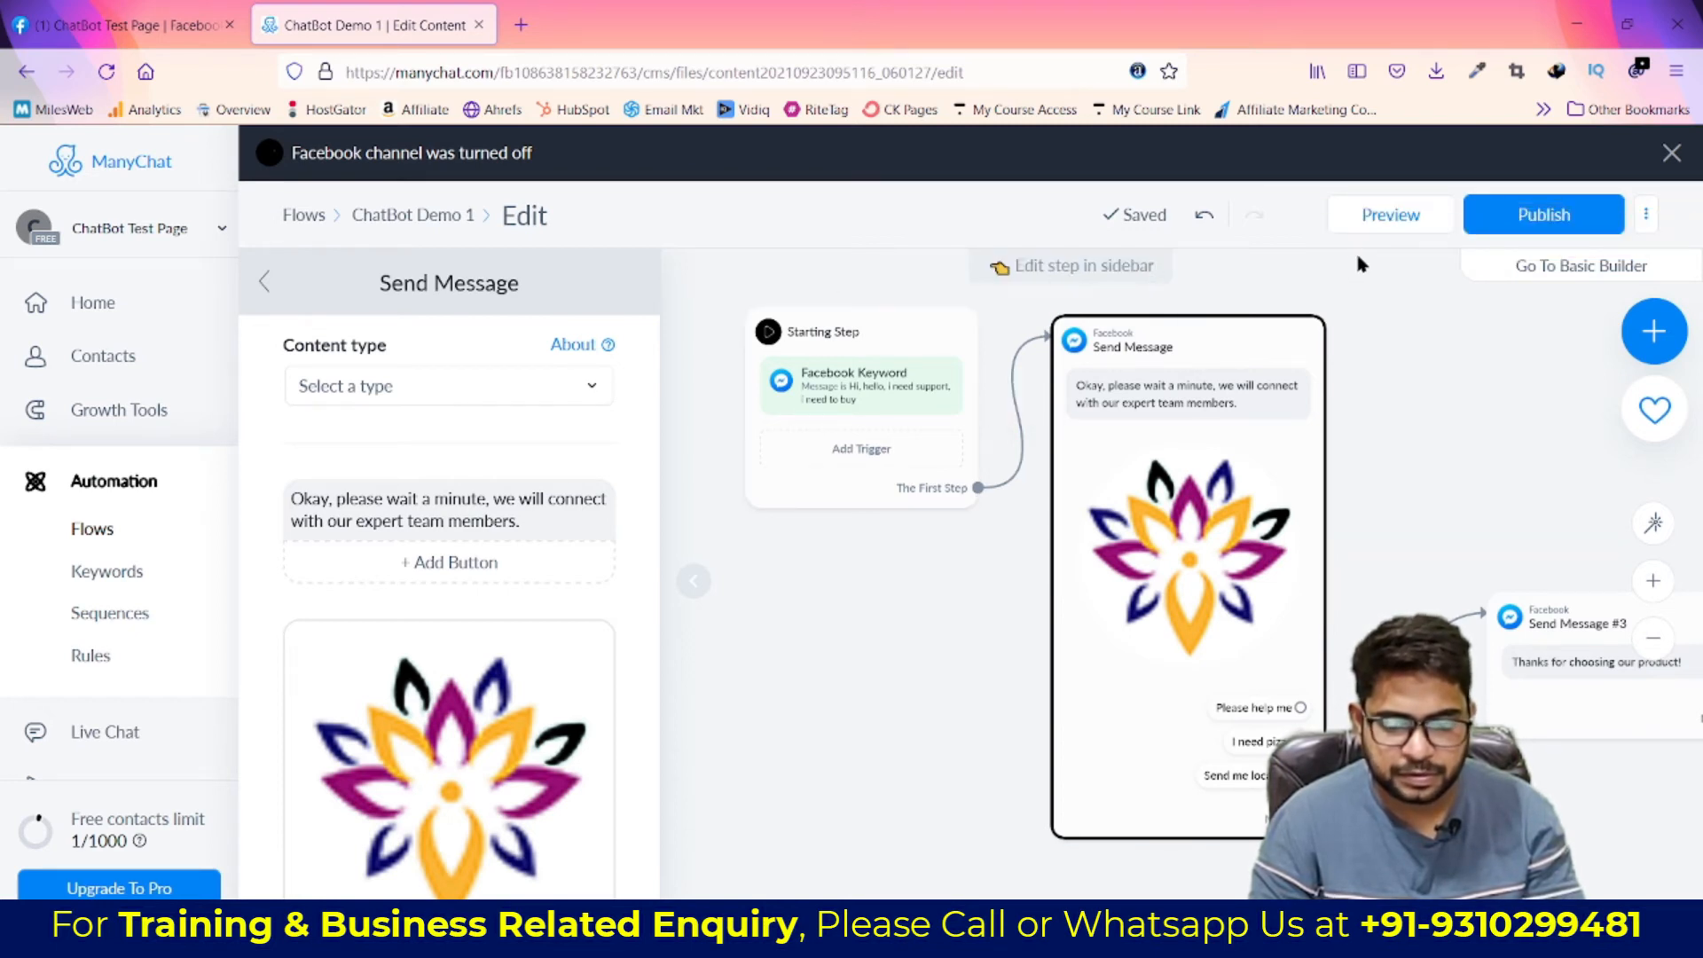
# Check the action options of the "Please help me" quick reply and look over the Send Message step's quick replies
pyautogui.moveTo(1195, 576)
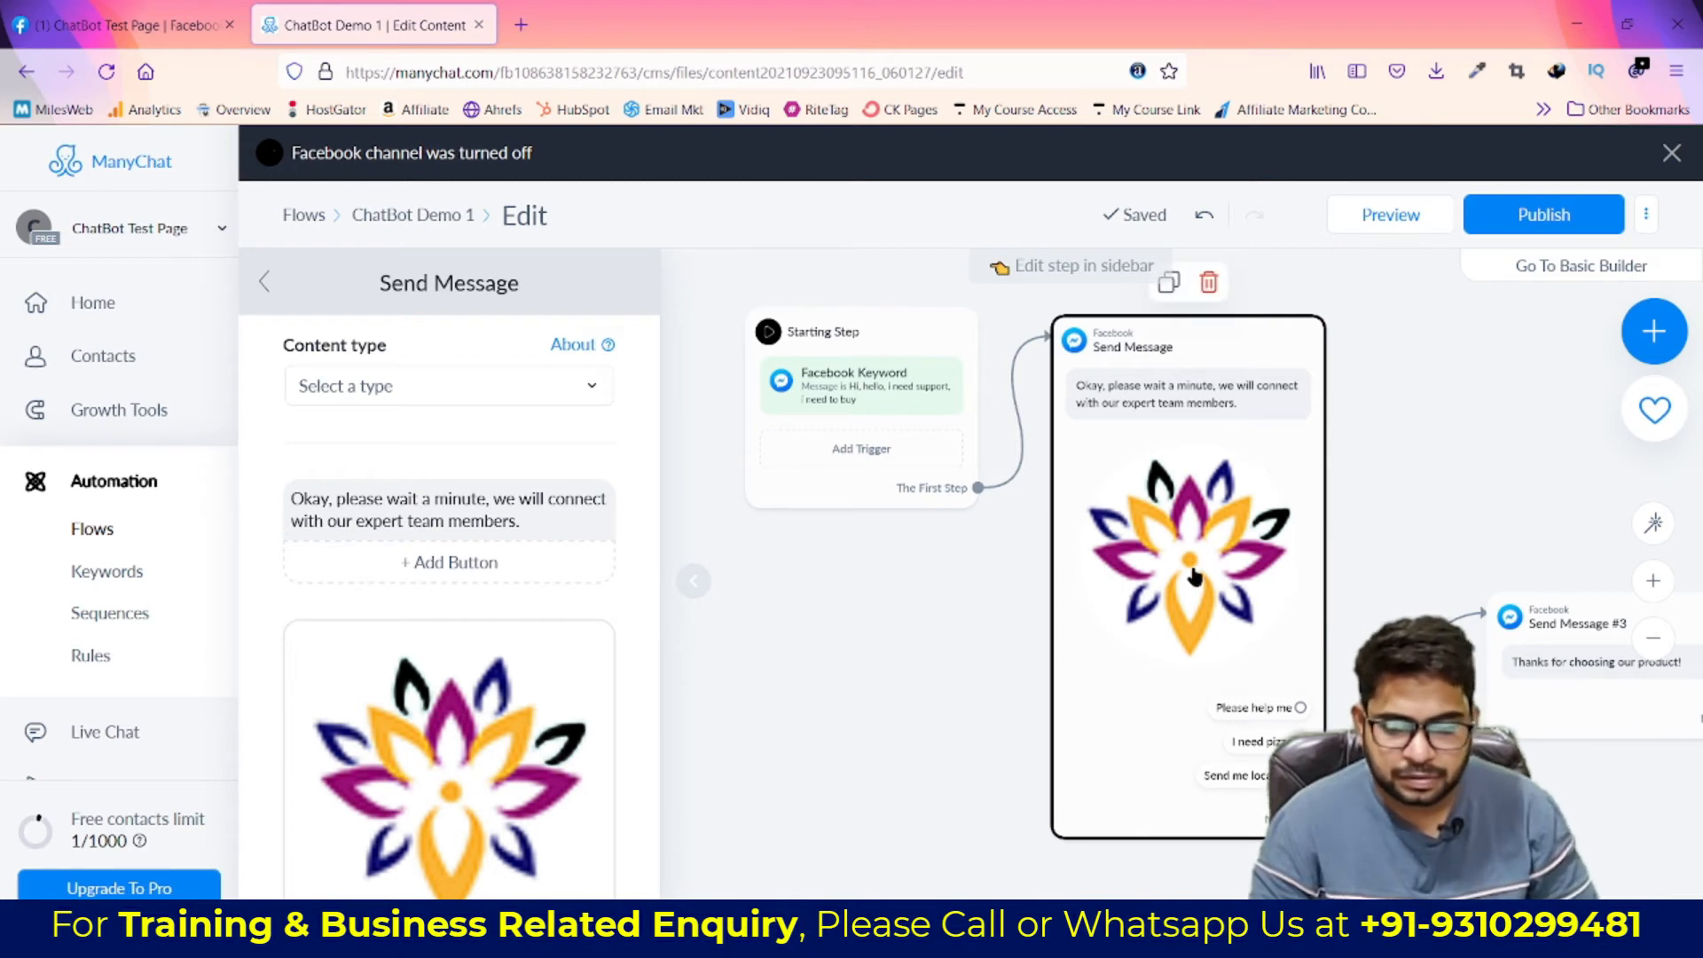
pyautogui.click(1223, 720)
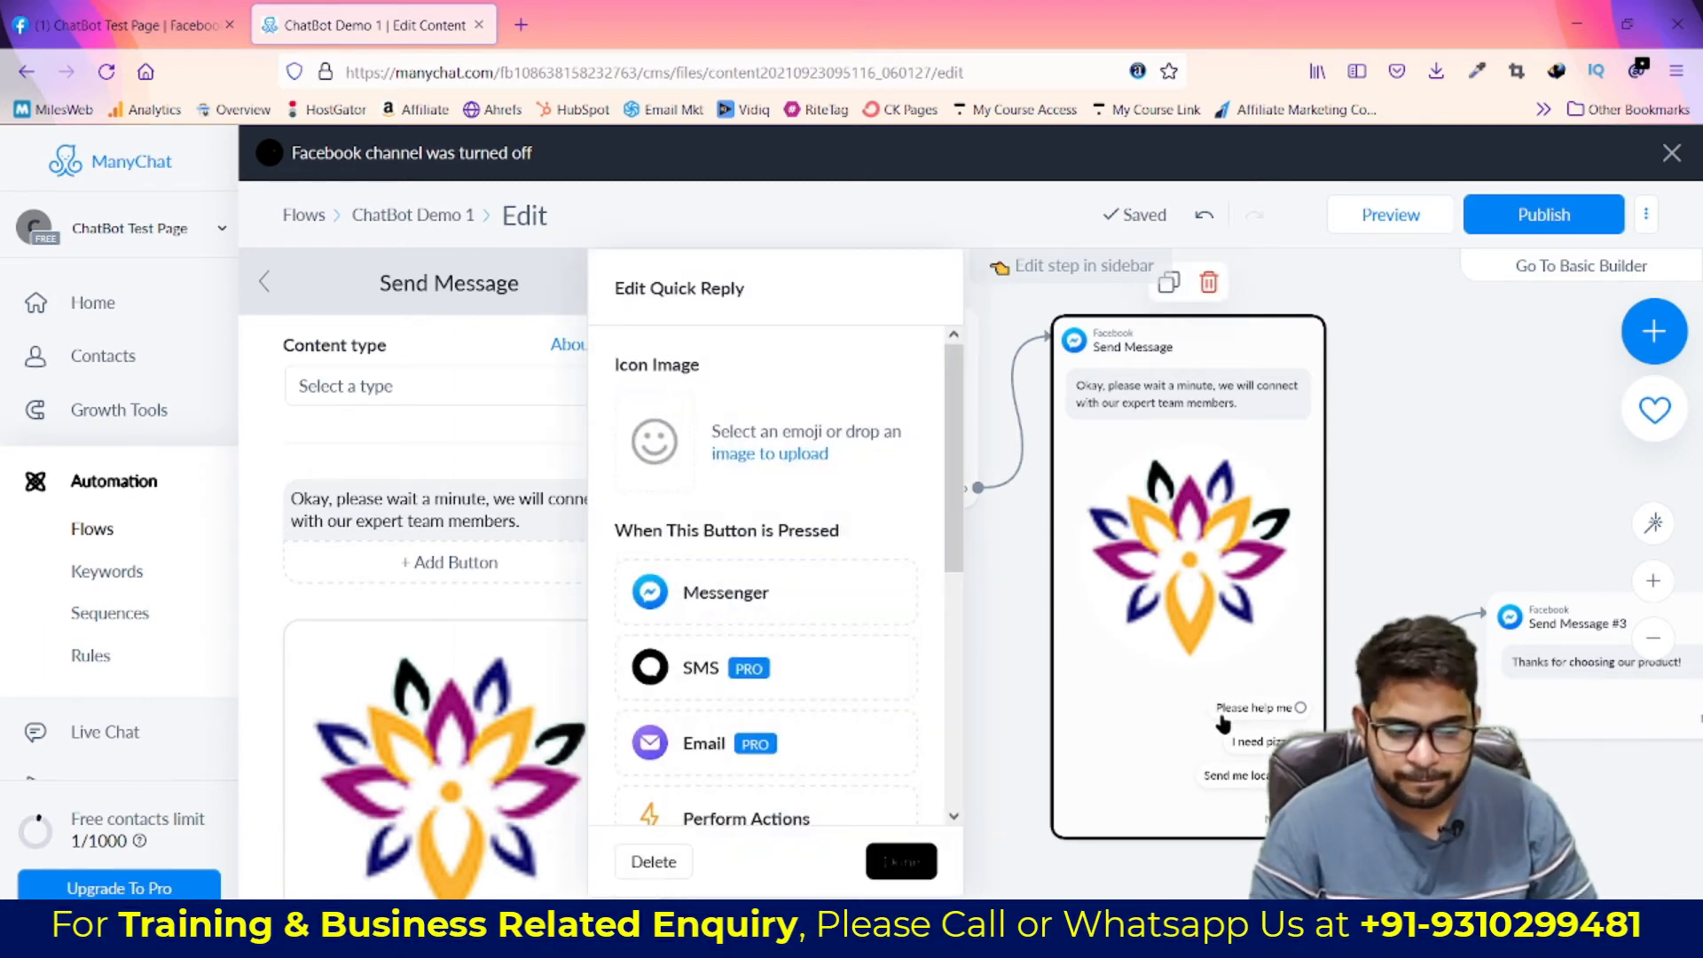
pyautogui.scroll(-4, 820, 603)
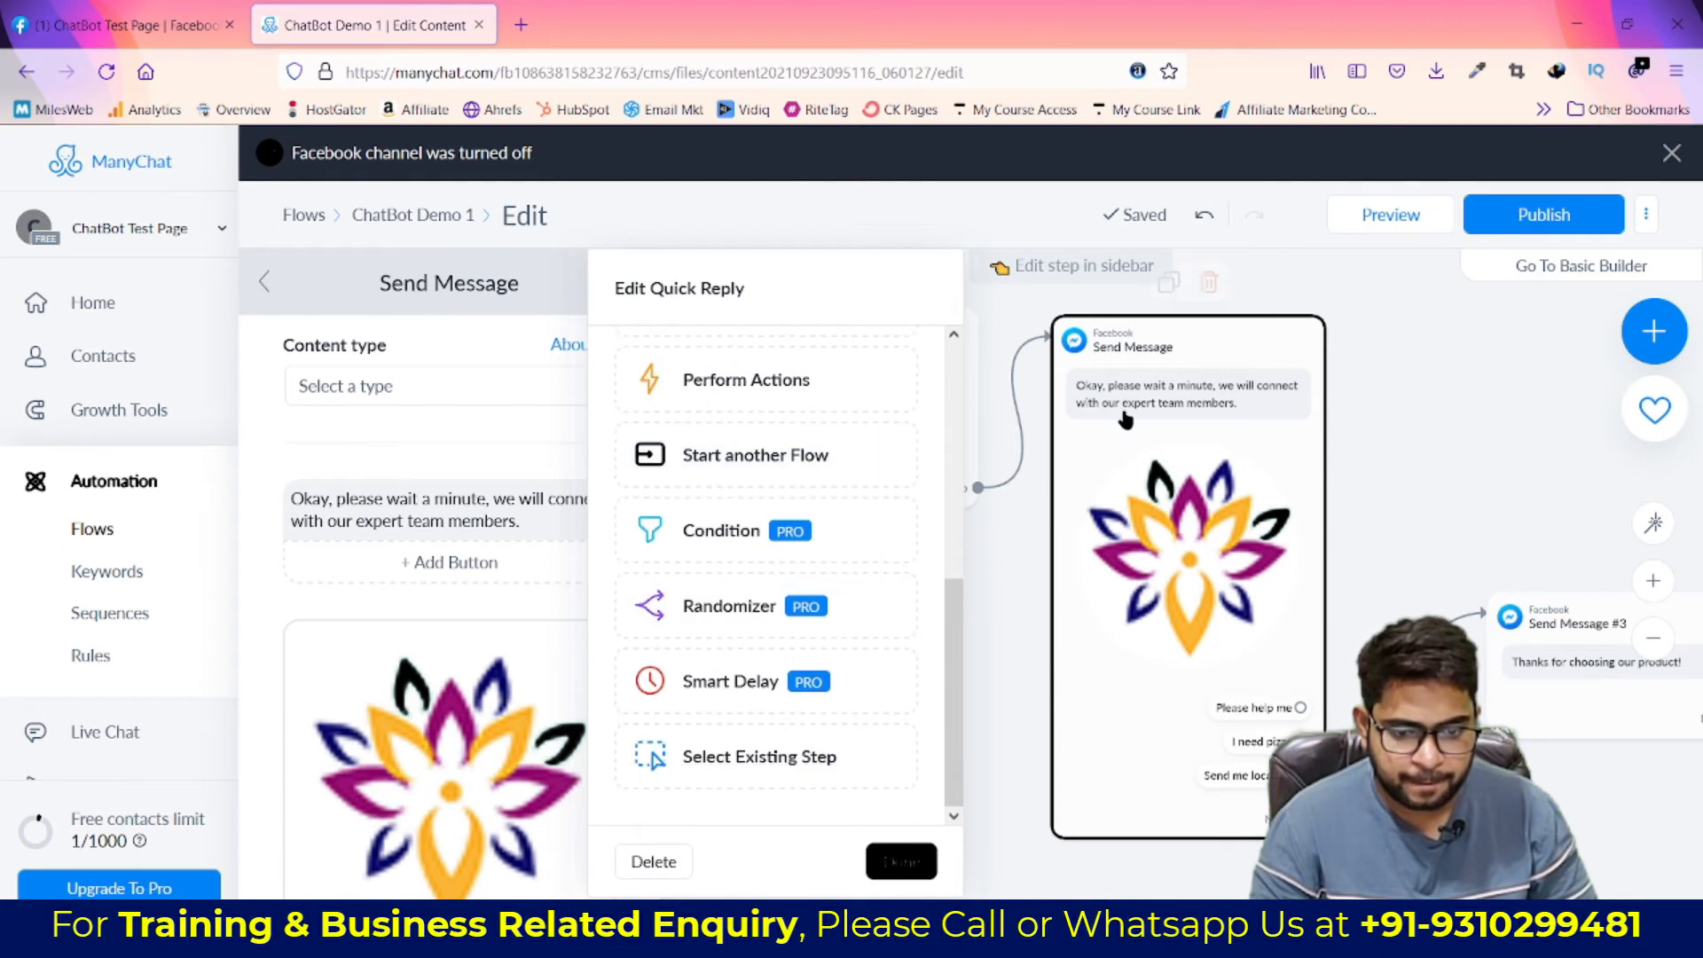
pyautogui.click(1123, 408)
pyautogui.scroll(-3, 532, 496)
pyautogui.scroll(-2, 527, 501)
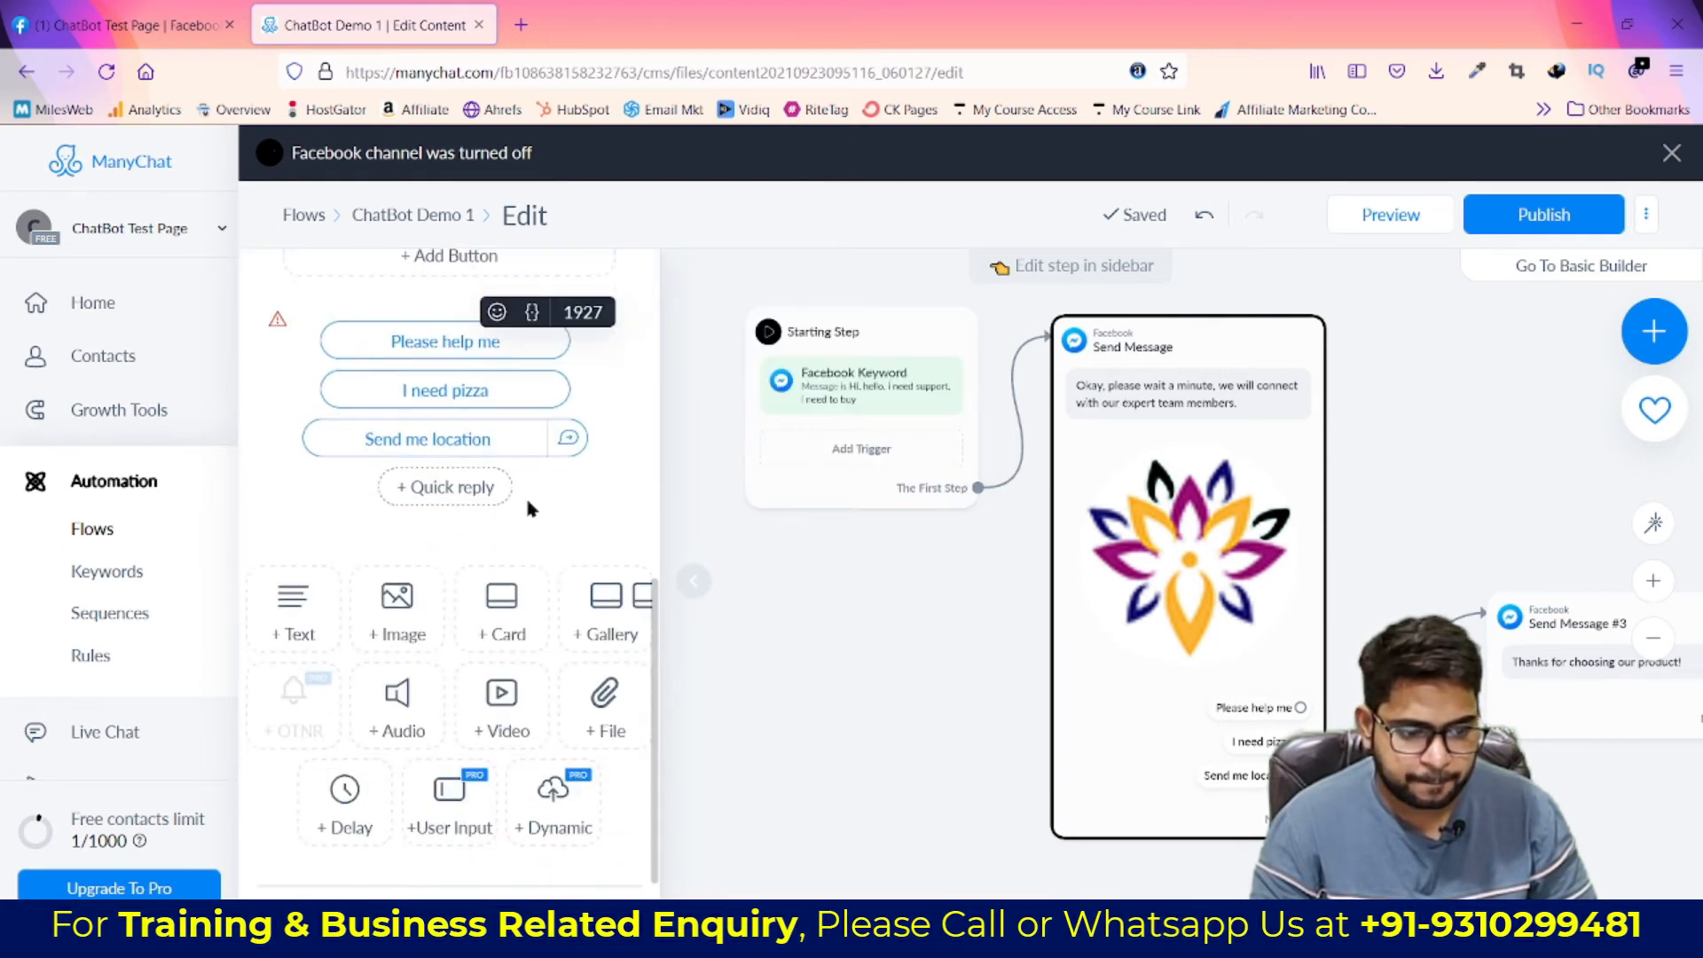
pyautogui.scroll(4, 400, 475)
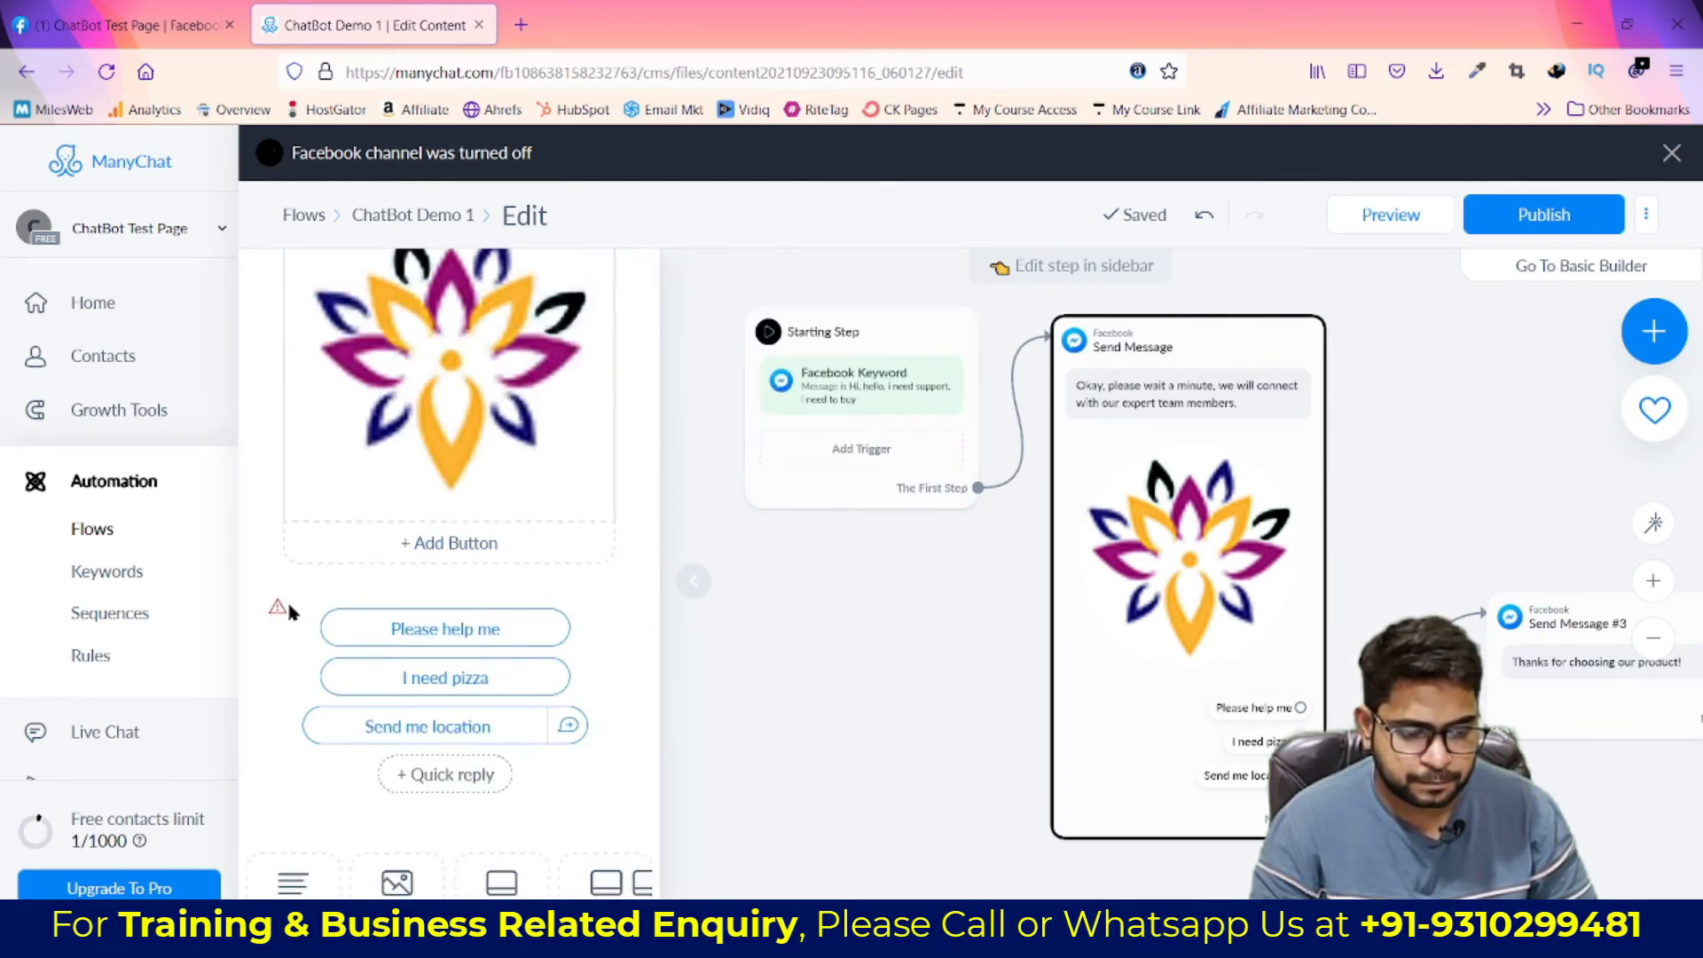
# Delete the quick replies "Please help me", "I need pizza" and "Send me location" from the Send Message step
pyautogui.click(464, 639)
pyautogui.scroll(-5, 781, 621)
pyautogui.click(654, 856)
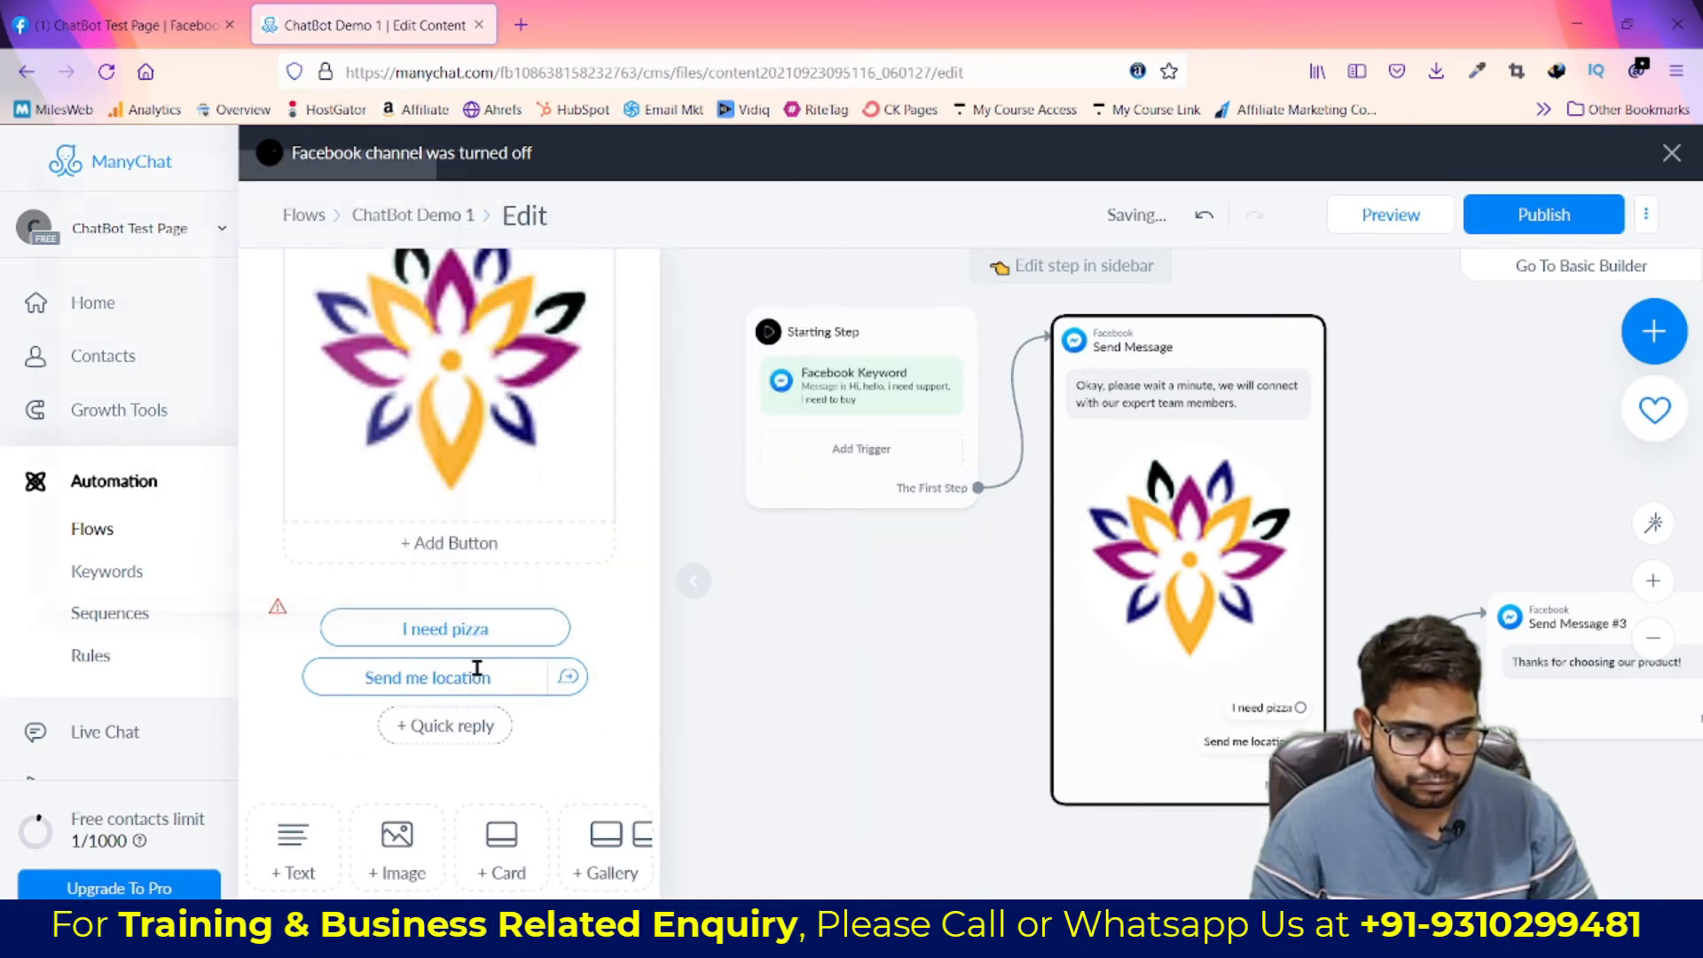
pyautogui.click(459, 632)
pyautogui.click(678, 859)
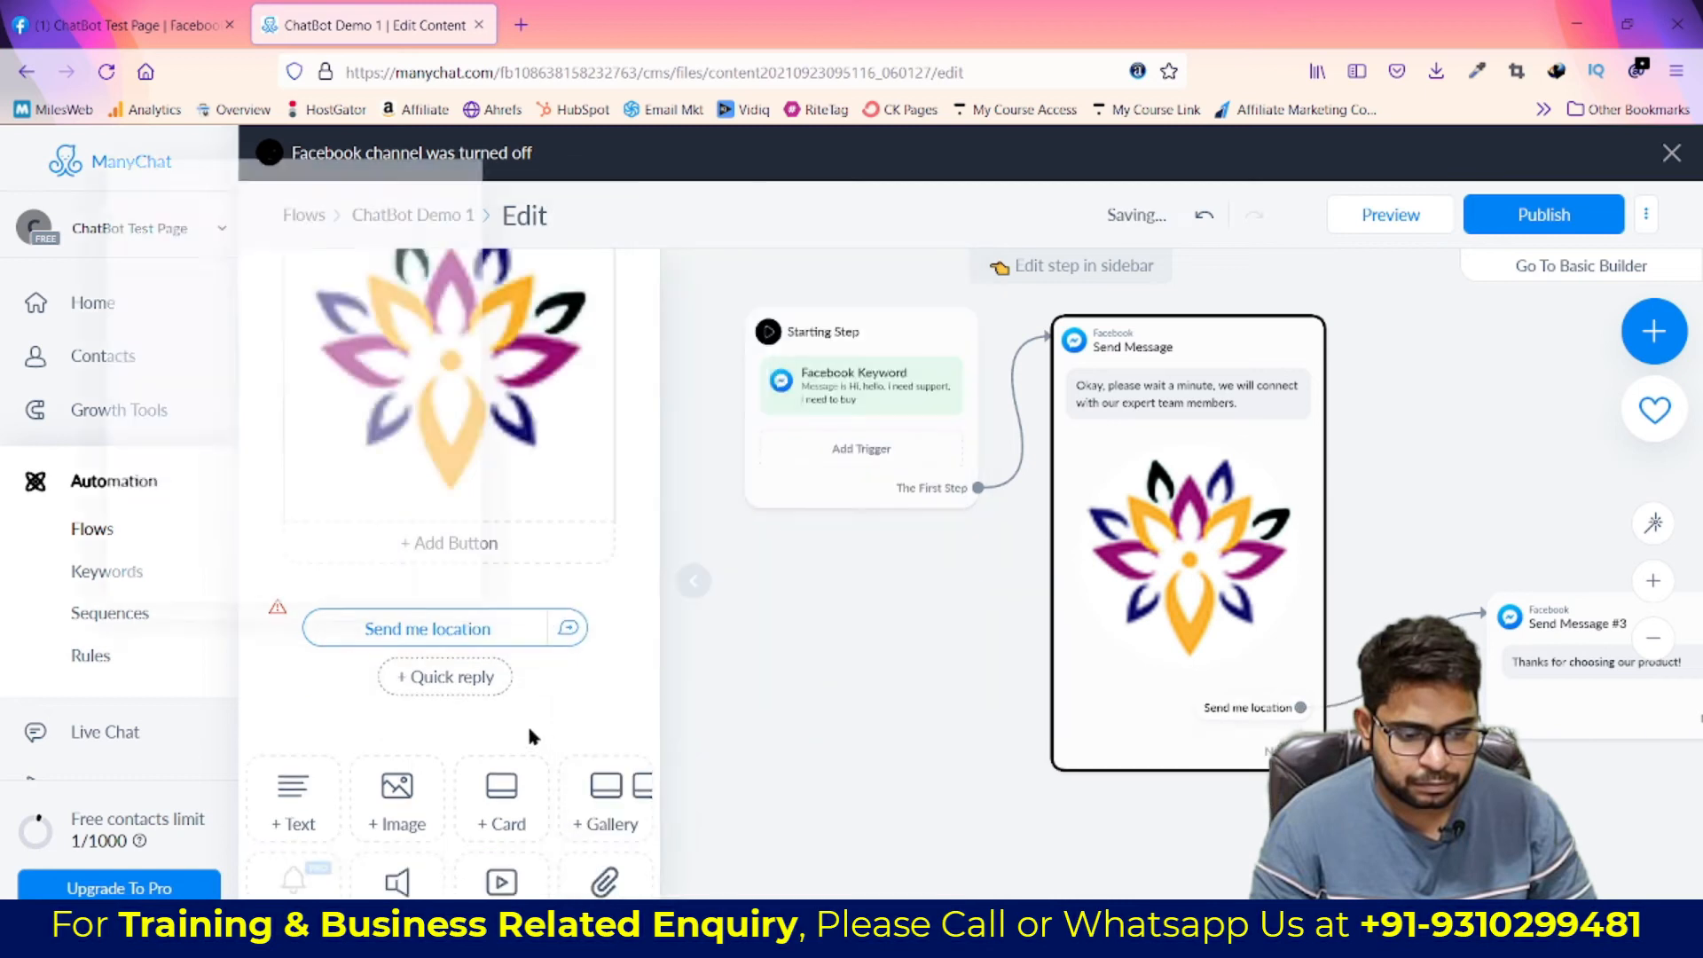
pyautogui.click(444, 628)
pyautogui.click(669, 834)
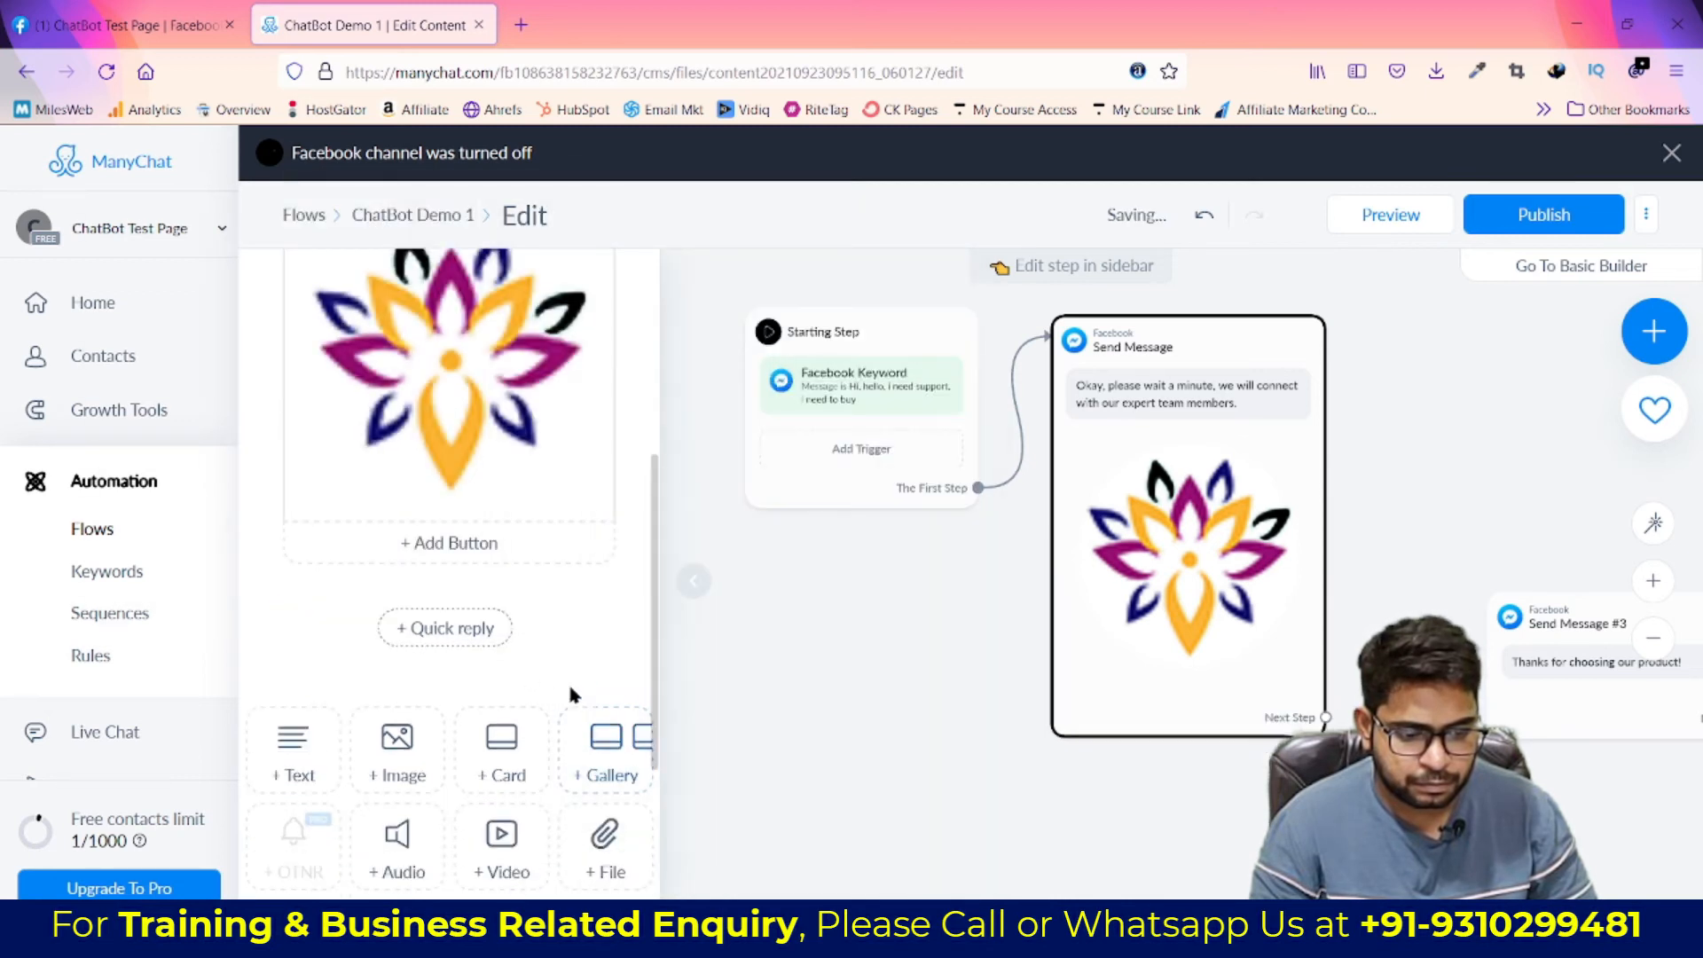
# Delete the disconnected Send Message #3 block from the flow
pyautogui.scroll(3, 958, 656)
pyautogui.scroll(-5, 887, 576)
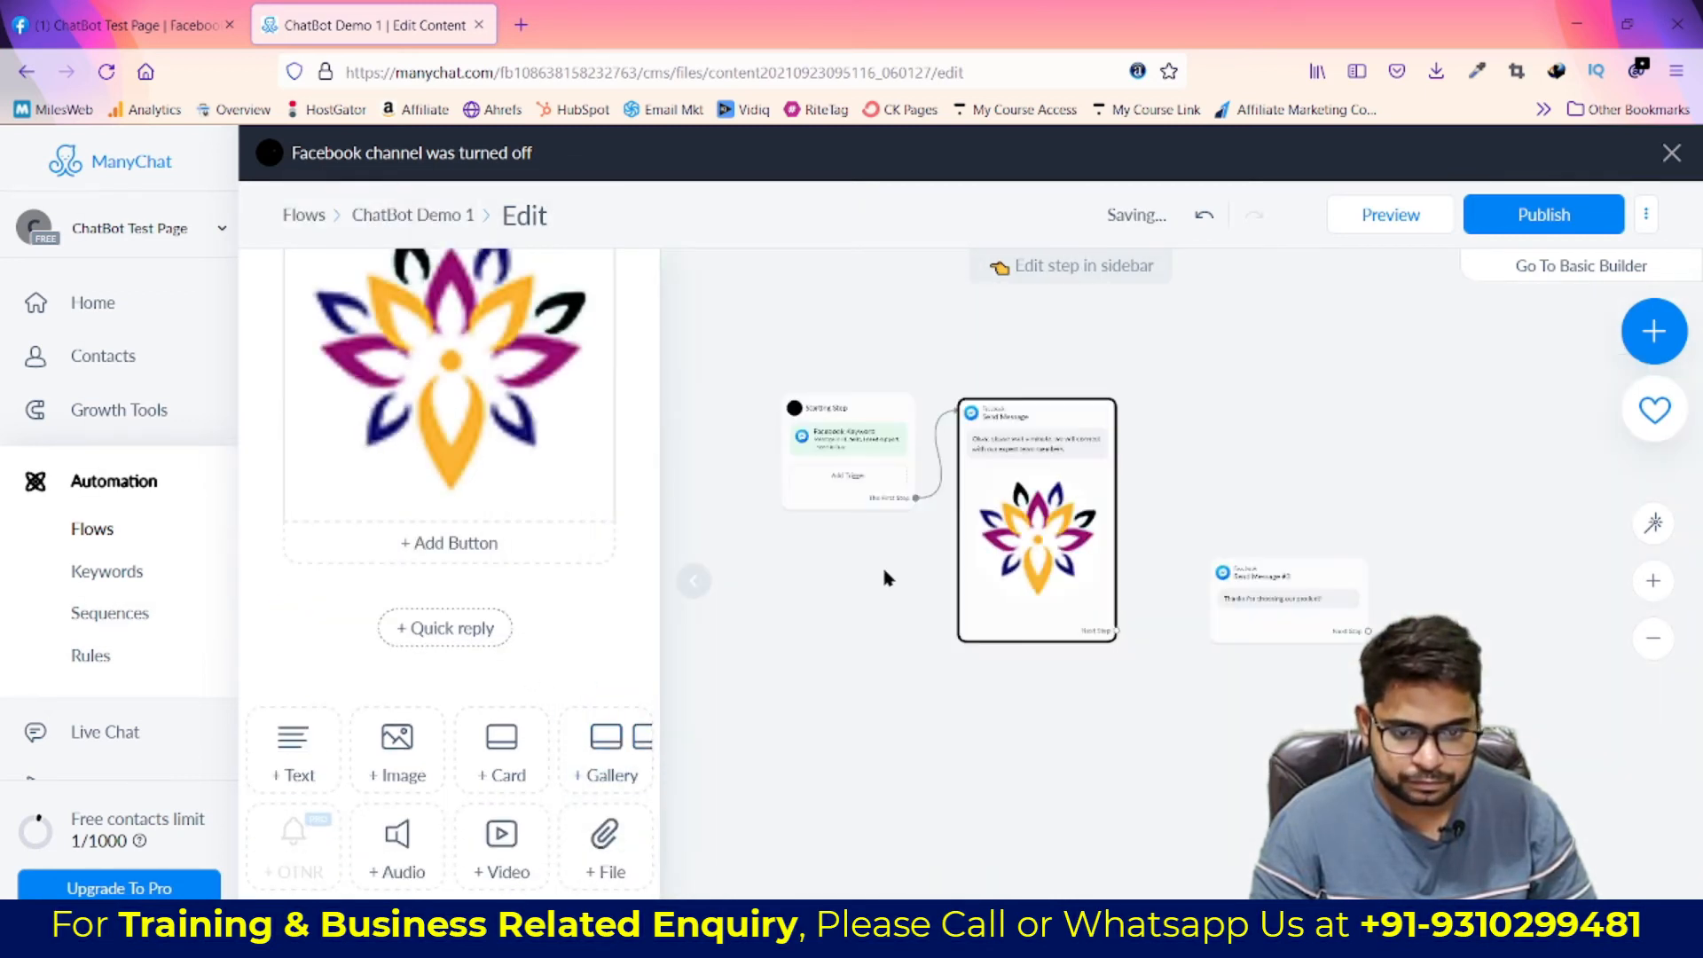
pyautogui.scroll(2, 759, 503)
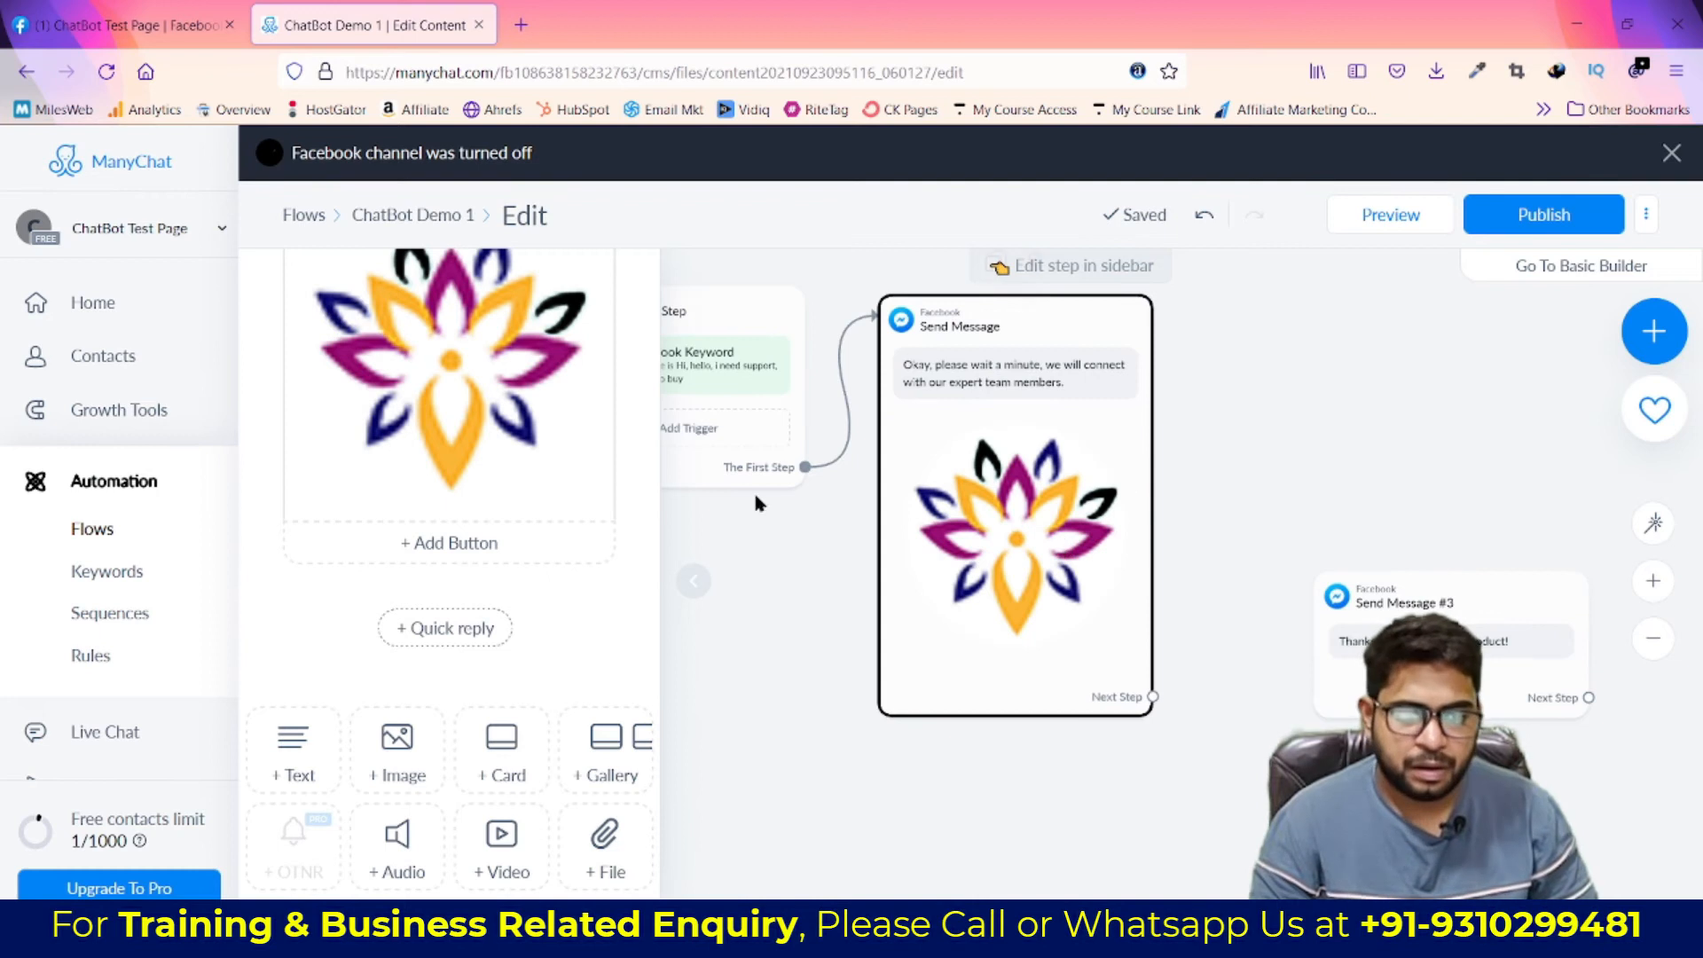
pyautogui.click(694, 581)
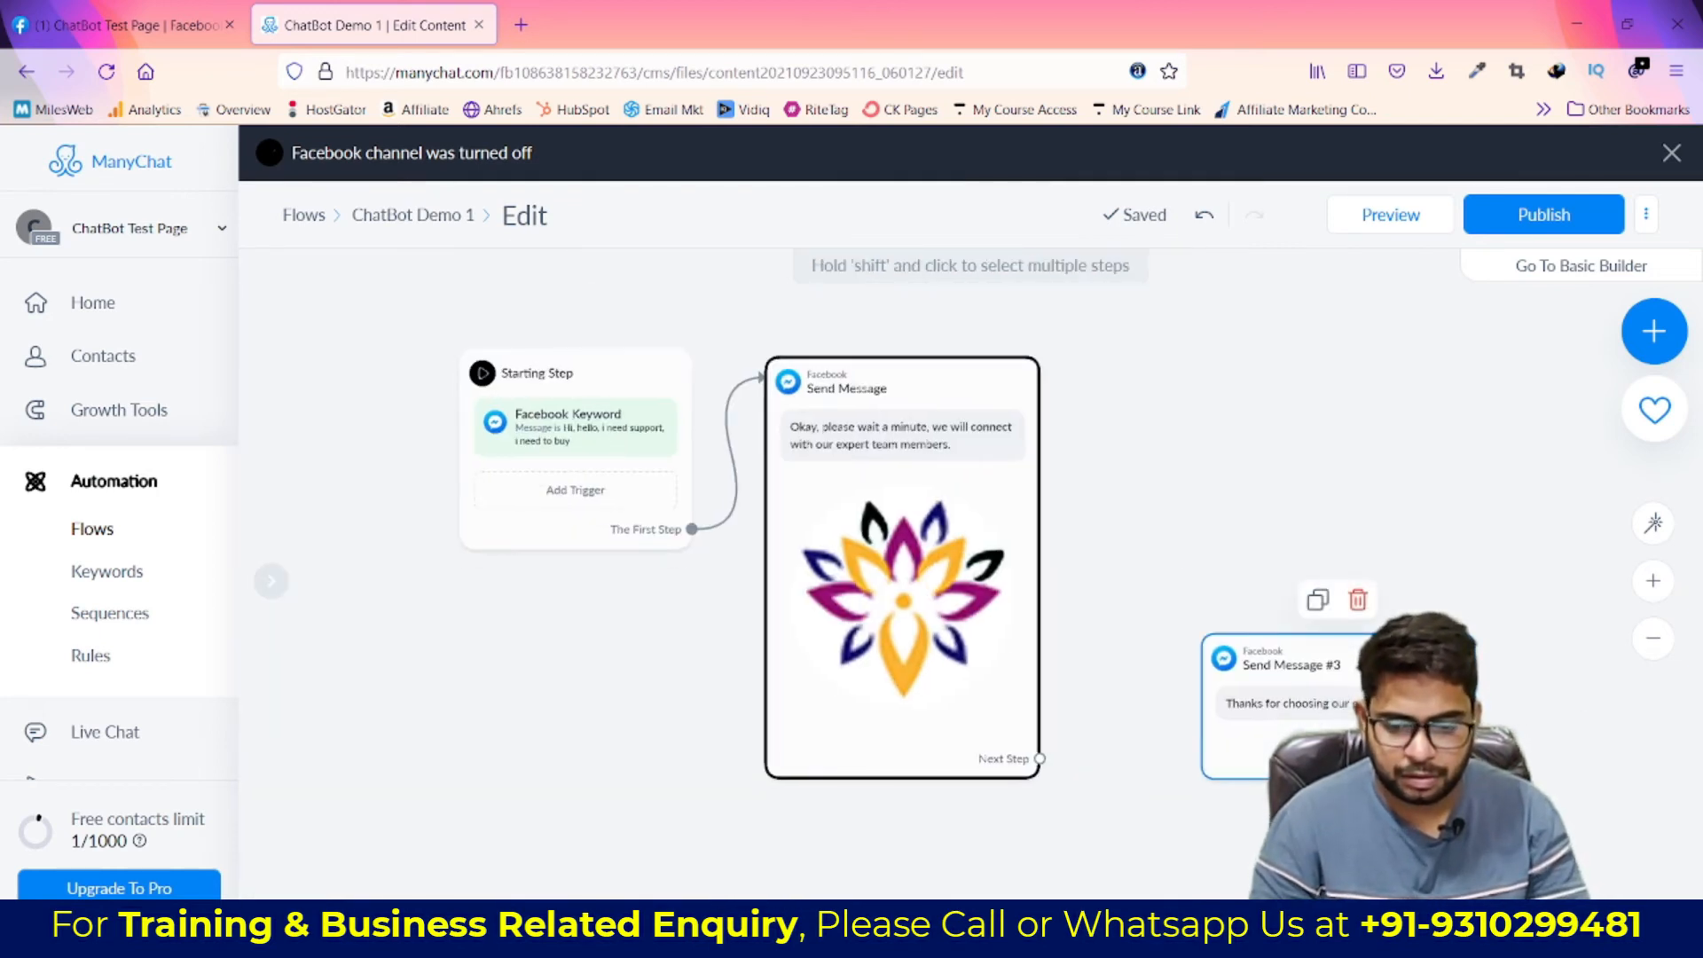
pyautogui.click(1354, 602)
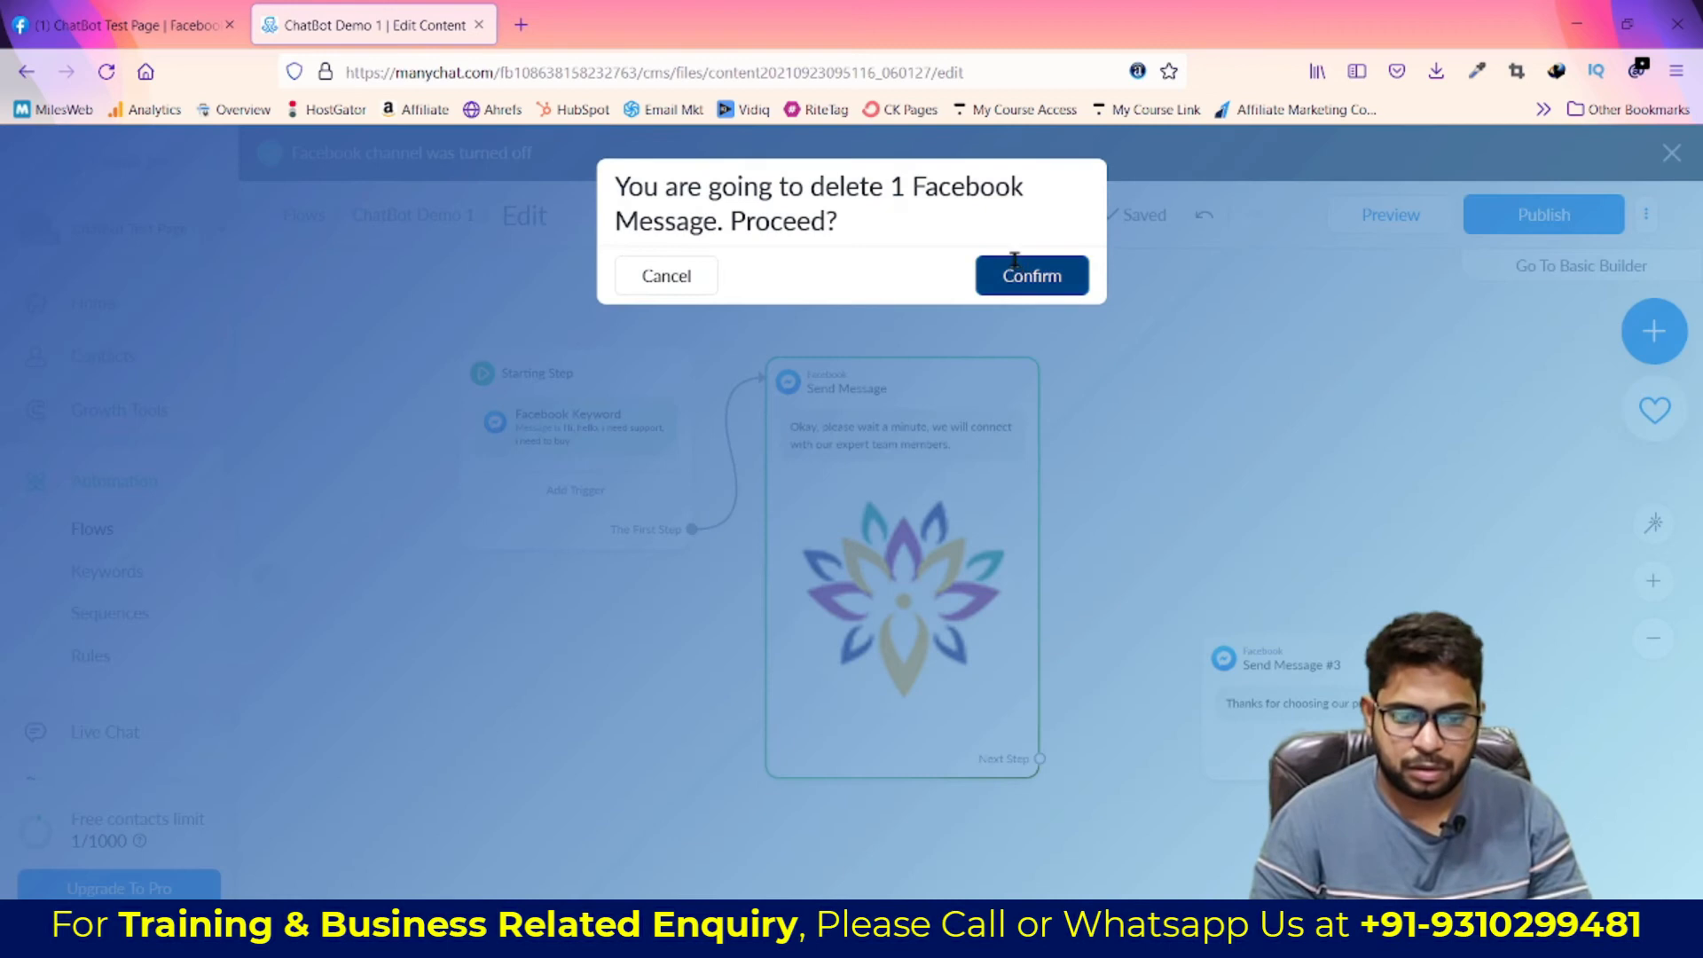
pyautogui.click(1031, 271)
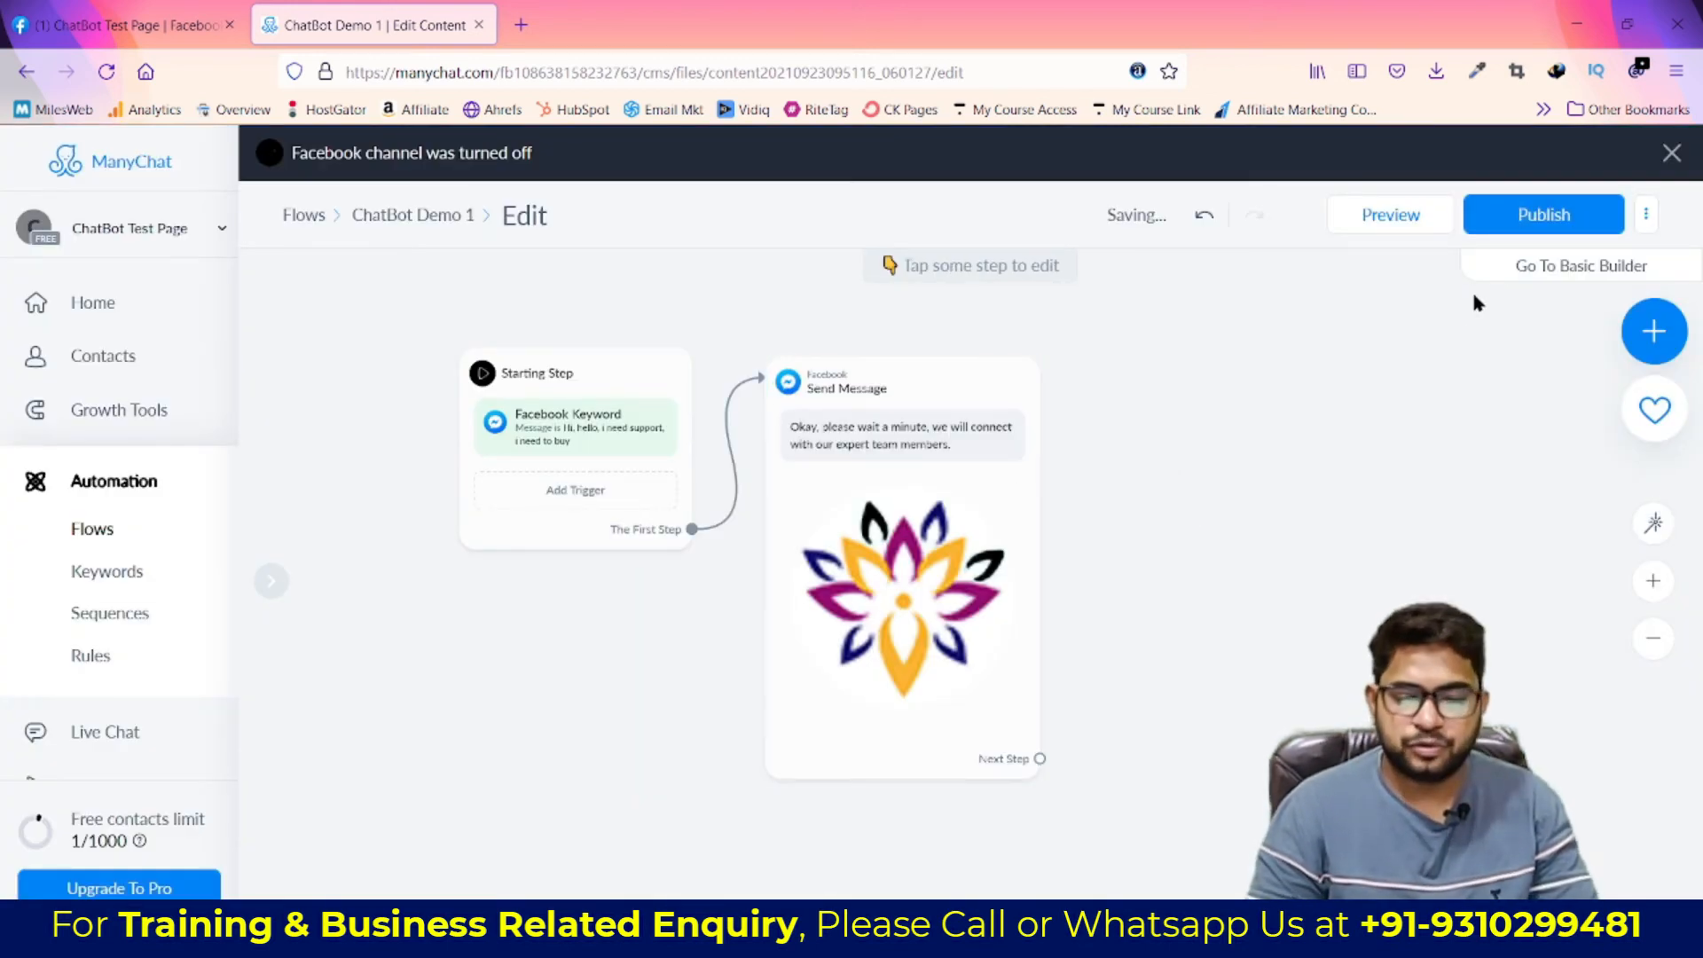
# Publish the flow and switch to the browser window showing the ChatBot Test Page on Facebook
pyautogui.click(1497, 221)
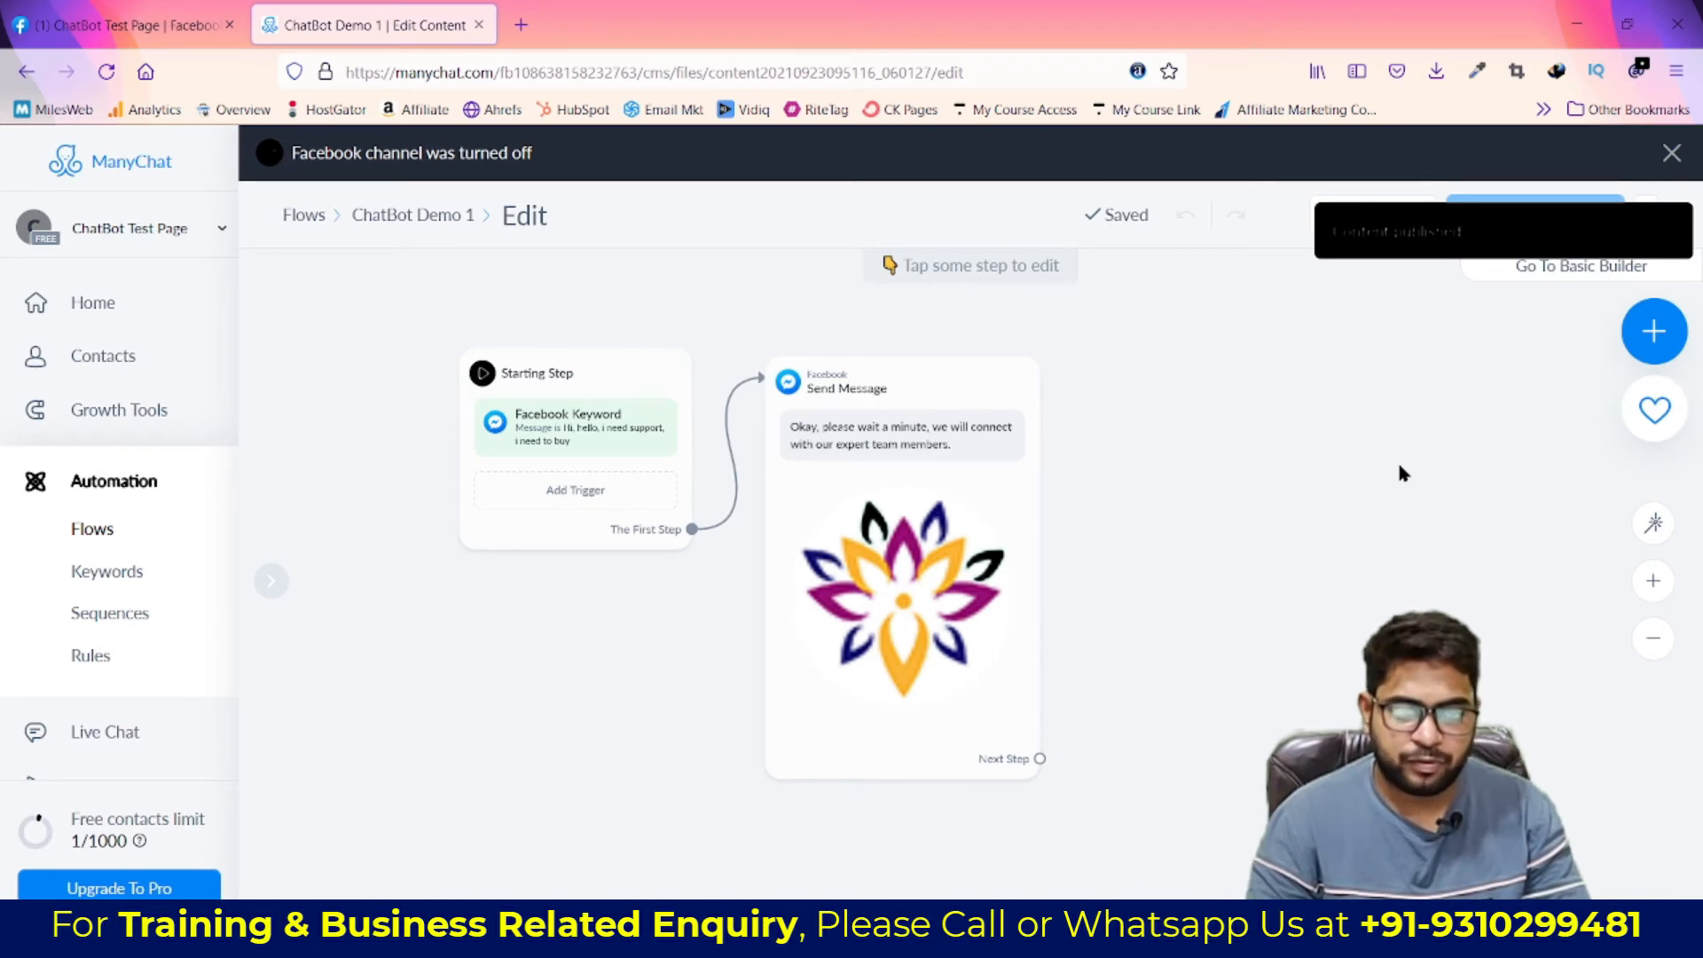
pyautogui.hotkey('alt', 'Tab')
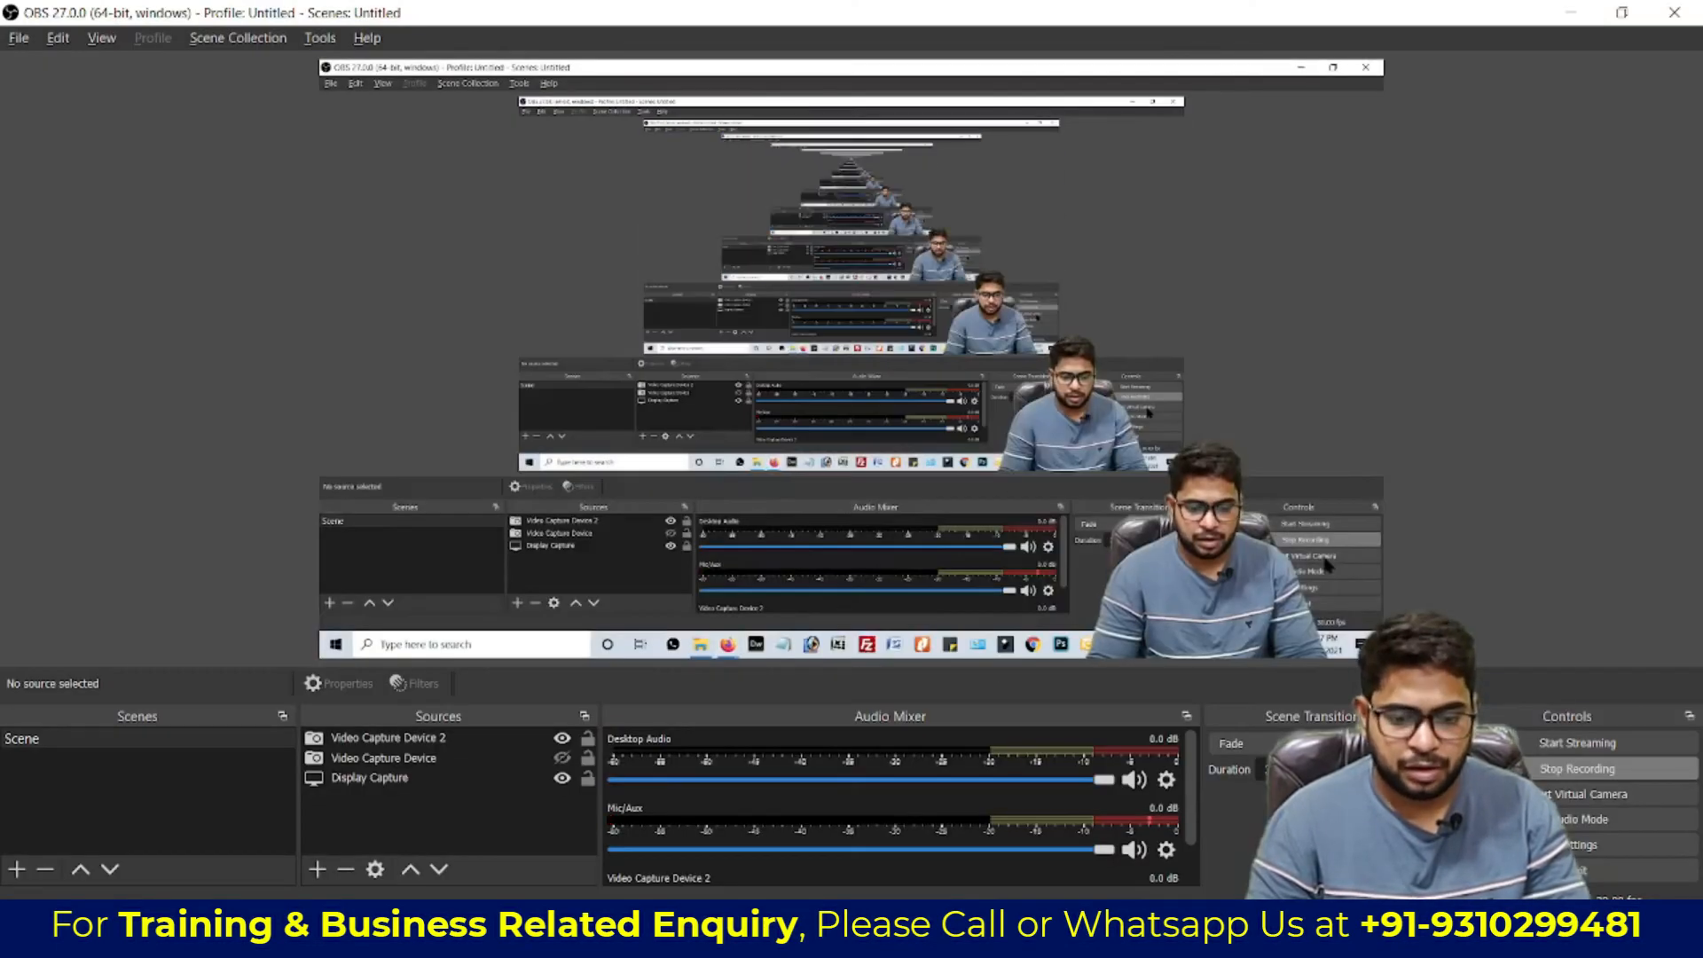
pyautogui.hotkey('alt', 'Tab')
pyautogui.moveTo(653, 940)
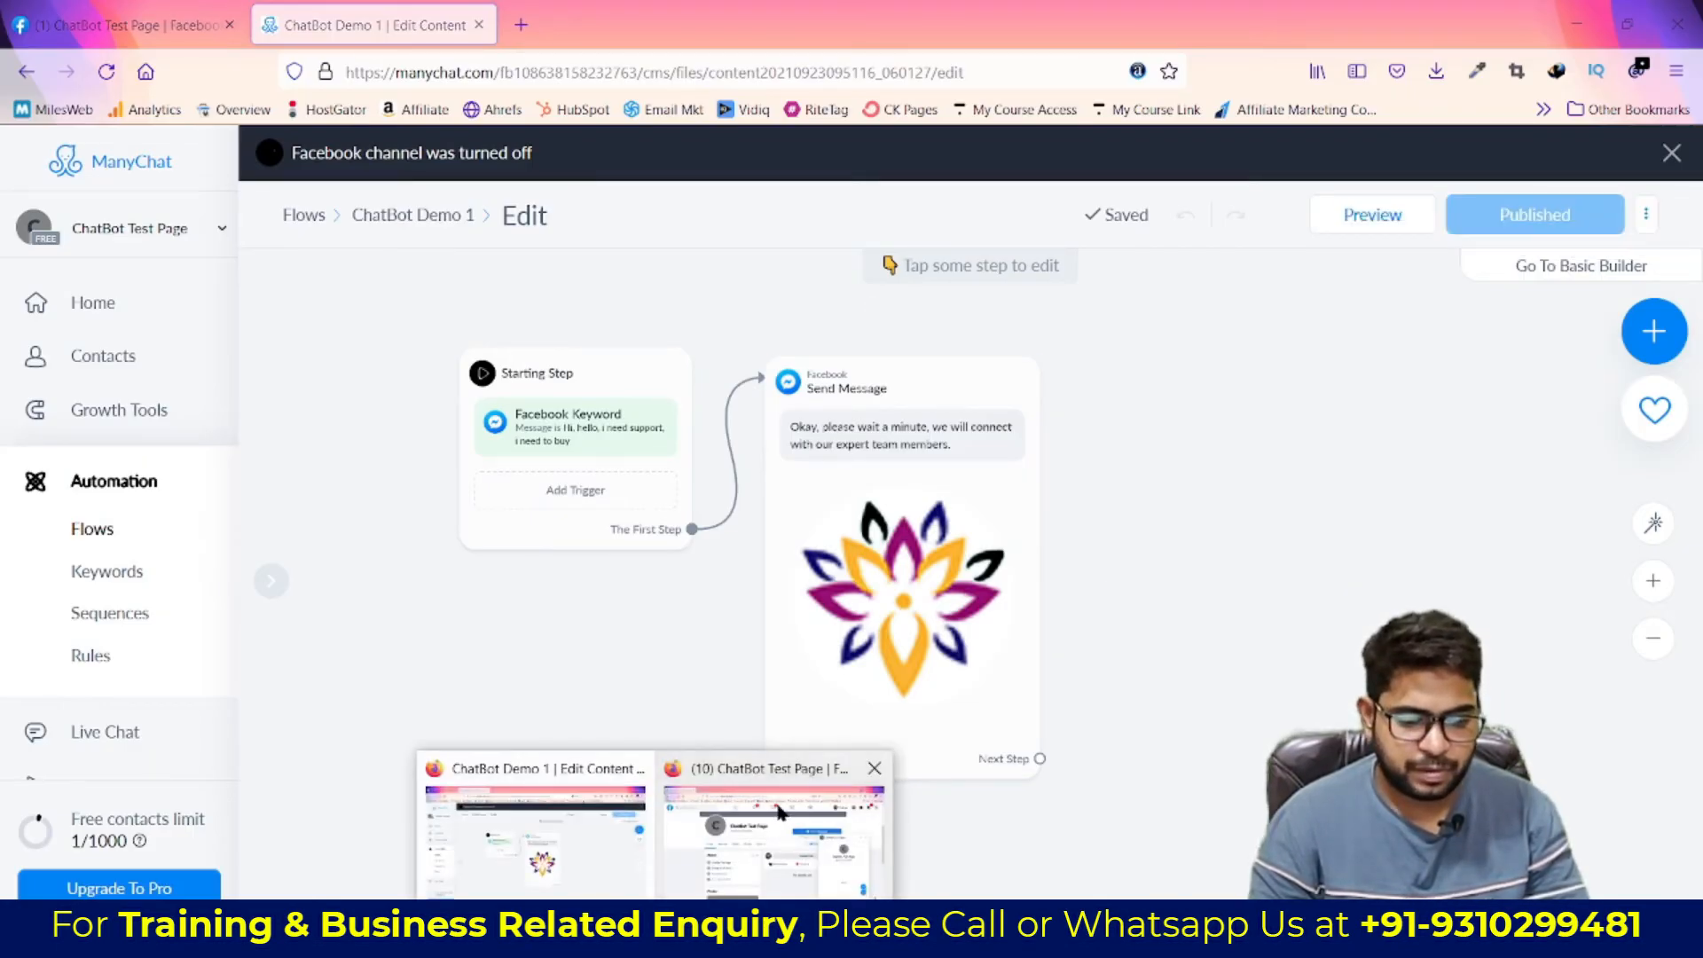
pyautogui.click(780, 812)
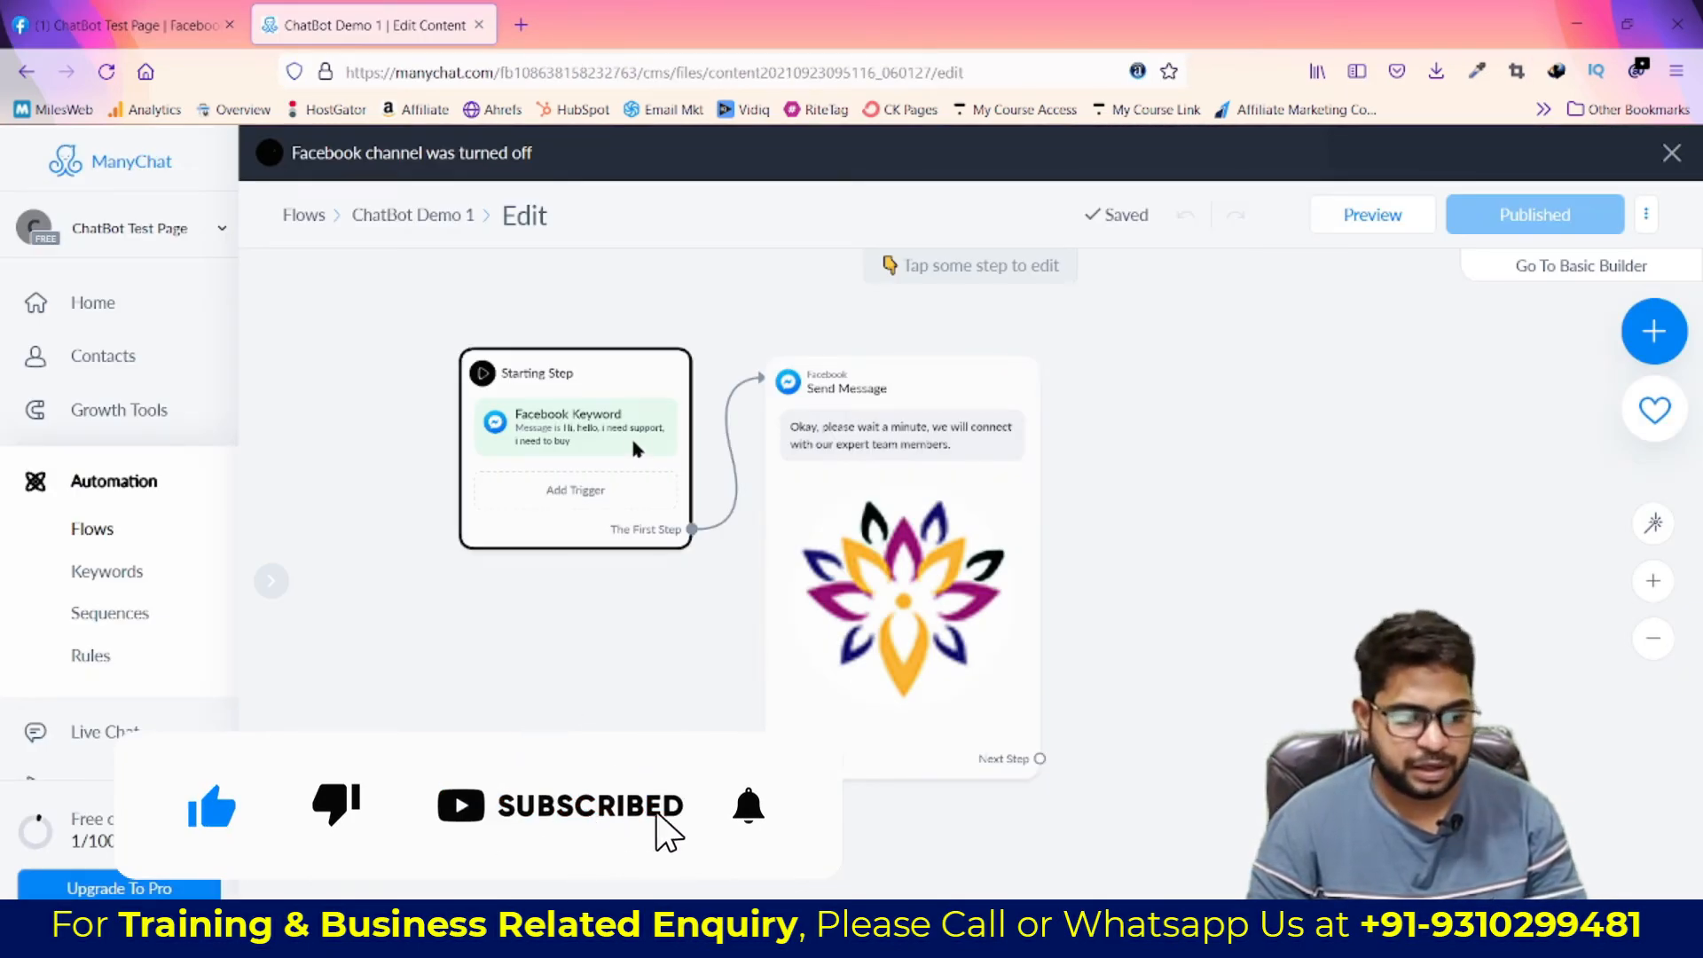
# Add a quick reply "😊Hello" to the Send Message step that leads to a new Messenger message
pyautogui.click(911, 547)
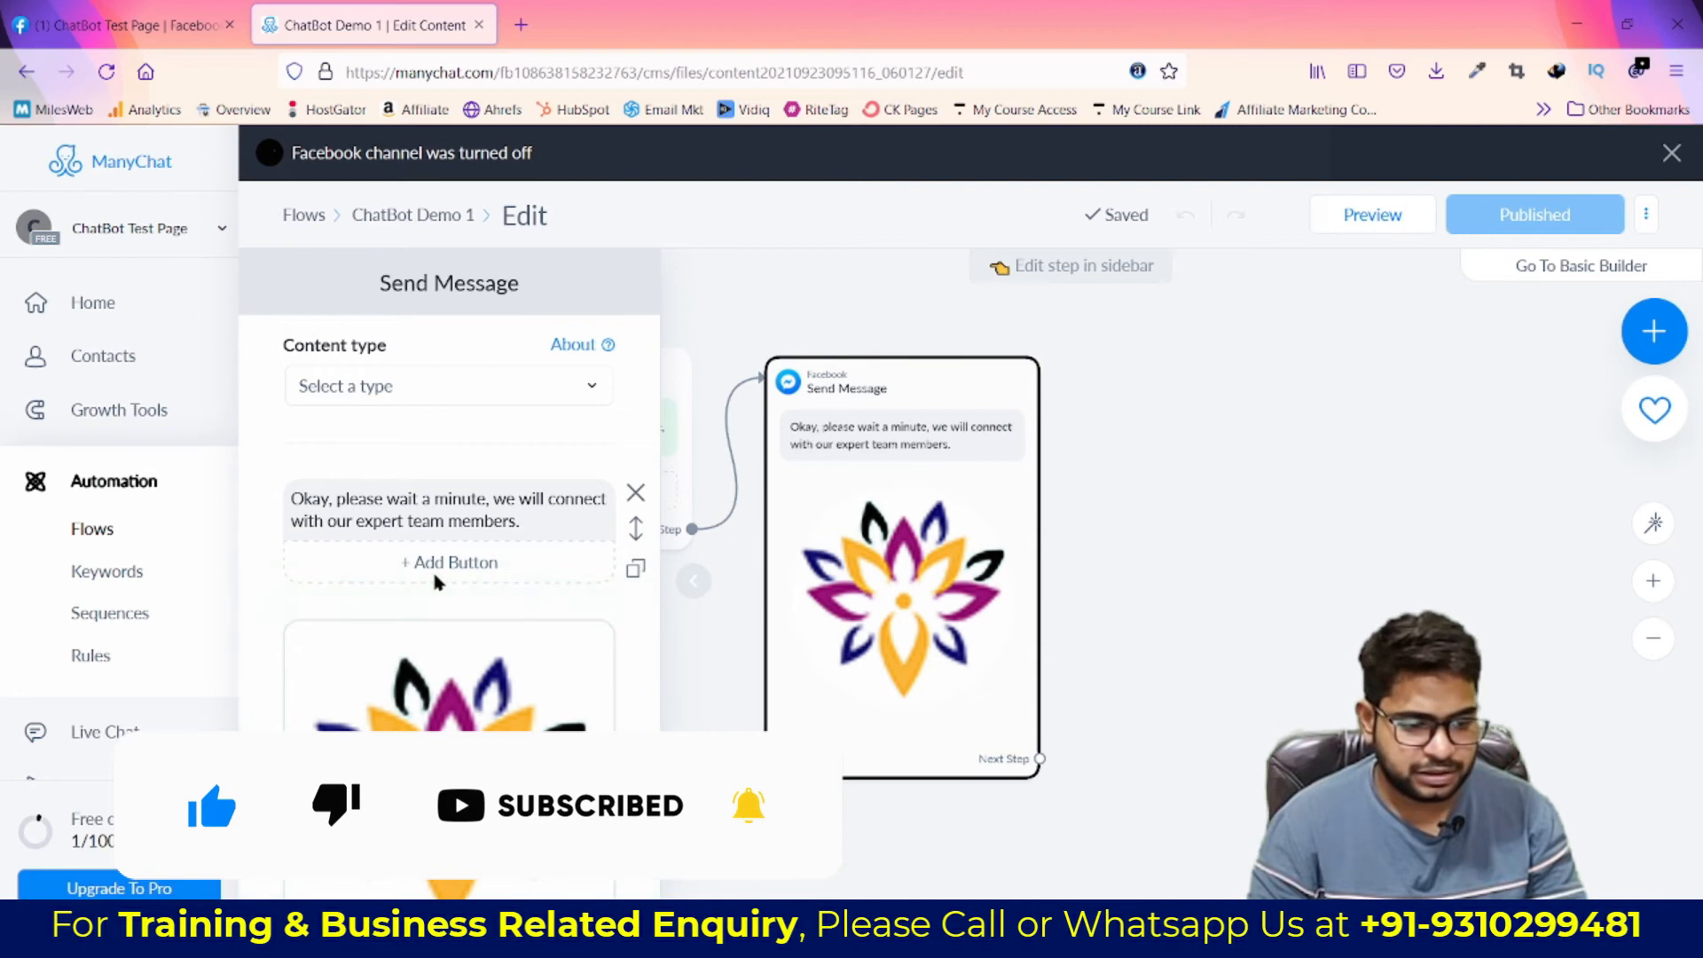
pyautogui.scroll(-5, 495, 408)
pyautogui.scroll(5, 495, 407)
pyautogui.scroll(-6, 495, 408)
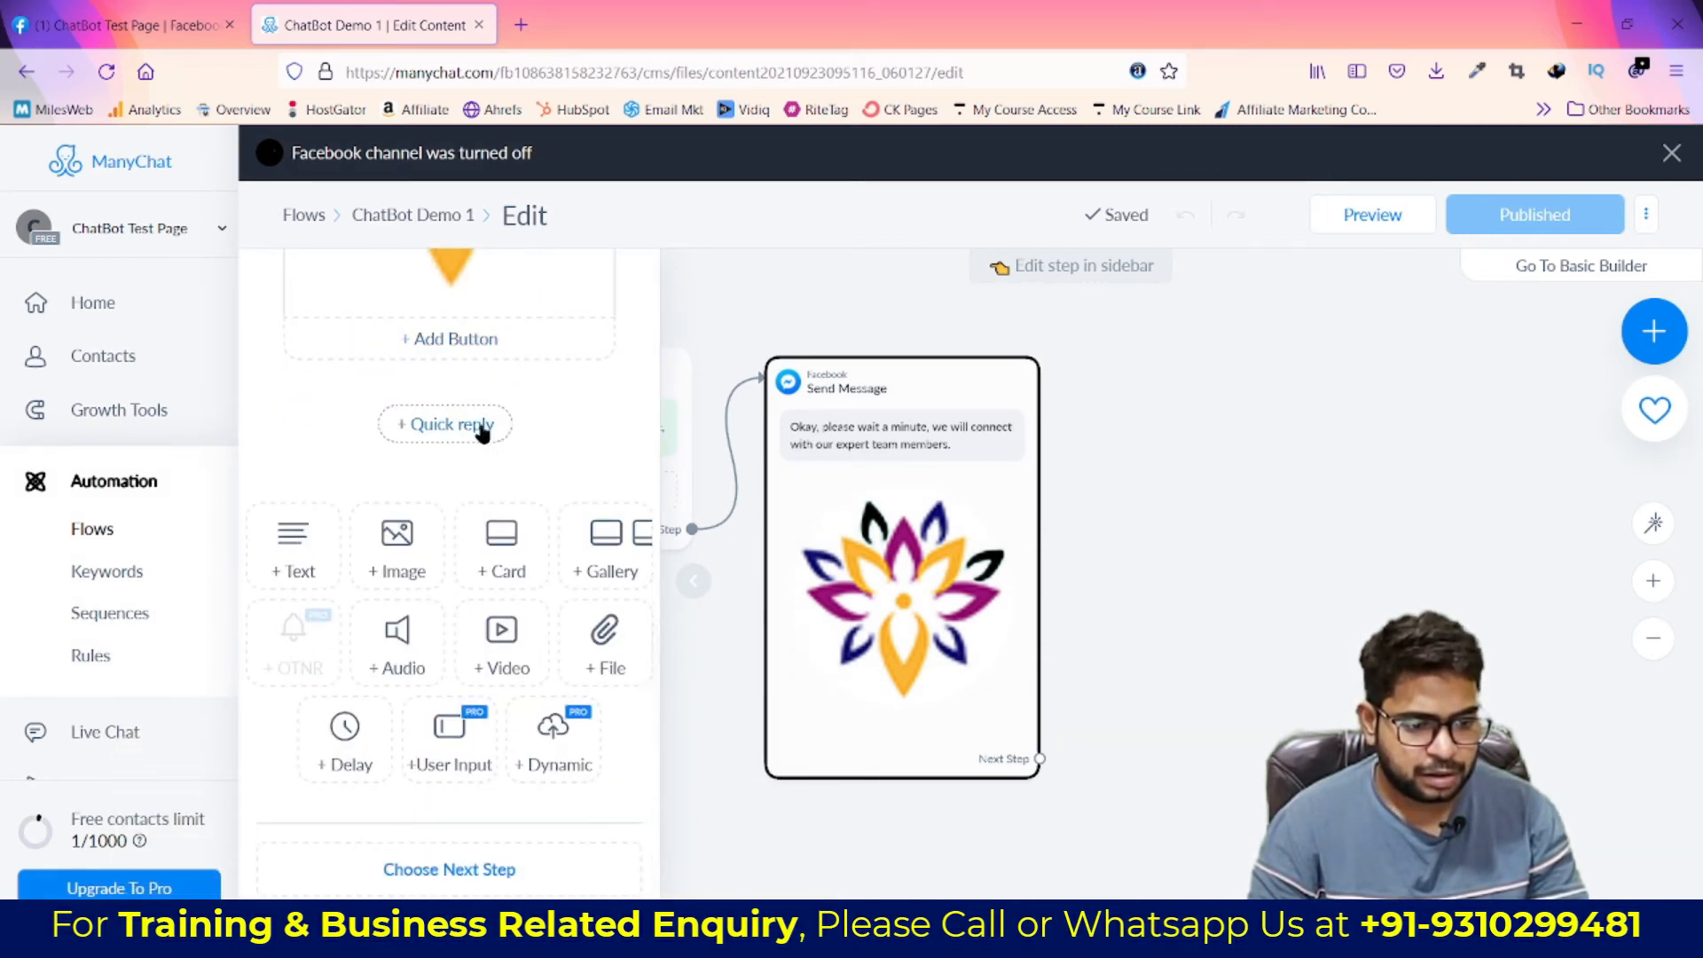
pyautogui.click(479, 424)
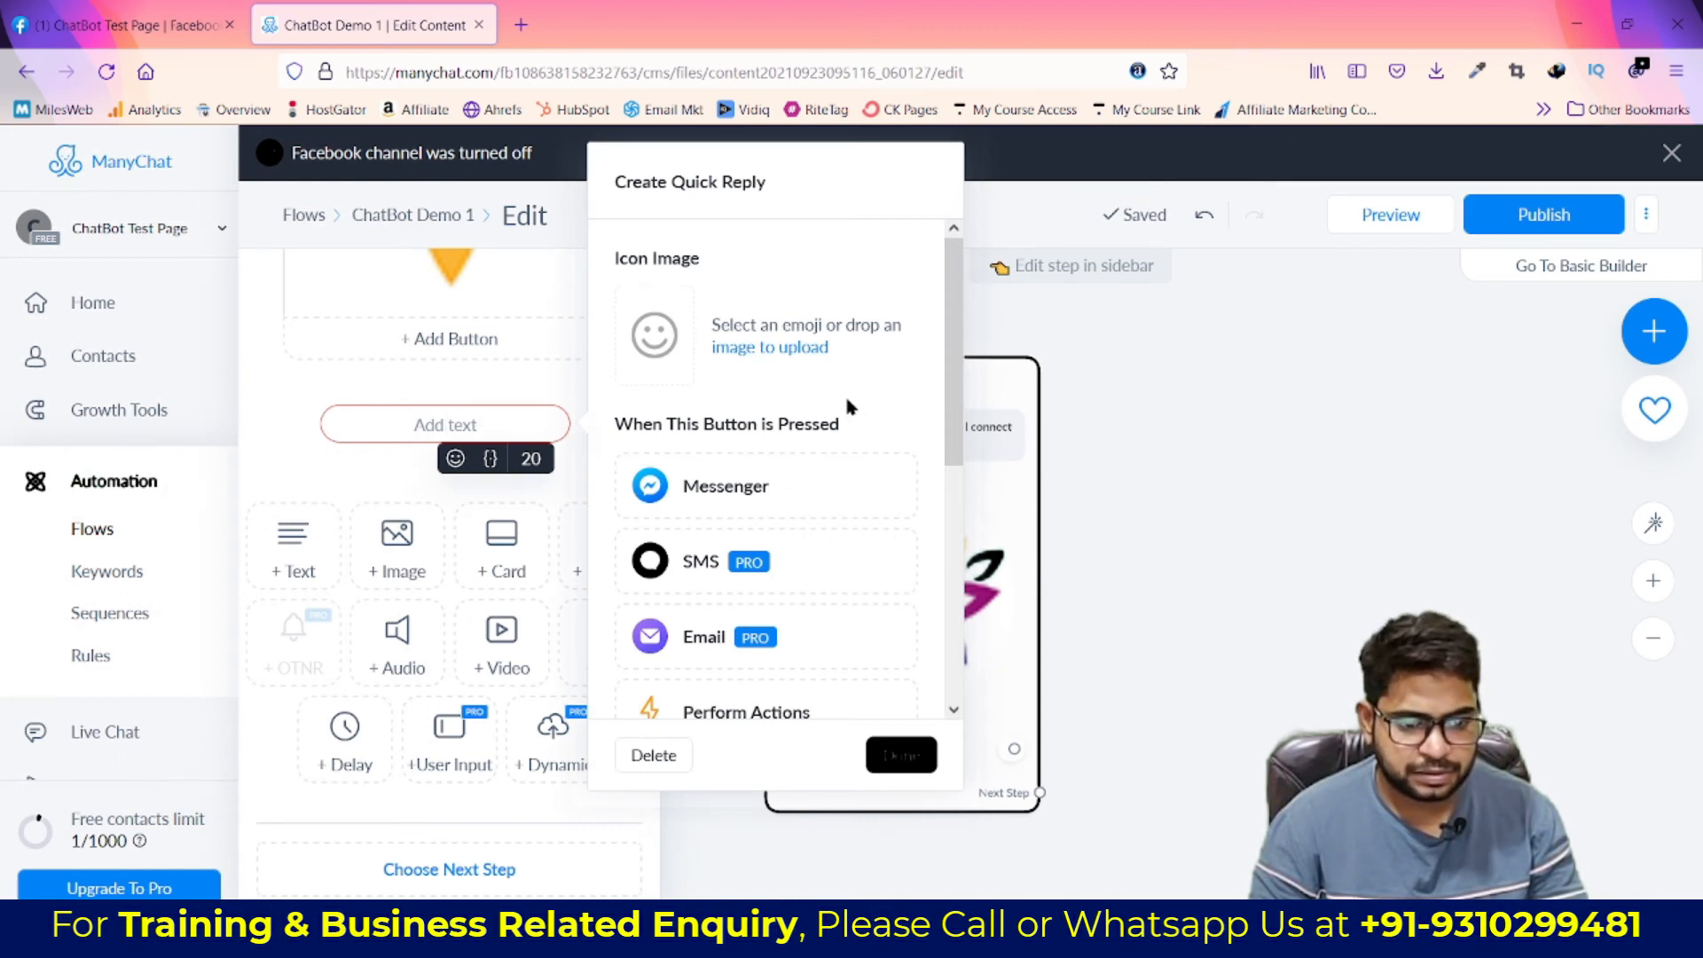
pyautogui.scroll(-5, 844, 403)
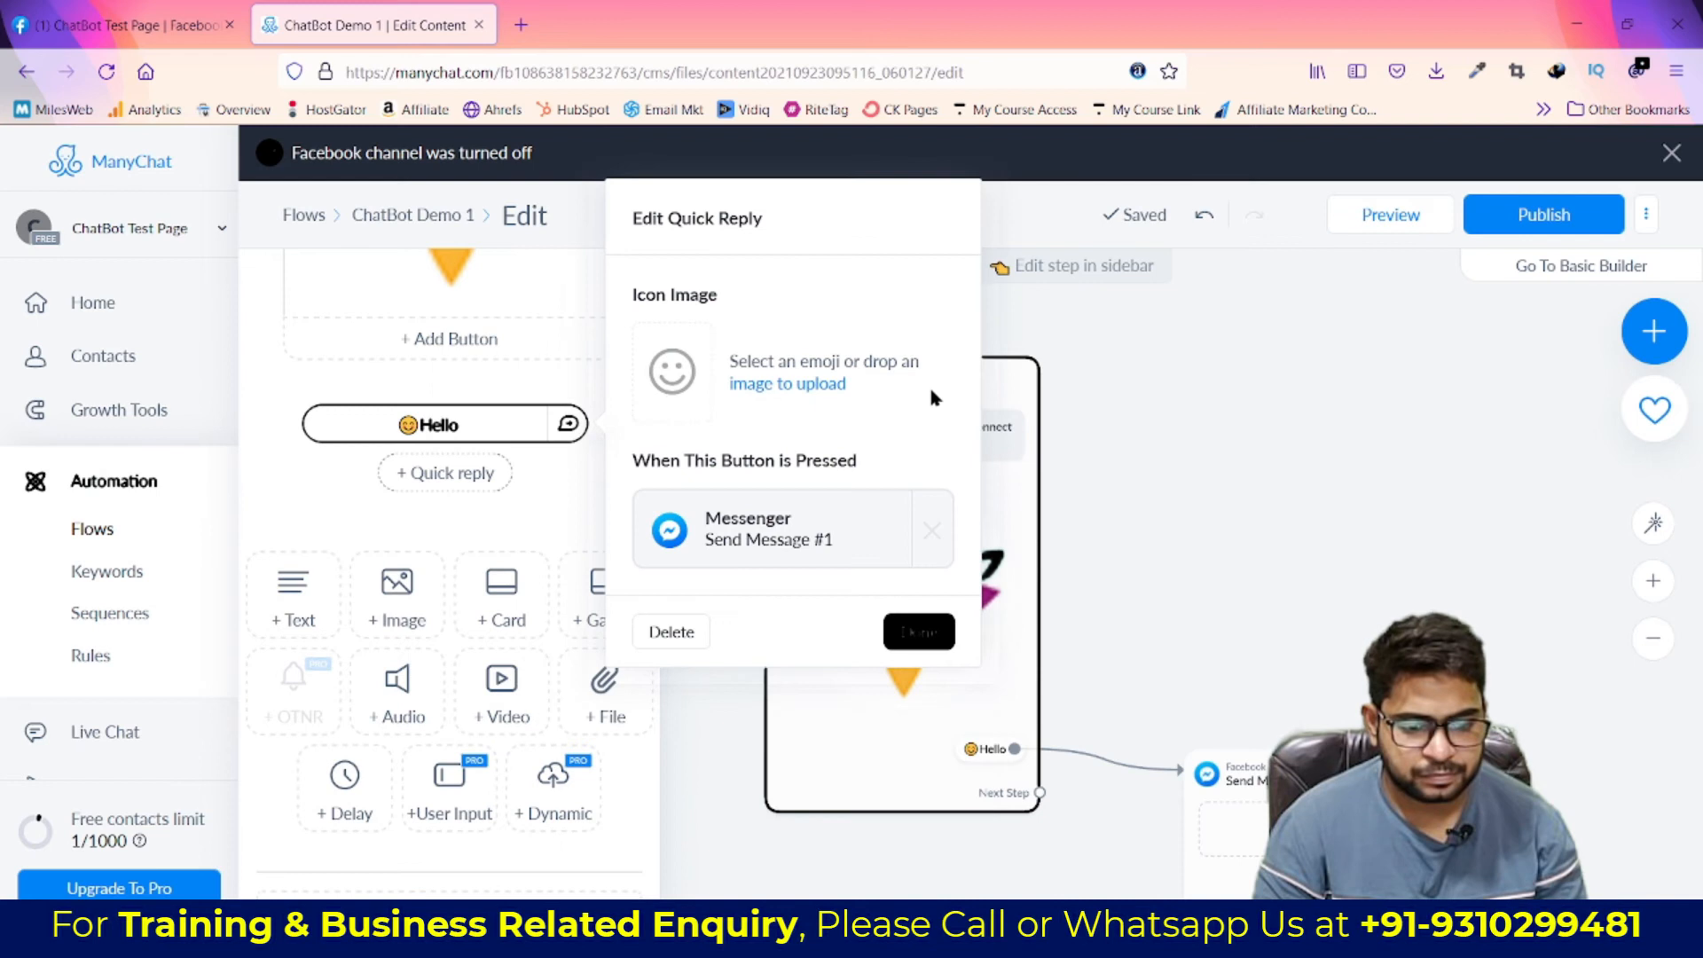
# Add a button to the new message that the Hello quick reply leads to and set its text to "Thanks for choosing"
pyautogui.click(725, 523)
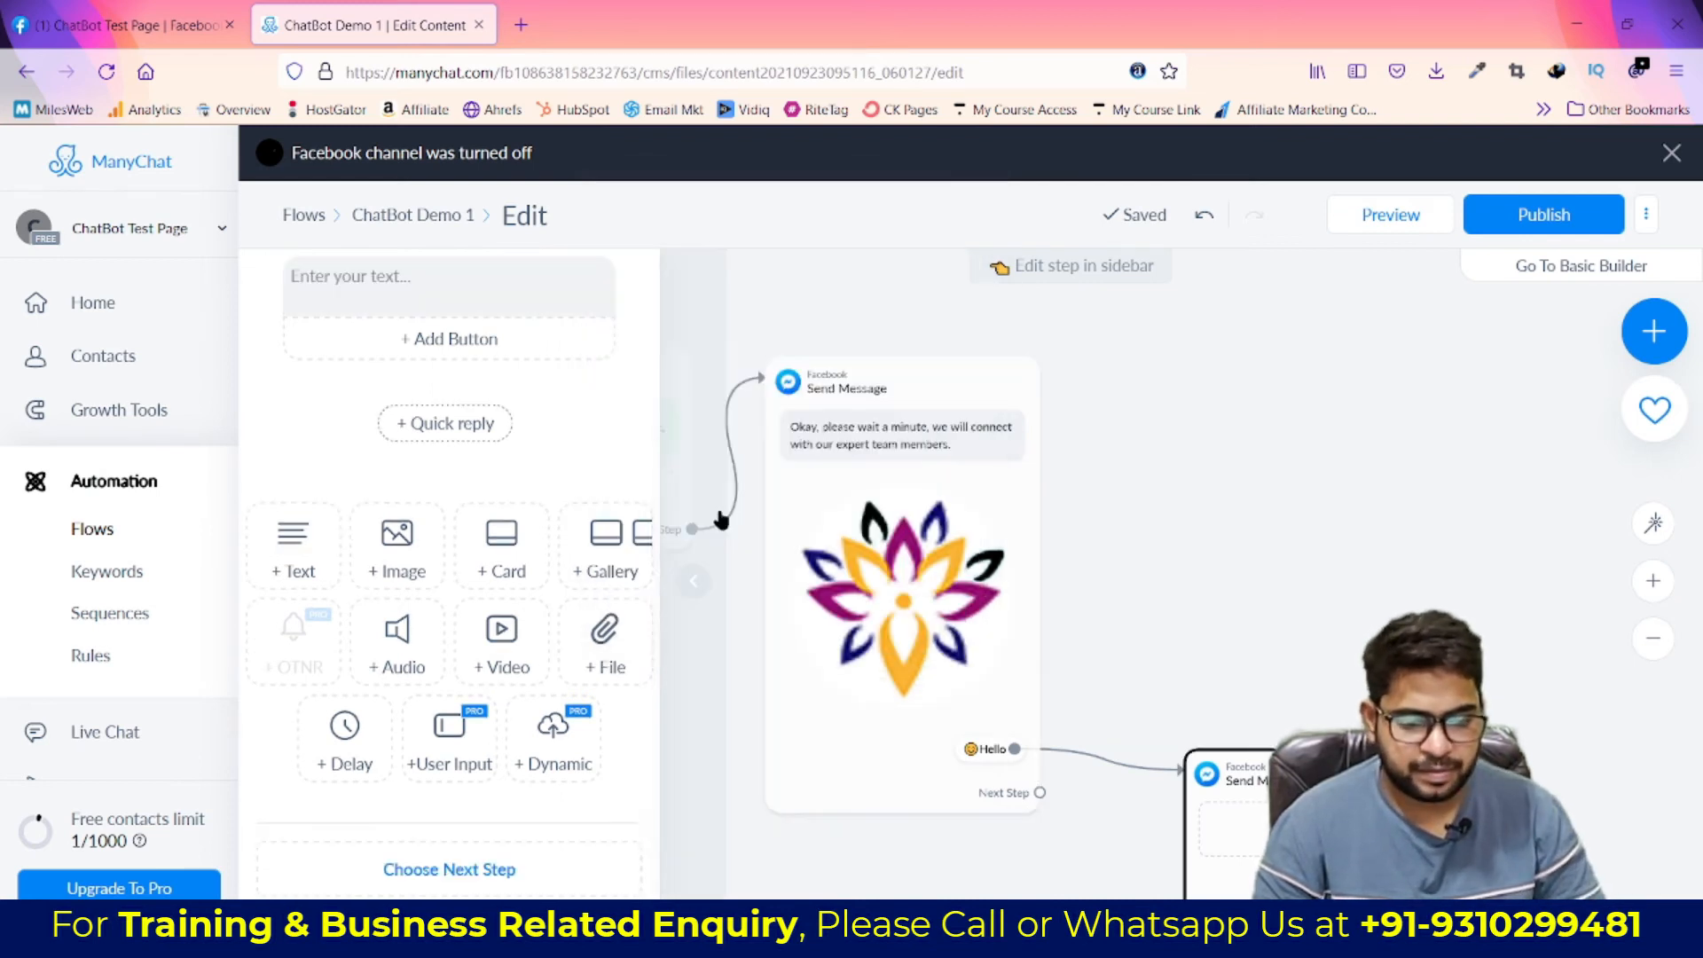
pyautogui.click(406, 337)
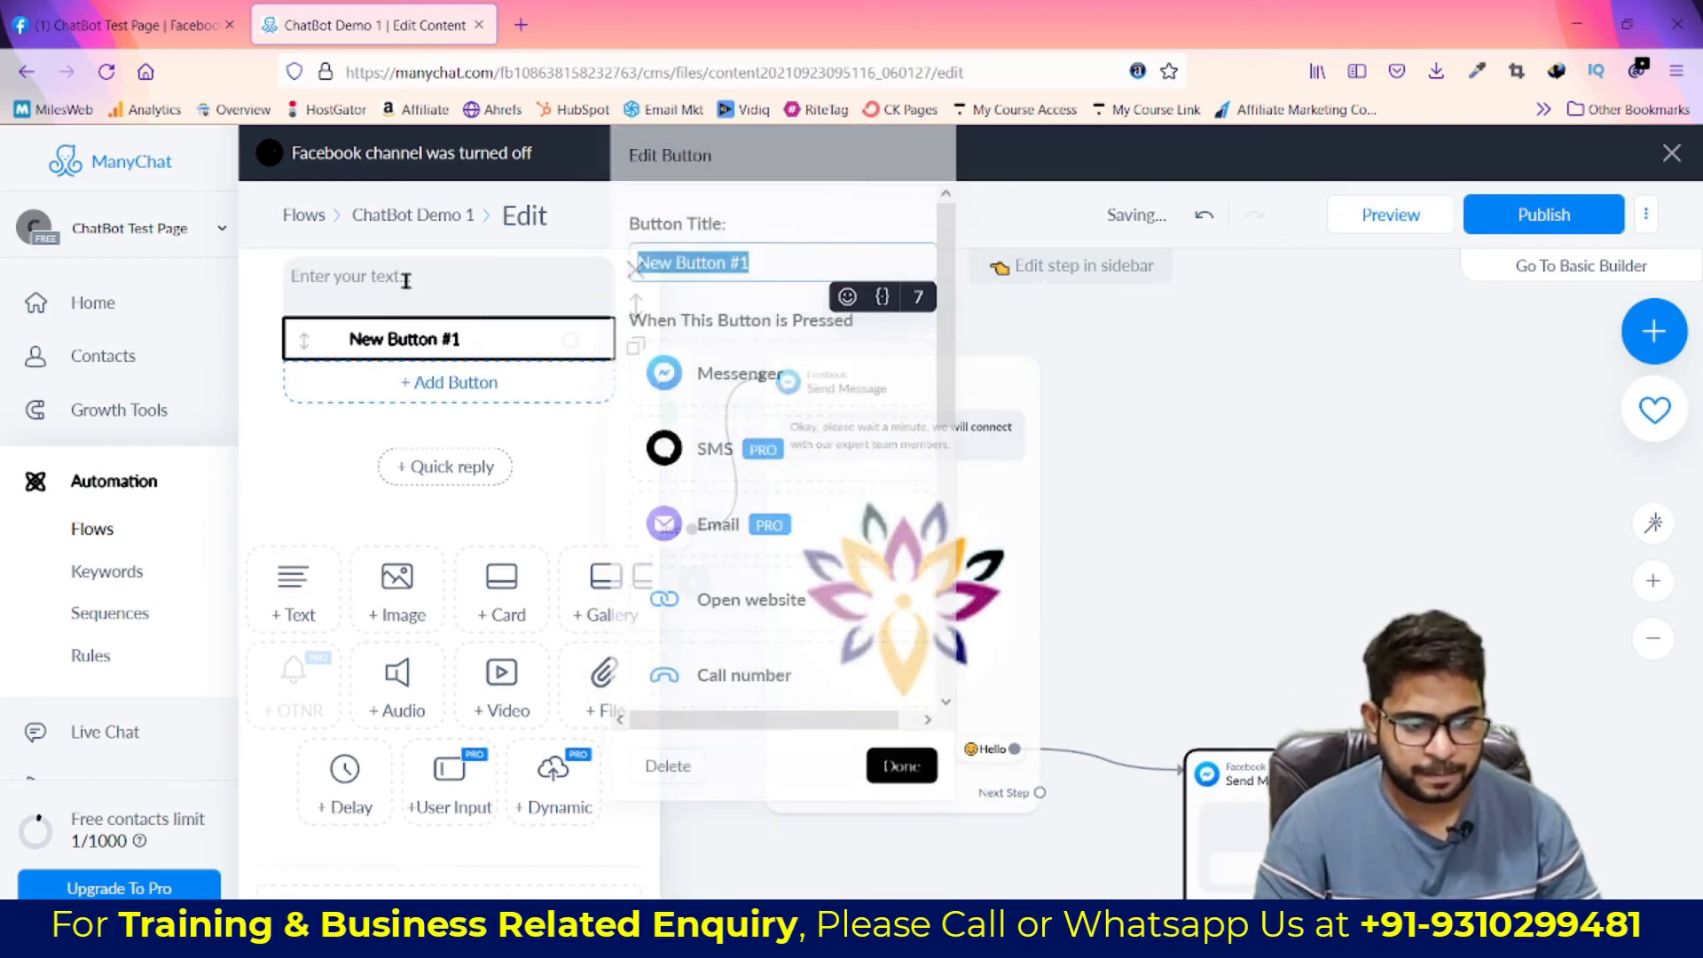
pyautogui.click(406, 275)
pyautogui.write('I')
pyautogui.press('BackSpace')
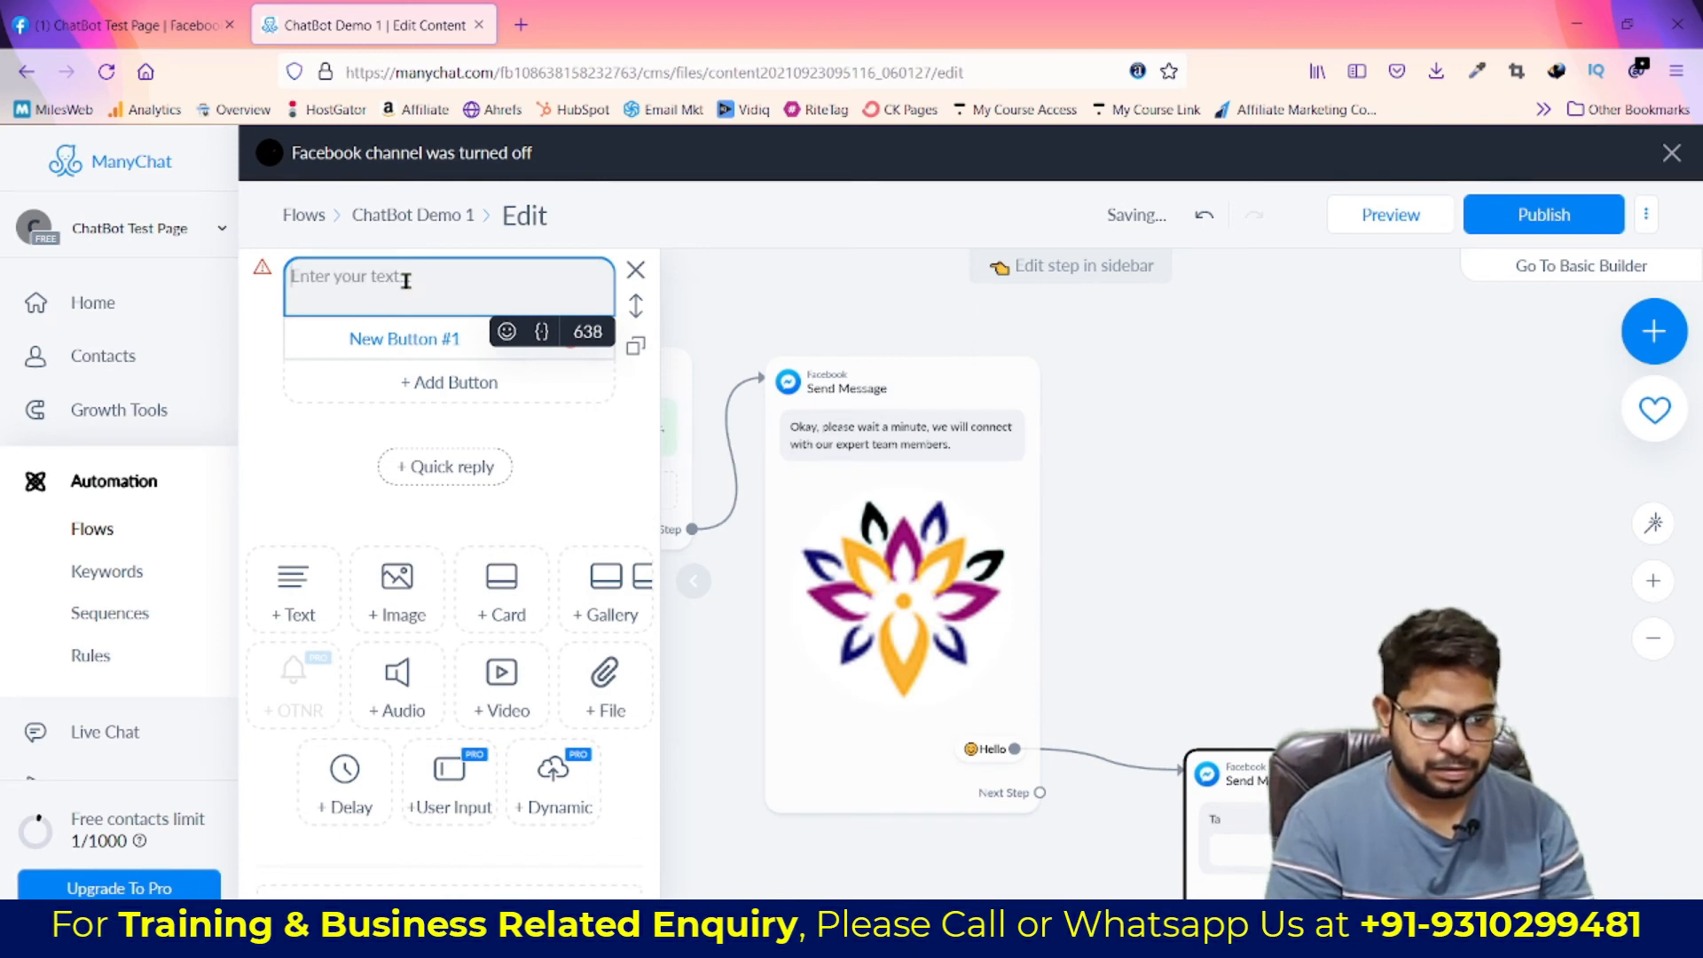
pyautogui.write('Thanks for choosing')
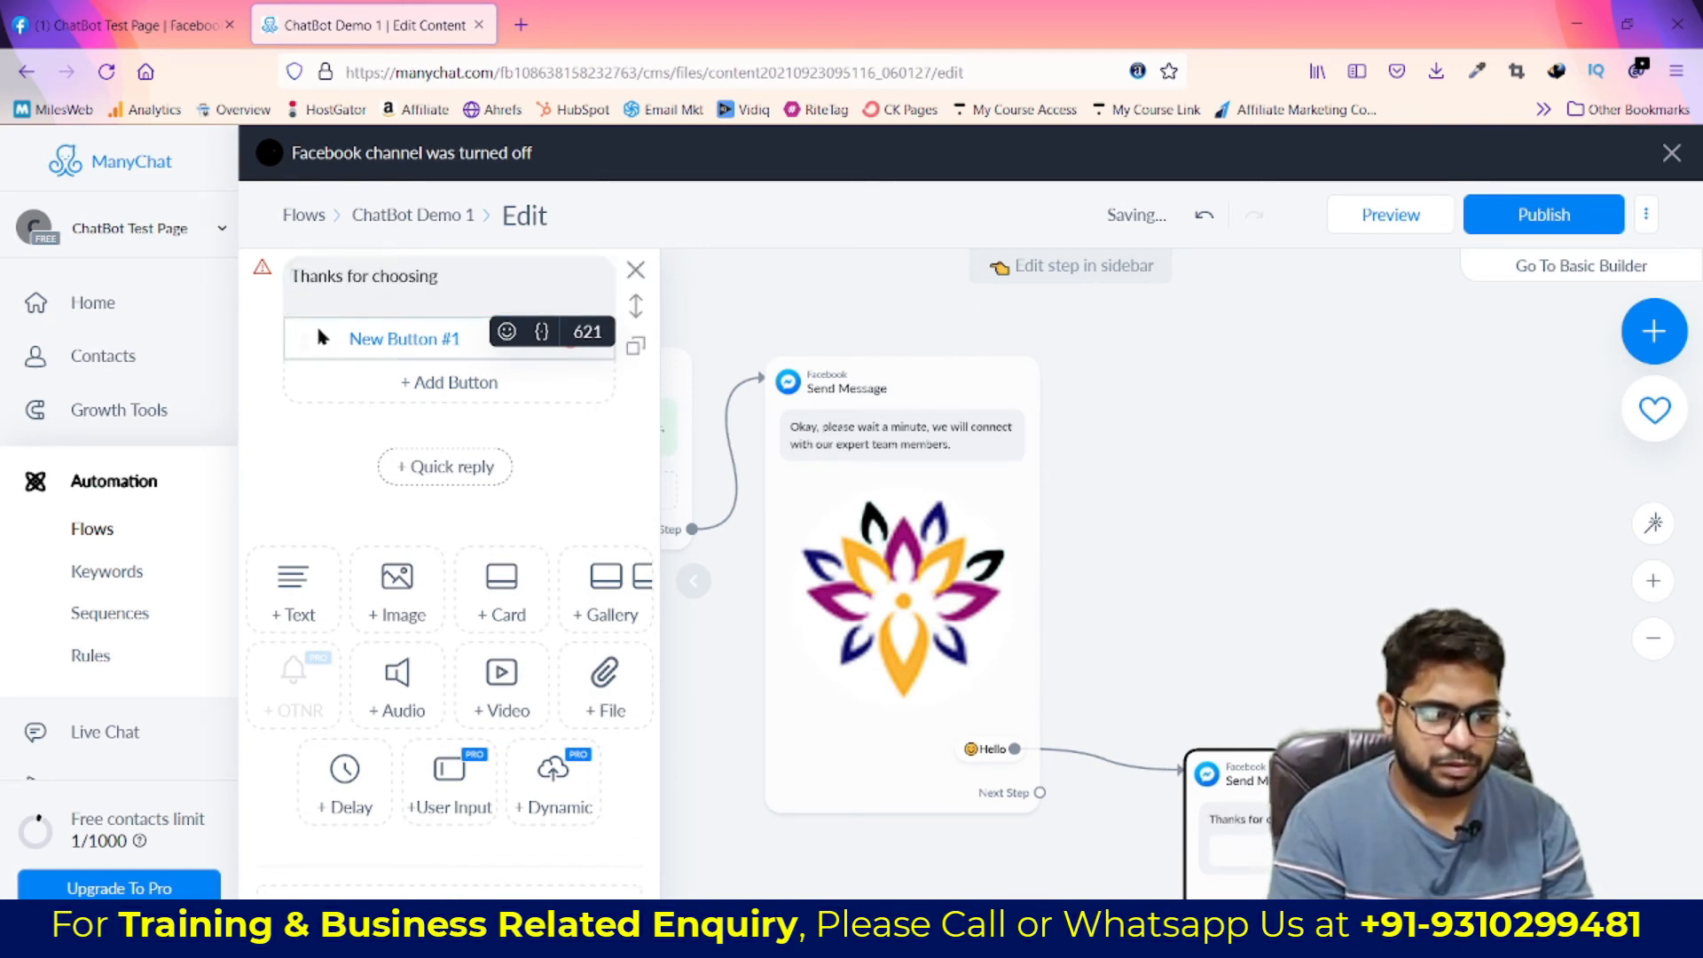
pyautogui.moveTo(260, 274)
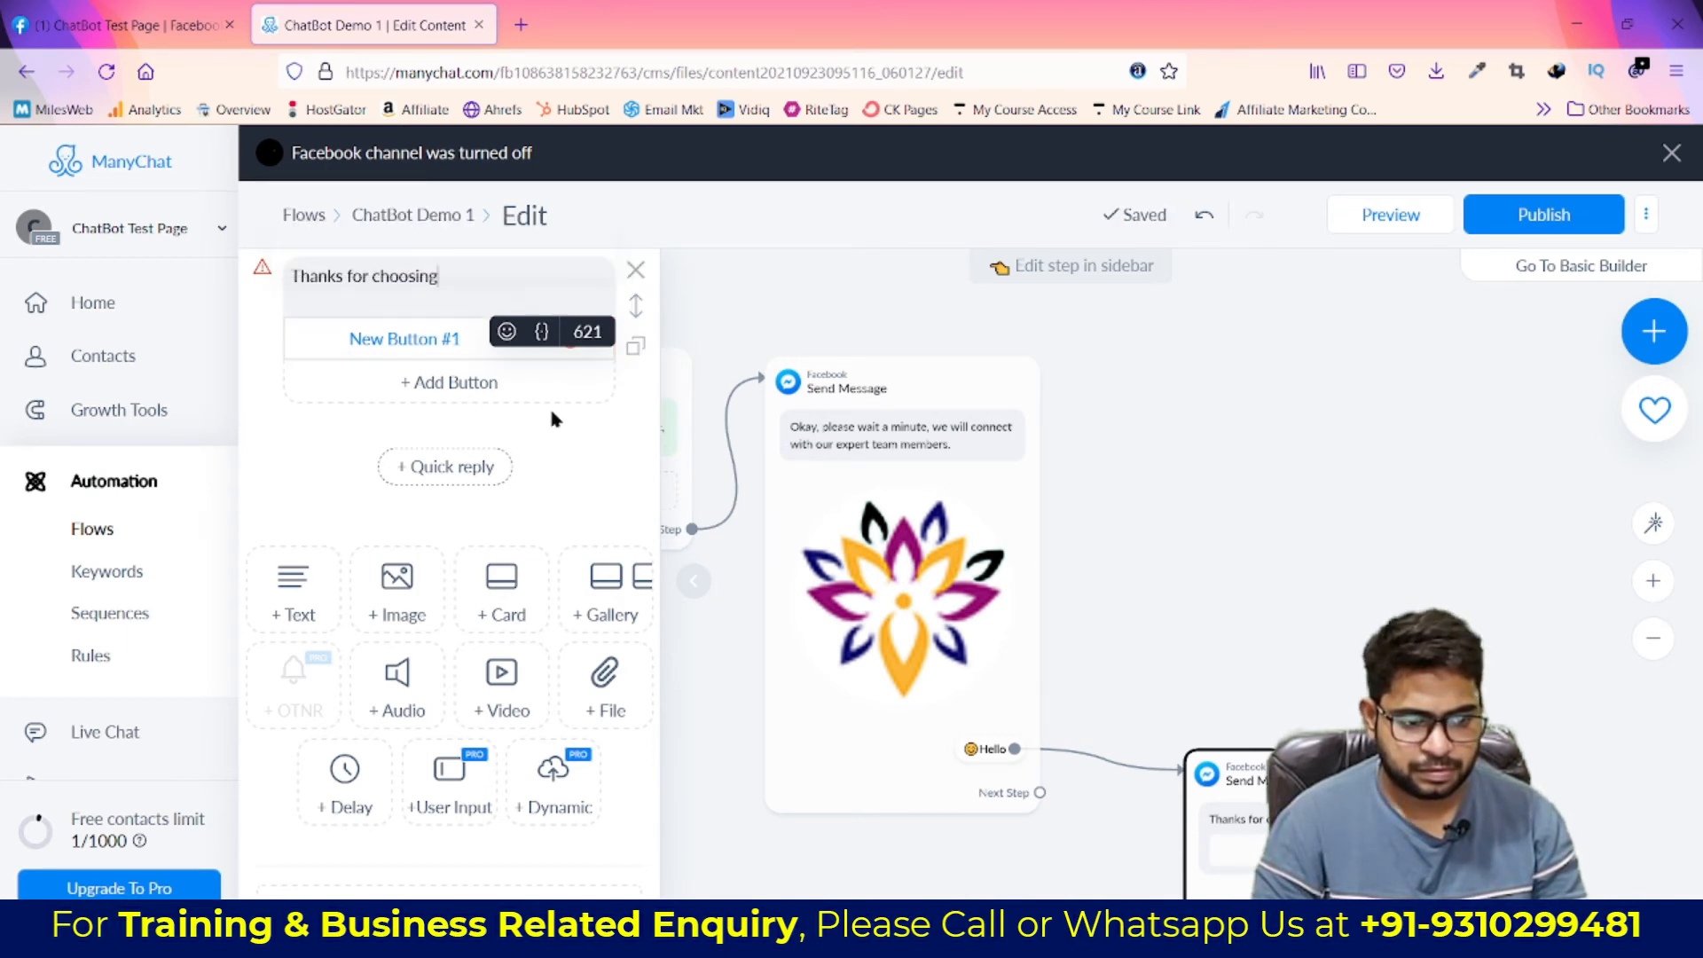
# Link New Button #1 to a new Messenger message reading "Hello" and publish the flow
pyautogui.click(457, 340)
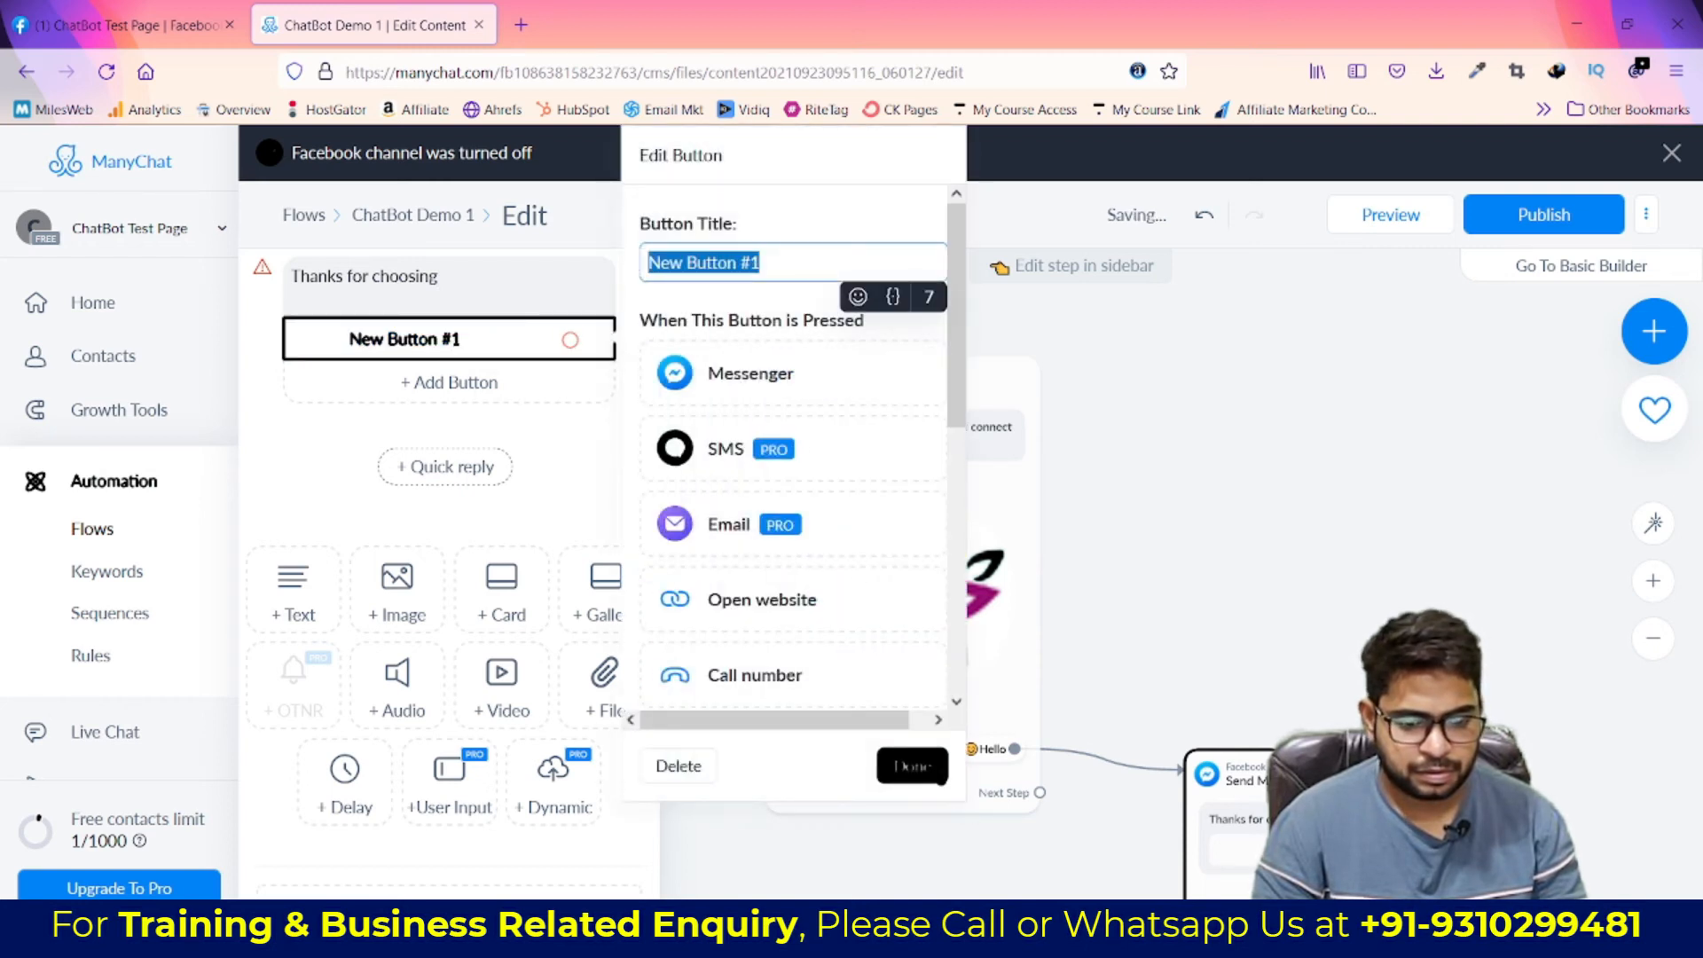
pyautogui.click(932, 773)
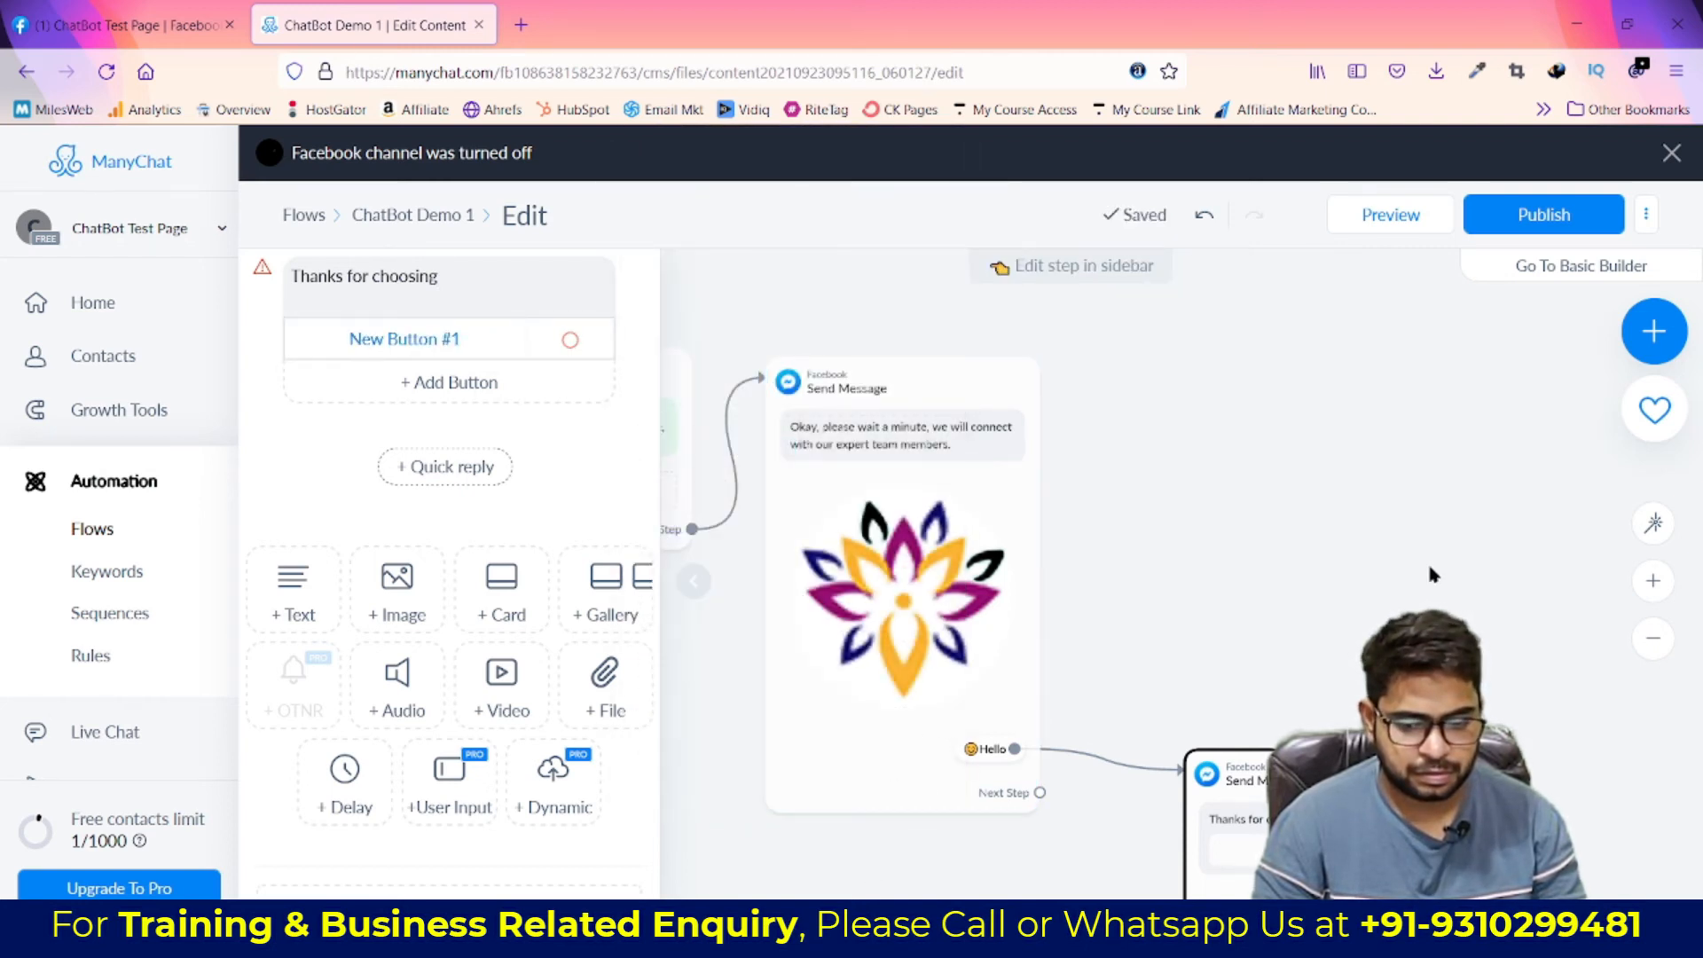
pyautogui.click(1550, 213)
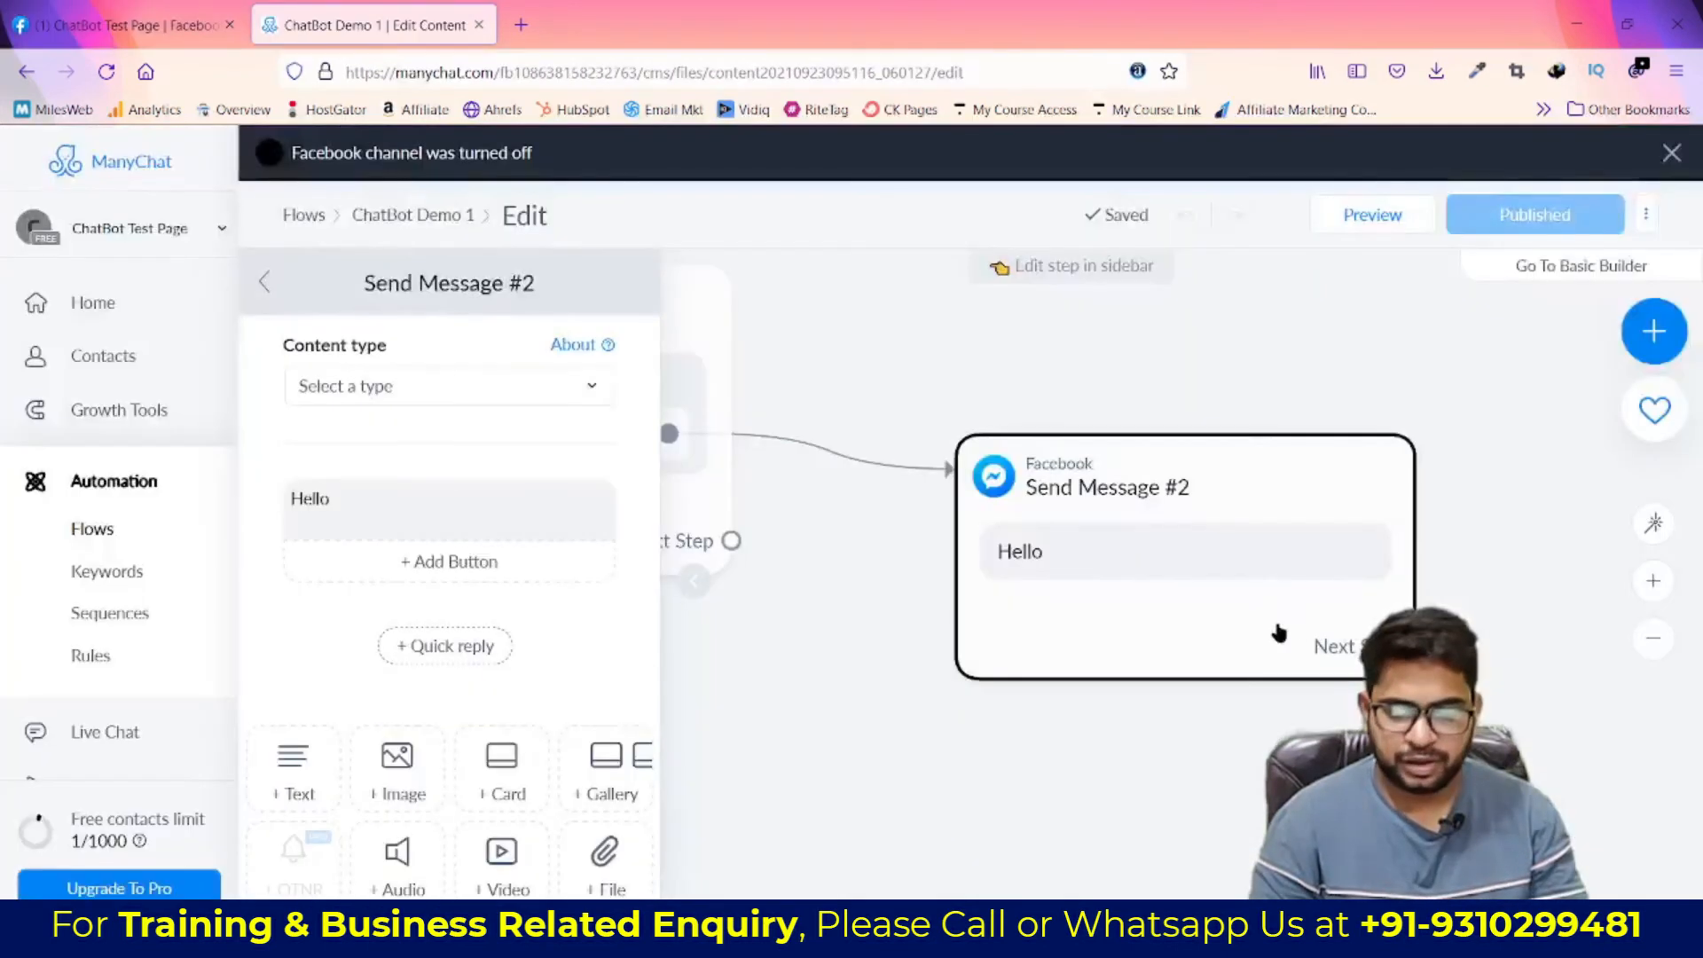
# Close the step editor and look over the flow's blocks from the Starting Step's keyword trigger to the Send Message step
pyautogui.click(696, 585)
pyautogui.moveTo(685, 680); pyautogui.dragTo(867, 749)
pyautogui.scroll(1, 868, 750)
pyautogui.scroll(-3, 868, 749)
pyautogui.scroll(-2, 866, 748)
pyautogui.moveTo(627, 761); pyautogui.dragTo(946, 795)
pyautogui.scroll(3, 653, 533)
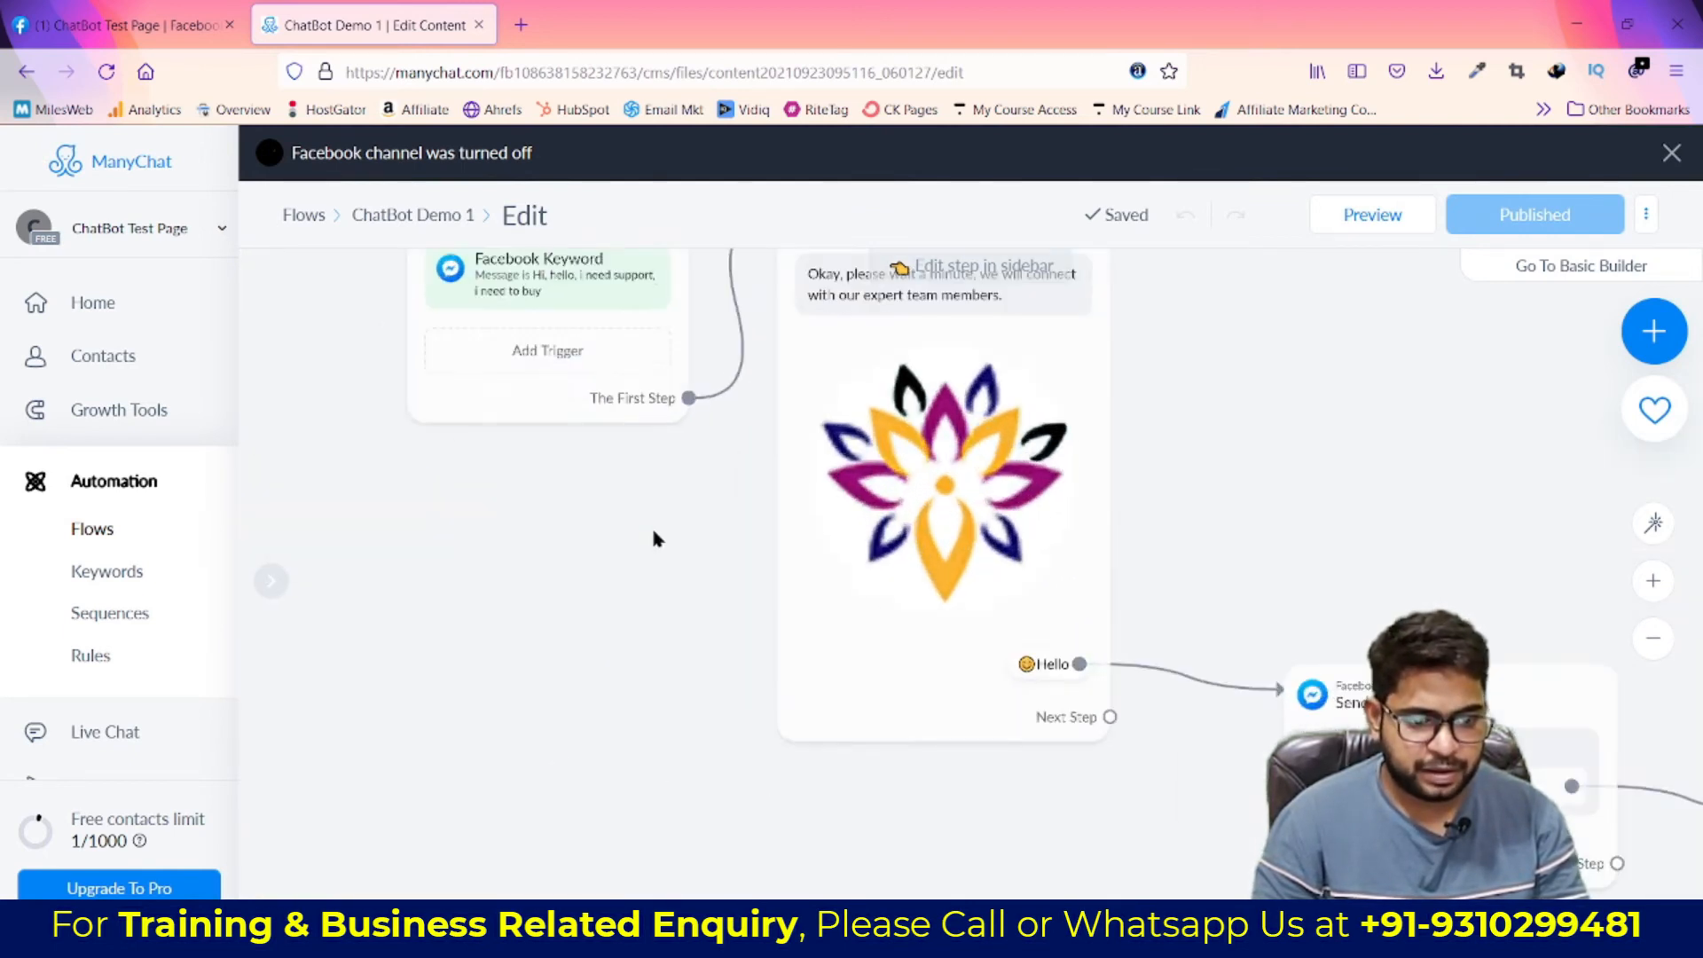
pyautogui.scroll(3, 653, 534)
pyautogui.moveTo(640, 505); pyautogui.dragTo(751, 897)
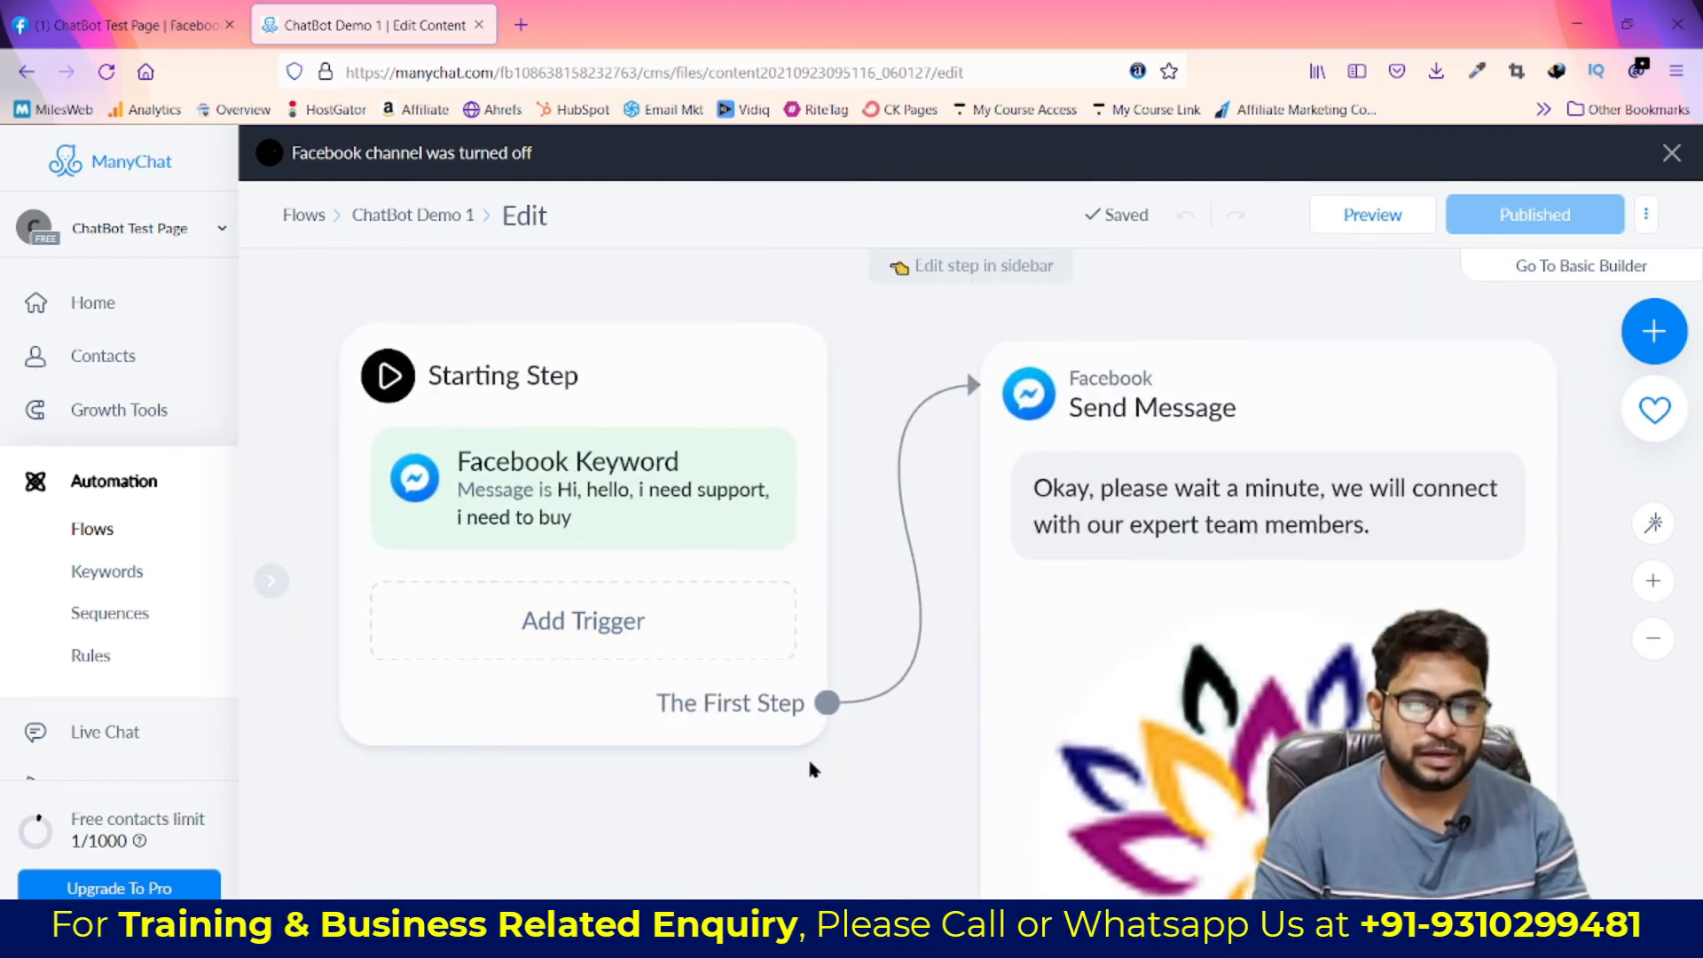
pyautogui.moveTo(859, 773); pyautogui.dragTo(471, 647)
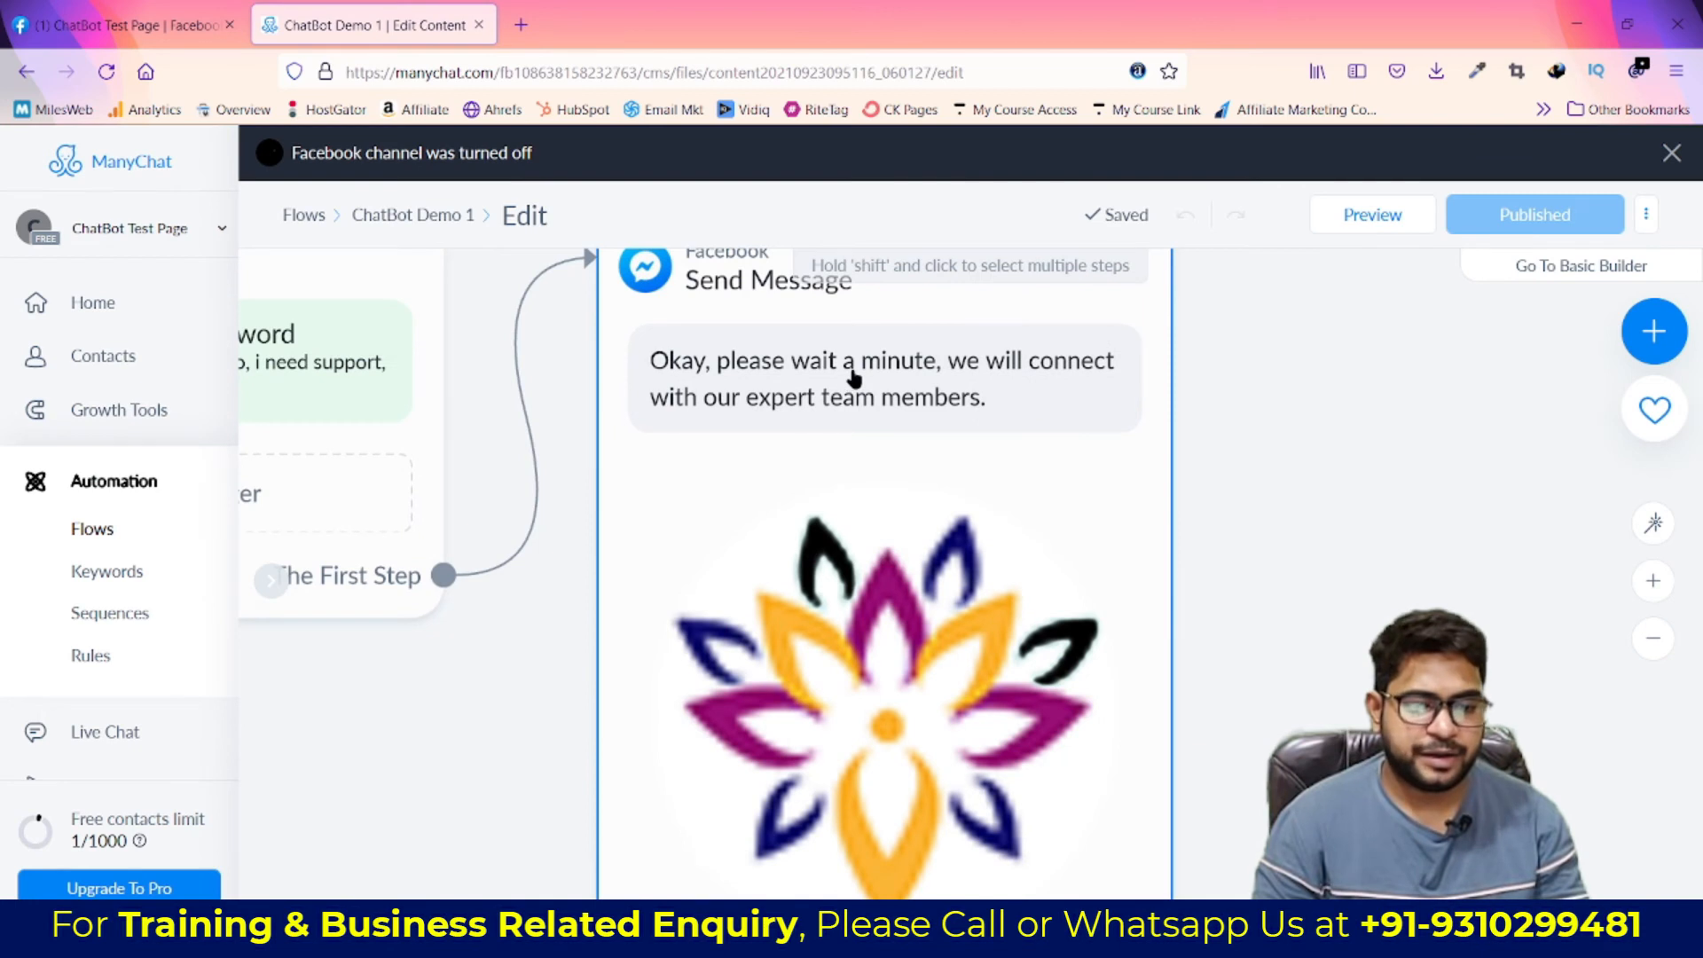
# Shift the Send Message block up and left, bring Send Message #1 closer to it, and check the Hello reply in the Facebook chat
pyautogui.moveTo(916, 739); pyautogui.dragTo(809, 394)
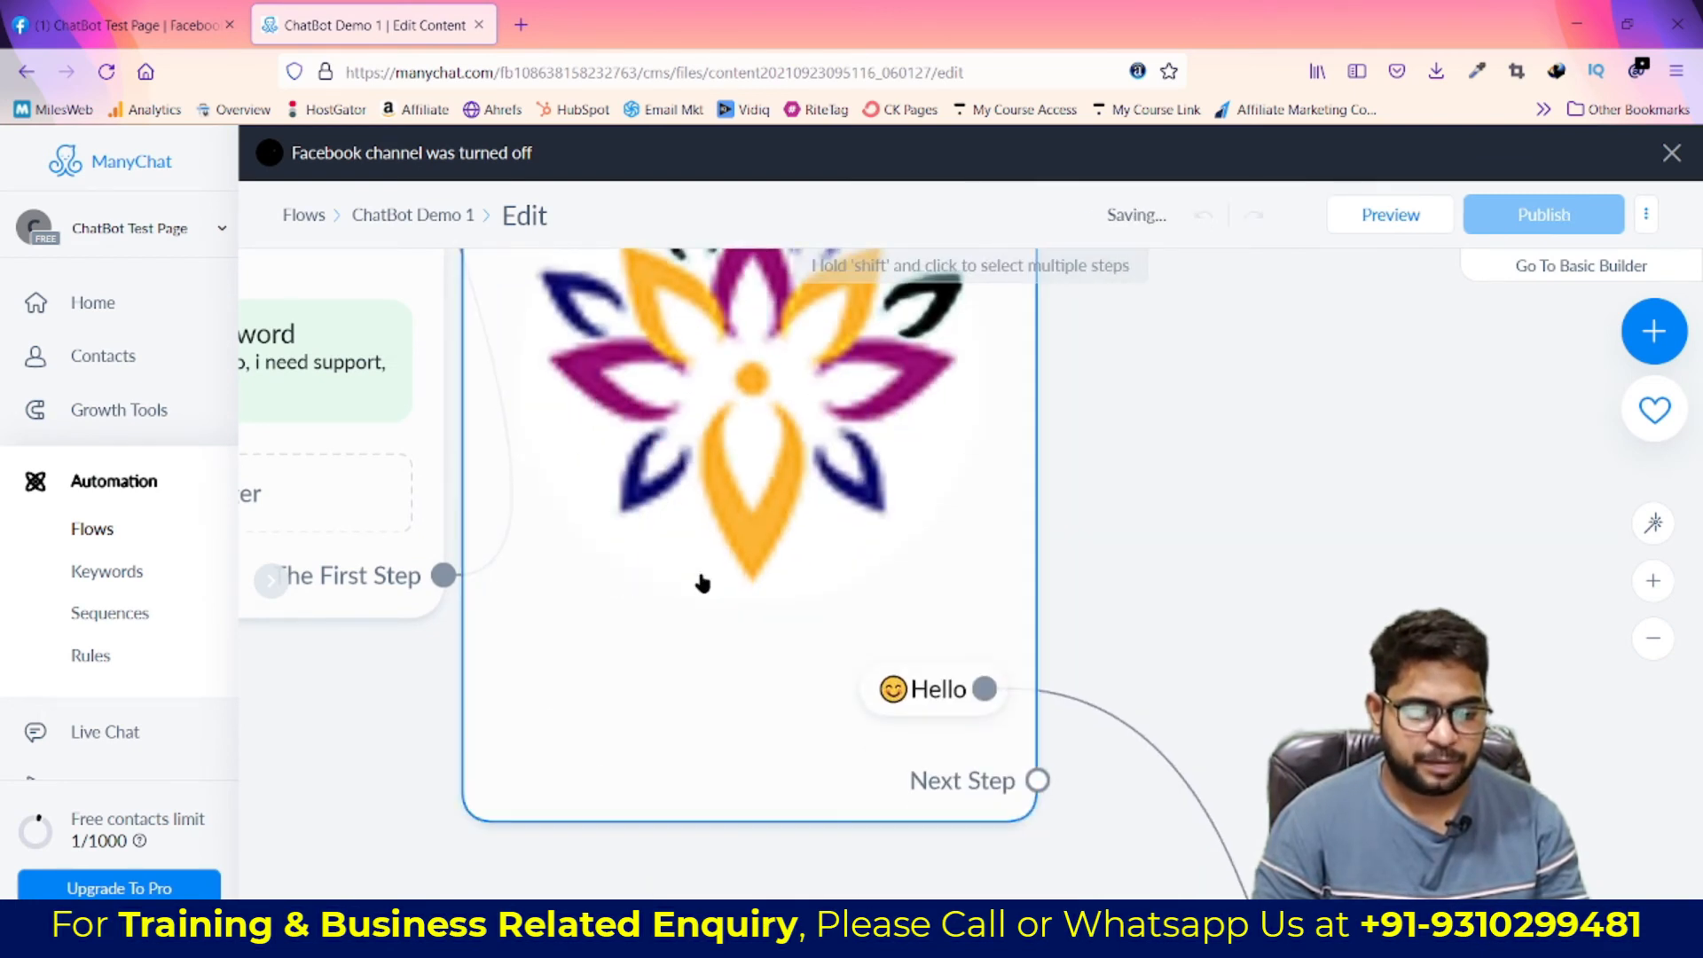
pyautogui.moveTo(866, 764); pyautogui.dragTo(720, 758)
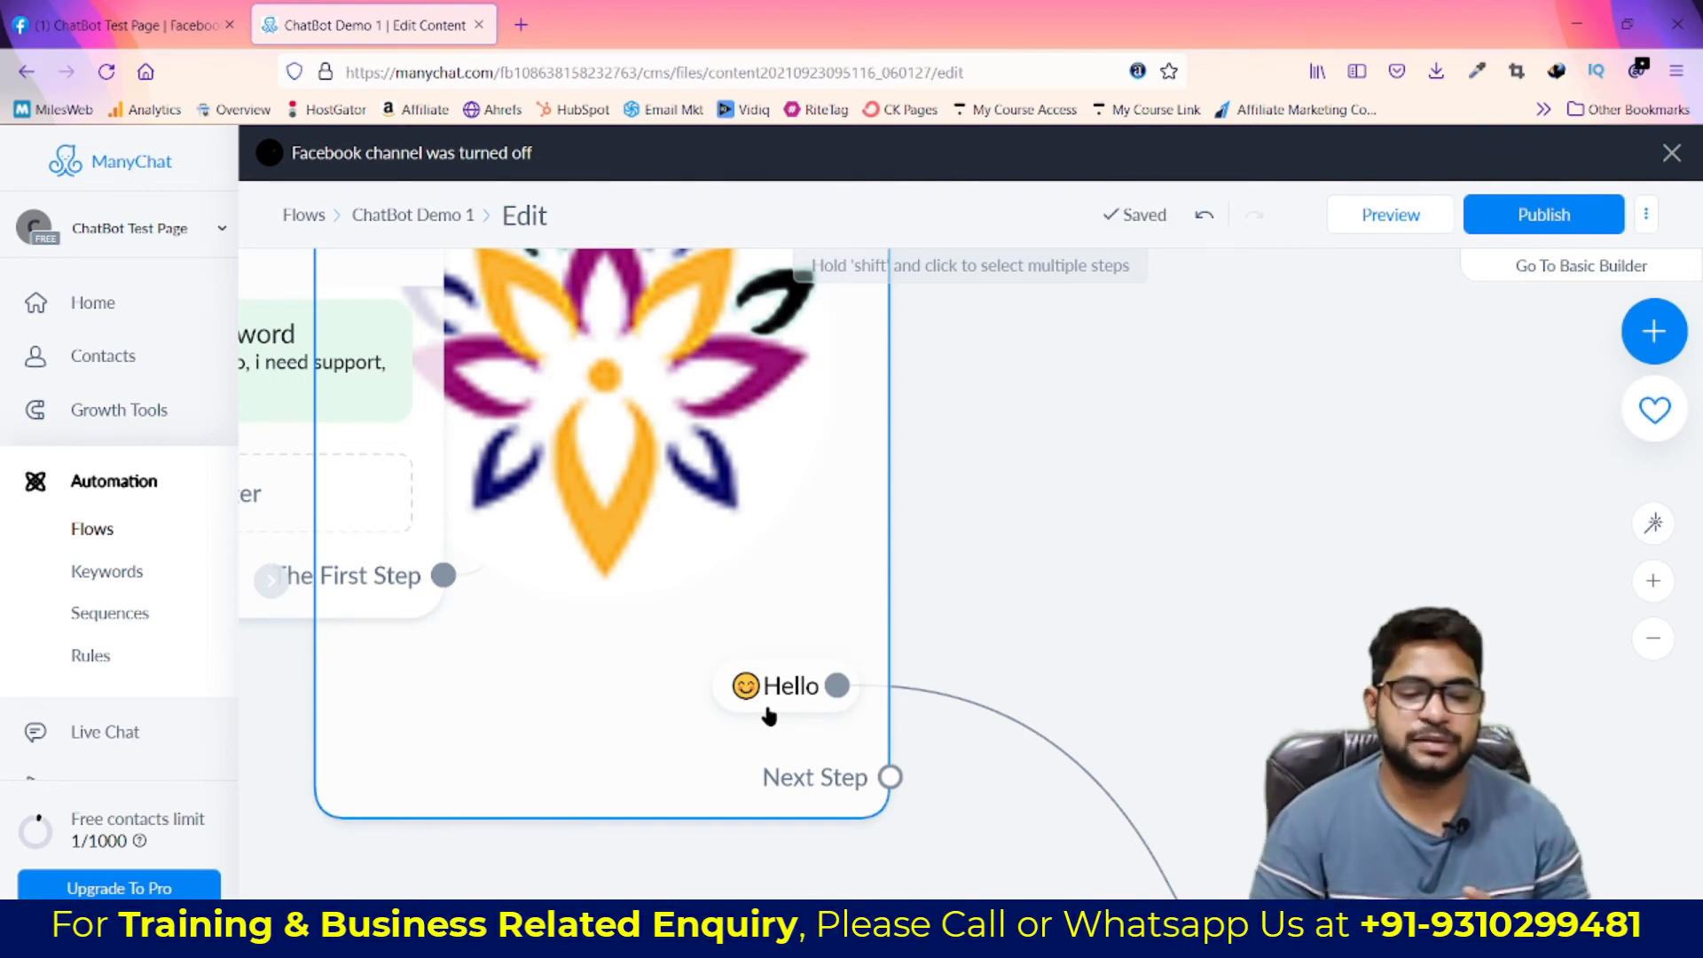
pyautogui.moveTo(1238, 805); pyautogui.dragTo(936, 305)
pyautogui.moveTo(1223, 611); pyautogui.dragTo(747, 522)
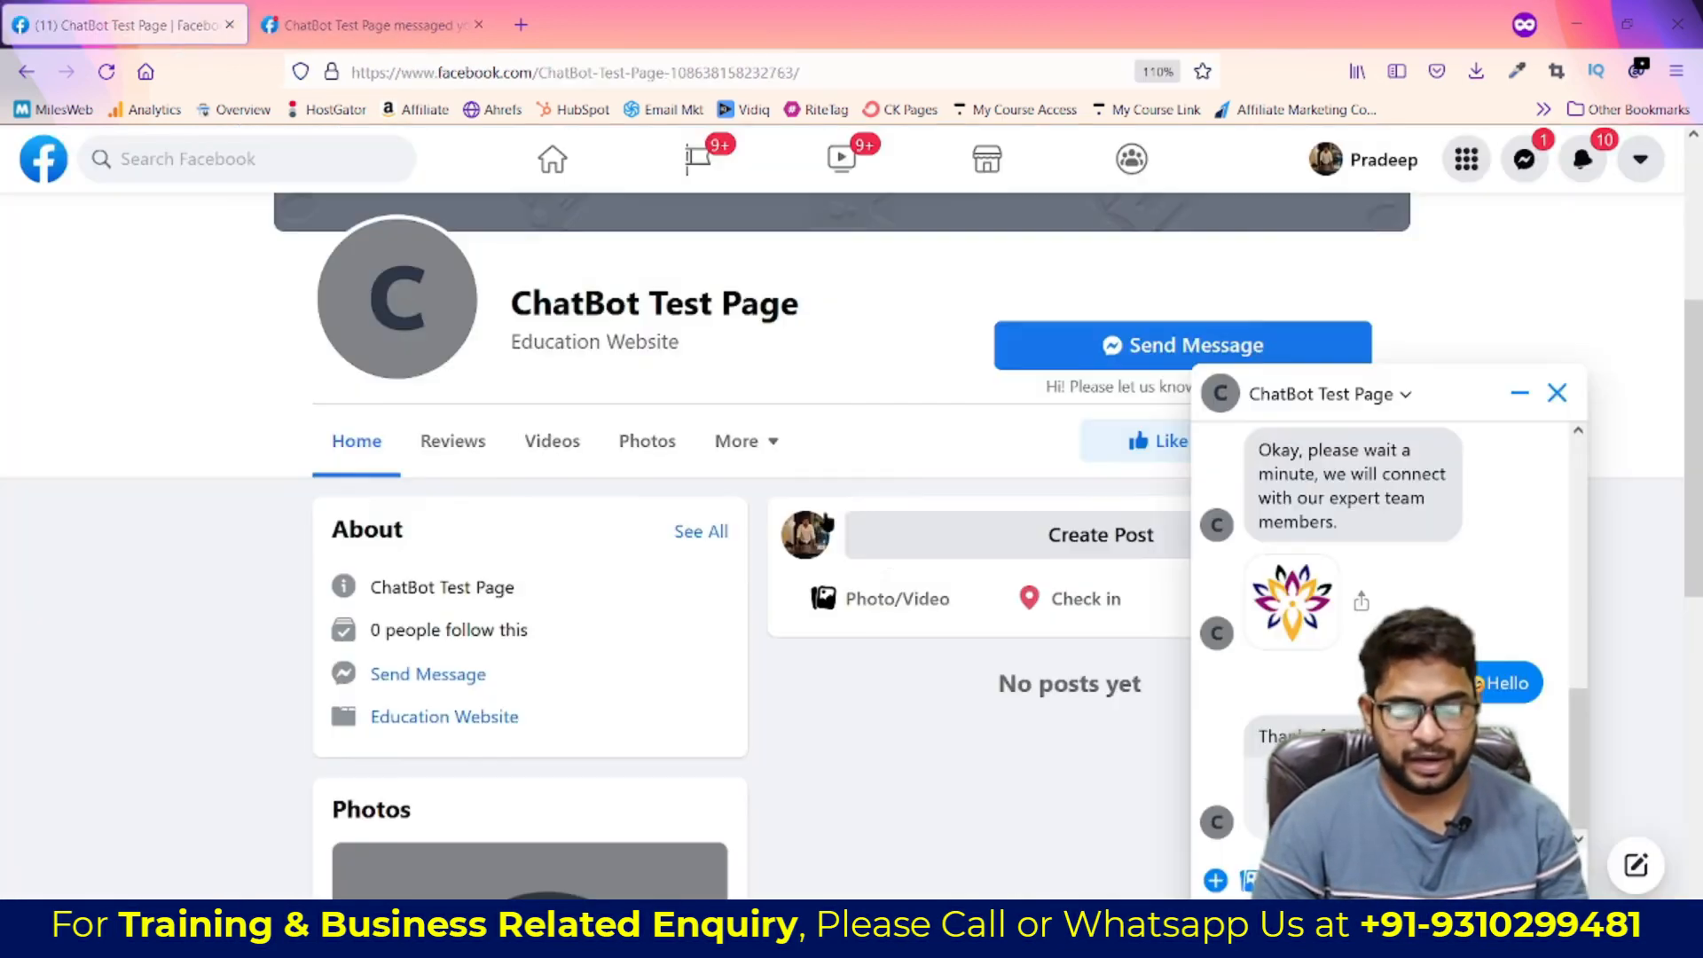
pyautogui.doubleClick(1511, 682)
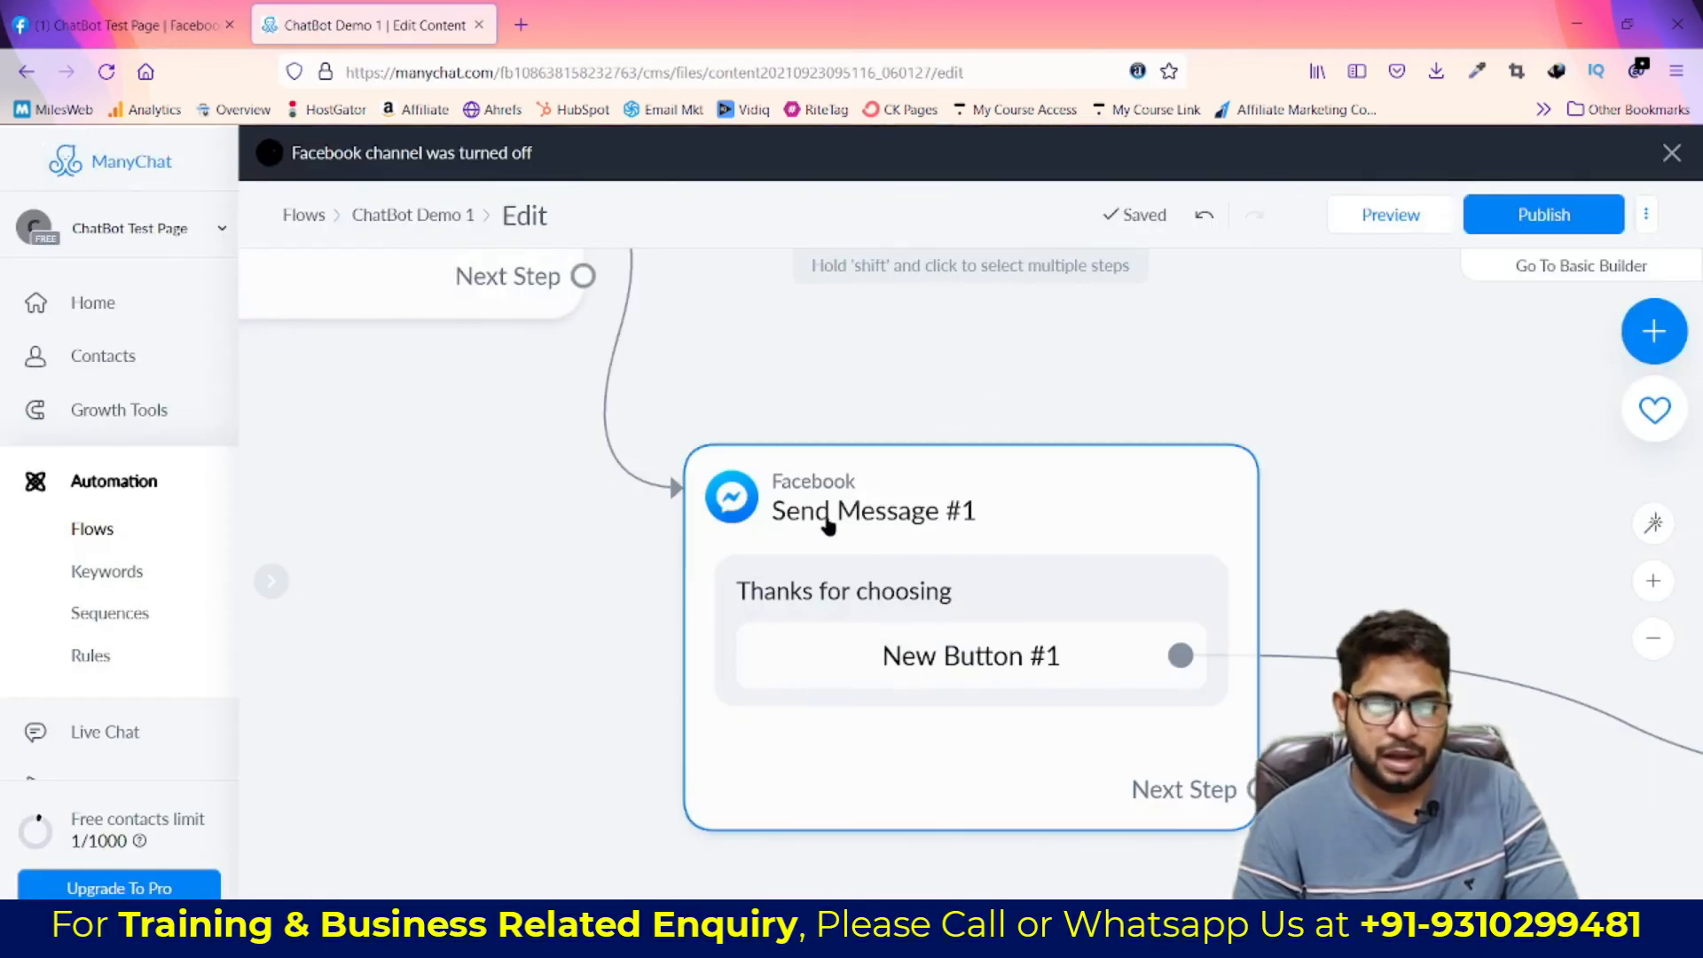
# Extend the text of Send Message #1 to "Thanks for choosing ######" and publish the flow
pyautogui.click(855, 522)
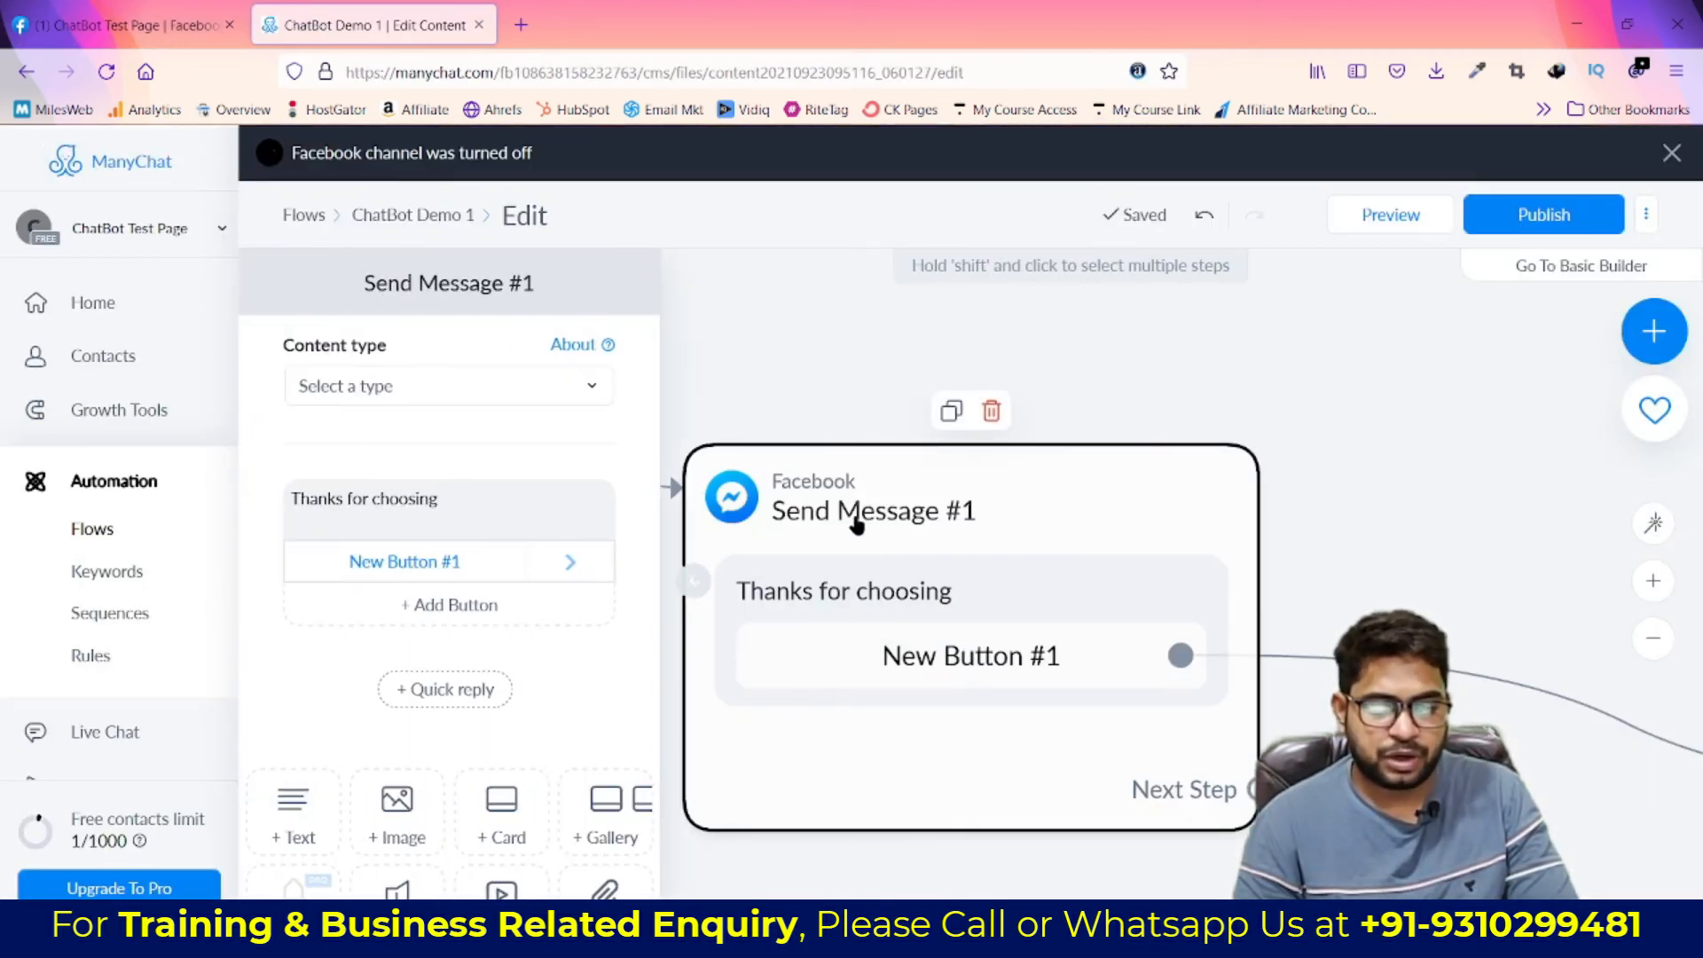
pyautogui.click(422, 496)
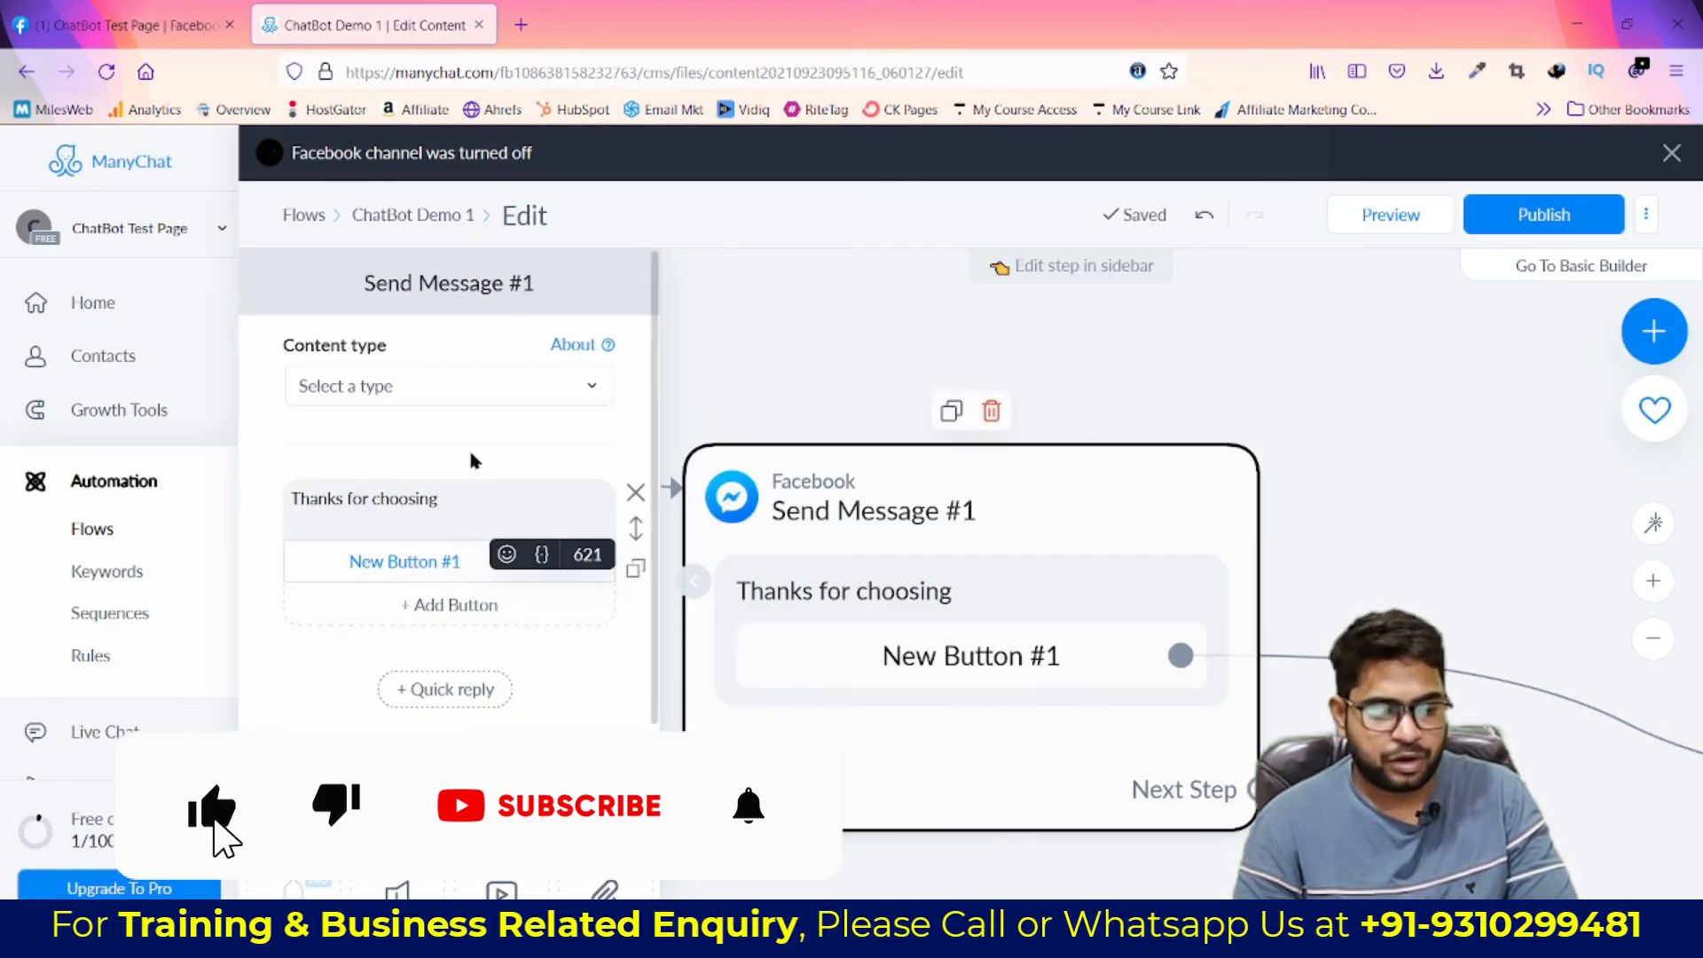
pyautogui.click(456, 505)
pyautogui.write('######')
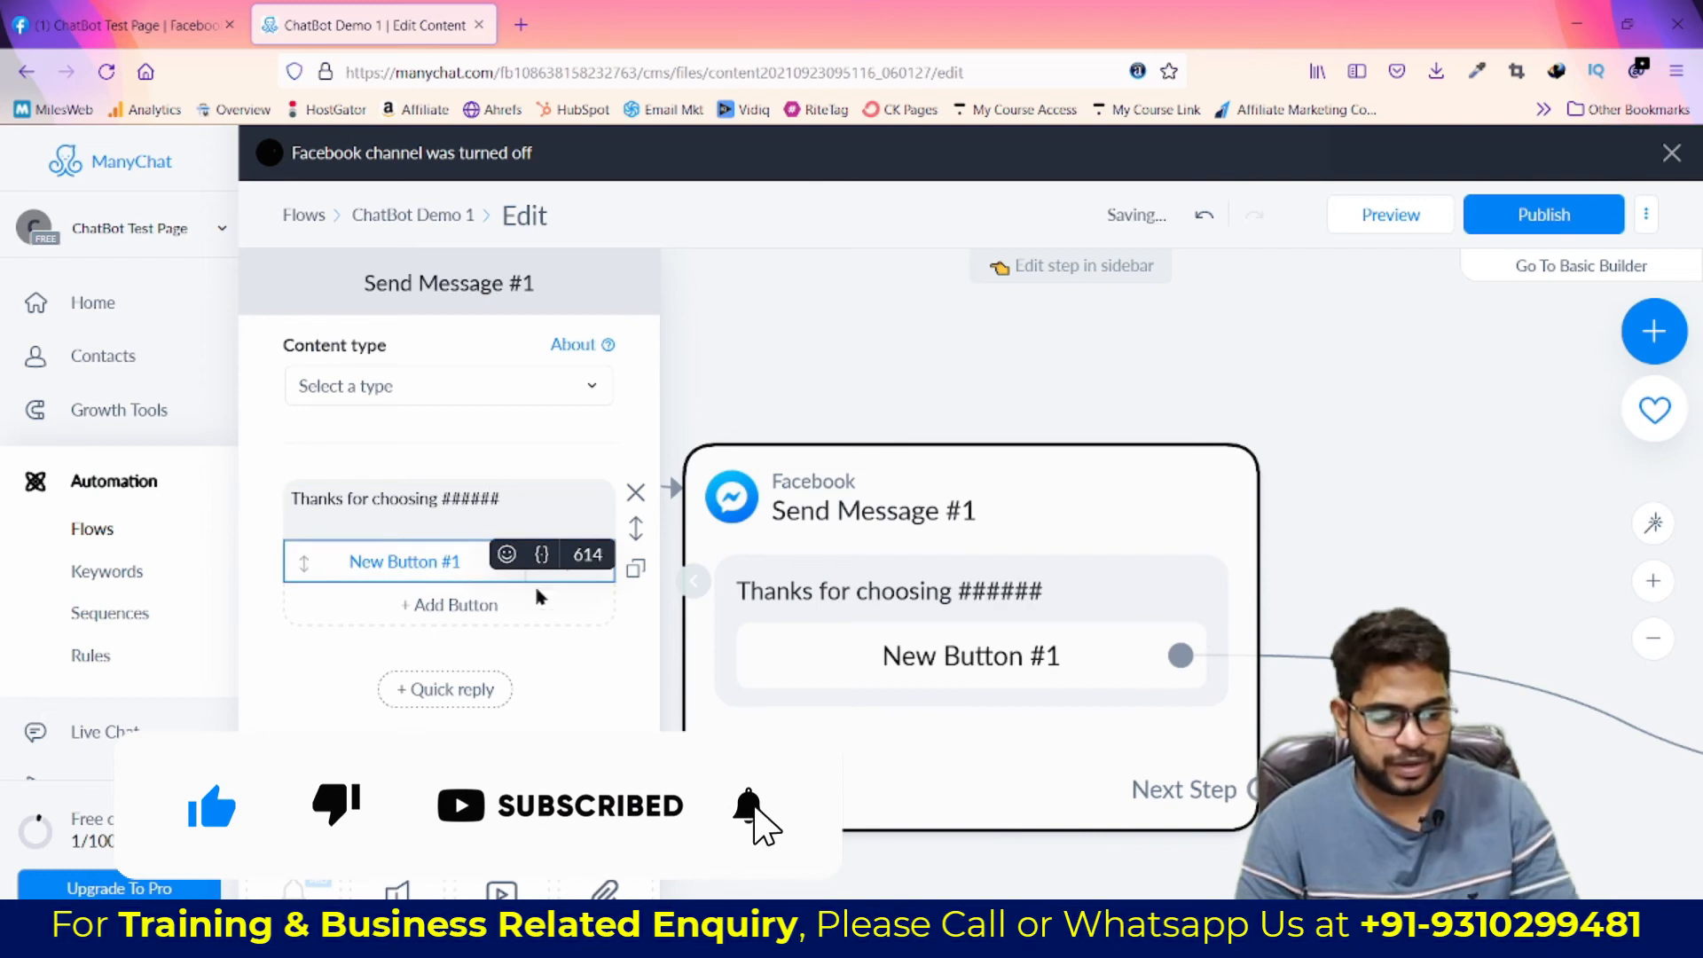
pyautogui.scroll(-2, 537, 596)
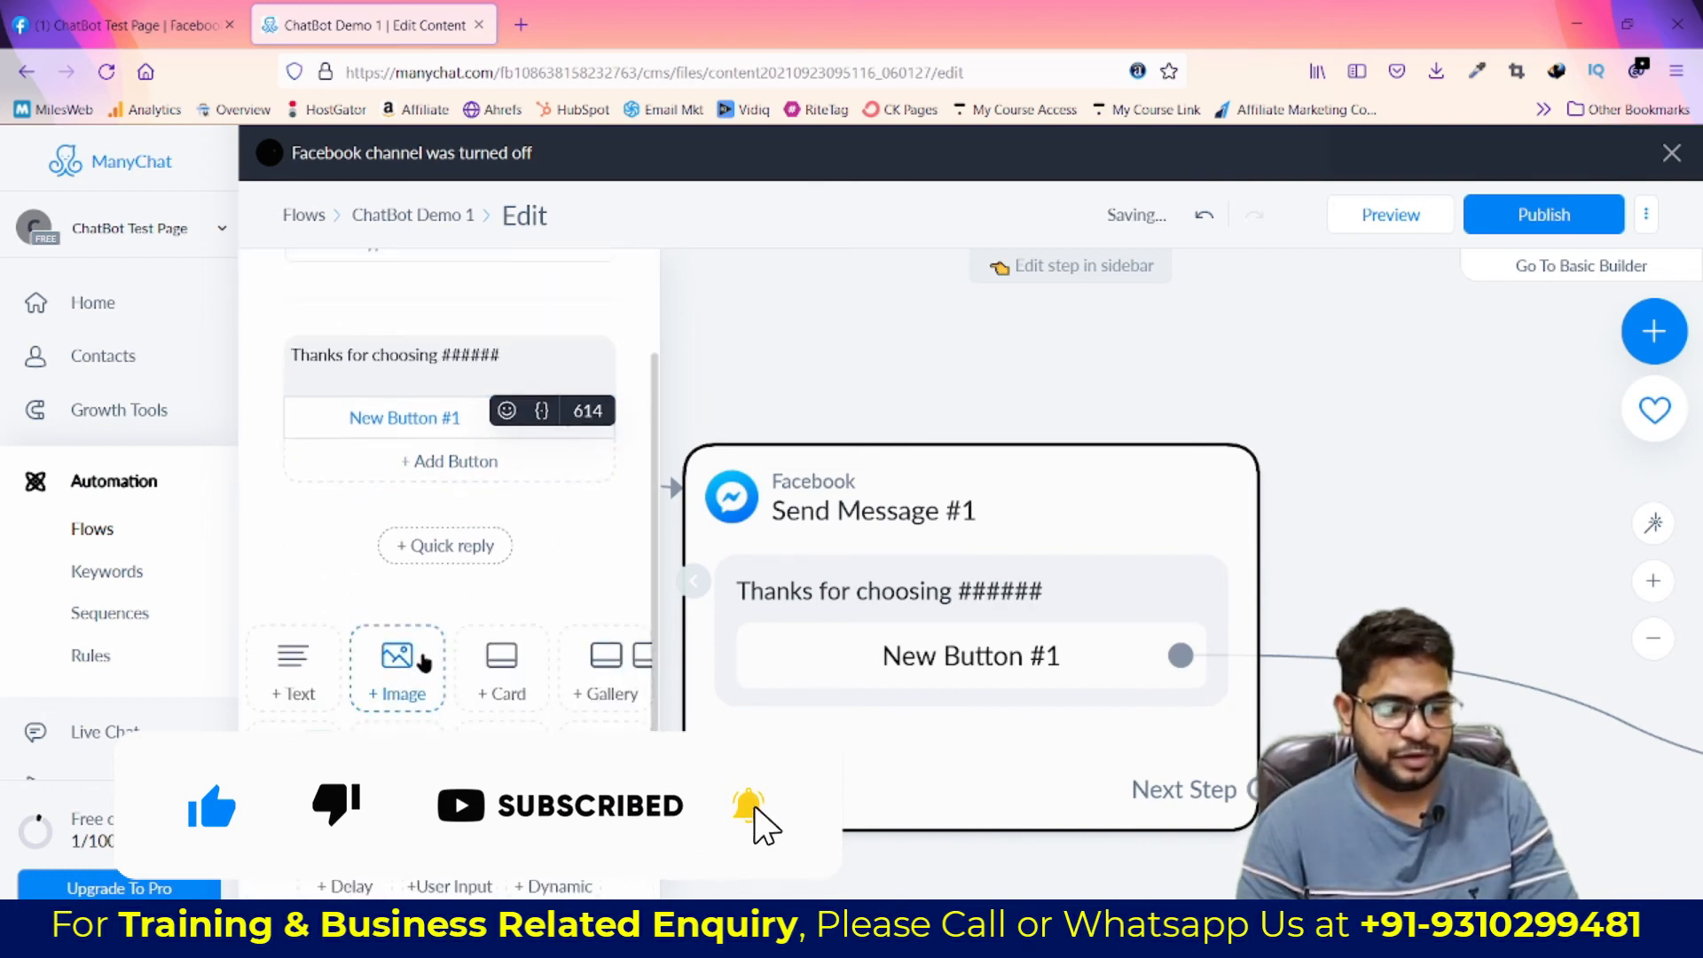
pyautogui.click(1399, 529)
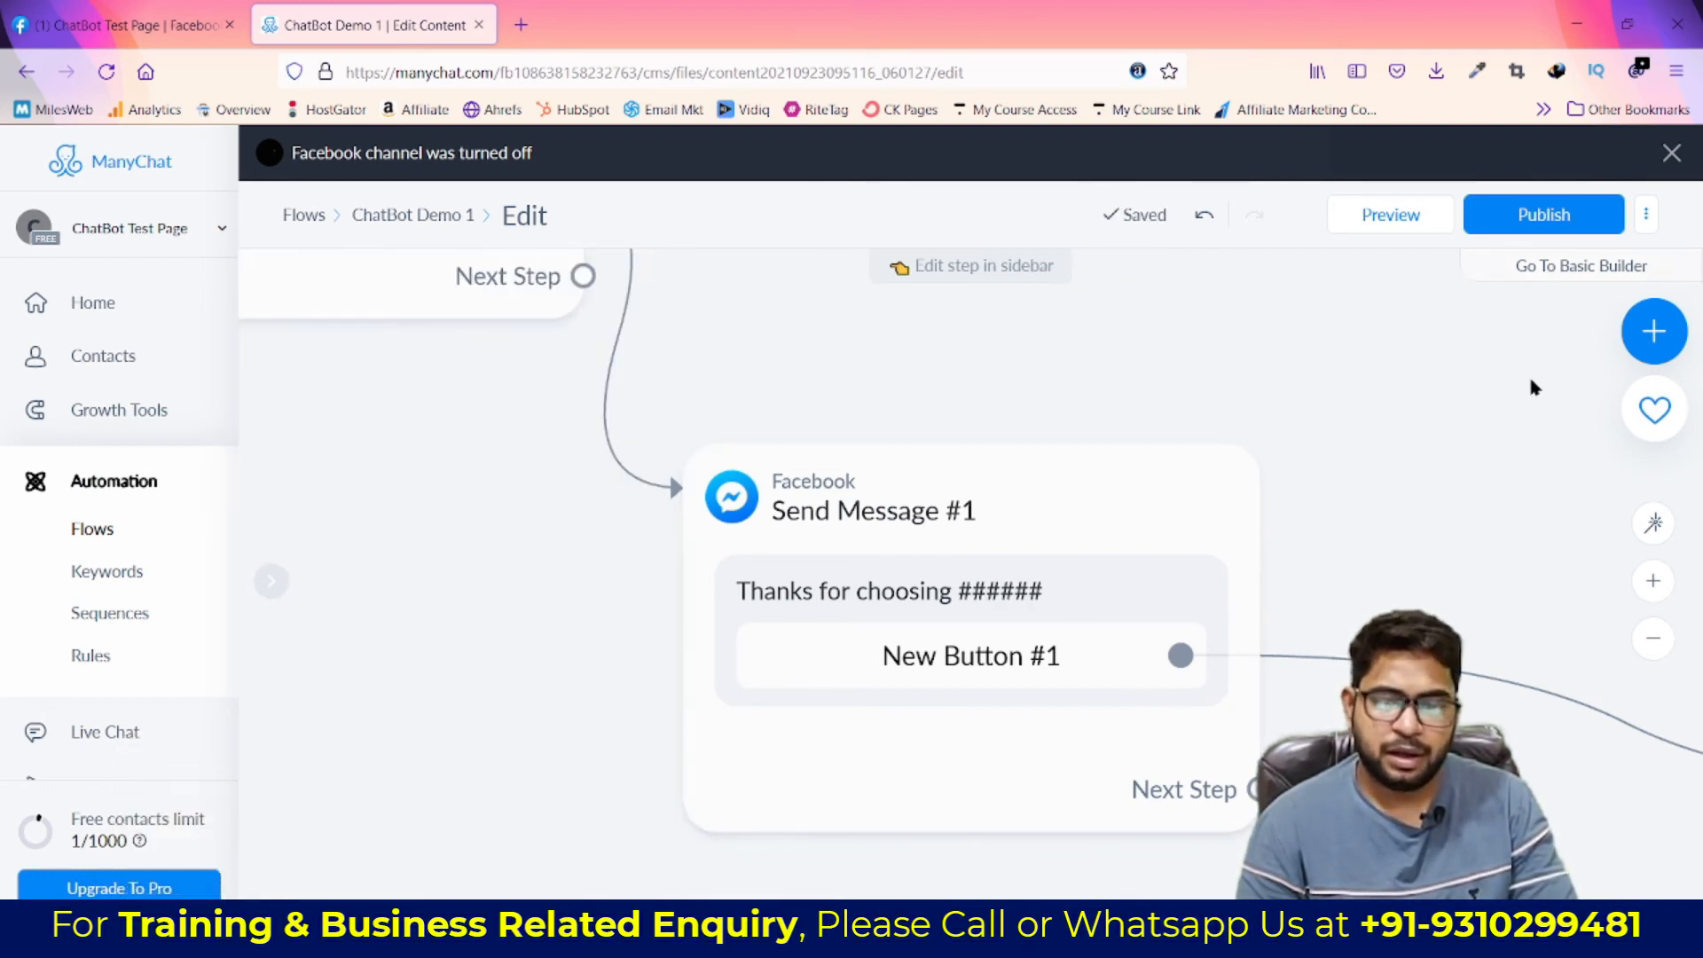
pyautogui.click(1520, 222)
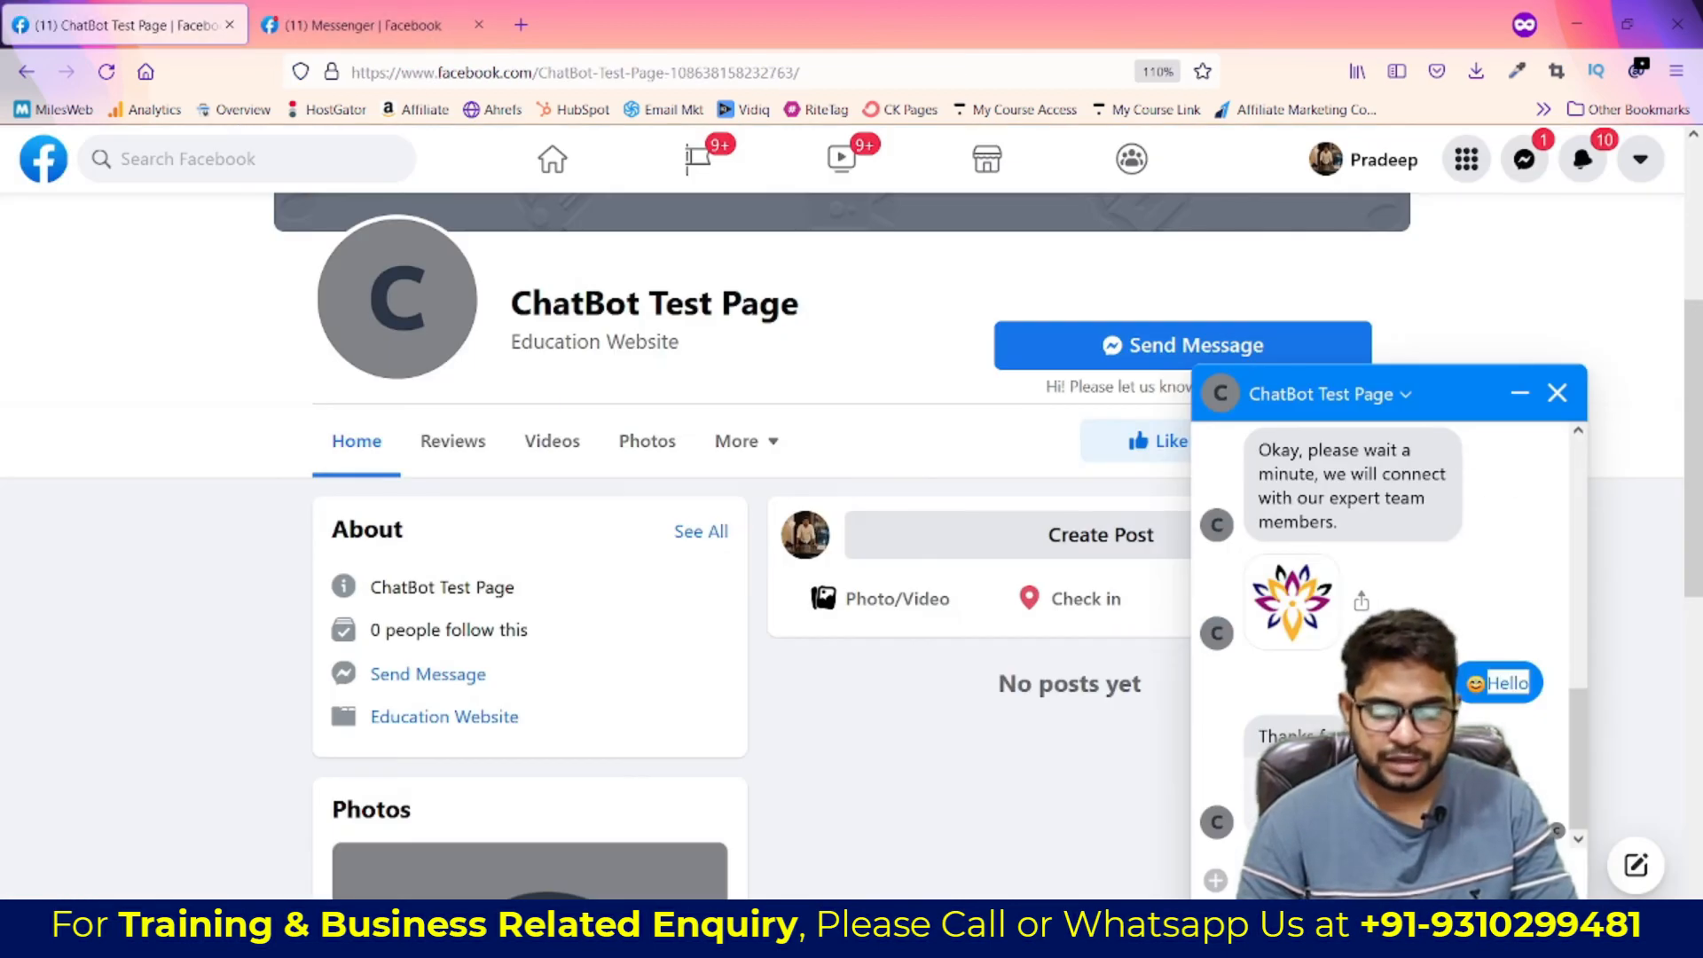
# Test the bot by sending "Hi" in the ChatBot Test Page chat on Facebook, and switch to the PowerPoint slide show
pyautogui.click(1410, 880)
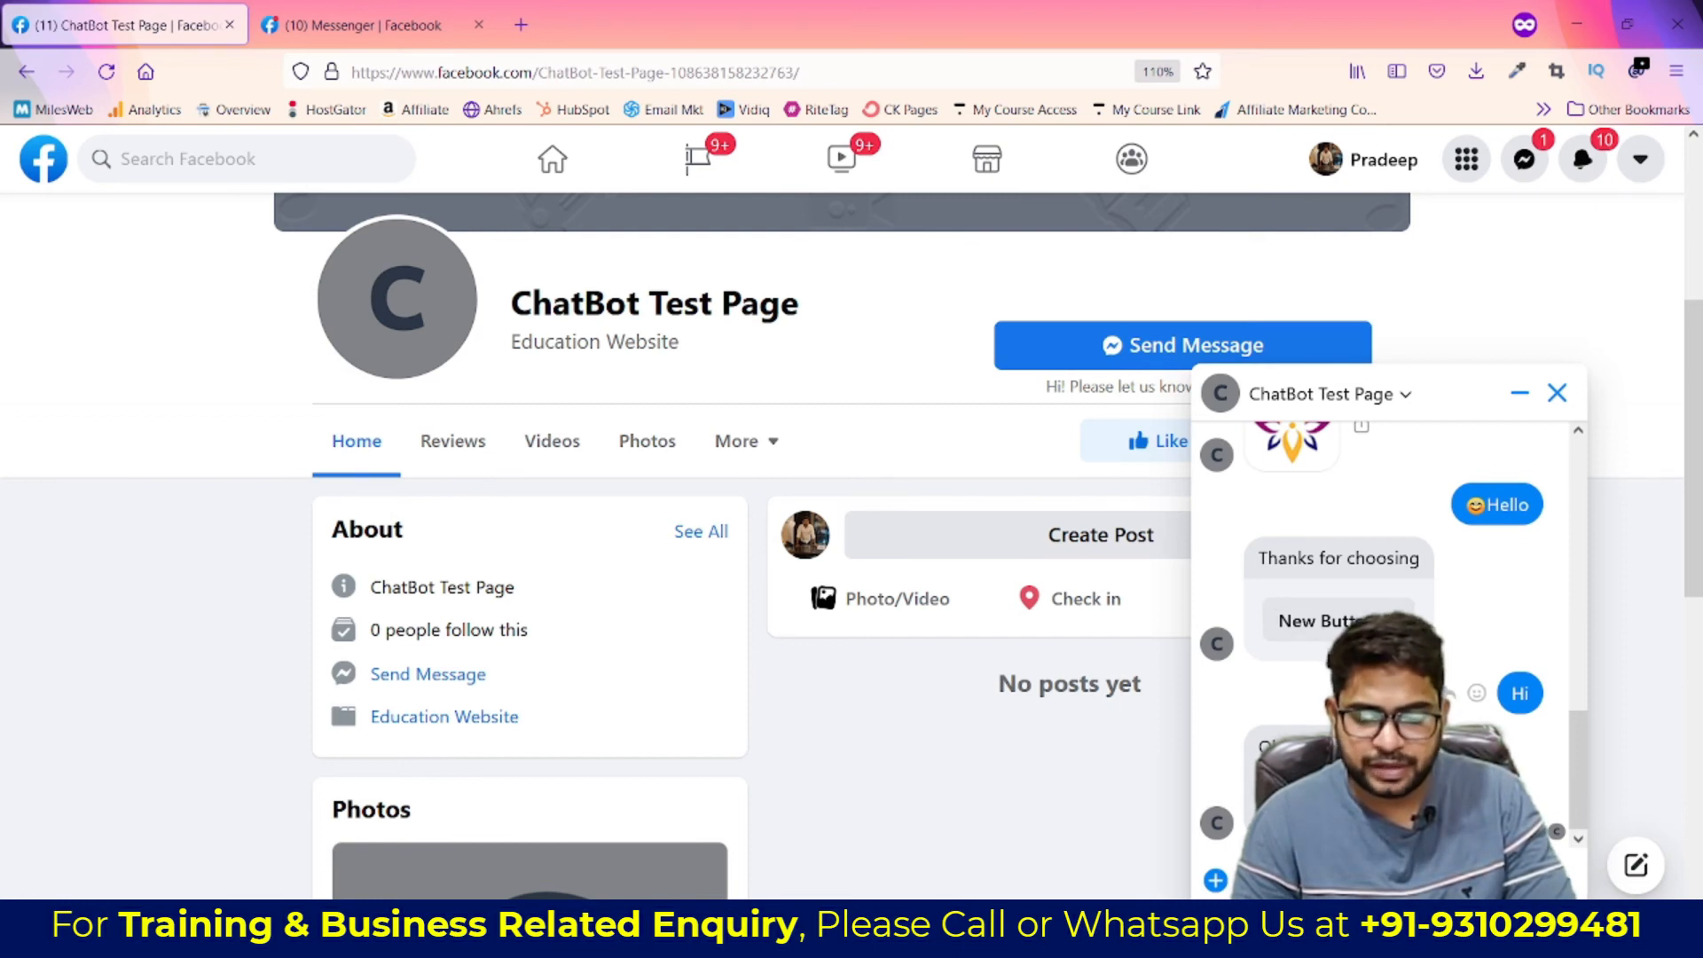
pyautogui.scroll(10, 1384, 621)
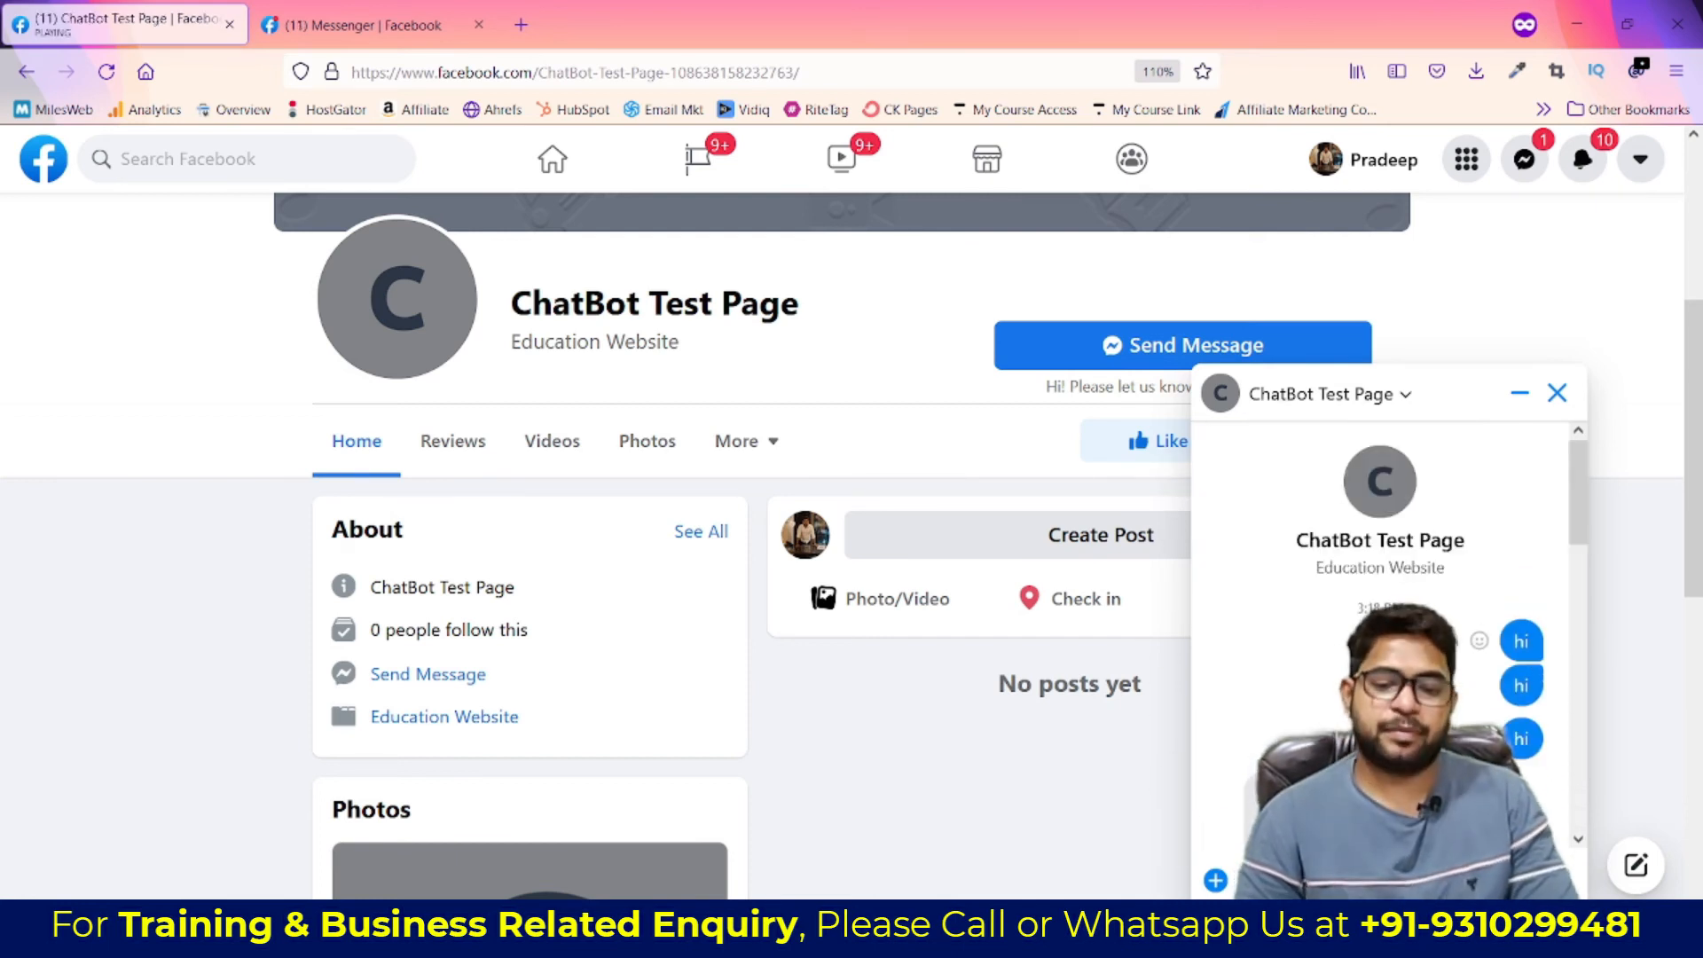
pyautogui.scroll(-5, 1383, 621)
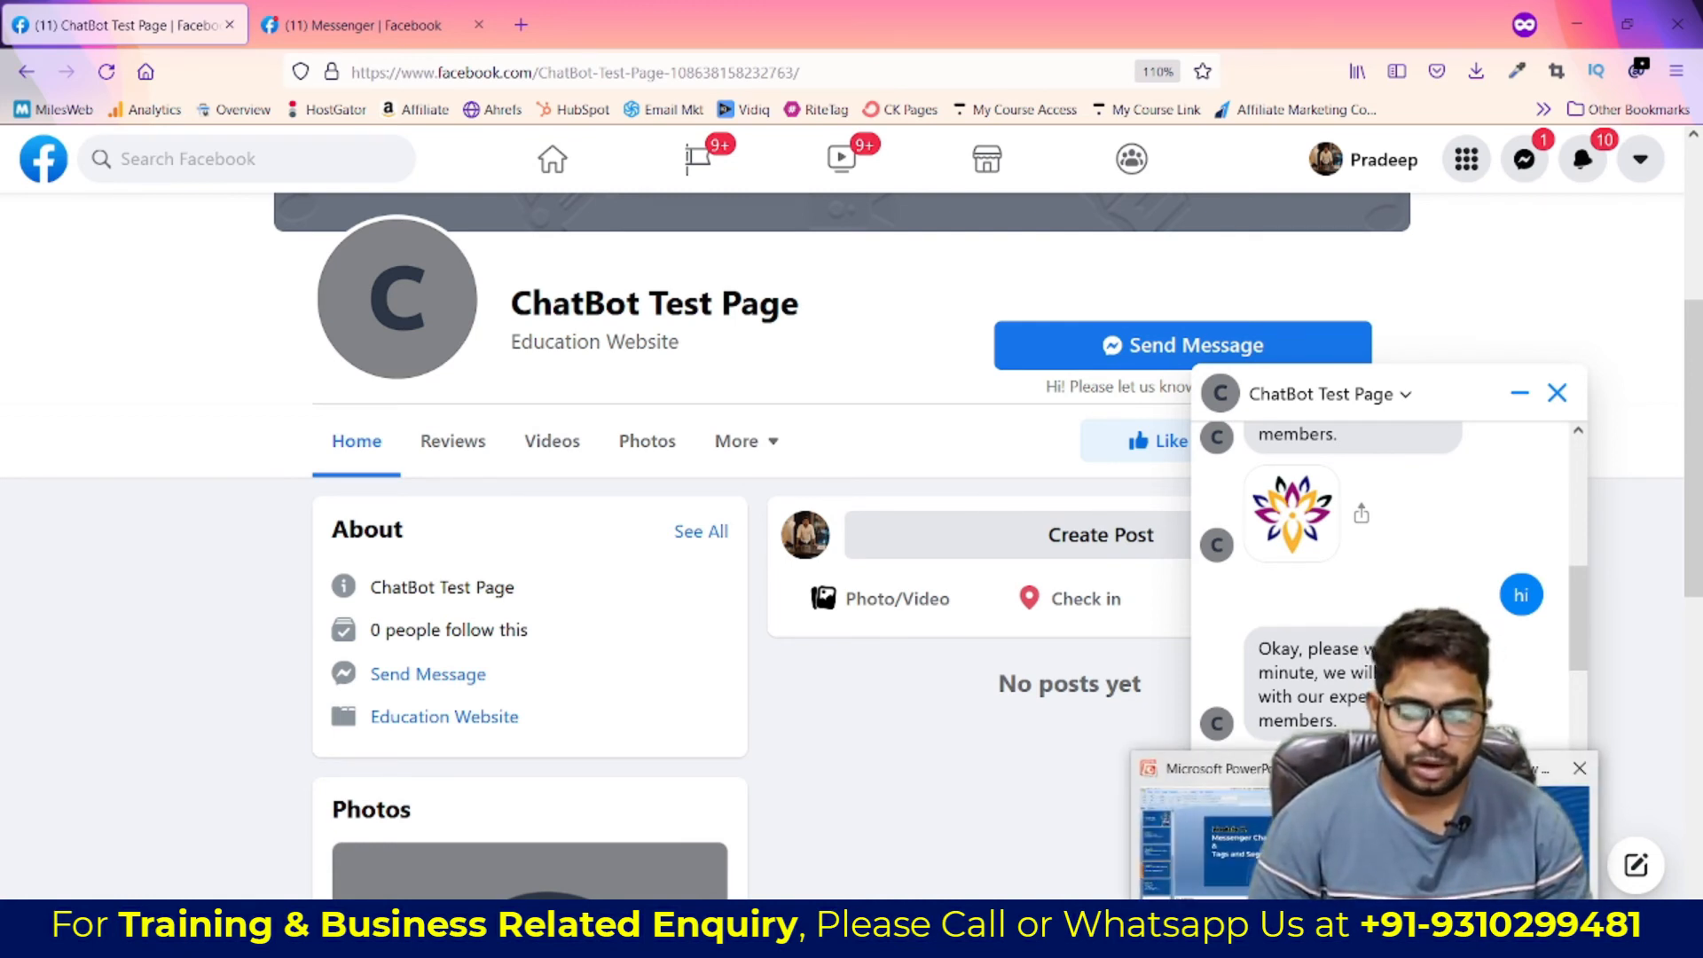
pyautogui.click(1364, 939)
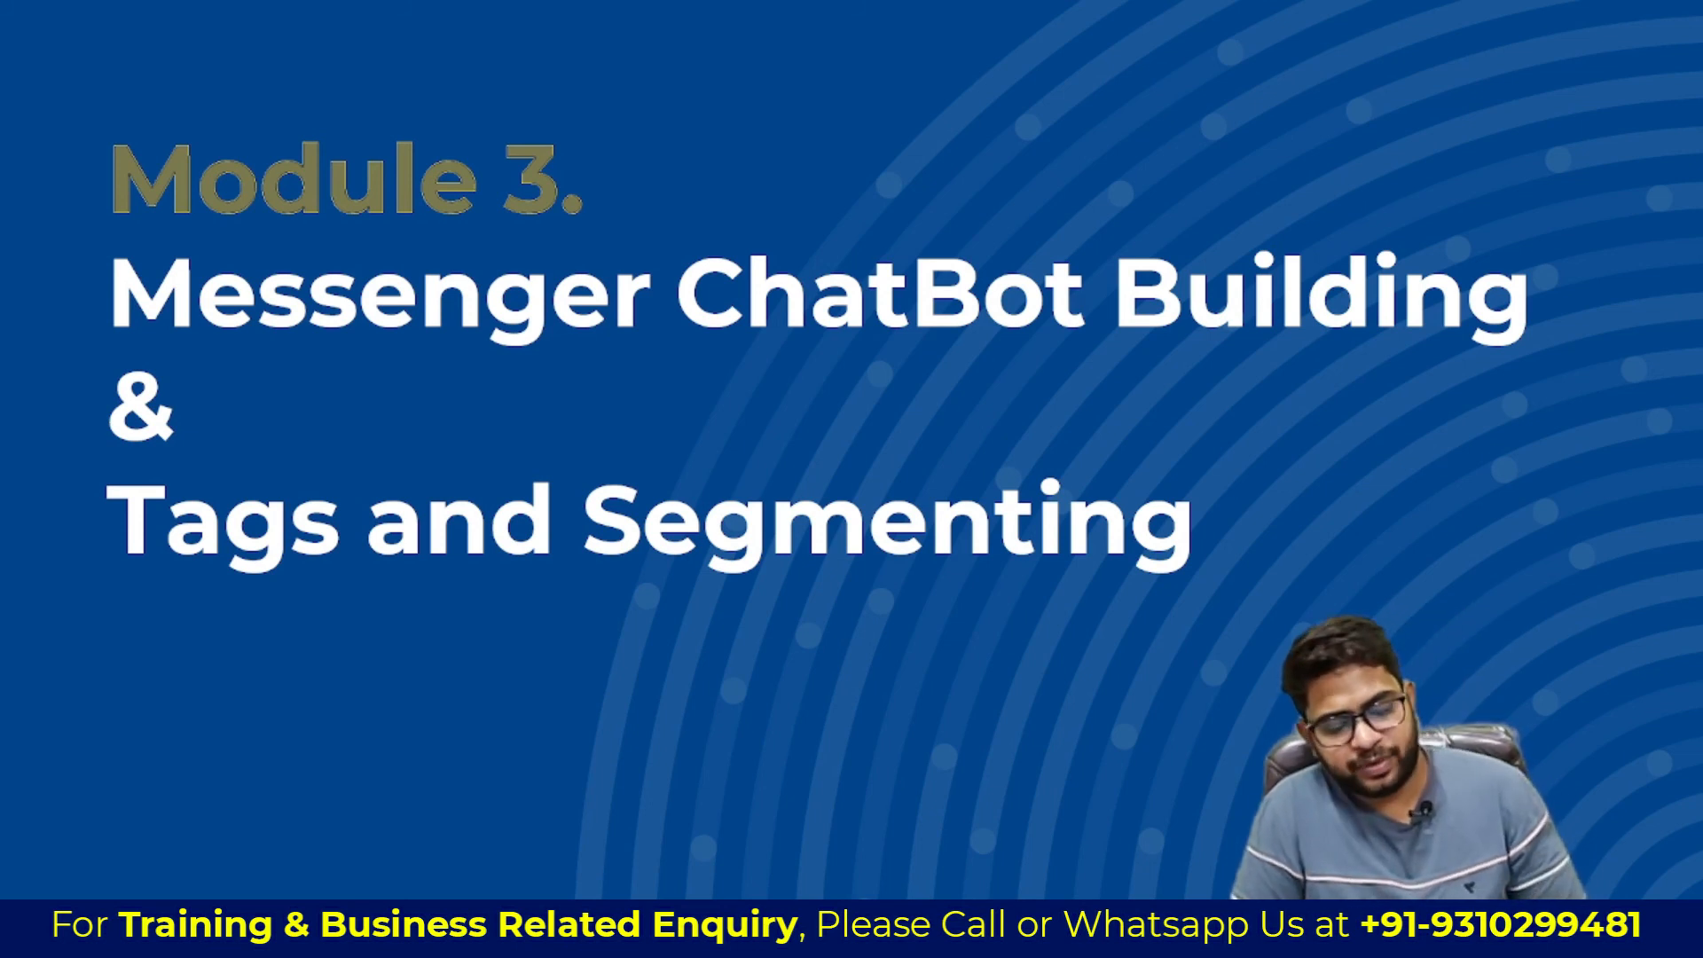
# Switch to the ManyChat flow editor, add an empty video block to Send Message #1, and return to the PowerPoint slide show
pyautogui.hotkey('alt', 'Tab')
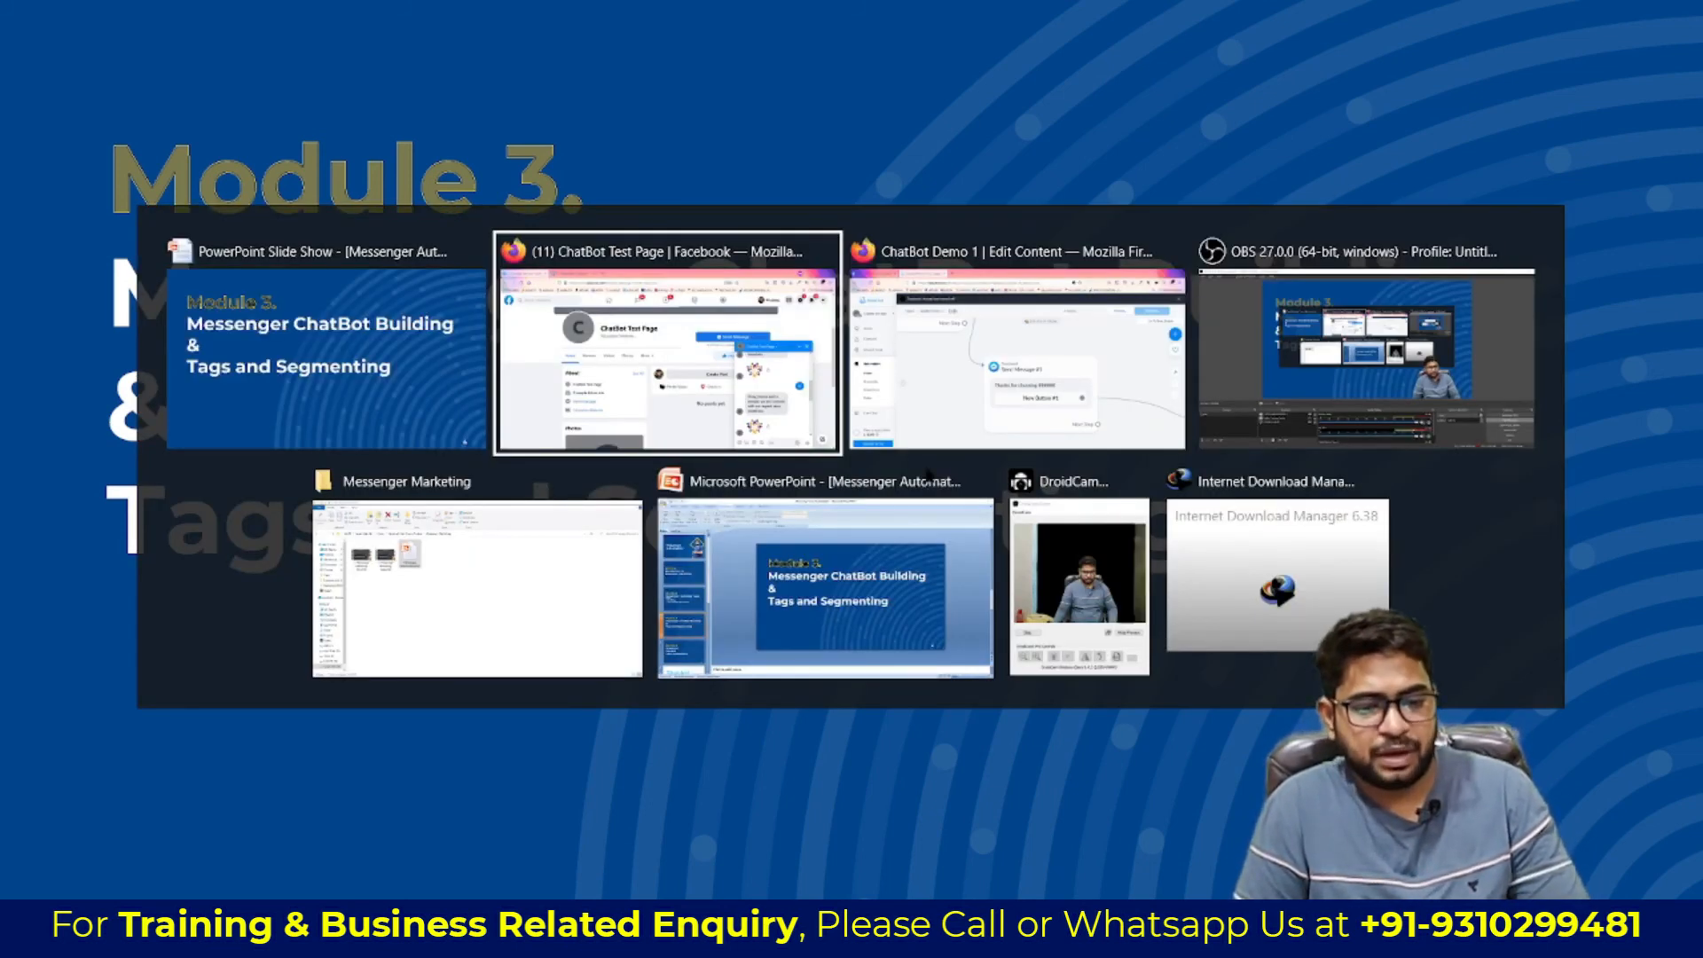
pyautogui.hotkey('alt', 'Tab')
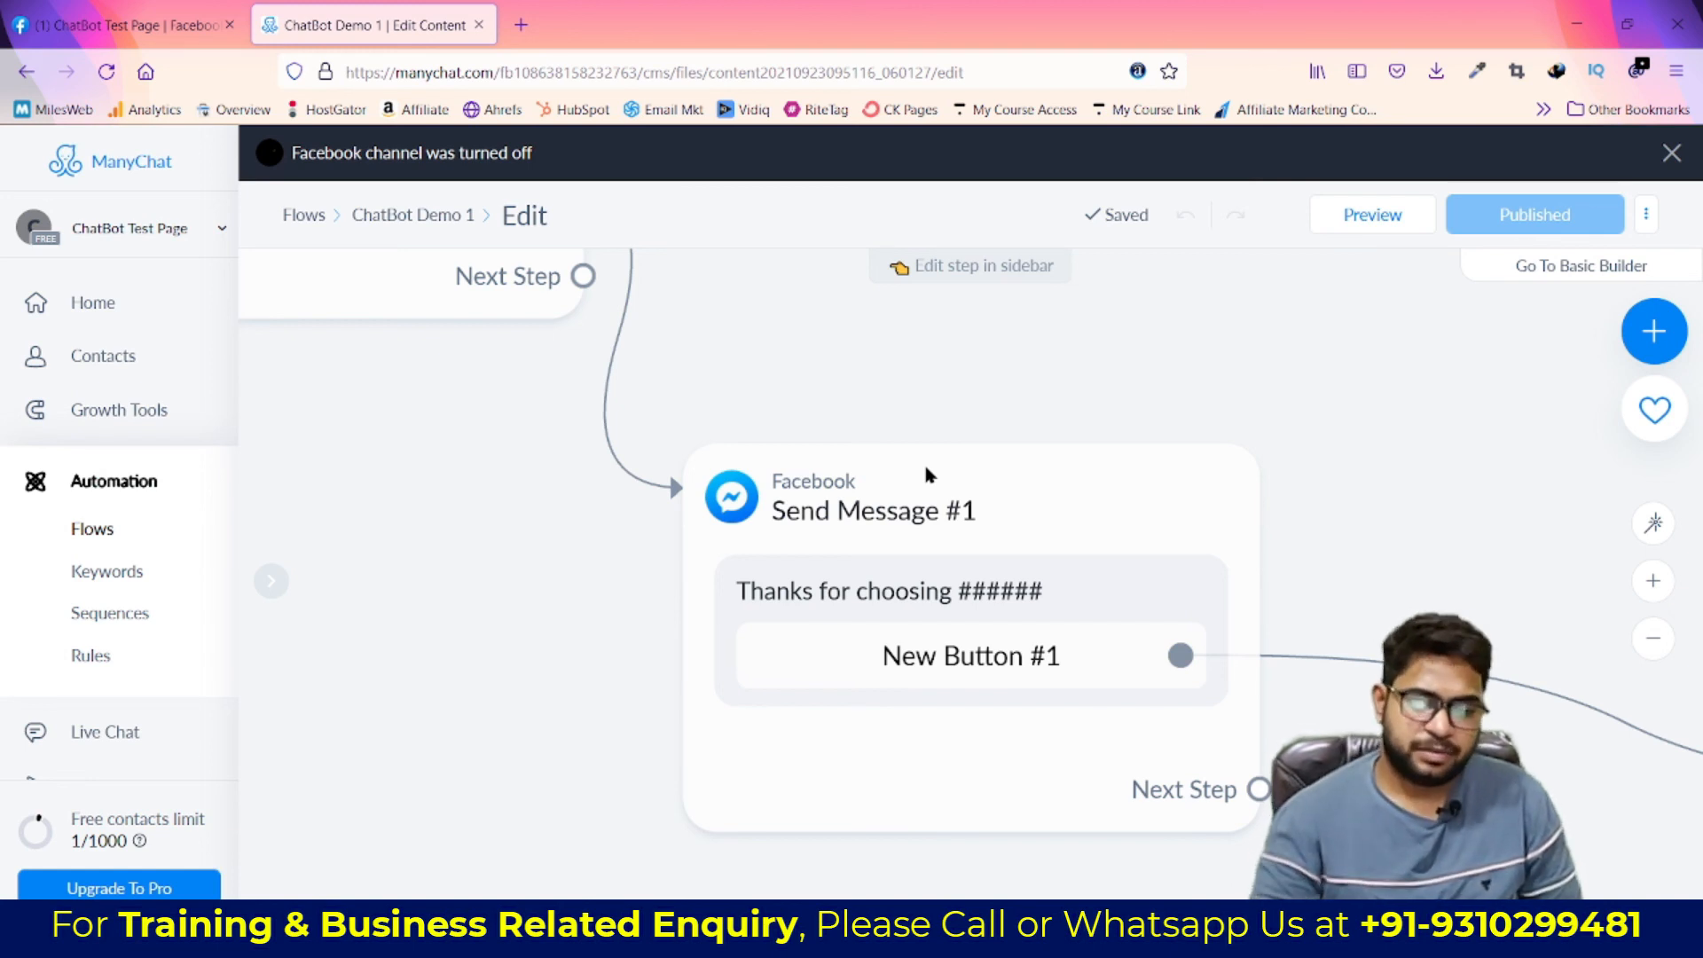
pyautogui.click(925, 474)
pyautogui.scroll(-3, 570, 594)
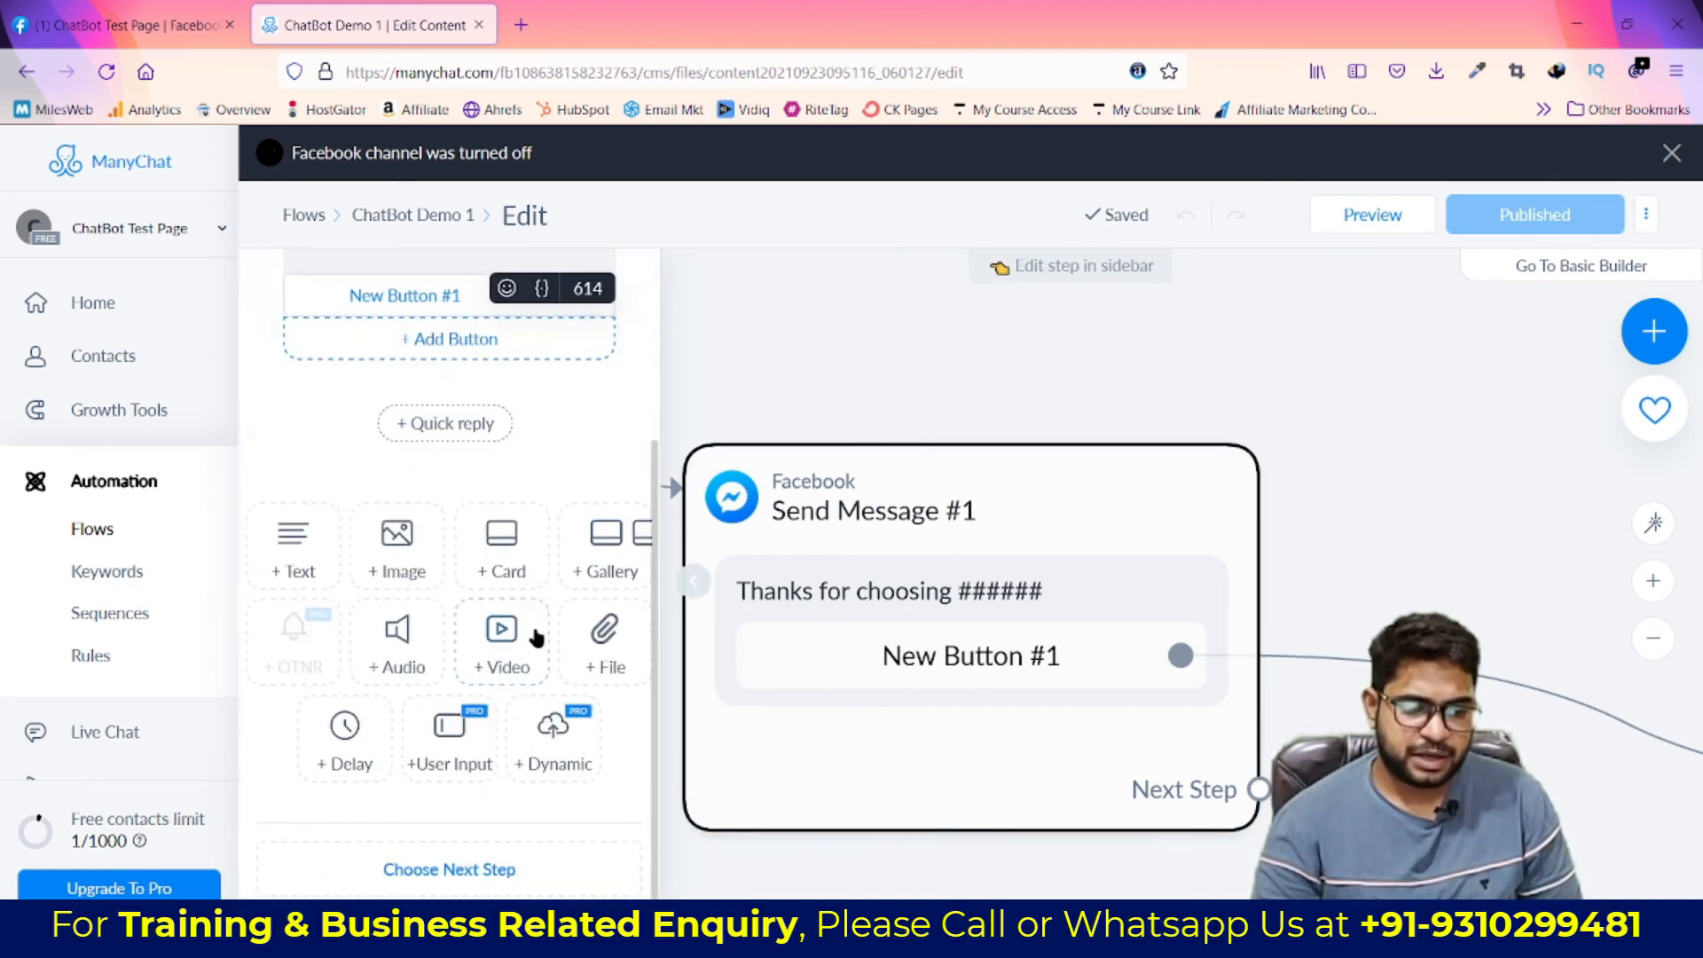
pyautogui.click(494, 684)
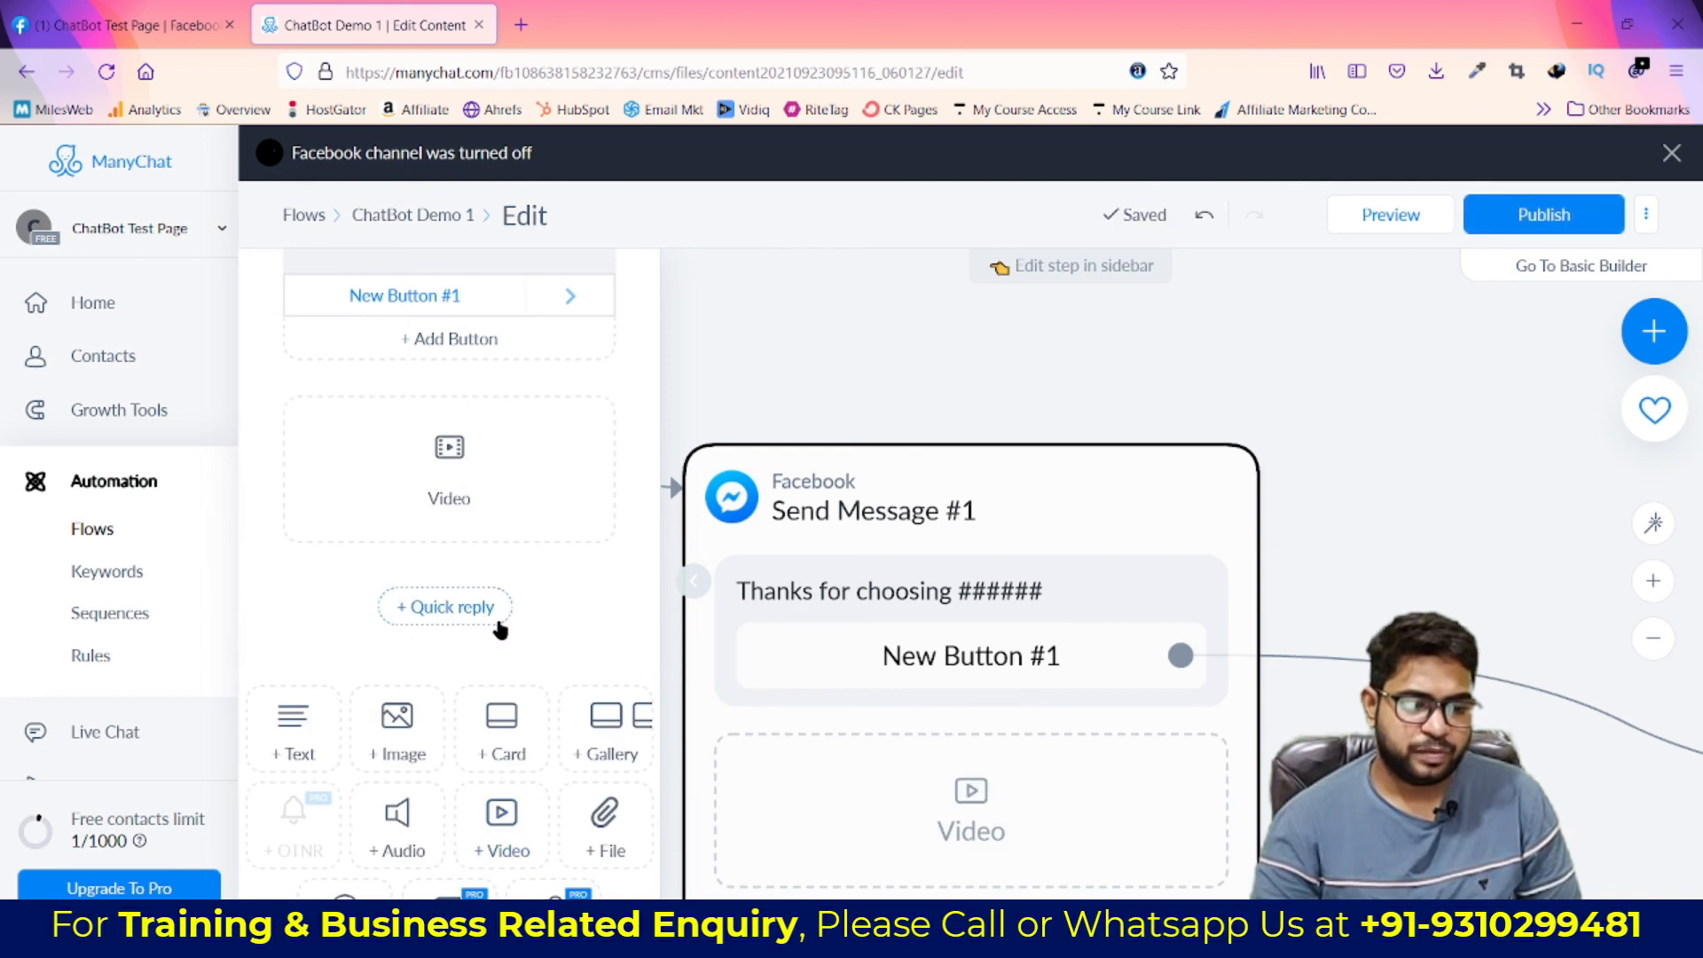
pyautogui.scroll(2, 473, 637)
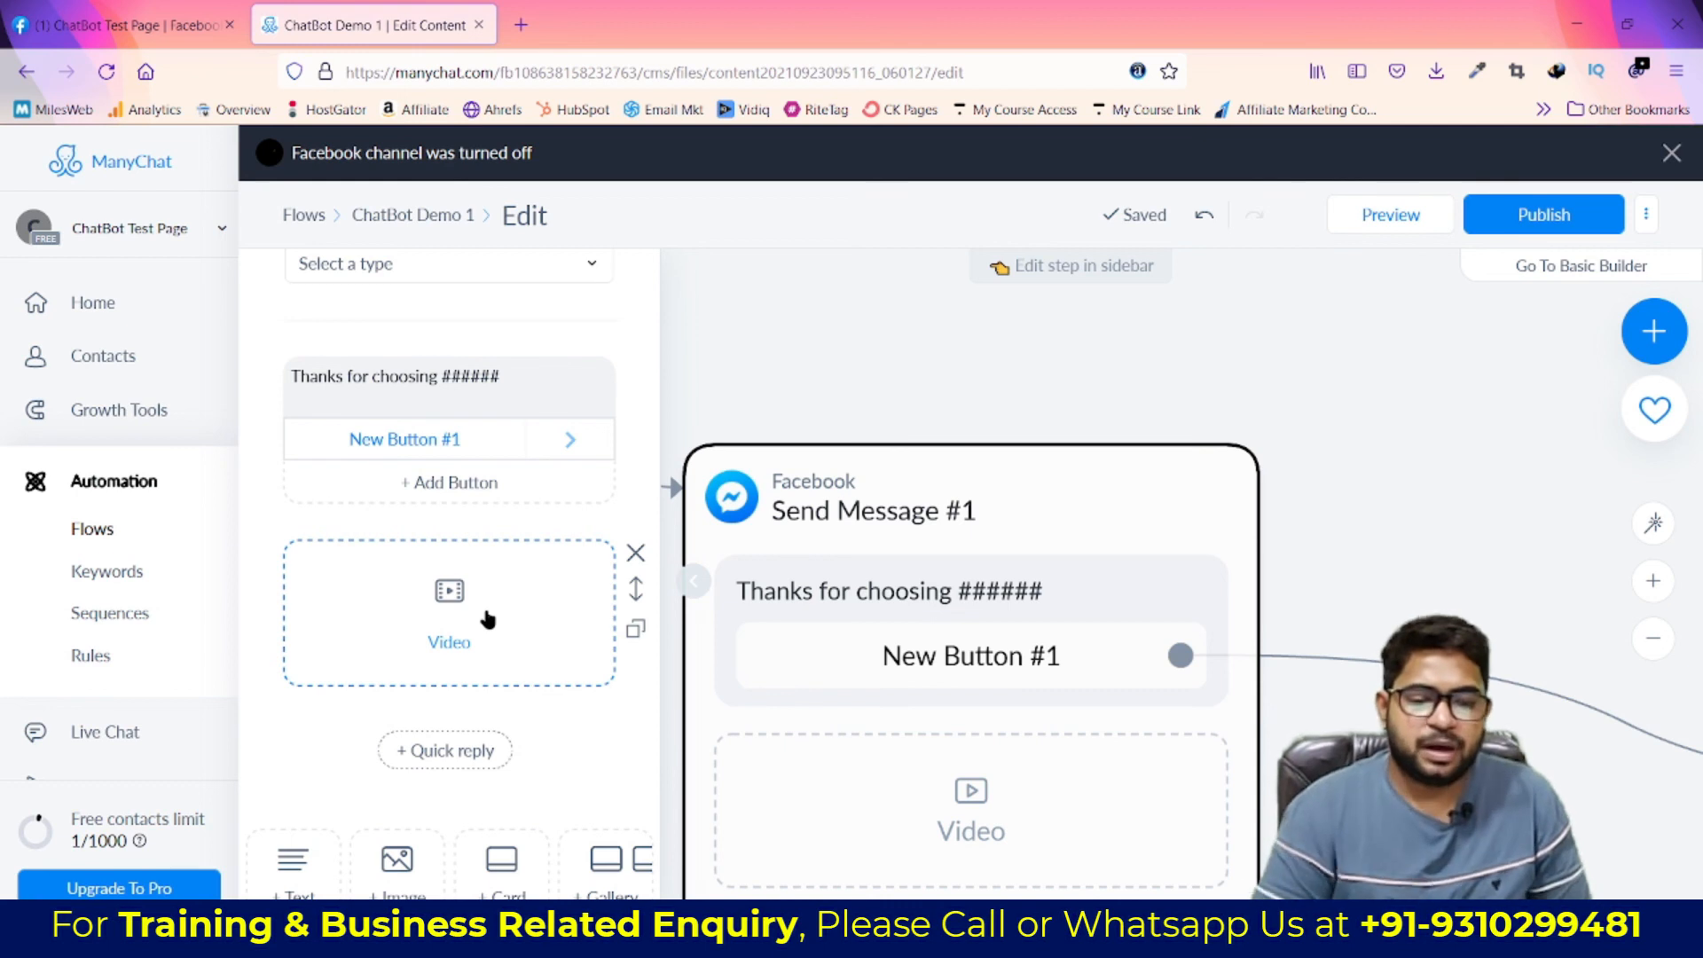
pyautogui.hotkey('alt', 'Tab')
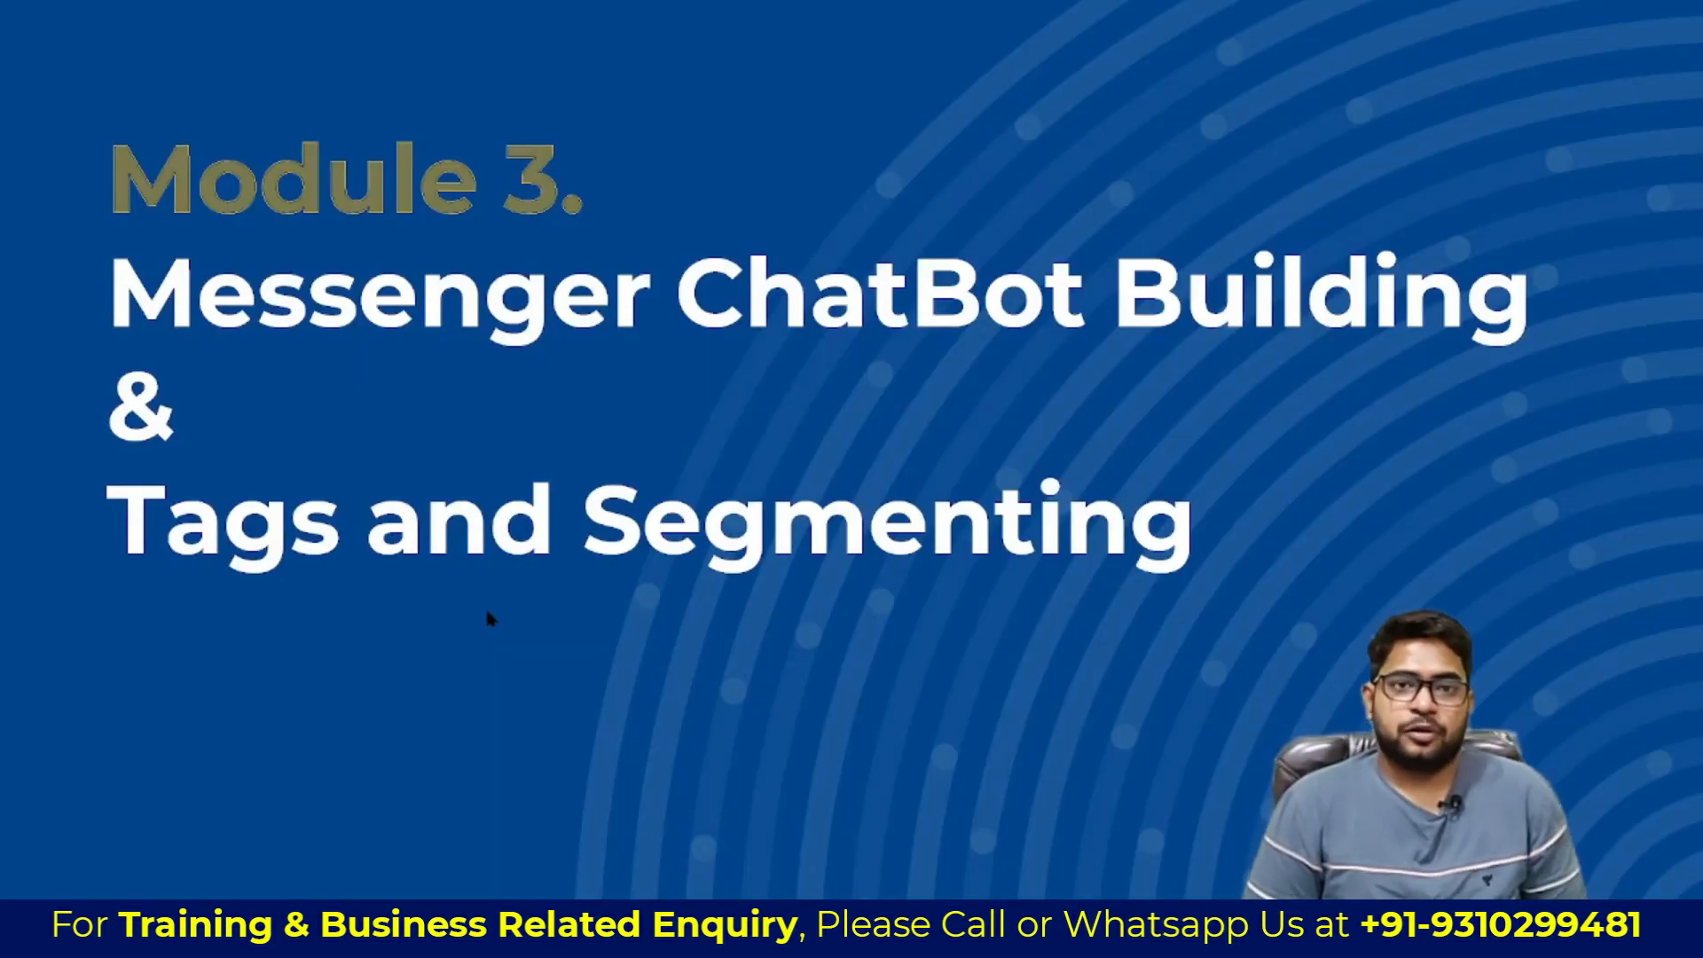